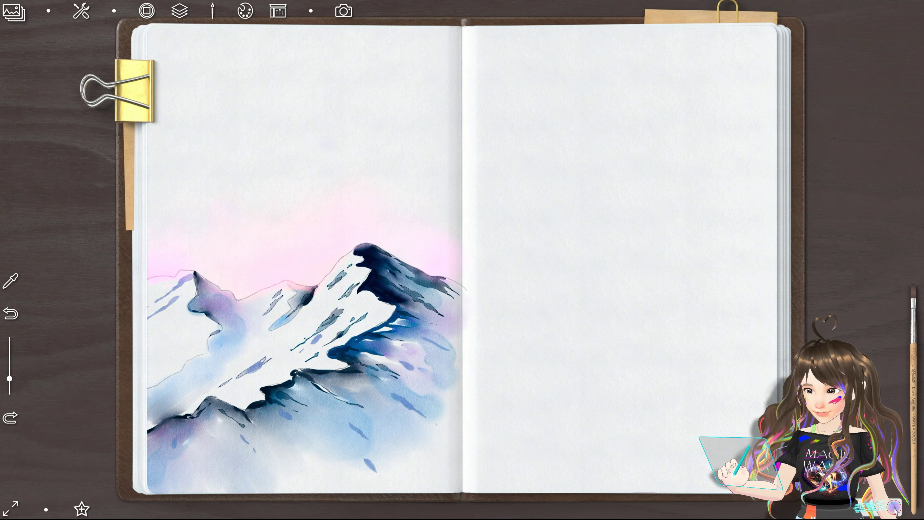
Step: Reset the lesson to its pencil stage, leaving only the left-page mountain outline
left_click(894, 506)
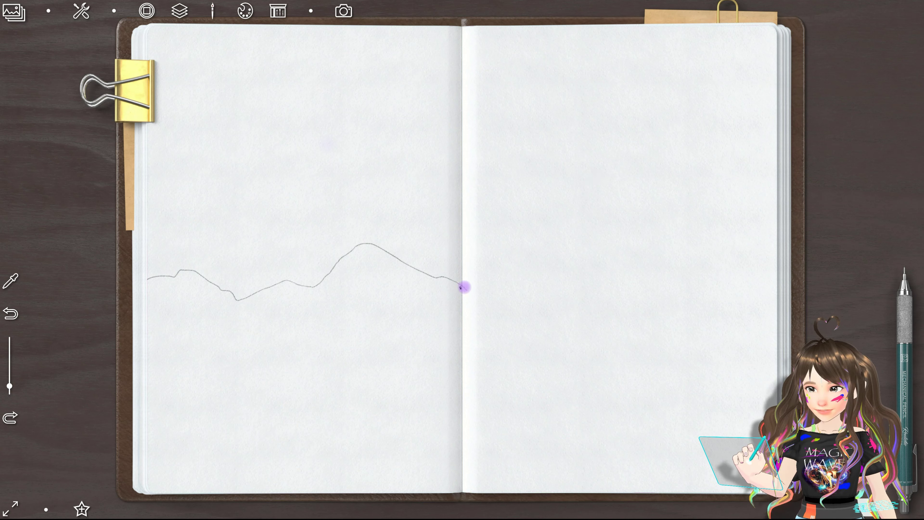
Step: Pencil the mountain skyline across the right page and bring up the drawing-tool case
mouse_move(473, 278)
left_mouse_down()
mouse_move(515, 255)
mouse_move(592, 287)
mouse_move(658, 226)
mouse_move(693, 228)
mouse_move(776, 293)
left_mouse_up()
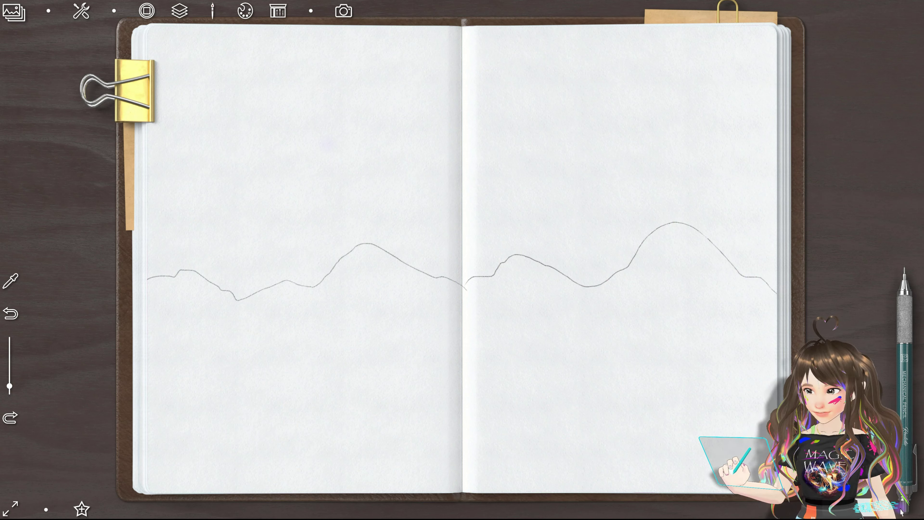
left_click(906, 363)
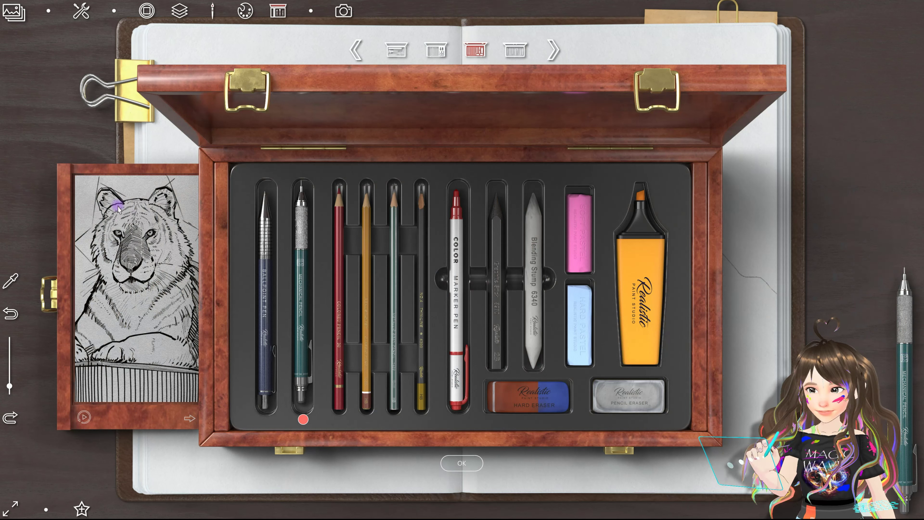
left_click(82, 413)
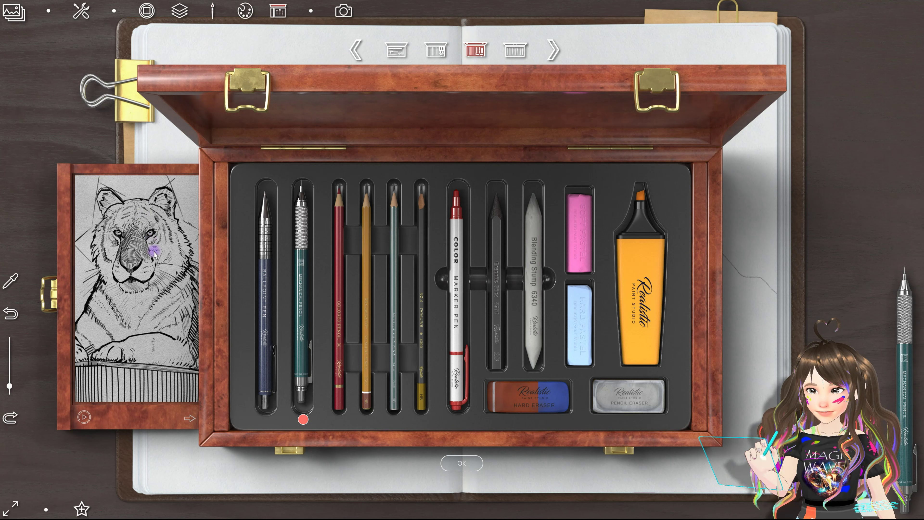
left_click_drag(163, 260, 167, 268)
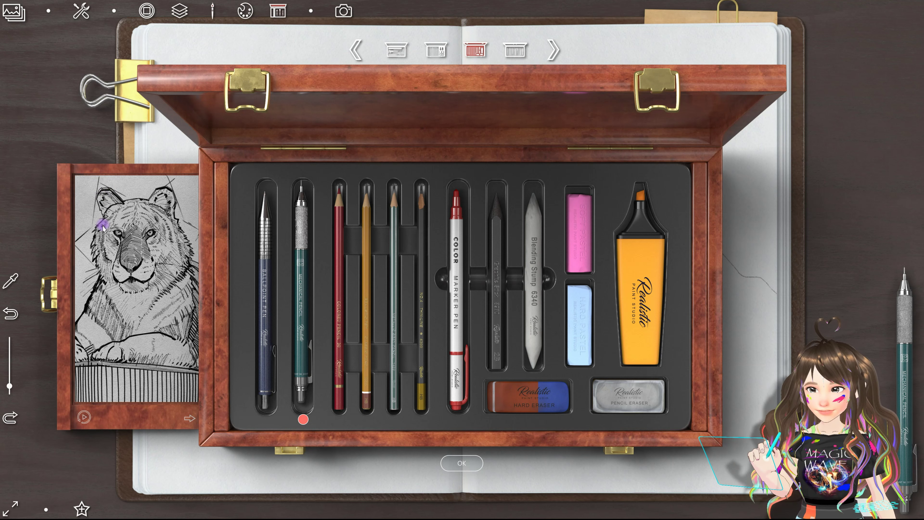
left_click(459, 462)
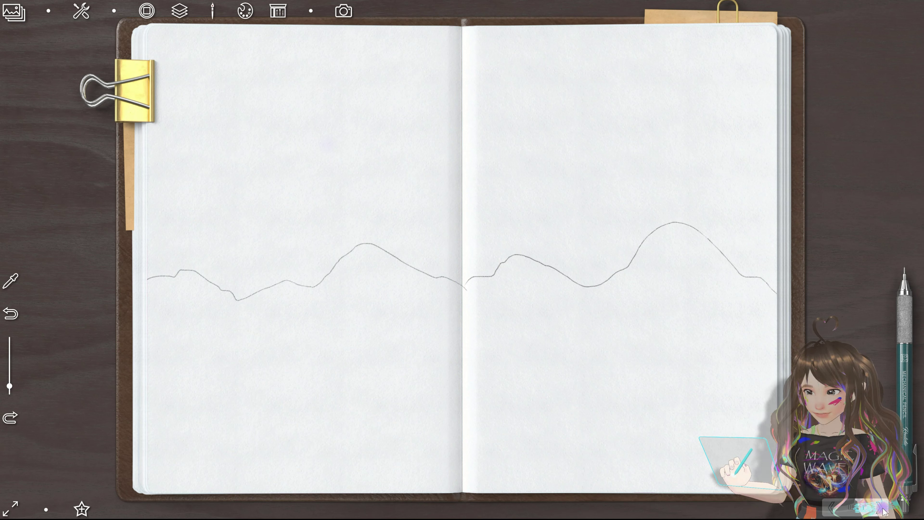
mouse_move(866, 505)
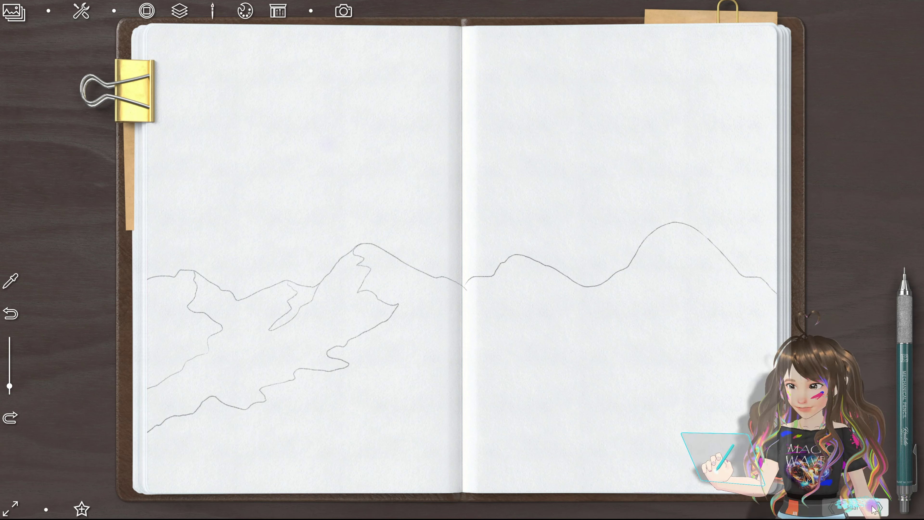
Step: Advance the lesson to the step that paints navy shadows on the central peak
left_click(874, 507)
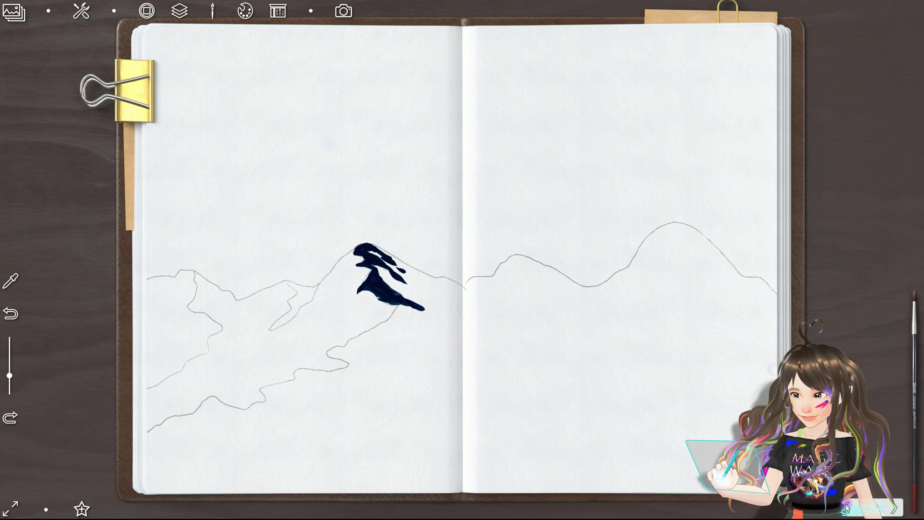
Step: Undo the navy peak shadows, then step back and forward to the pencil outline
left_click(881, 507)
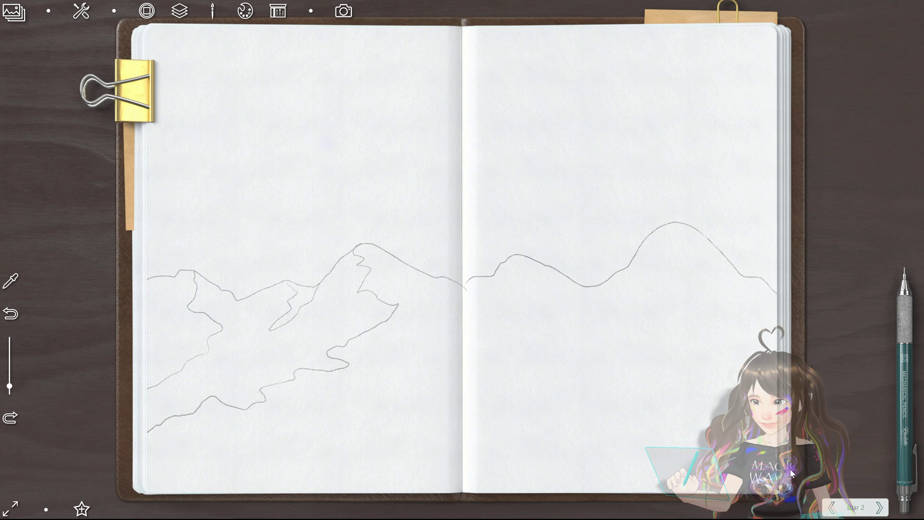
left_click(832, 507)
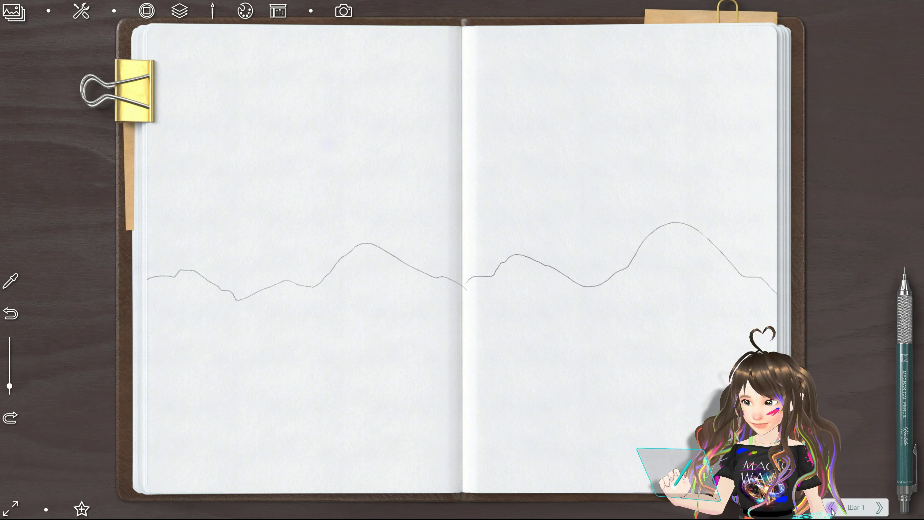
left_click(879, 507)
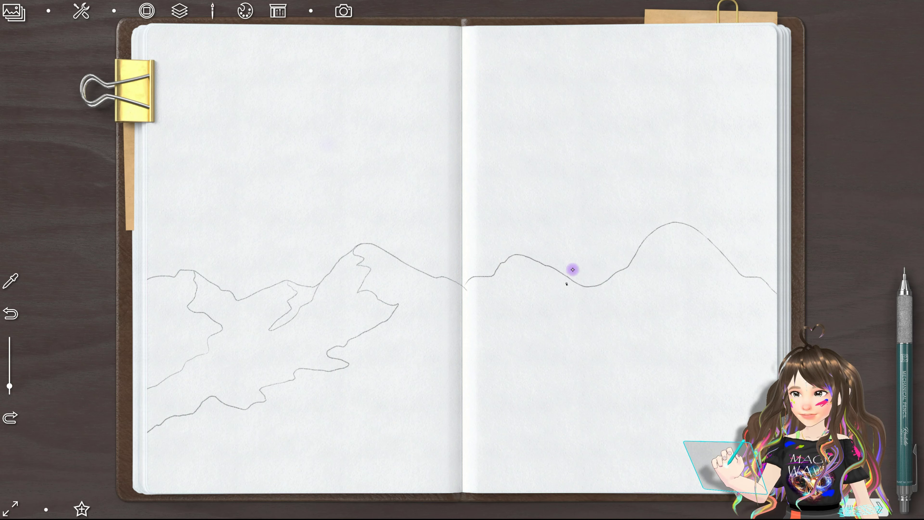
Step: With the pencil eraser, rub out the right-page valley and the small peak's right slope
left_click(886, 344)
left_click(605, 395)
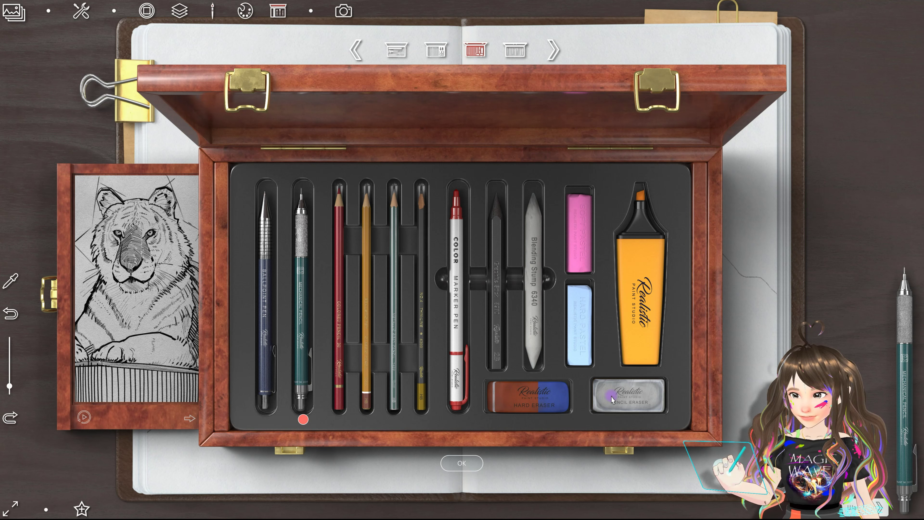
left_click(455, 463)
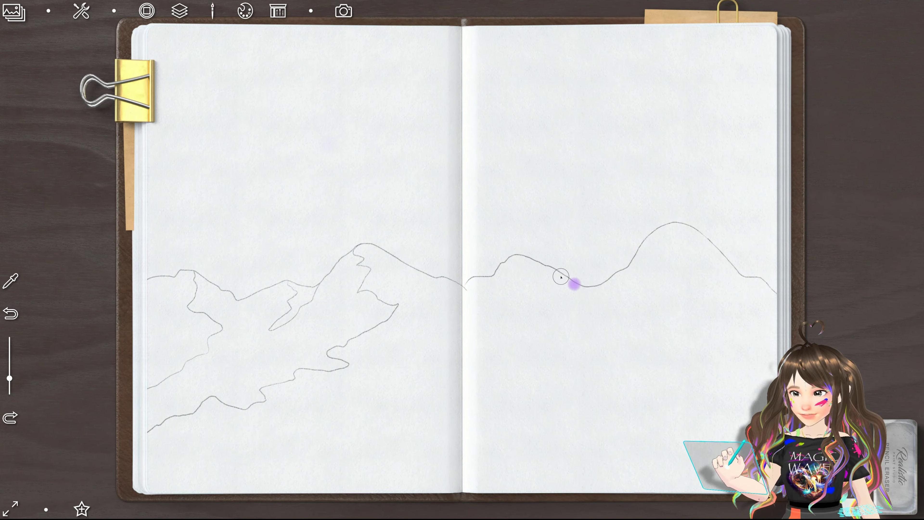
left_click_drag(572, 280, 584, 290)
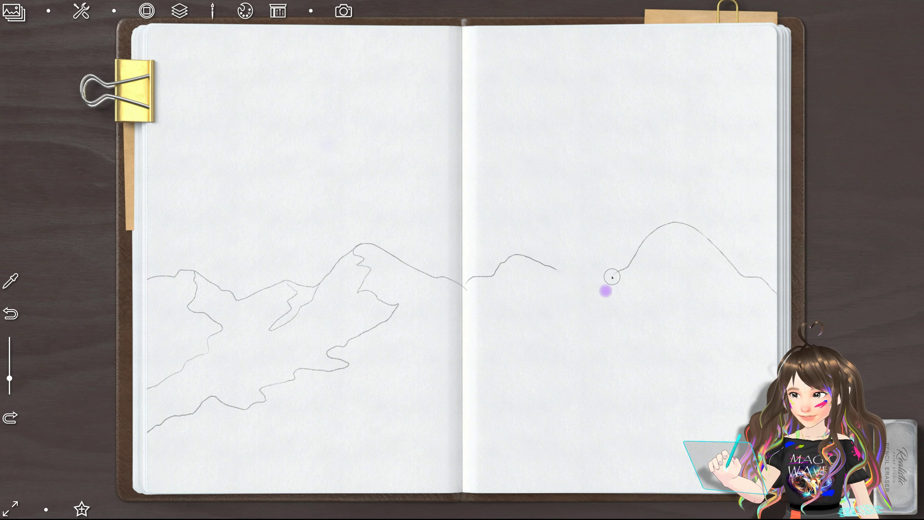
left_click_drag(610, 278, 606, 282)
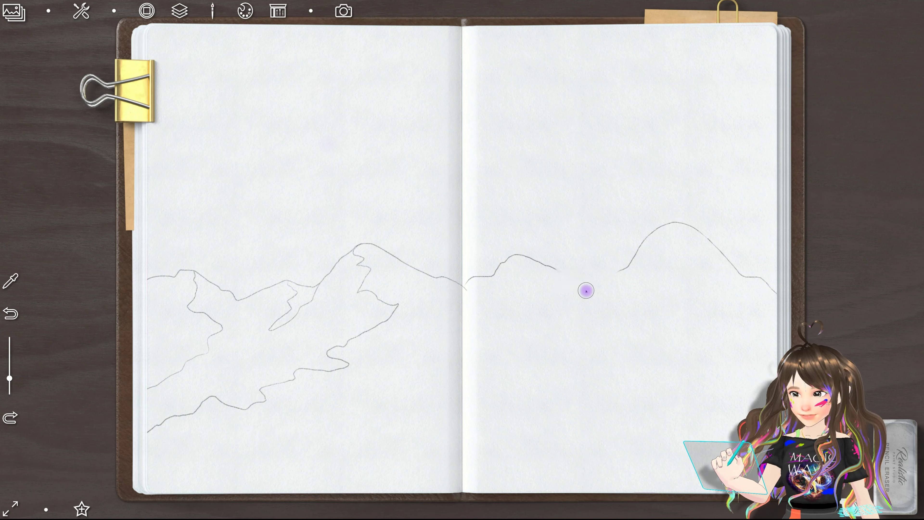
left_click_drag(538, 265, 553, 268)
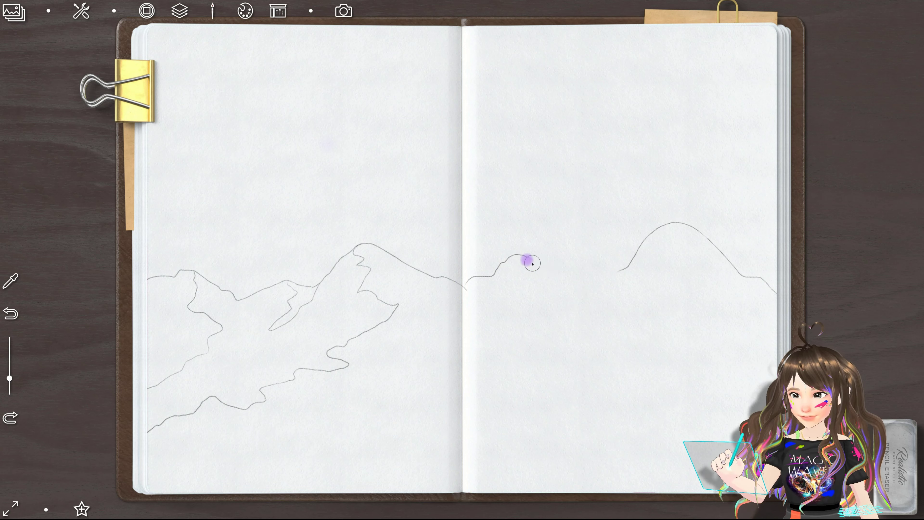
Step: With the mechanical pencil, redraw a sharper V-shaped valley between the small and tall peaks
left_click(900, 453)
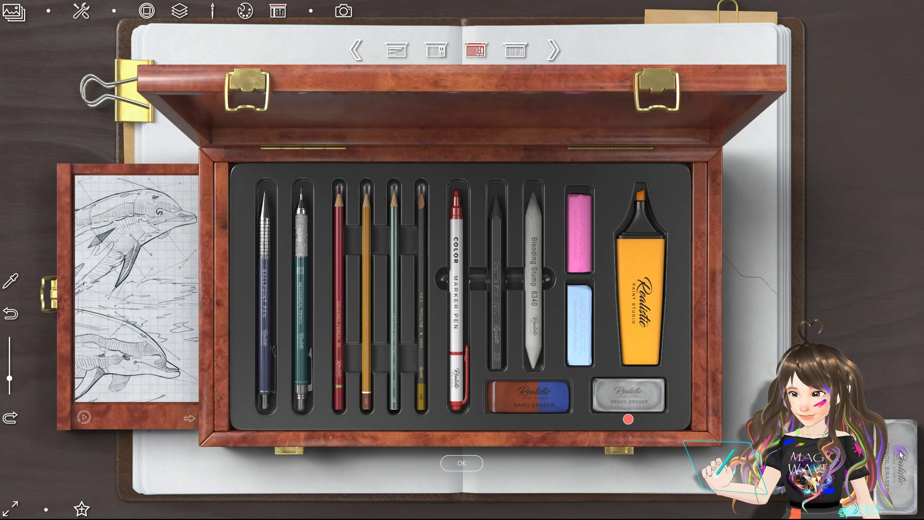
left_click(296, 300)
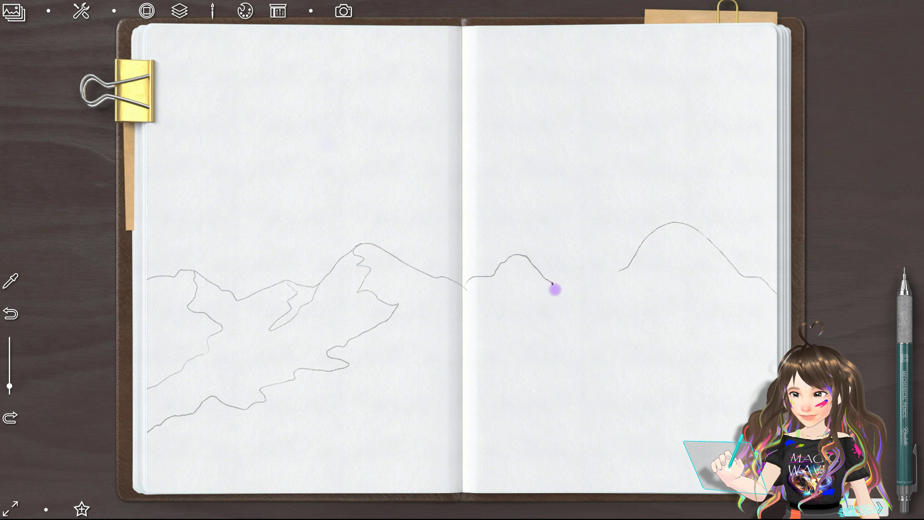
left_click_drag(553, 289, 569, 302)
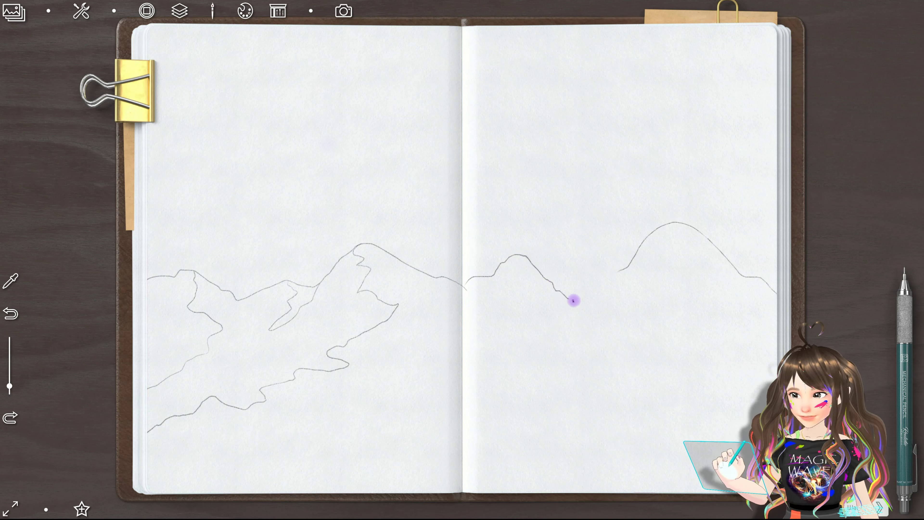
left_click_drag(577, 293, 623, 270)
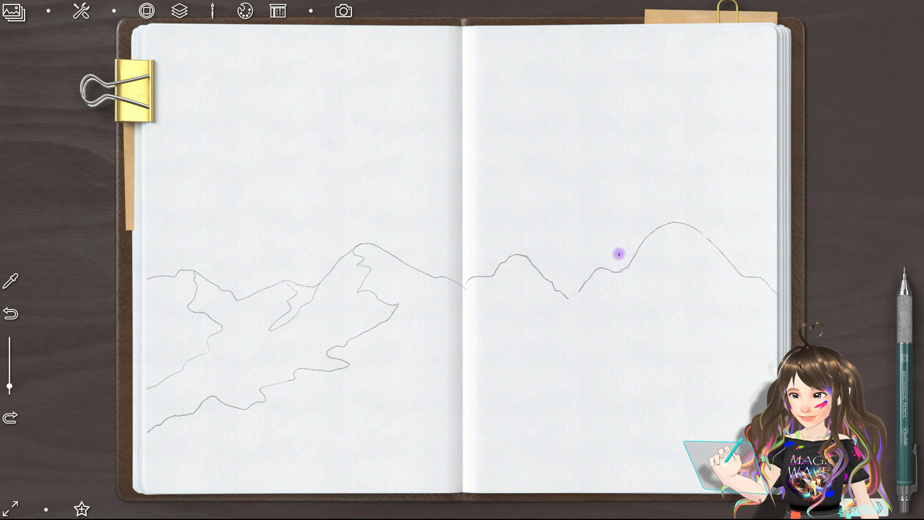
mouse_move(577, 288)
left_mouse_down()
mouse_move(565, 298)
mouse_move(577, 288)
left_mouse_up()
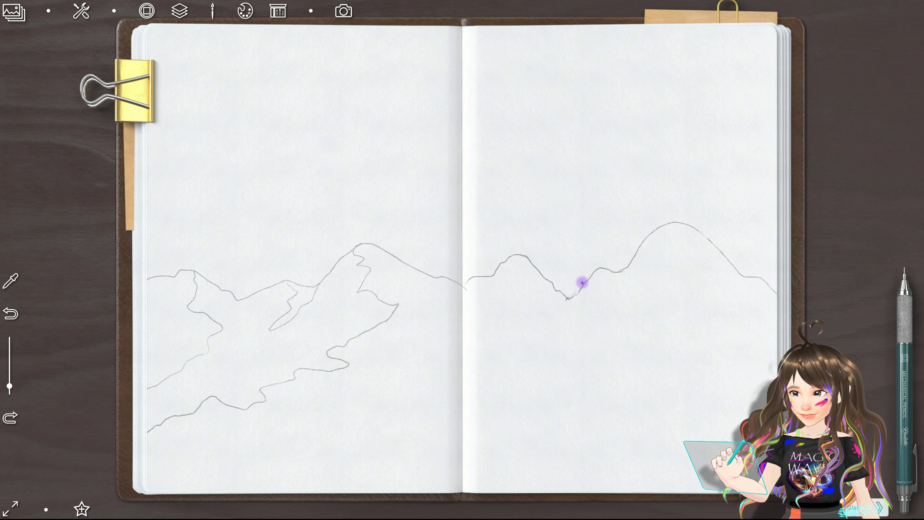
Step: Erase the tall right peak's left slope, then return to the mechanical pencil
left_click(895, 399)
left_click(628, 395)
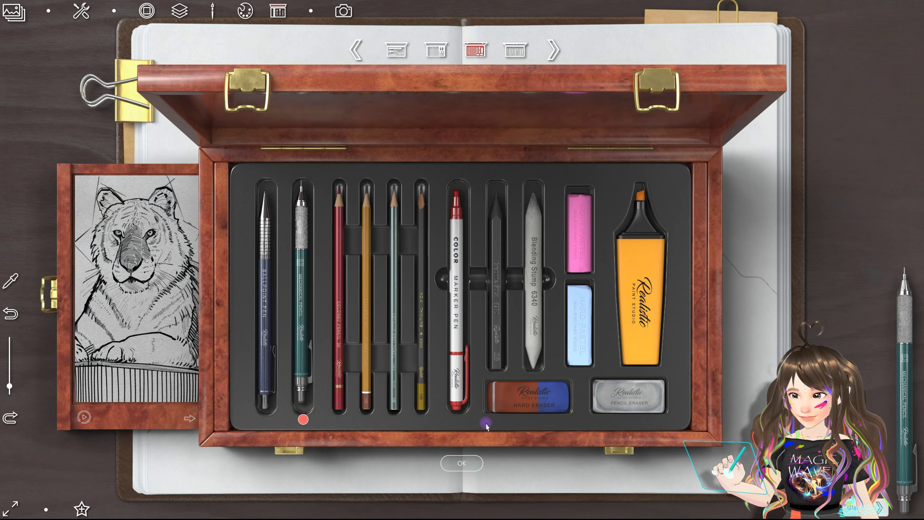
left_click(451, 462)
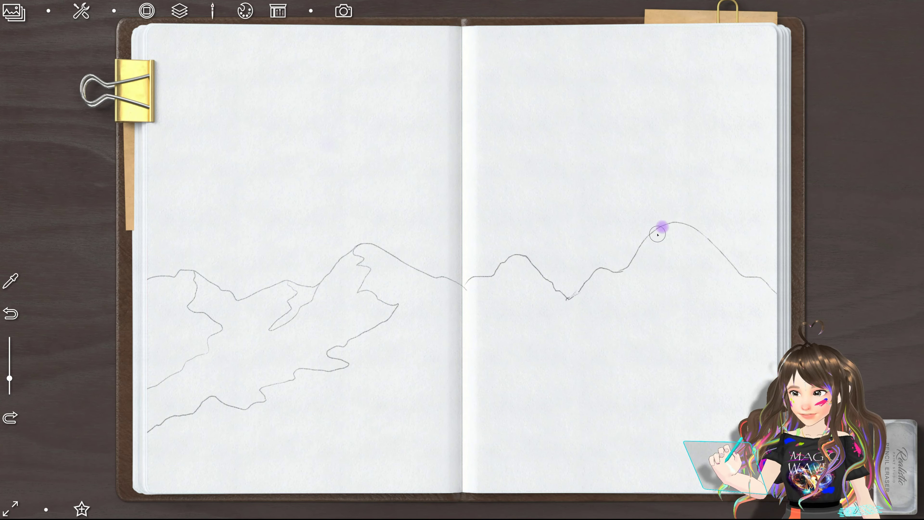
left_click_drag(662, 226, 625, 269)
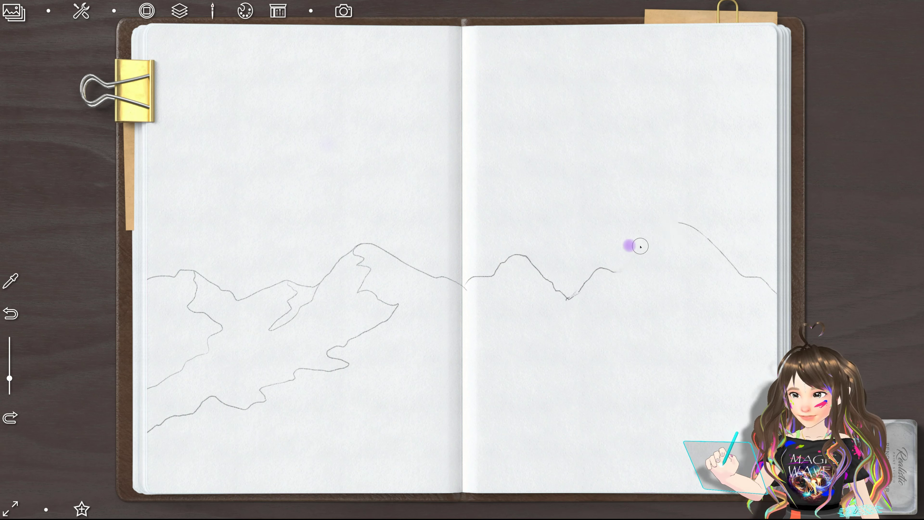
left_click(899, 445)
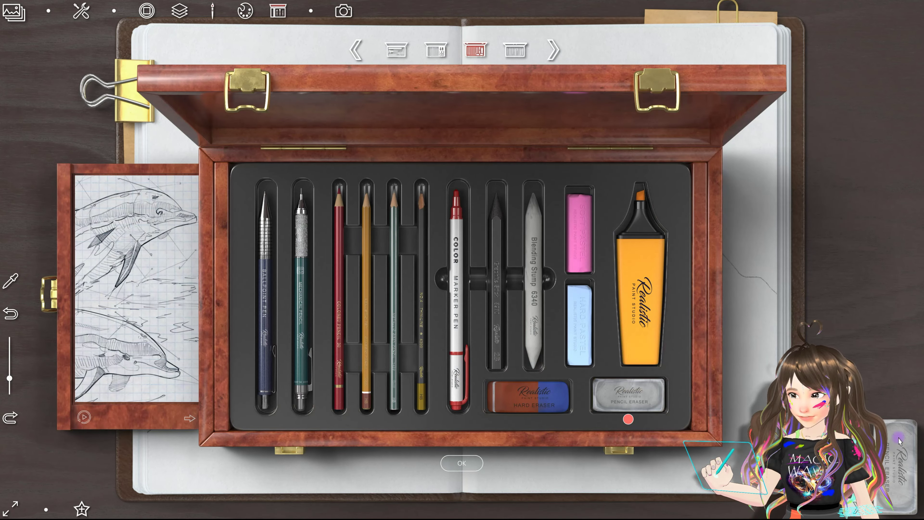
left_click(298, 286)
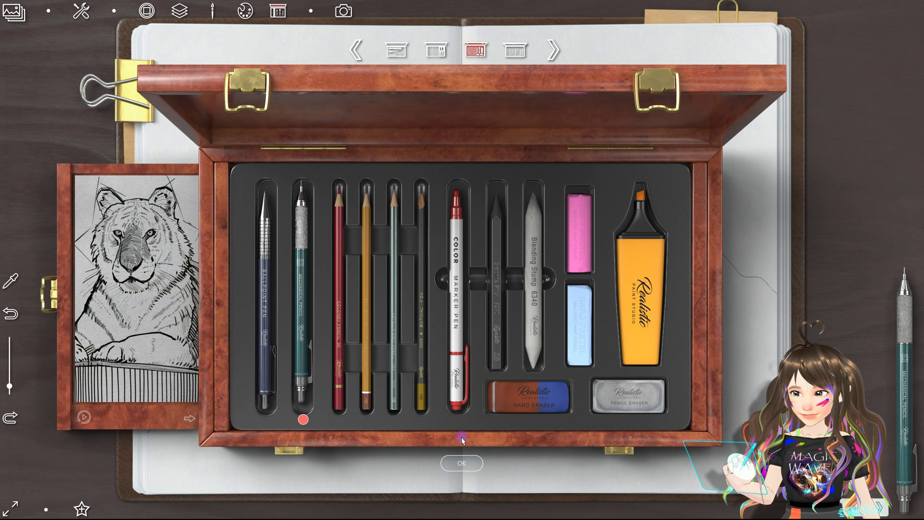
left_click(453, 463)
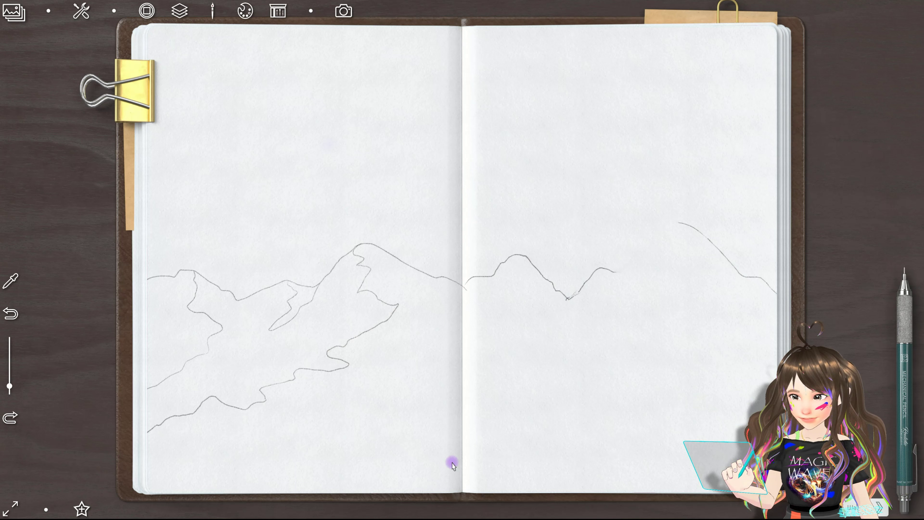
Step: Redraw the tall peak's left slope and a winding ridge line down to the page bottom
left_click_drag(678, 222, 620, 276)
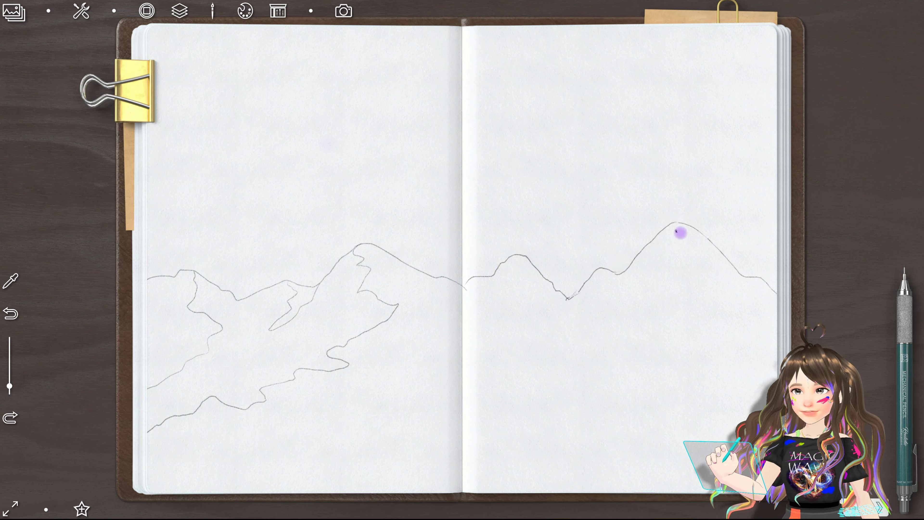
left_click_drag(670, 227, 672, 236)
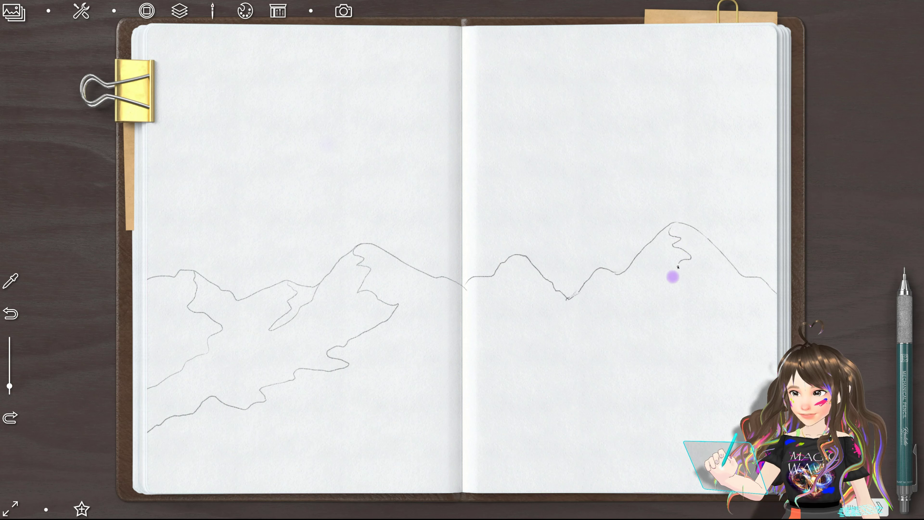
mouse_move(671, 280)
left_mouse_down()
mouse_move(697, 298)
mouse_move(680, 325)
left_mouse_up()
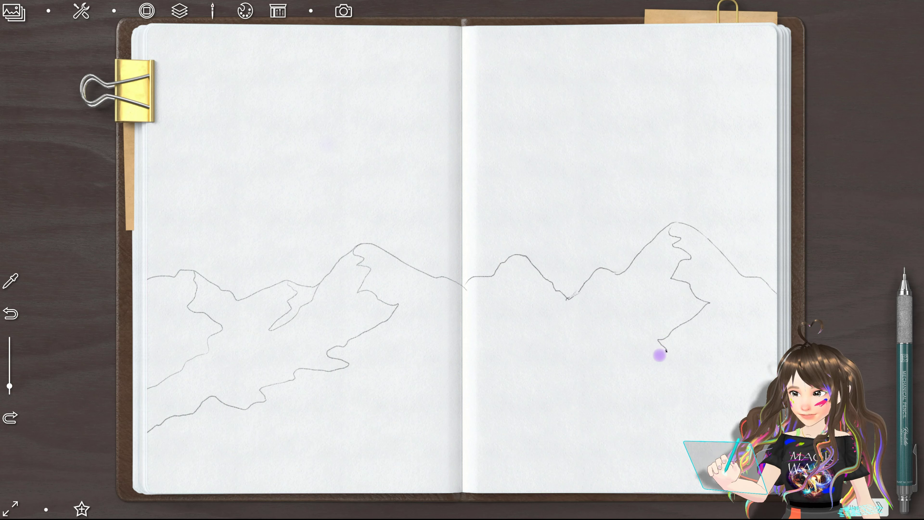
mouse_move(658, 369)
left_mouse_down()
mouse_move(650, 384)
mouse_move(634, 385)
left_mouse_up()
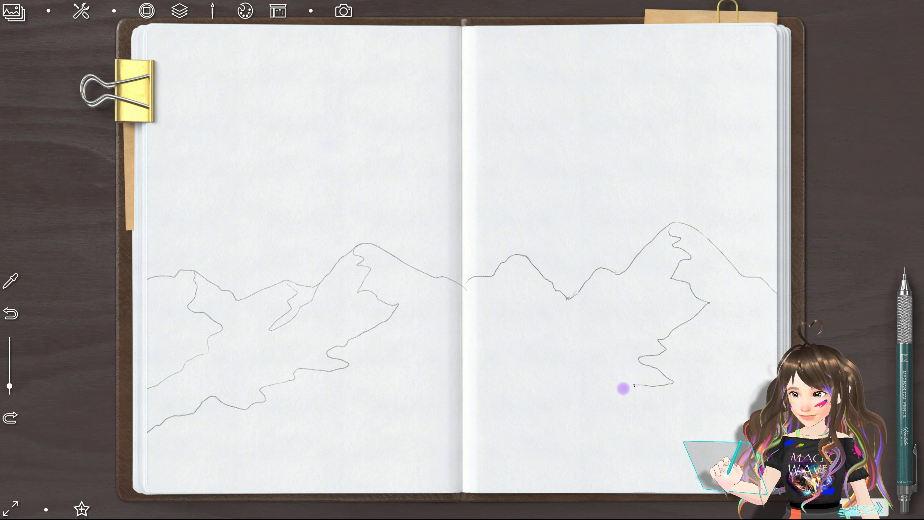
left_click_drag(605, 400, 587, 412)
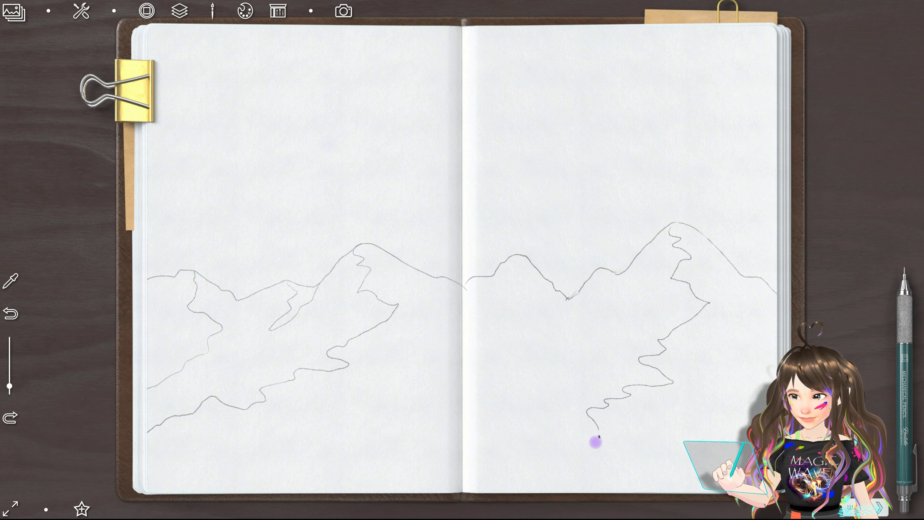
left_click_drag(554, 437, 462, 474)
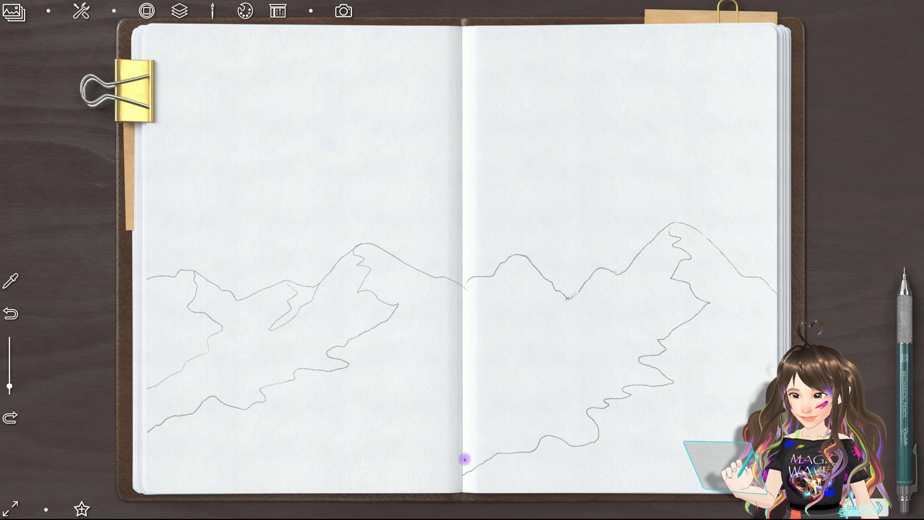
left_click(599, 271)
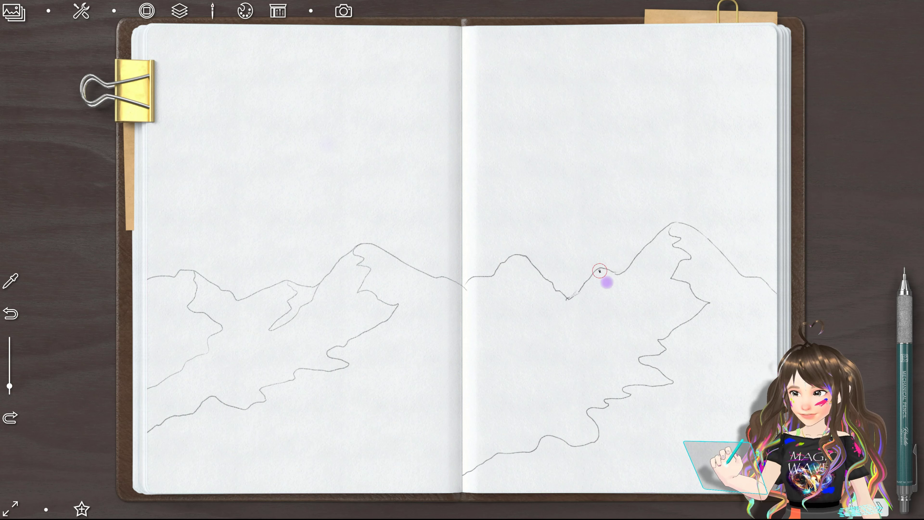
Step: Draw ridge lines down the middle and left right-page peaks, then switch to the pencil eraser
left_click_drag(610, 284, 611, 288)
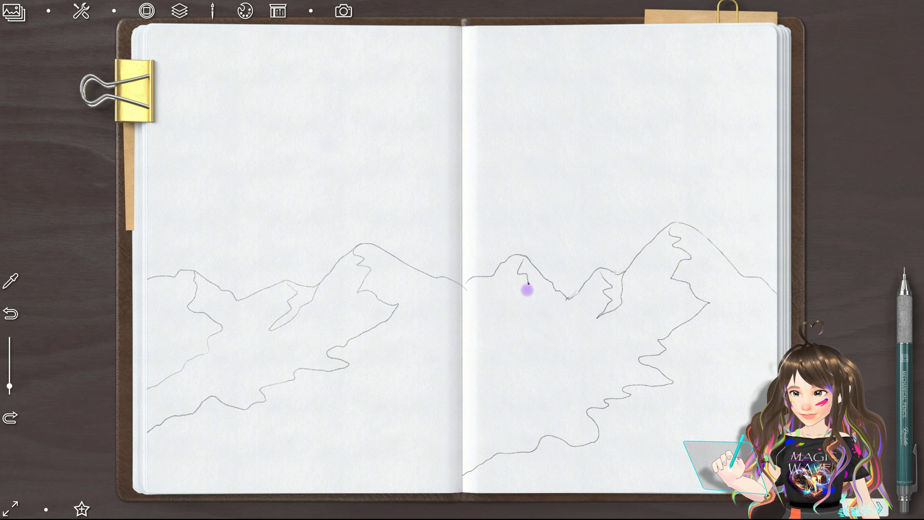
mouse_move(527, 291)
left_mouse_down()
mouse_move(514, 383)
mouse_move(468, 410)
left_mouse_up()
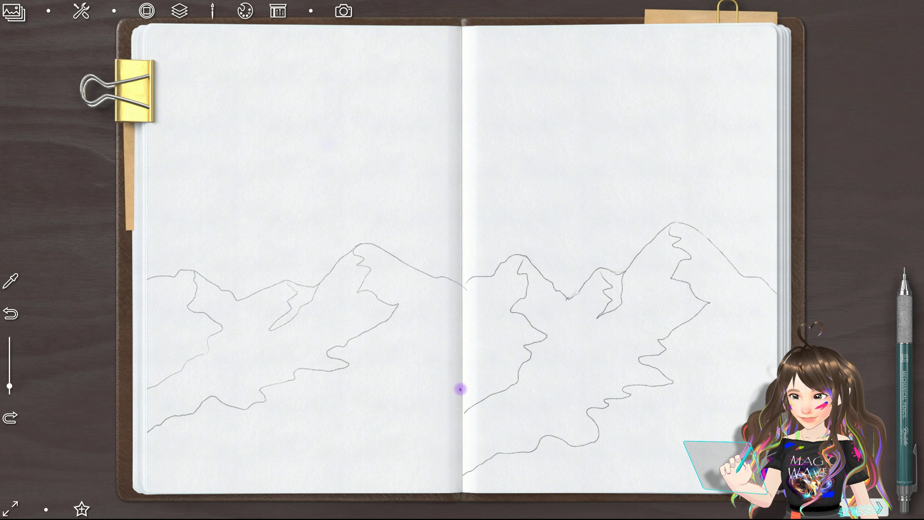
left_click(903, 416)
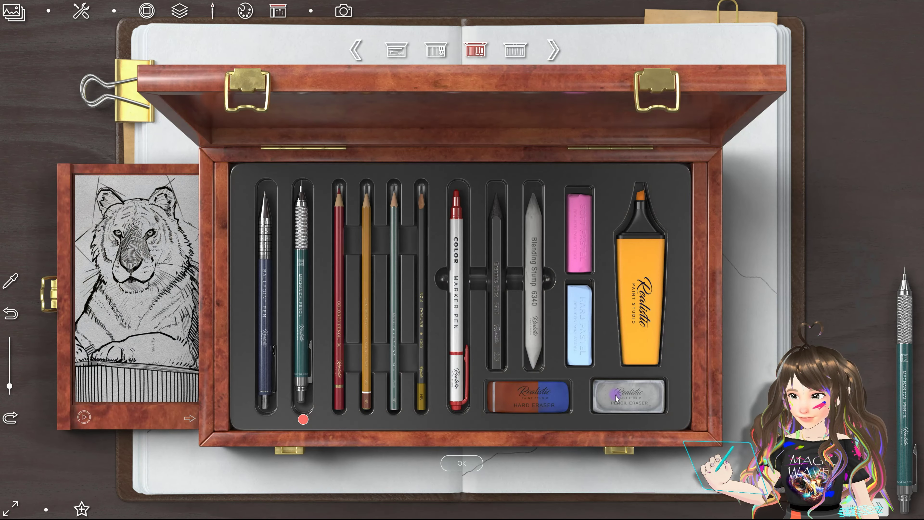
left_click(615, 395)
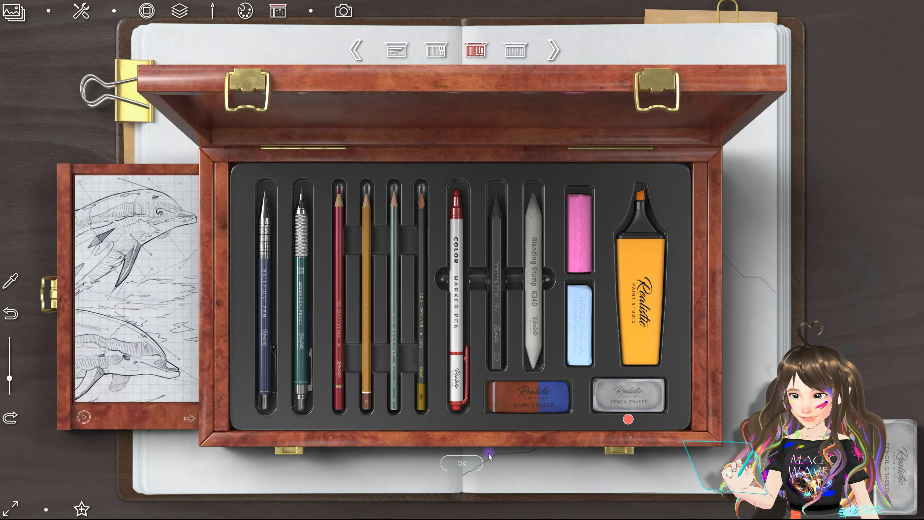
left_click(608, 393)
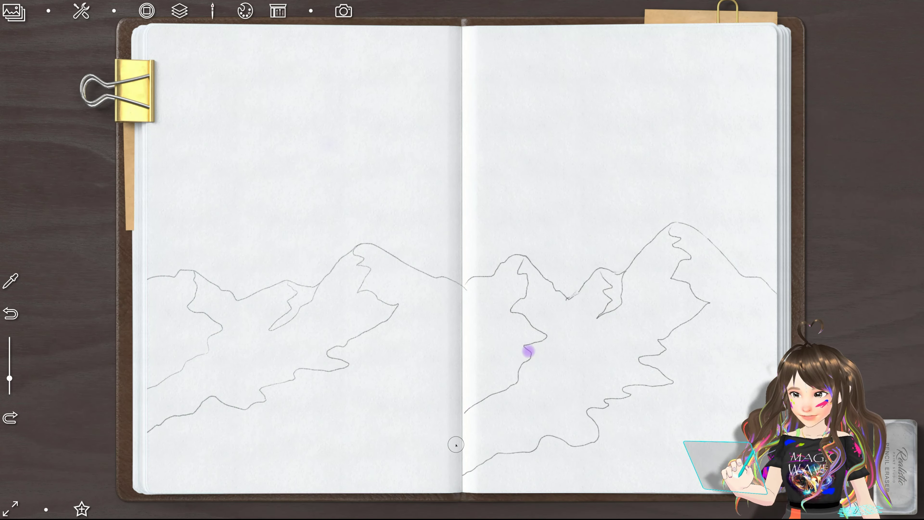
Step: Erase the lower ridge line under the left right-page peak and return to the mechanical pencil
mouse_move(536, 340)
left_mouse_down()
mouse_move(546, 336)
mouse_move(482, 398)
left_mouse_up()
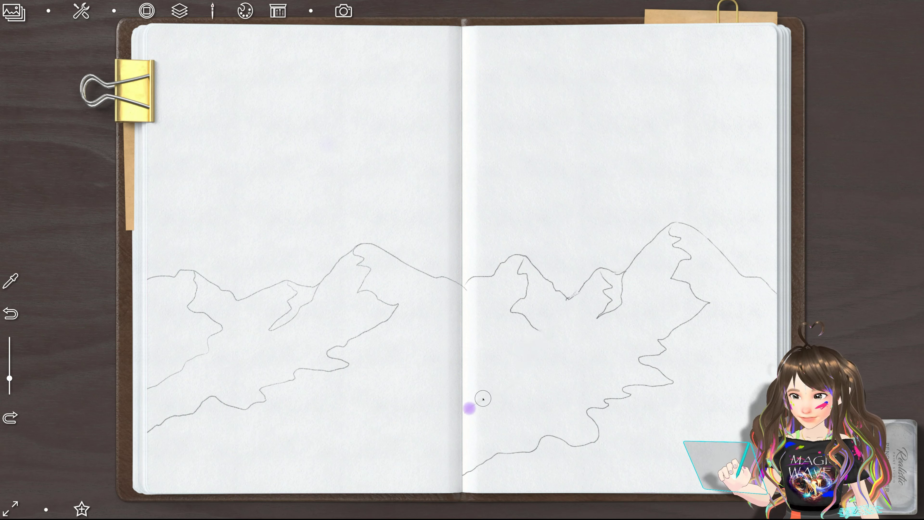
left_click(907, 453)
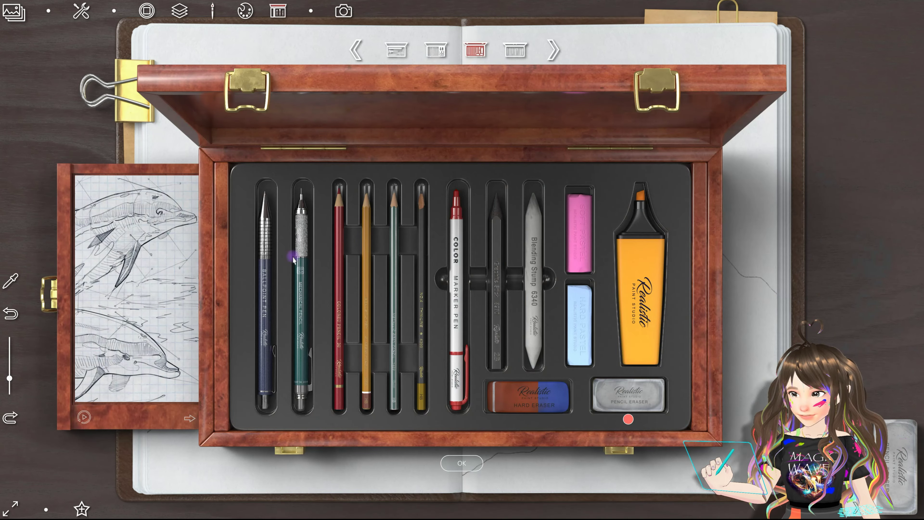
left_click(286, 241)
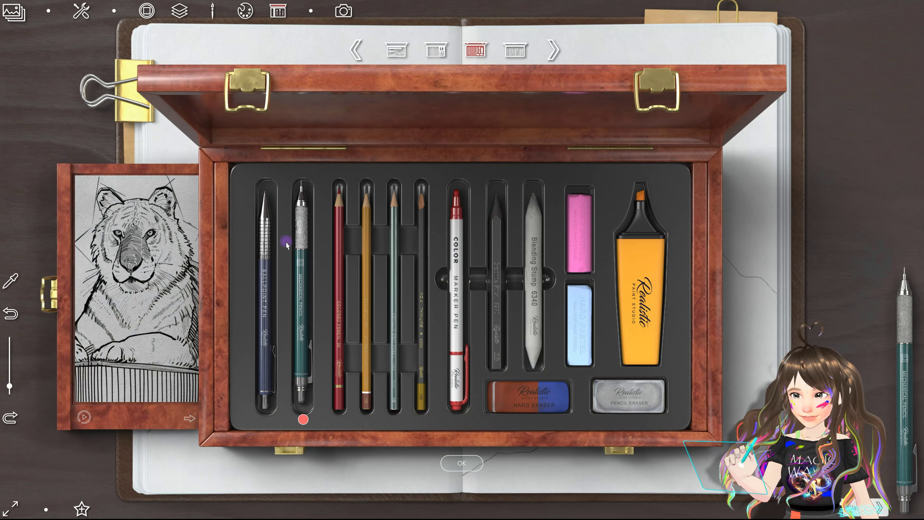
left_click(461, 464)
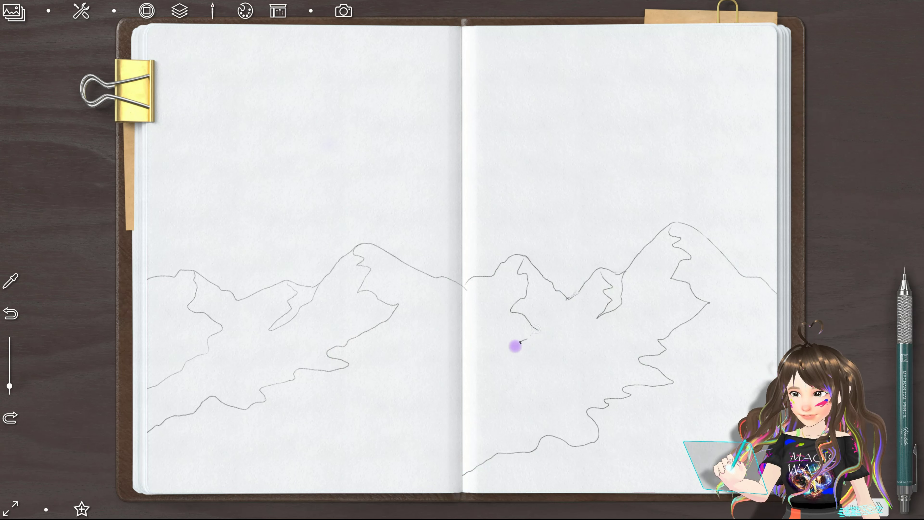
Step: Redraw the ridge to the lower-left edge, retrying the short connecting stroke twice with Undo
left_click_drag(517, 352, 467, 400)
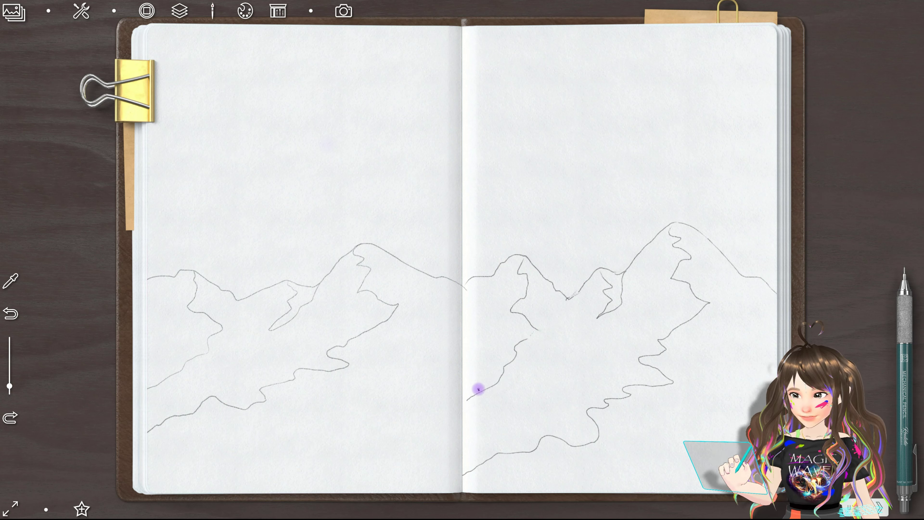
left_click_drag(533, 328, 527, 338)
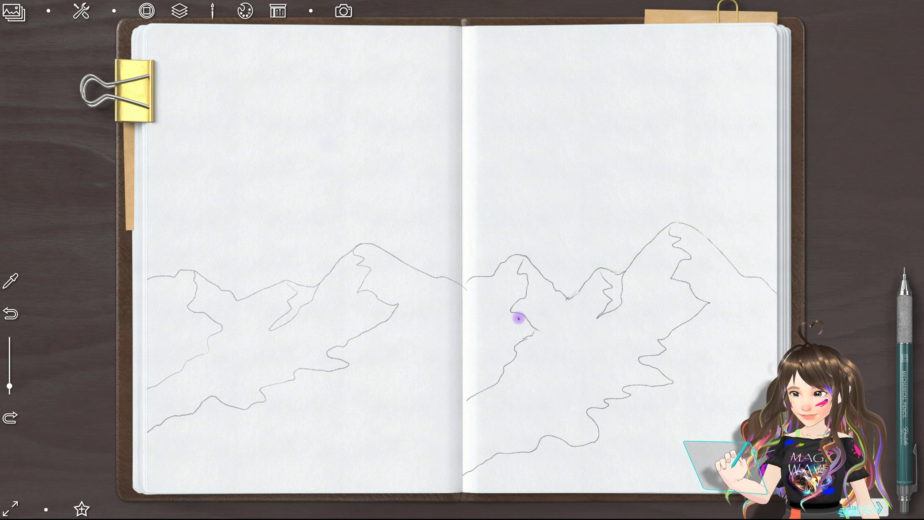
left_click(11, 315)
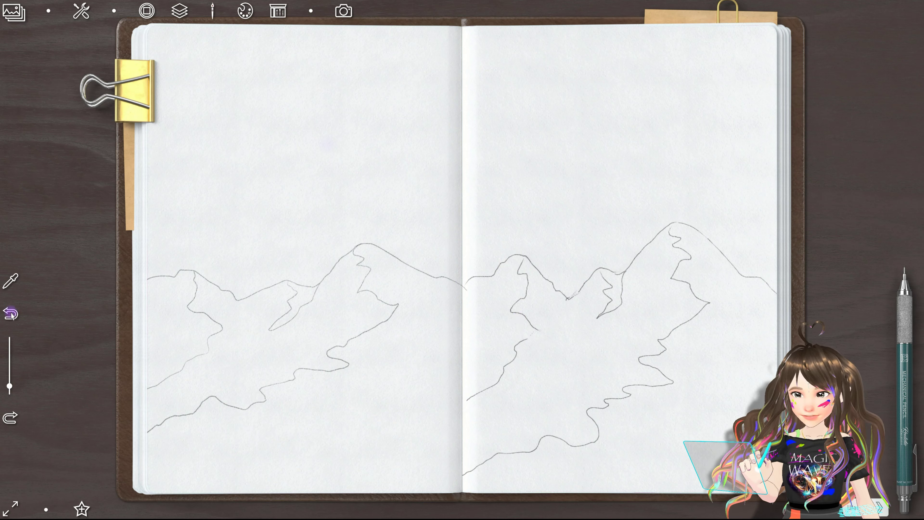
left_click_drag(536, 329, 522, 339)
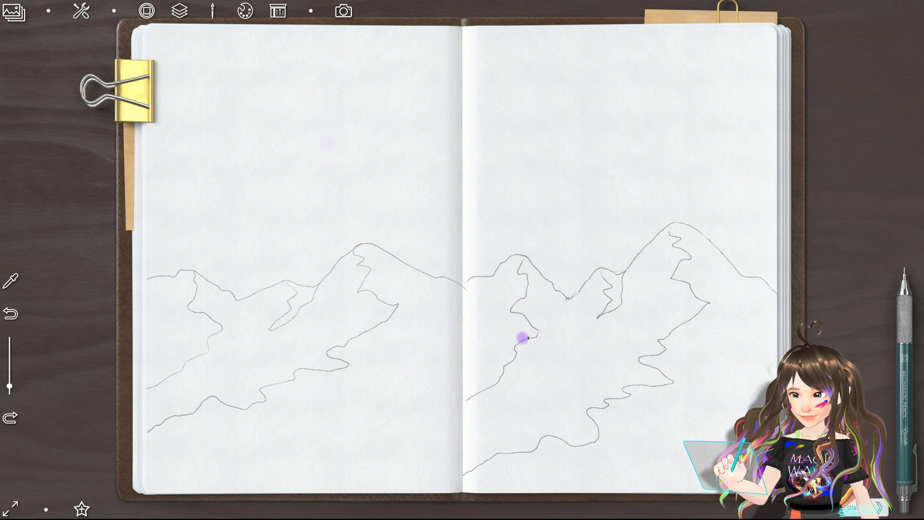
left_click(11, 313)
mouse_move(520, 315)
left_mouse_down()
mouse_move(533, 329)
mouse_move(524, 340)
left_mouse_up()
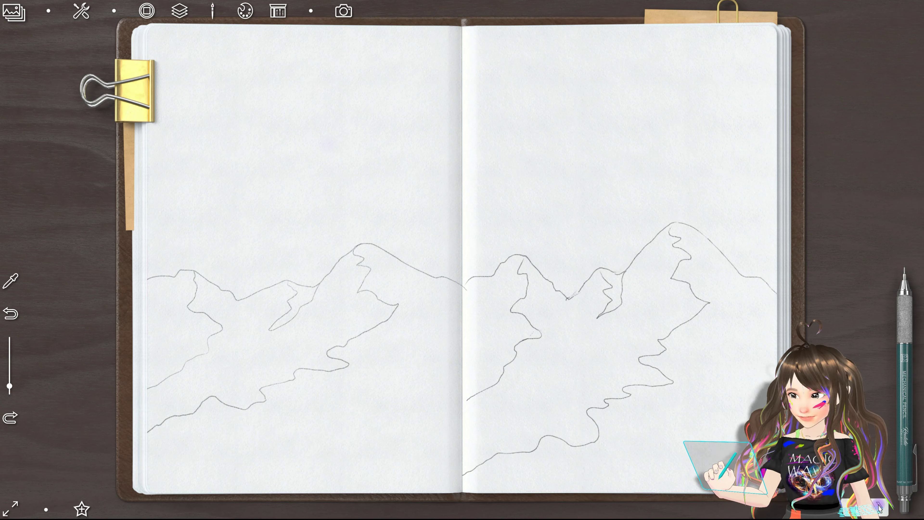
left_click(879, 508)
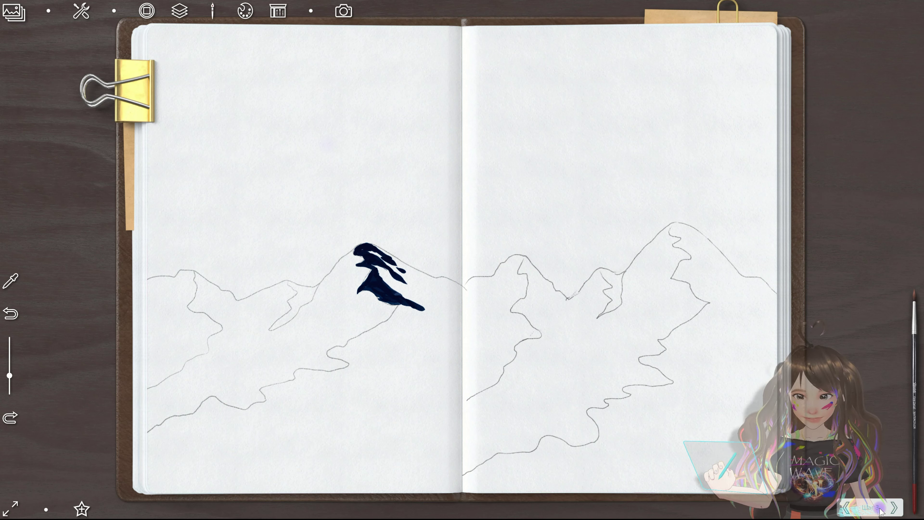
Step: Open the watercolor brush case with its paintbrushes, water jars, sponges and erasers
left_click(915, 325)
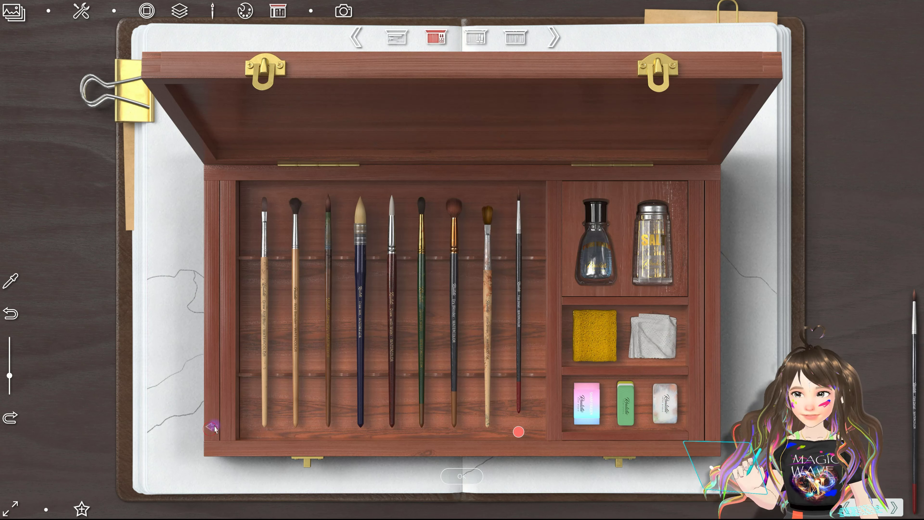
Step: Try red test strokes on the painterly reference flower, then close the drawer and brush box
left_click(213, 413)
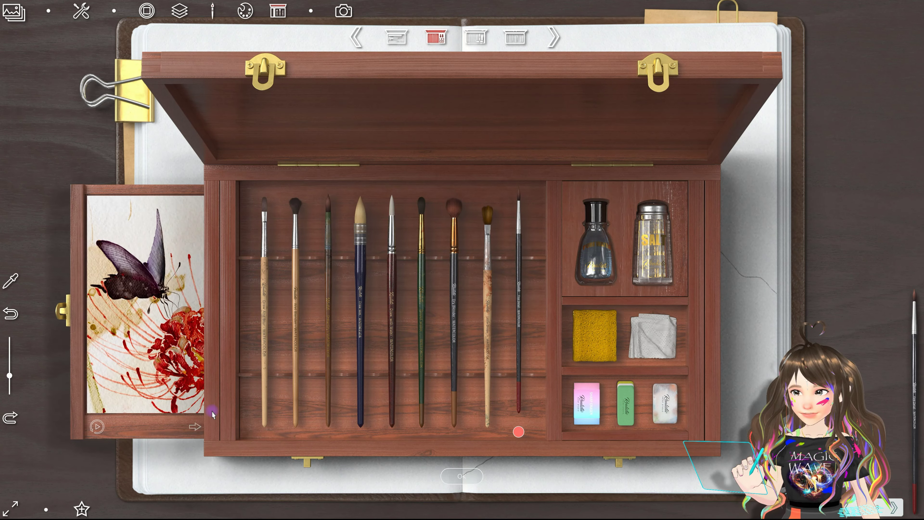
left_click(96, 426)
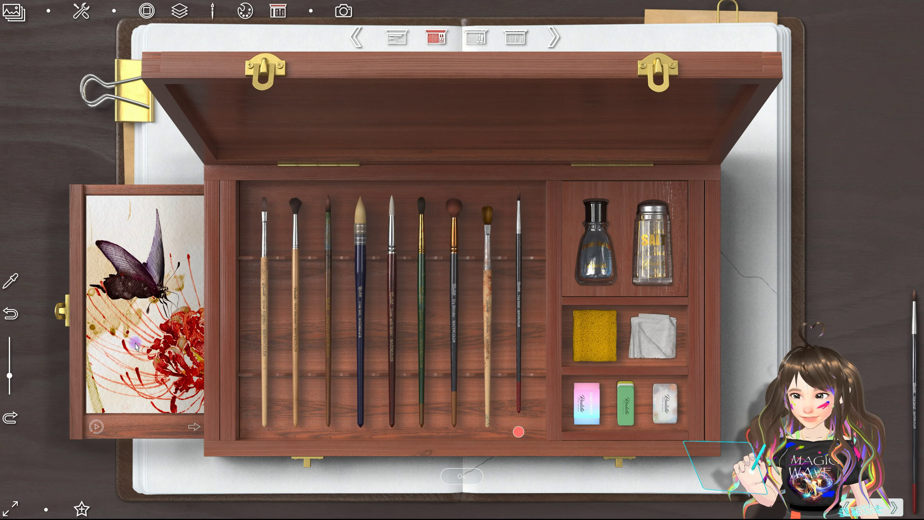
mouse_move(109, 344)
left_mouse_down()
mouse_move(125, 361)
mouse_move(110, 379)
mouse_move(95, 378)
left_mouse_up()
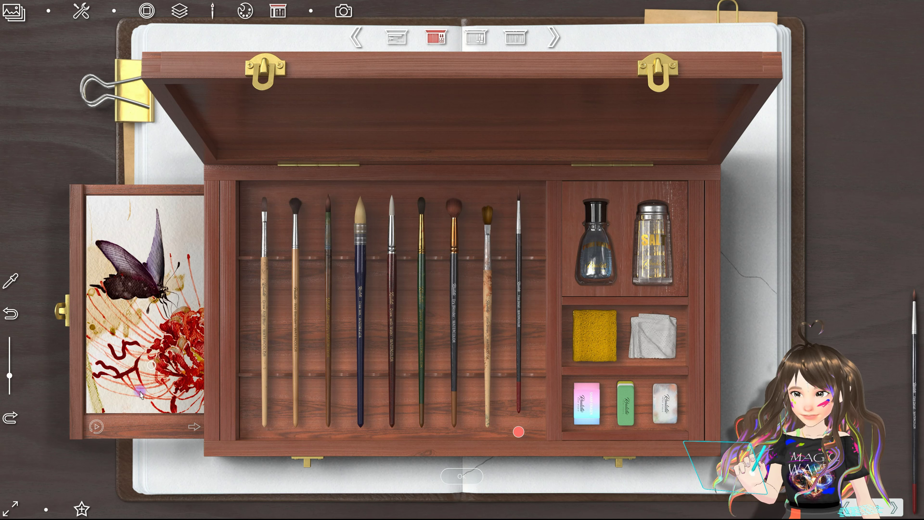
left_click_drag(149, 382, 137, 400)
mouse_move(160, 364)
left_mouse_down()
mouse_move(111, 347)
mouse_move(162, 351)
left_mouse_up()
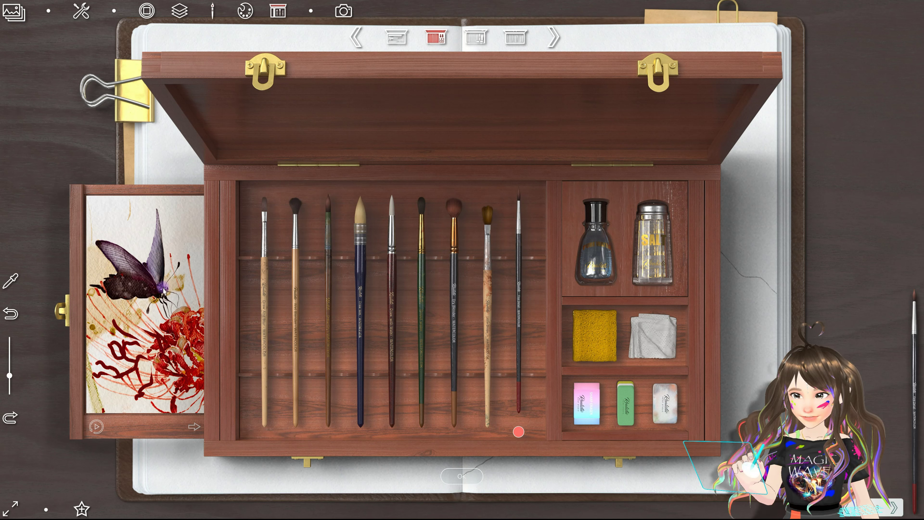
left_click_drag(171, 309, 180, 279)
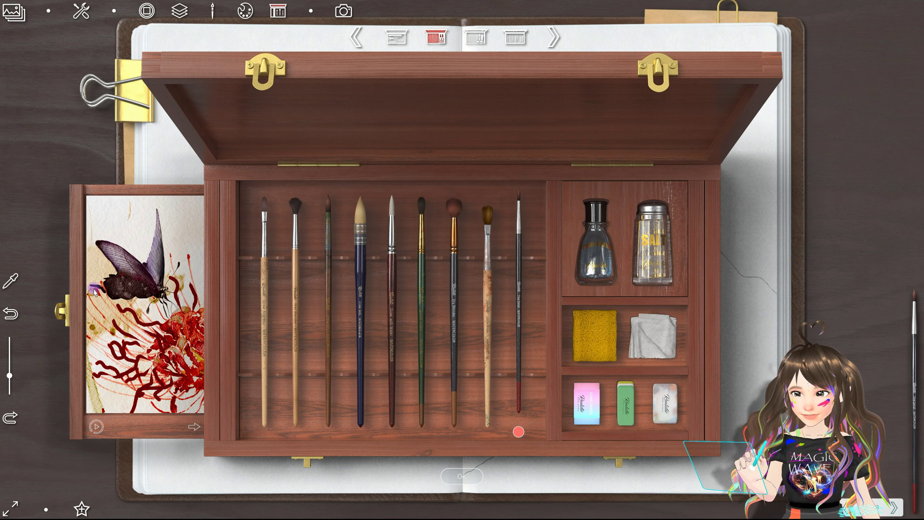
left_click(189, 425)
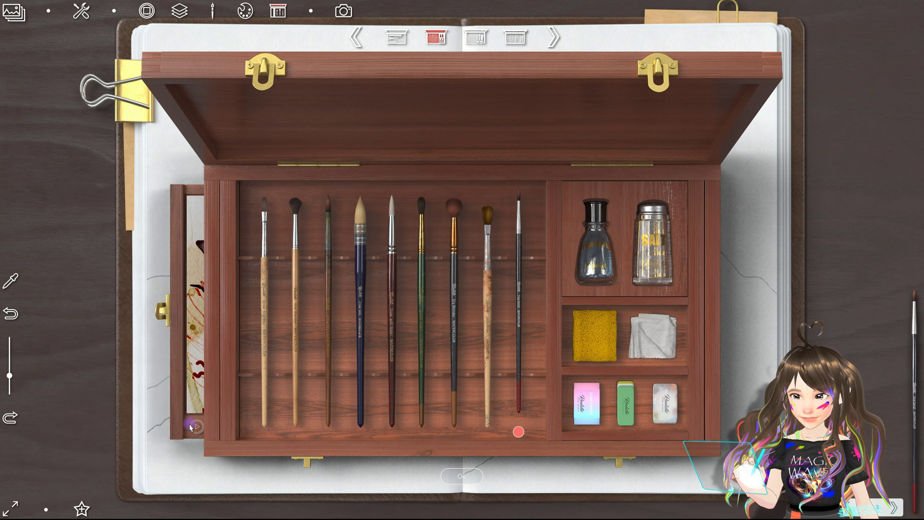
left_click(459, 479)
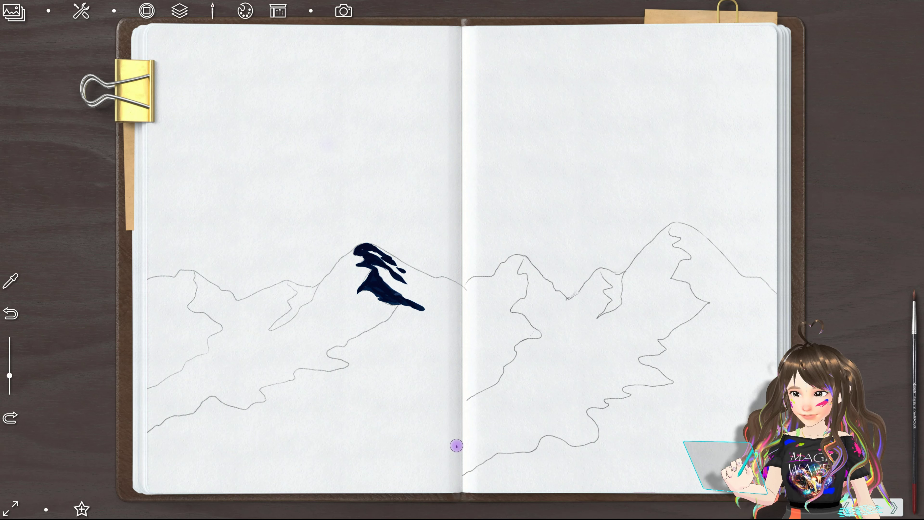
Step: Paint a navy shadow blob on the right page's peak with three strokes
left_click_drag(673, 225, 689, 234)
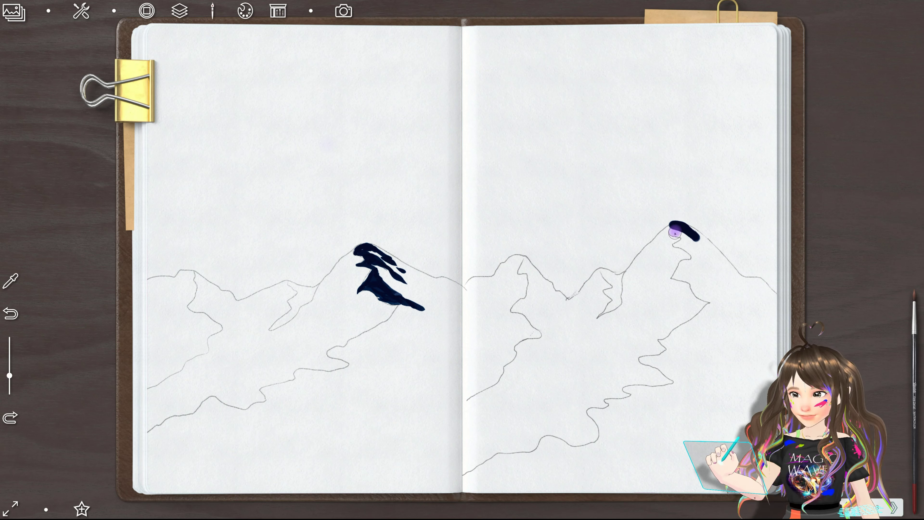
left_click_drag(673, 230, 669, 231)
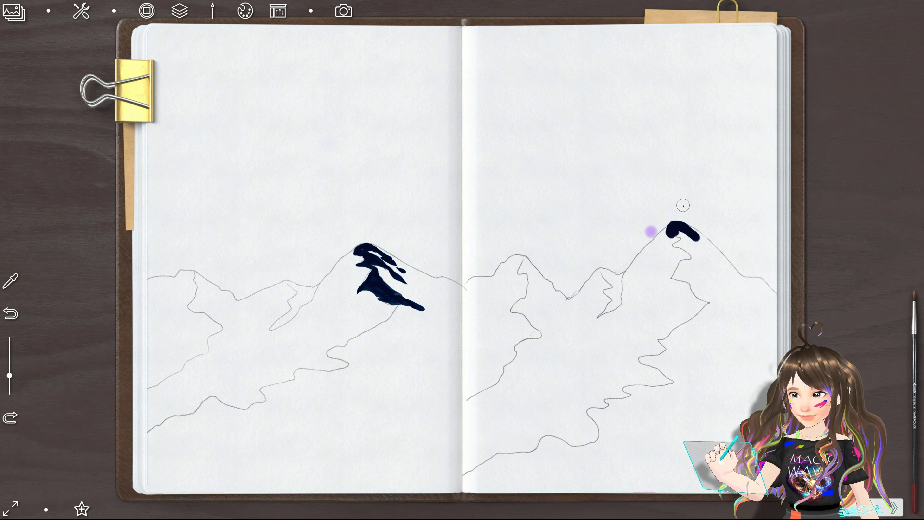
mouse_move(671, 231)
left_mouse_down()
mouse_move(696, 238)
mouse_move(710, 248)
mouse_move(677, 242)
mouse_move(709, 258)
left_mouse_up()
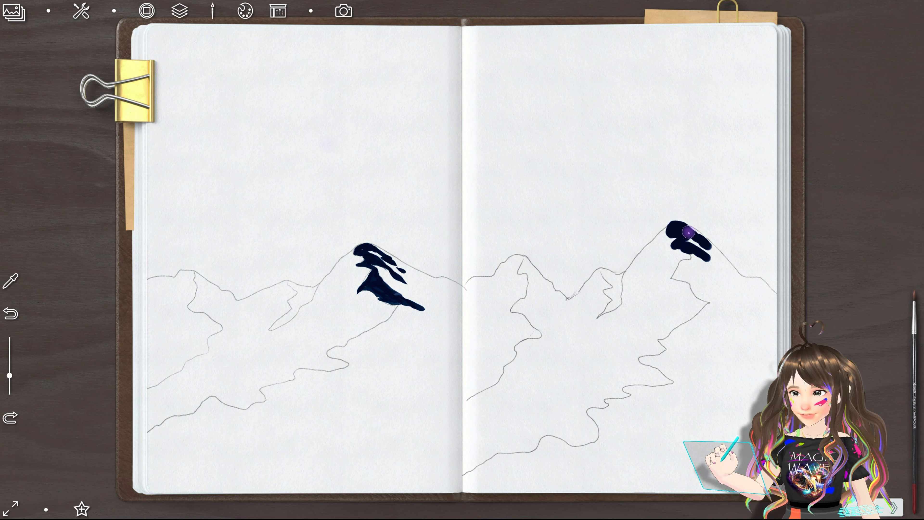
Step: Undo all four times to clear the right peak, then open the app settings
left_click(13, 316)
left_click(13, 316)
left_click(13, 316)
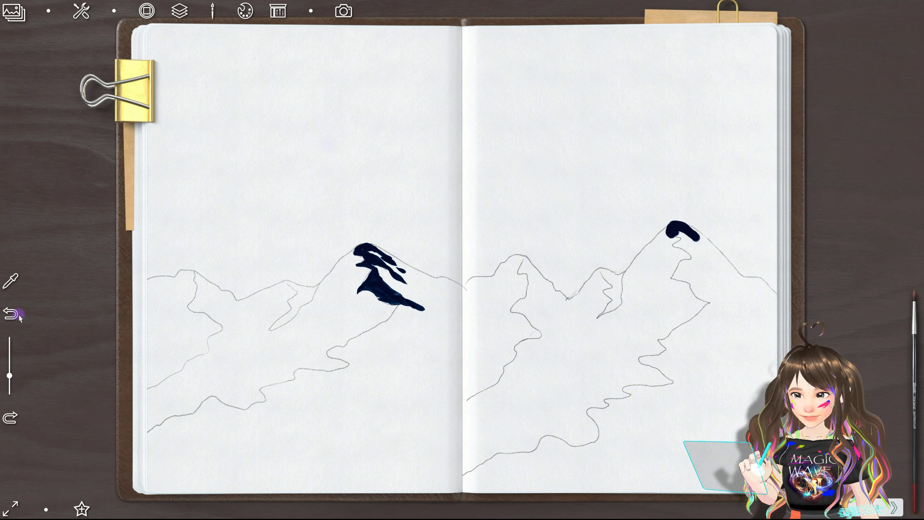
left_click(13, 315)
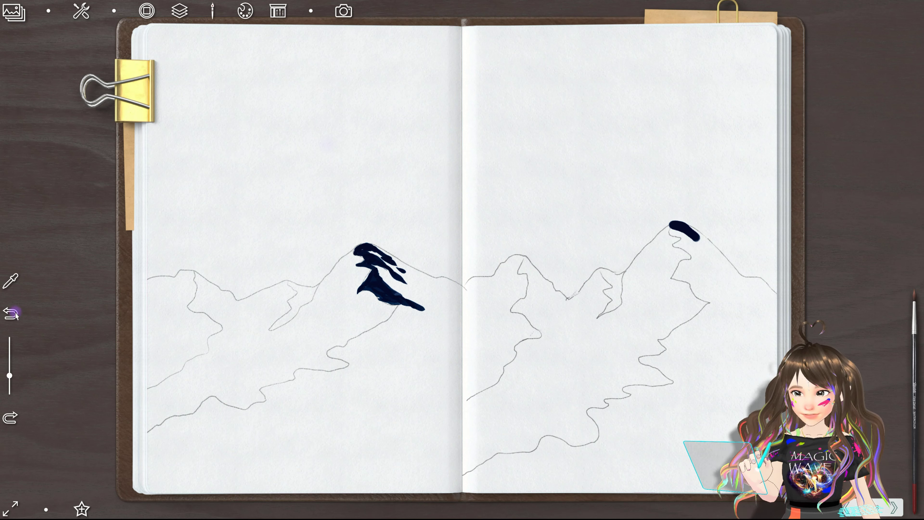
left_click(13, 315)
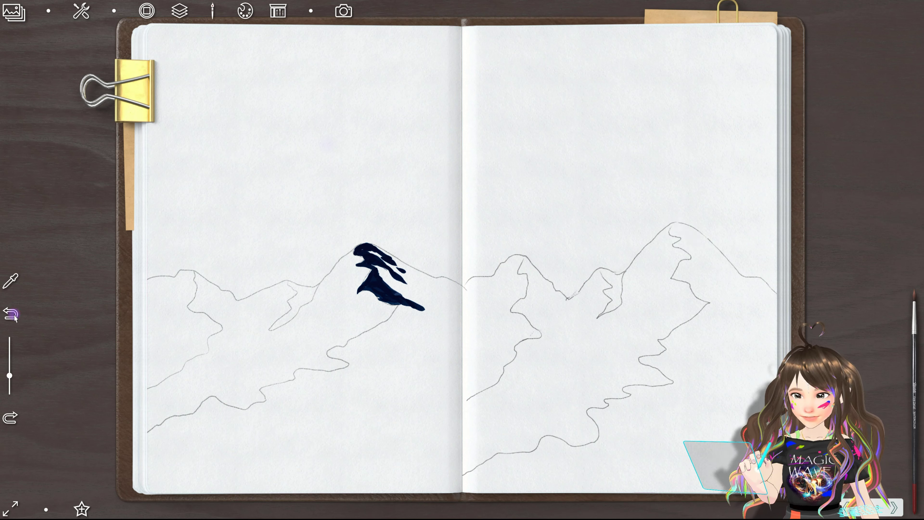
left_click(82, 11)
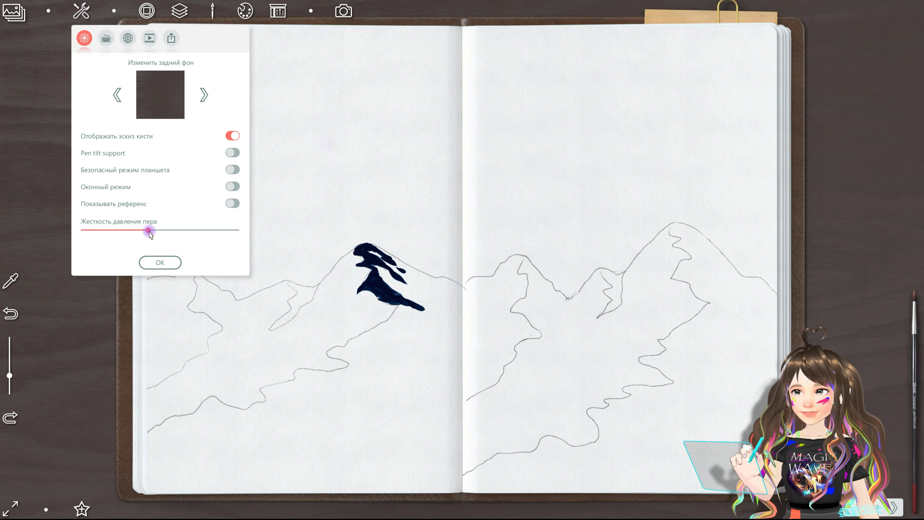
Step: Lower pen-pressure stiffness in two stages down to minimum, testing navy strokes on the right peak
left_click_drag(148, 230, 115, 232)
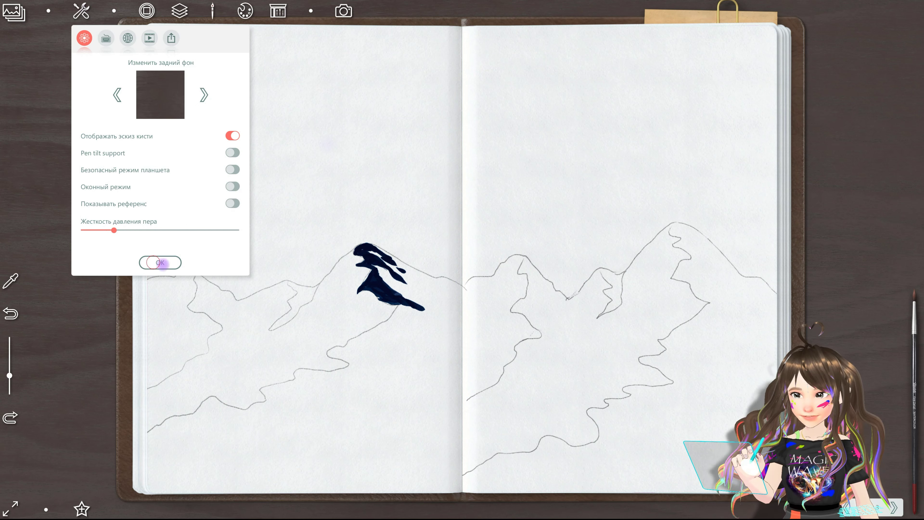
left_click(163, 263)
left_click_drag(676, 227, 694, 233)
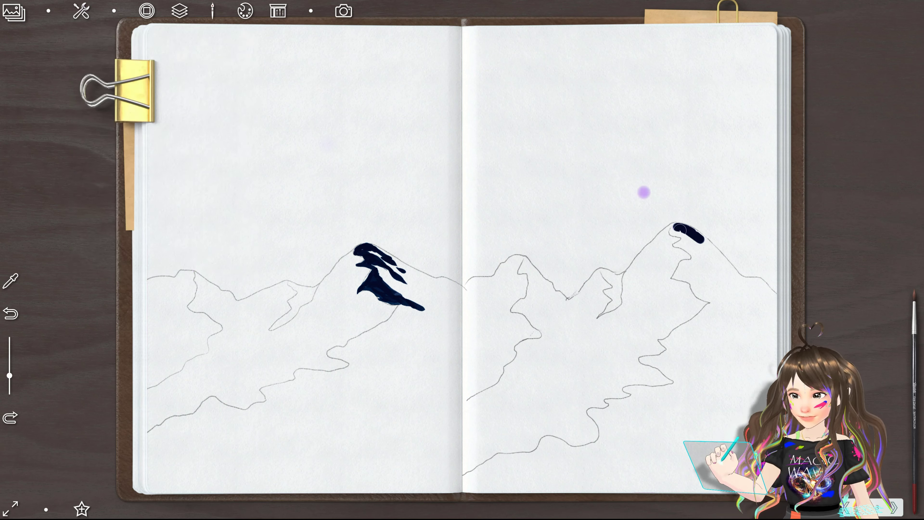
left_click(81, 12)
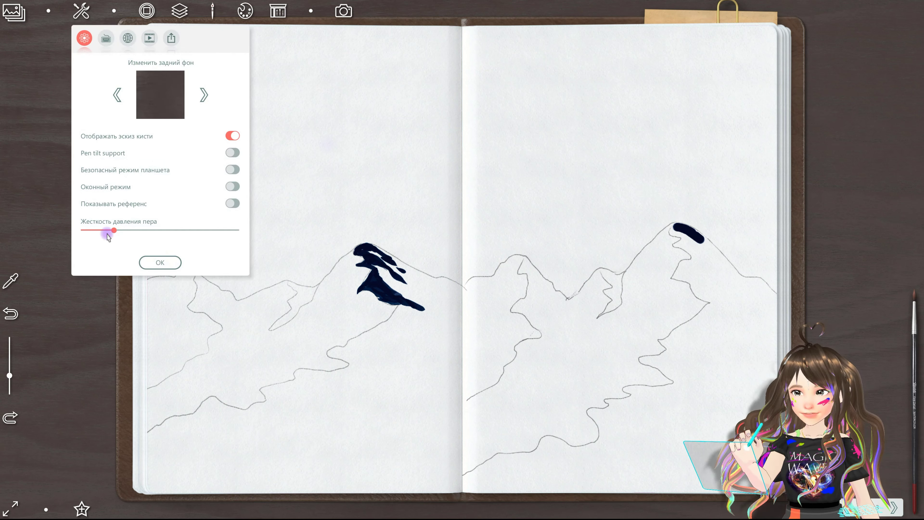
left_click_drag(114, 232, 71, 229)
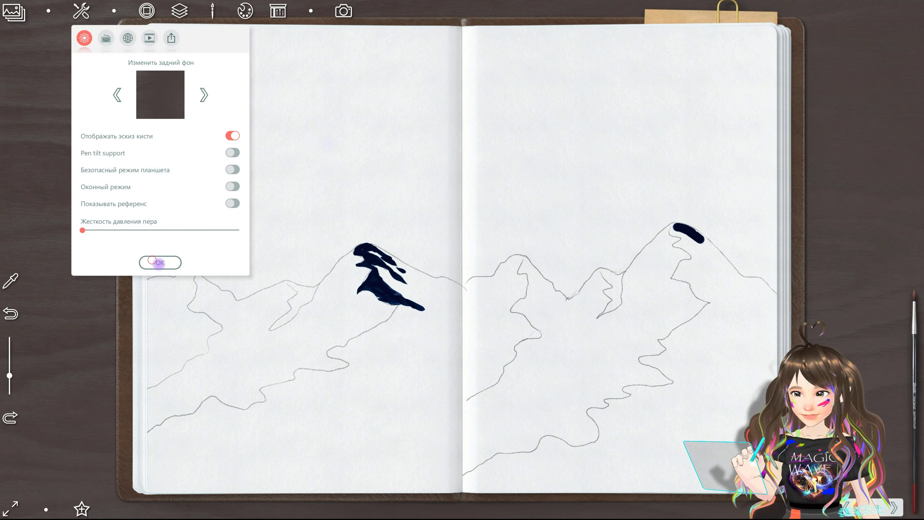
left_click(159, 262)
left_click_drag(672, 240, 704, 251)
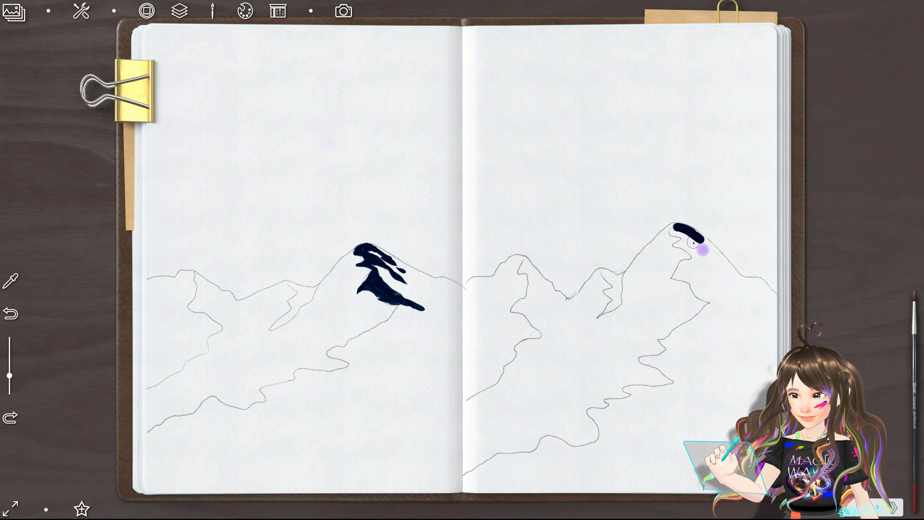
Step: Raise pen-pressure stiffness to maximum and test more navy paint on the right peak
left_click(82, 12)
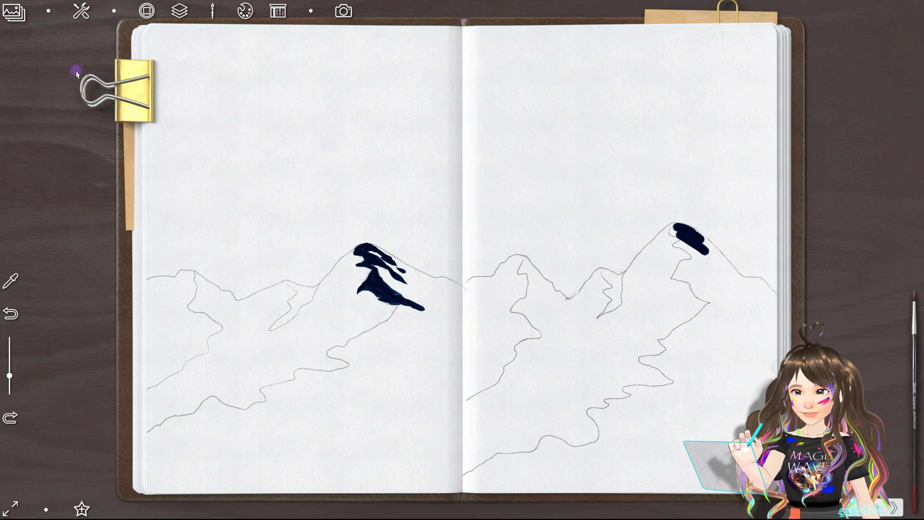
left_click_drag(83, 230, 238, 230)
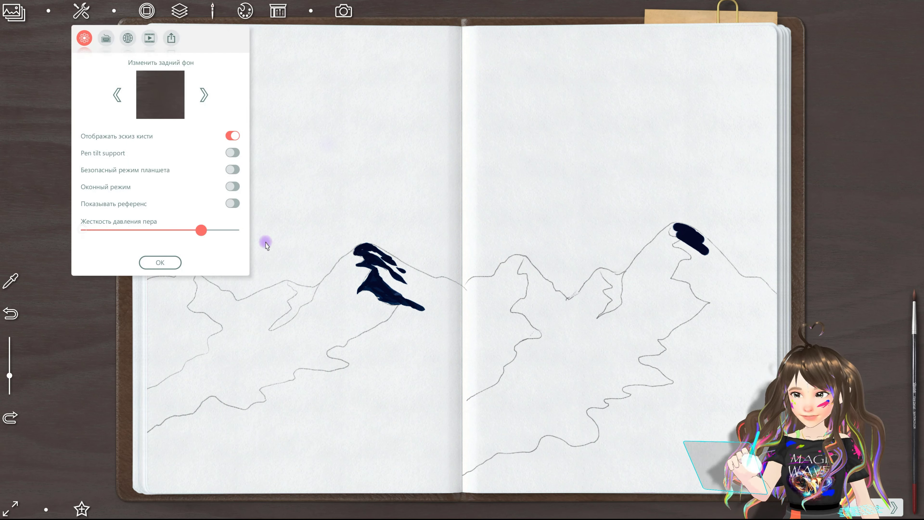
left_click(159, 262)
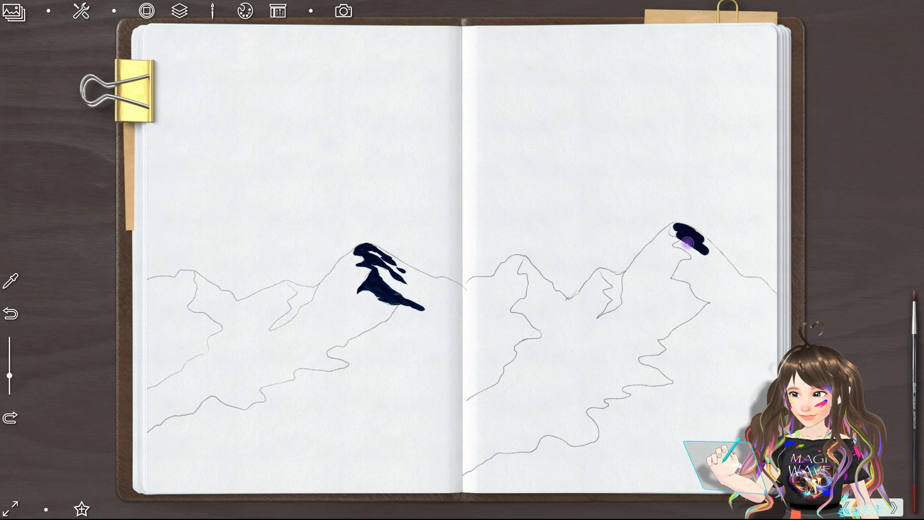
mouse_move(681, 238)
left_mouse_down()
mouse_move(702, 260)
mouse_move(716, 259)
left_mouse_up()
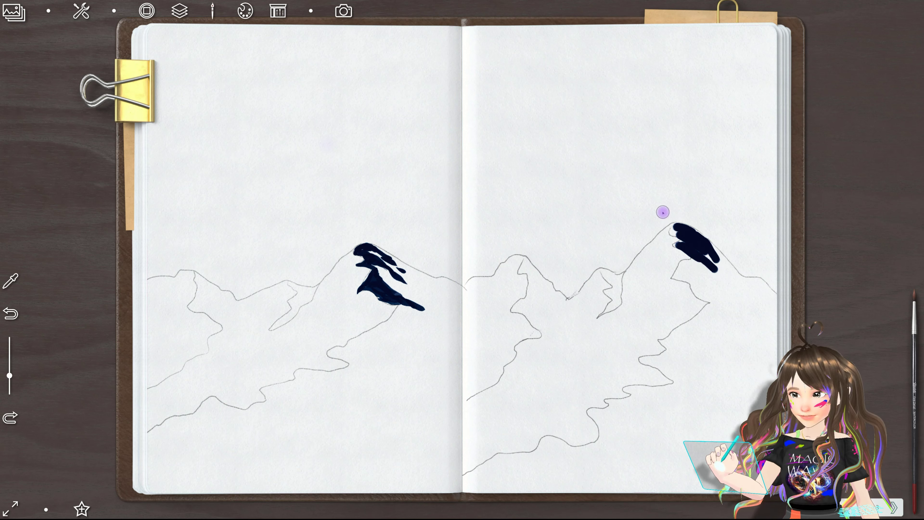
Step: Set pen-pressure stiffness to about the middle, then undo most of the test strokes
left_click(81, 11)
left_click_drag(234, 232, 158, 232)
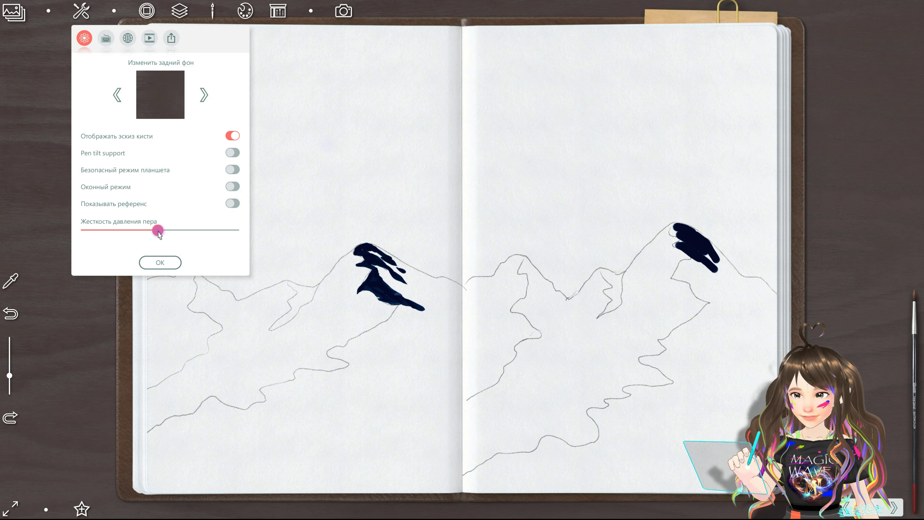
left_click(149, 261)
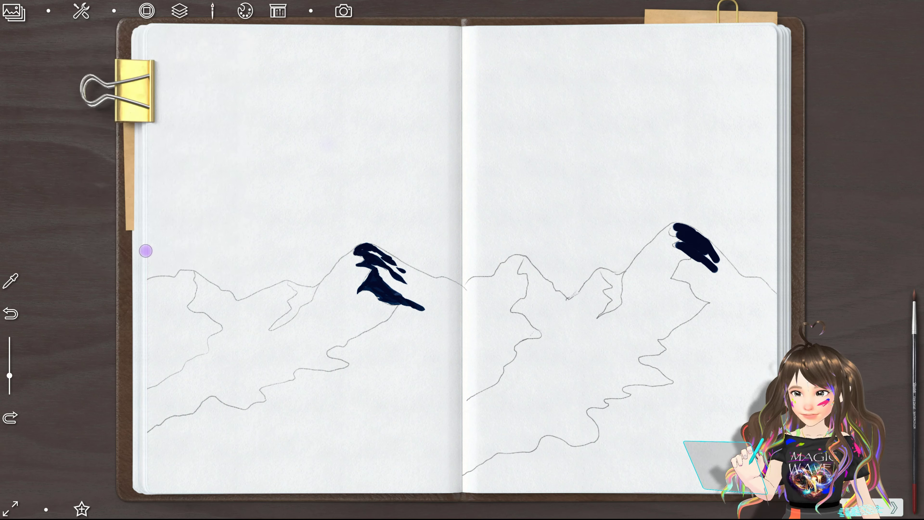
left_click(11, 314)
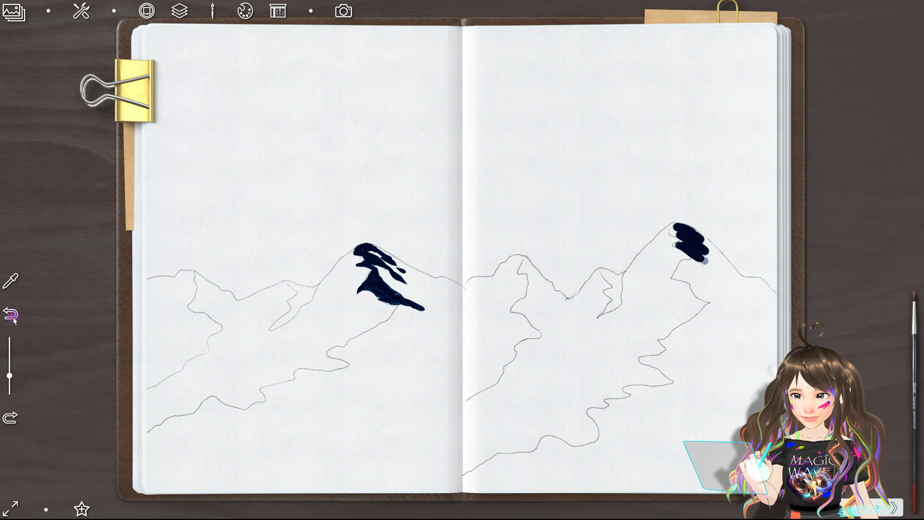
left_click(14, 315)
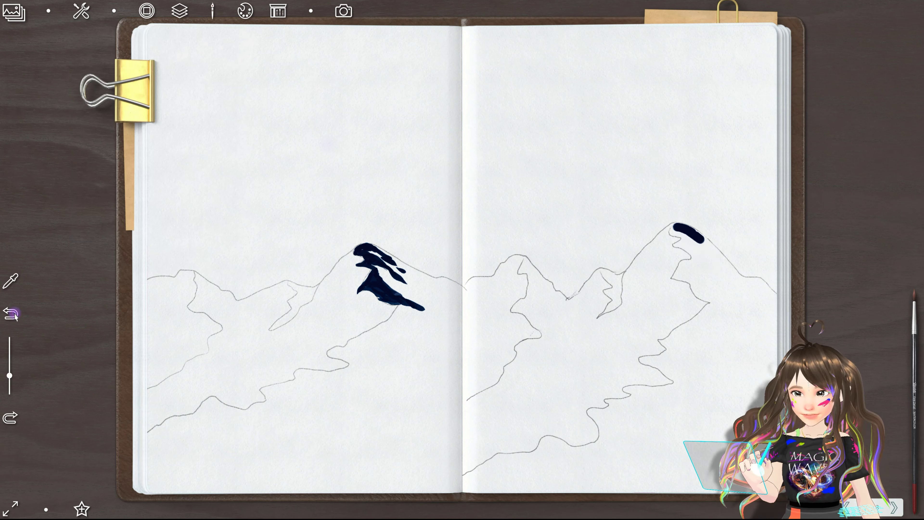
Step: Undo one stroke, then paint navy from the right peak's tip down the ridge to its base
left_click(16, 314)
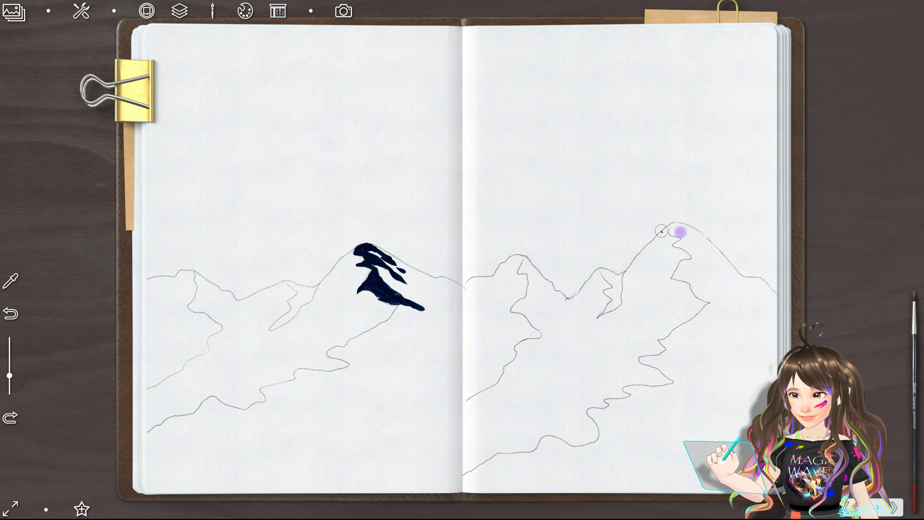
mouse_move(683, 229)
left_mouse_down()
mouse_move(704, 240)
mouse_move(684, 228)
left_mouse_up()
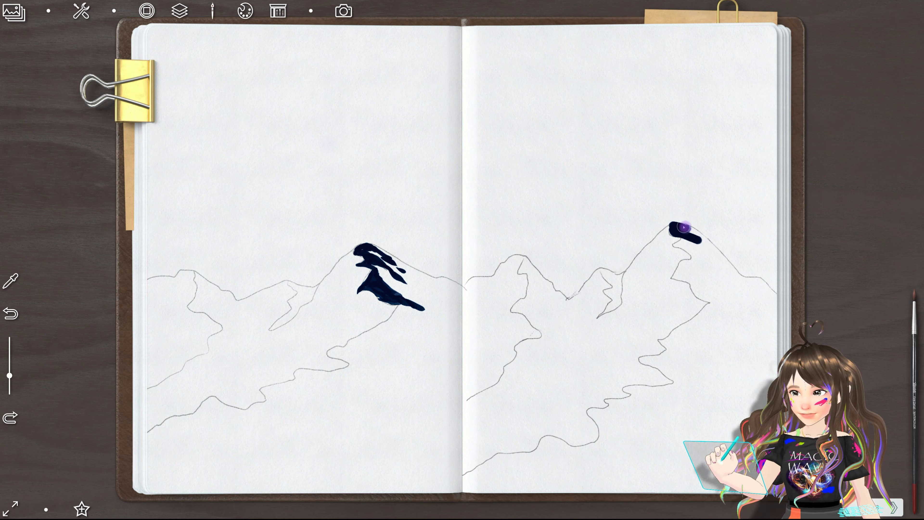
left_click_drag(687, 229, 682, 233)
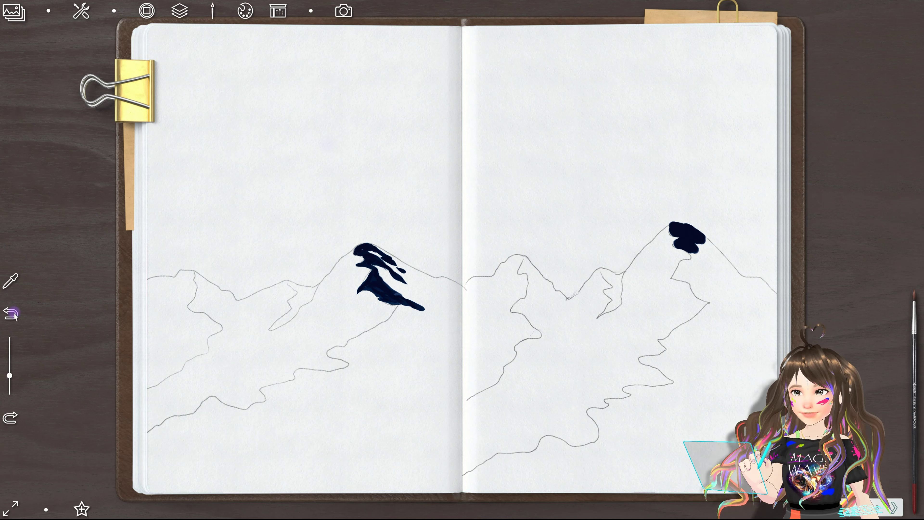
mouse_move(689, 251)
left_mouse_down()
mouse_move(681, 276)
mouse_move(689, 273)
left_mouse_up()
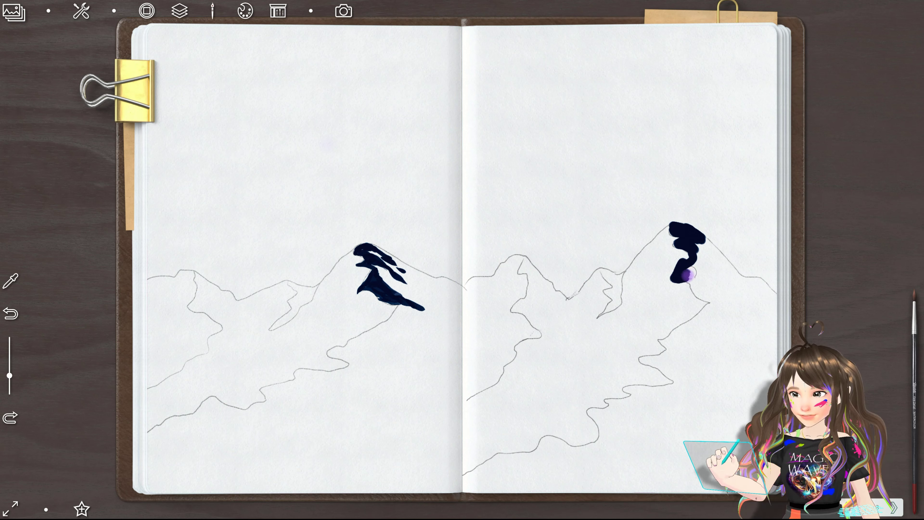
left_click_drag(687, 275, 714, 299)
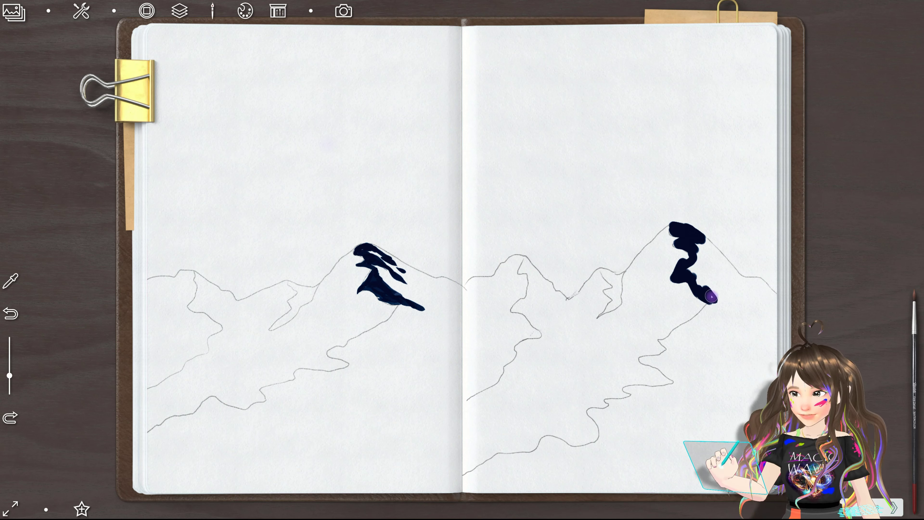
mouse_move(712, 297)
left_mouse_down()
mouse_move(725, 307)
mouse_move(680, 266)
mouse_move(704, 241)
mouse_move(676, 252)
mouse_move(699, 280)
mouse_move(689, 239)
left_mouse_up()
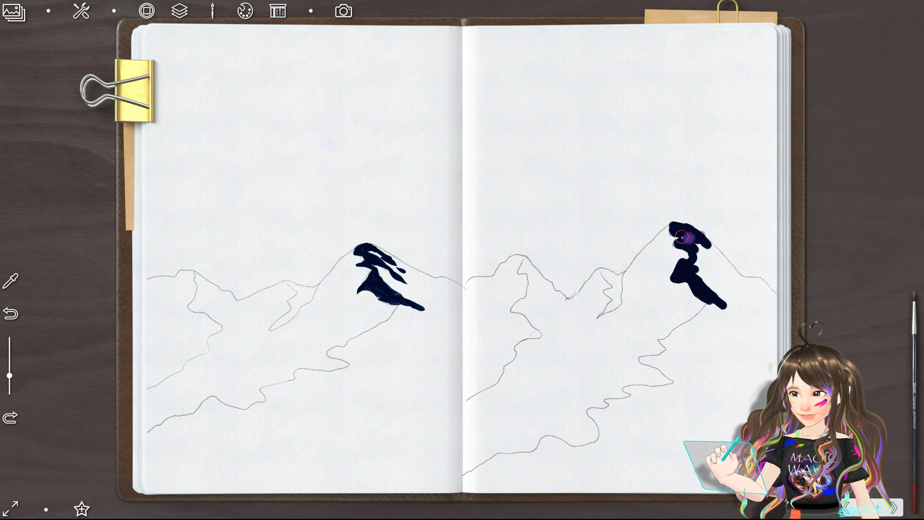
left_click_drag(690, 239, 677, 225)
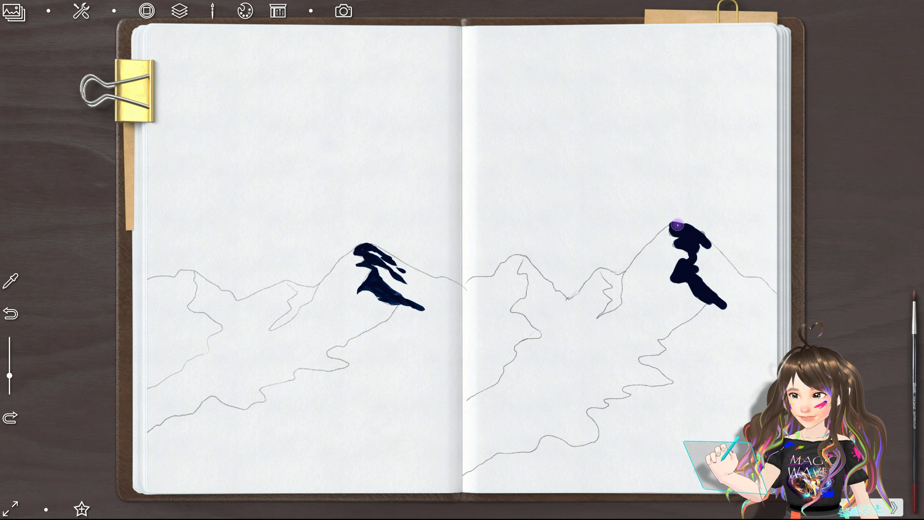
Step: Shrink the brush and fill navy along the right peak's top, extending it down-right
left_click_drag(677, 226, 700, 240)
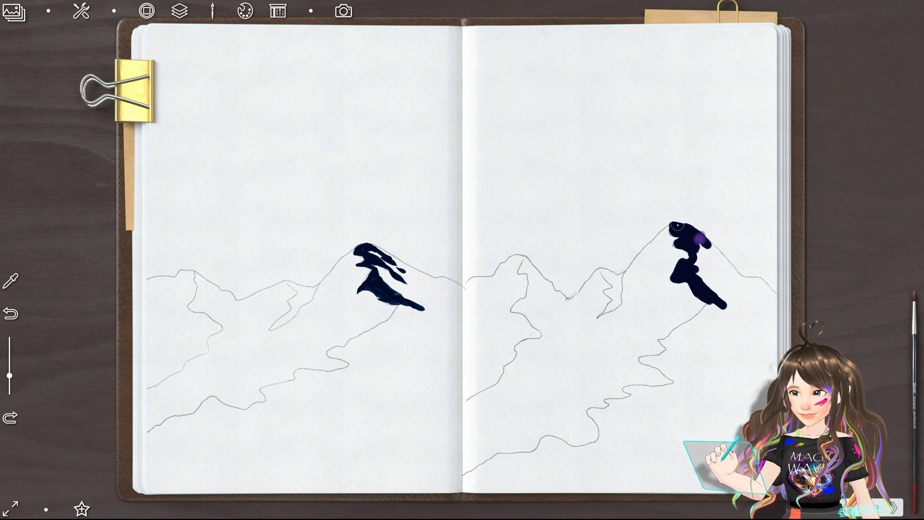
left_click_drag(9, 375, 9, 389)
left_click(702, 243)
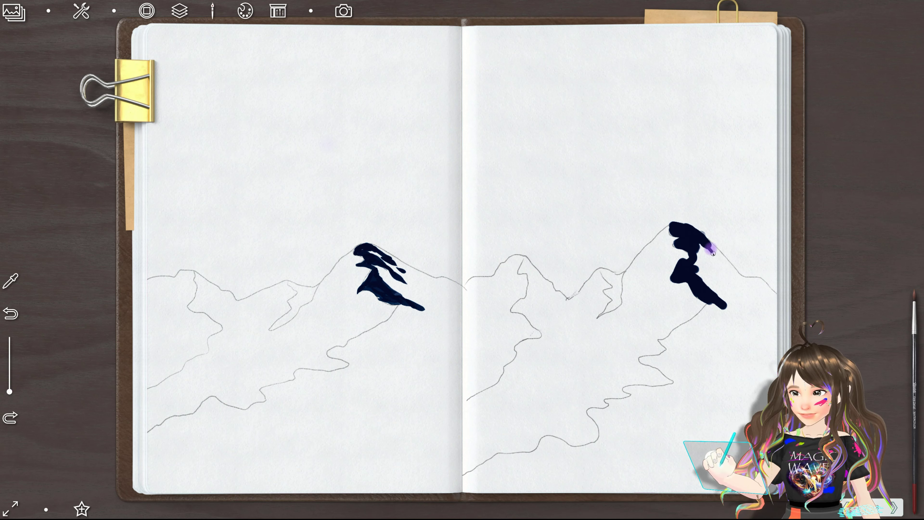
mouse_move(702, 244)
left_mouse_down()
mouse_move(715, 253)
mouse_move(692, 239)
left_mouse_up()
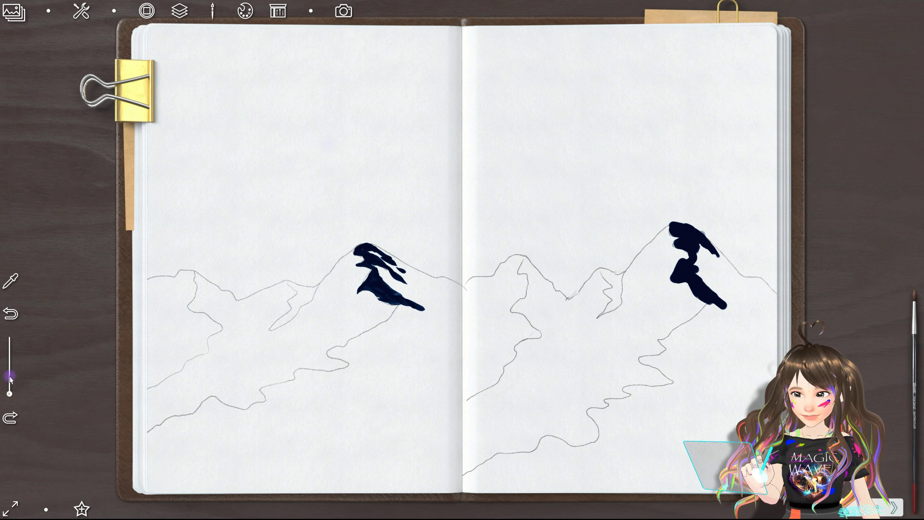
mouse_move(698, 248)
left_mouse_down()
mouse_move(724, 258)
mouse_move(687, 226)
mouse_move(688, 244)
left_mouse_up()
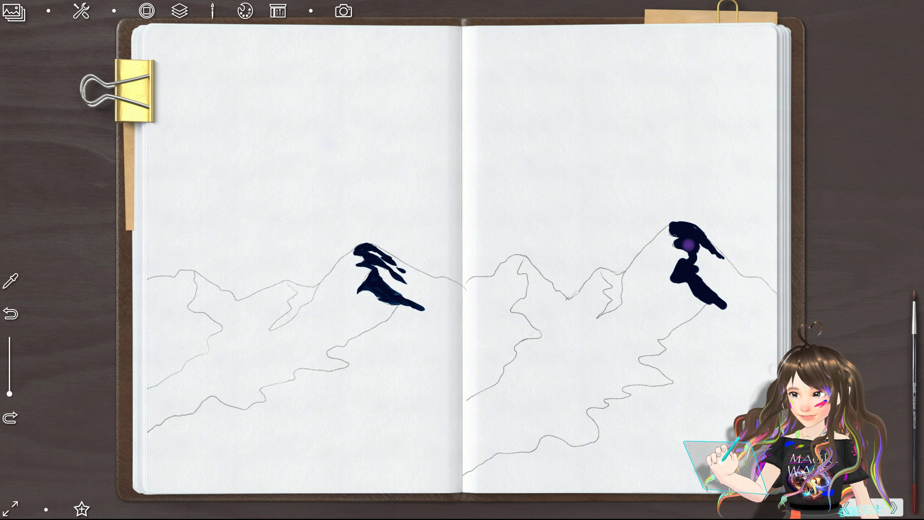
Step: Repaint the shadow's tail down the ridge and fill the gap below the tip
left_click_drag(688, 244, 713, 269)
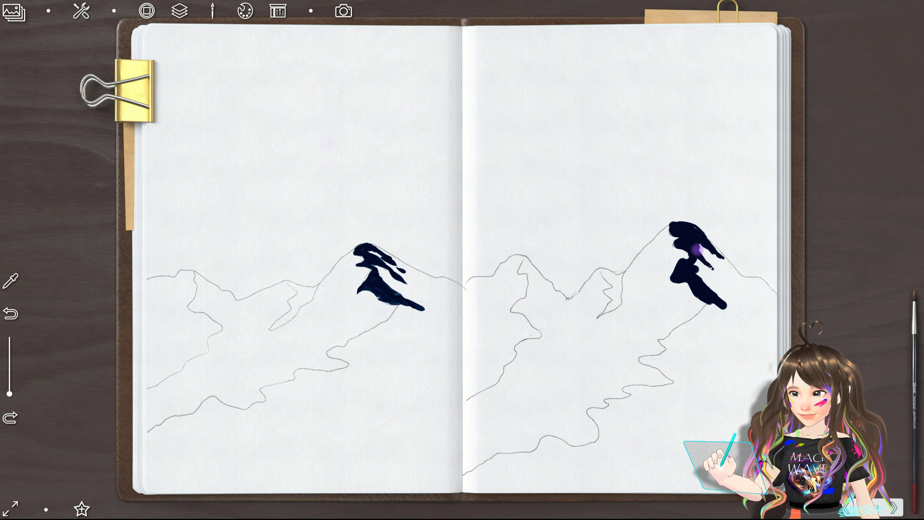
mouse_move(703, 258)
left_mouse_down()
mouse_move(683, 249)
mouse_move(731, 315)
left_mouse_up()
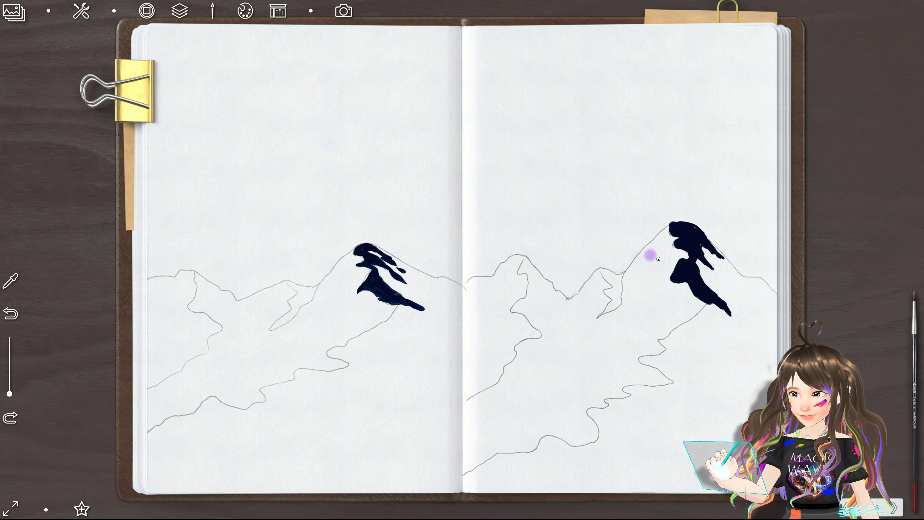
left_click_drag(713, 296, 730, 314)
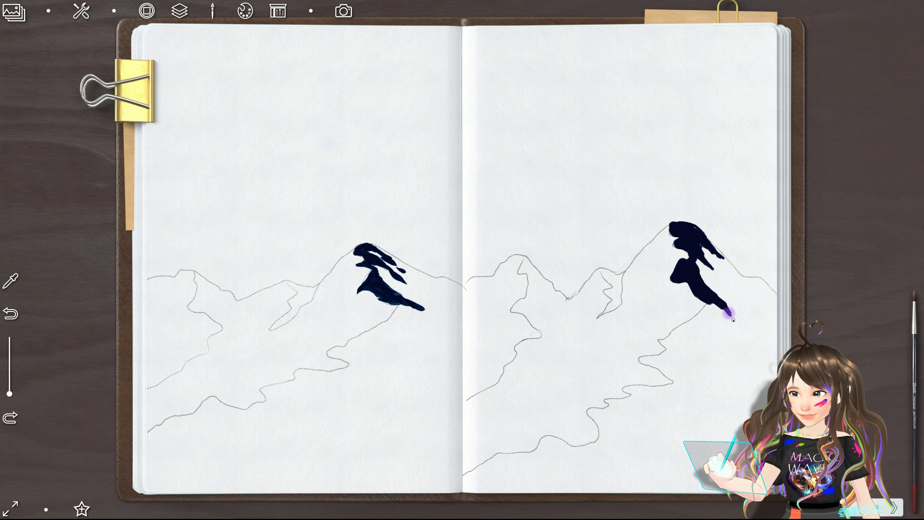
left_click_drag(677, 241, 672, 246)
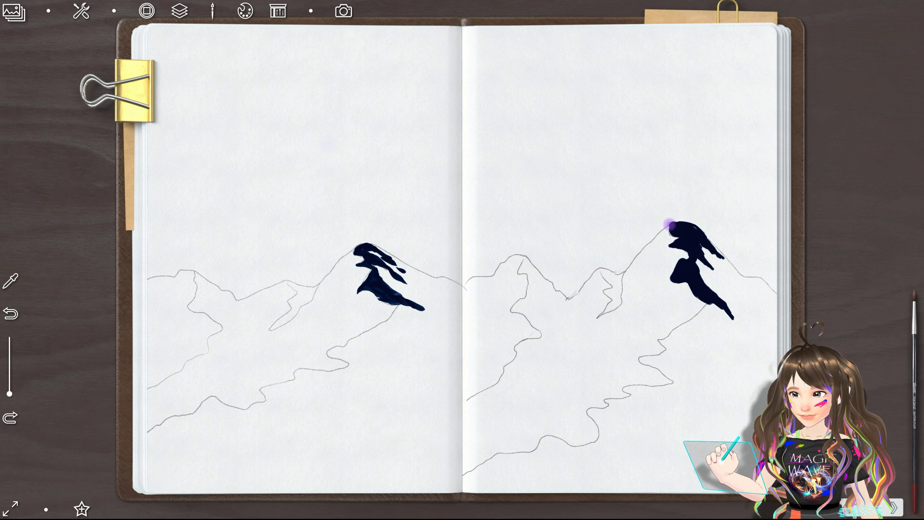
left_click_drag(667, 228, 686, 225)
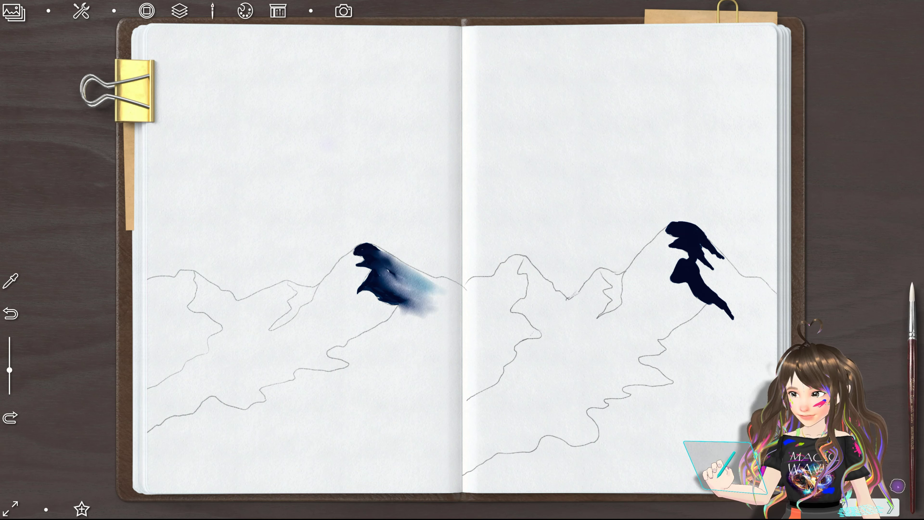
Step: Bring up the brush box from the right-edge brush icon
left_click(913, 317)
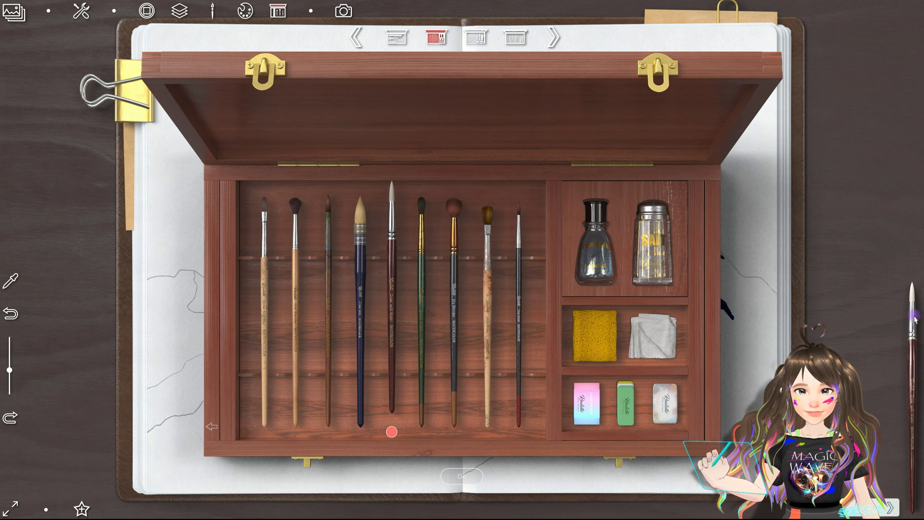
Step: Slide out the bluebird watercolor sample drawer and replay its demo painting
left_click(211, 427)
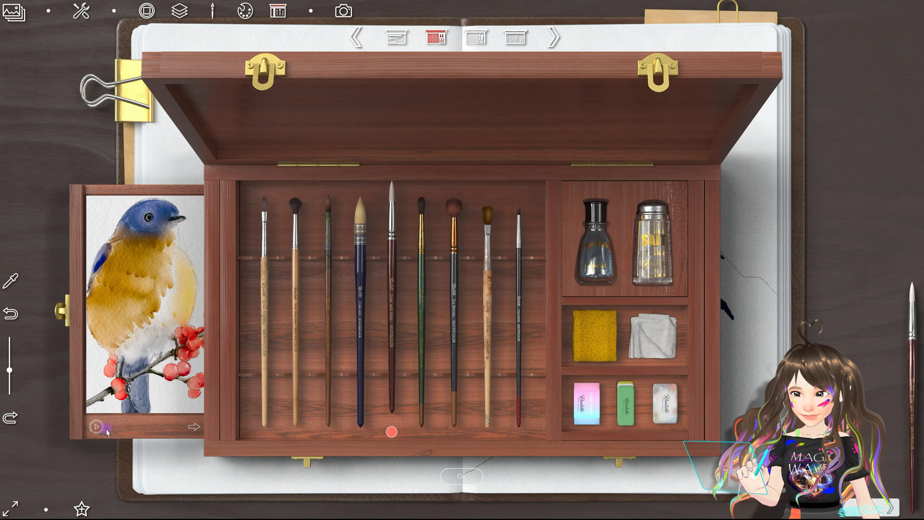
left_click(96, 426)
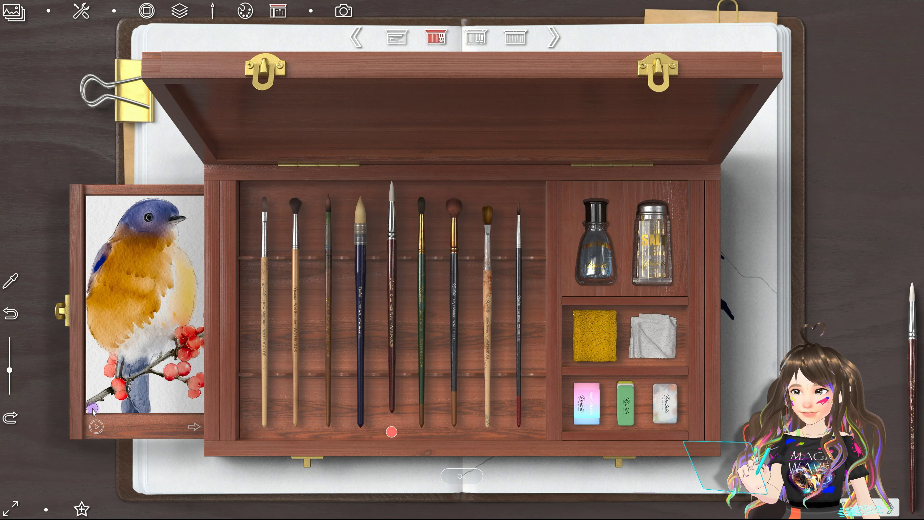
Step: Try blue strokes on the bluebird's chest, throat and neck, then close the sample drawer
left_click_drag(181, 261, 173, 246)
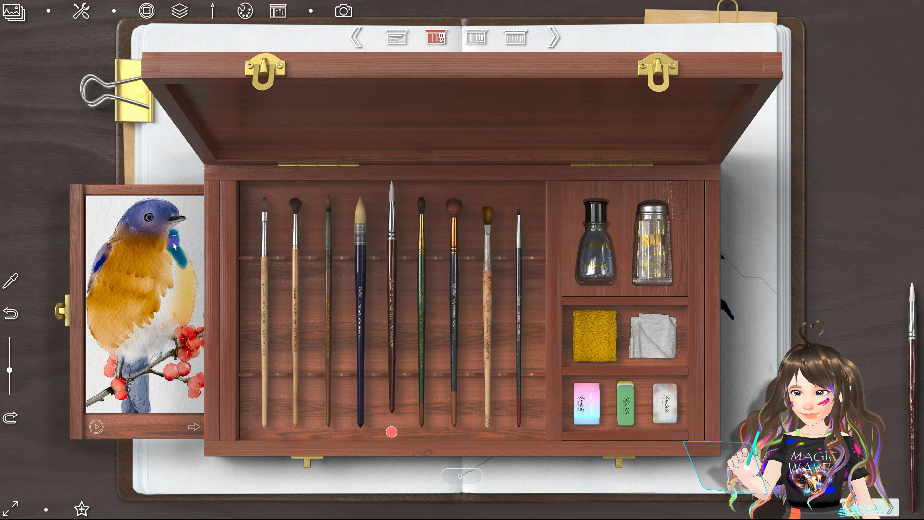
mouse_move(170, 237)
left_mouse_down()
mouse_move(156, 221)
mouse_move(167, 217)
mouse_move(117, 237)
mouse_move(152, 203)
mouse_move(123, 241)
mouse_move(183, 263)
mouse_move(120, 238)
left_mouse_up()
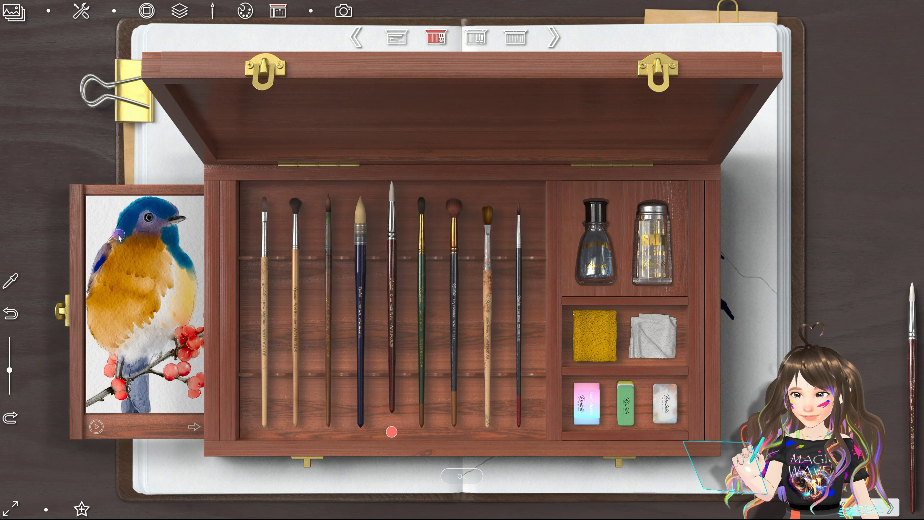
mouse_move(110, 252)
left_mouse_down()
mouse_move(134, 237)
mouse_move(101, 263)
mouse_move(91, 310)
left_mouse_up()
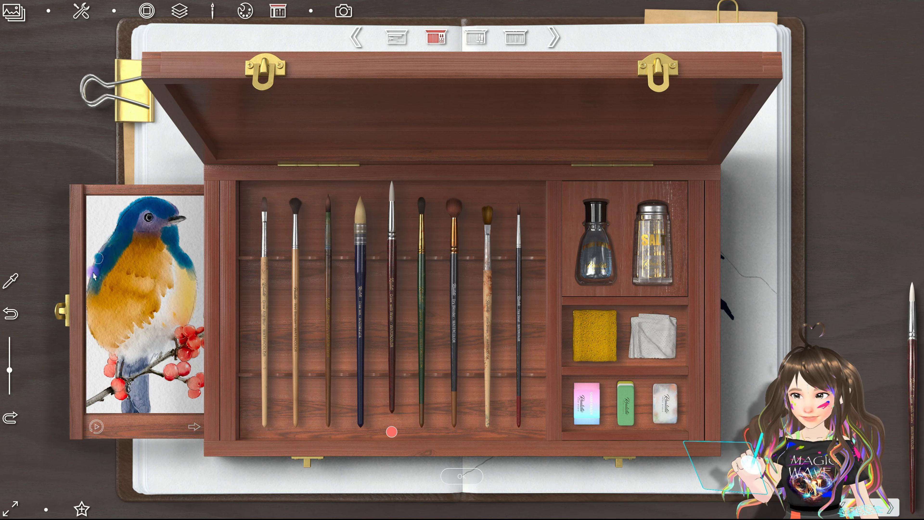
left_click_drag(91, 310, 119, 236)
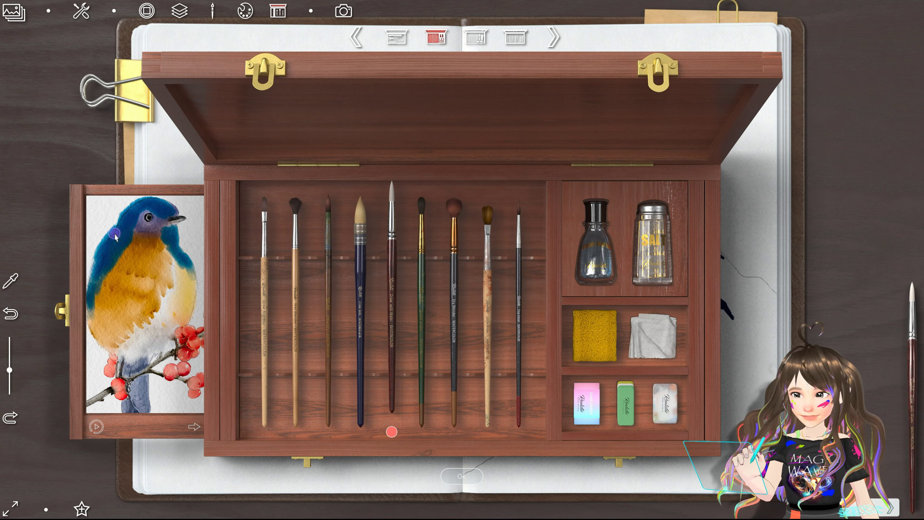
left_click(182, 414)
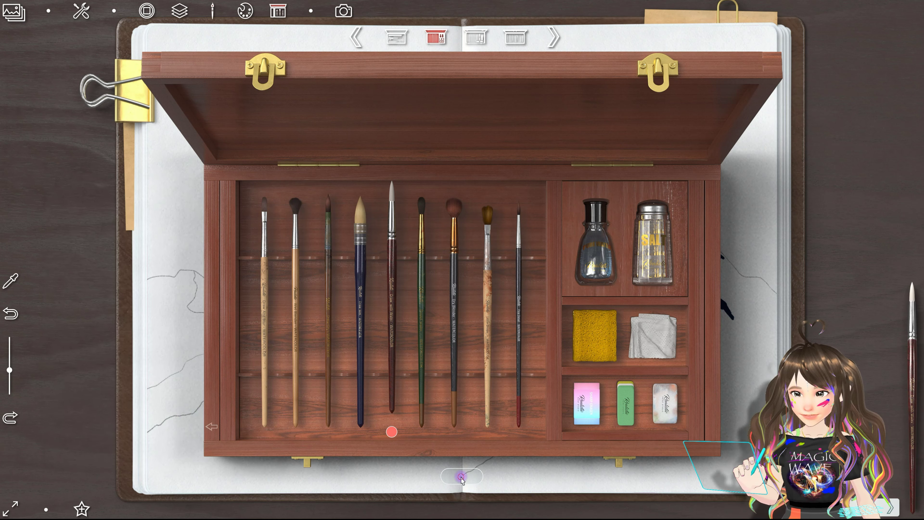
Step: Close the brush box, lay a blue wash down the right peak, then undo two strokes
left_click(462, 475)
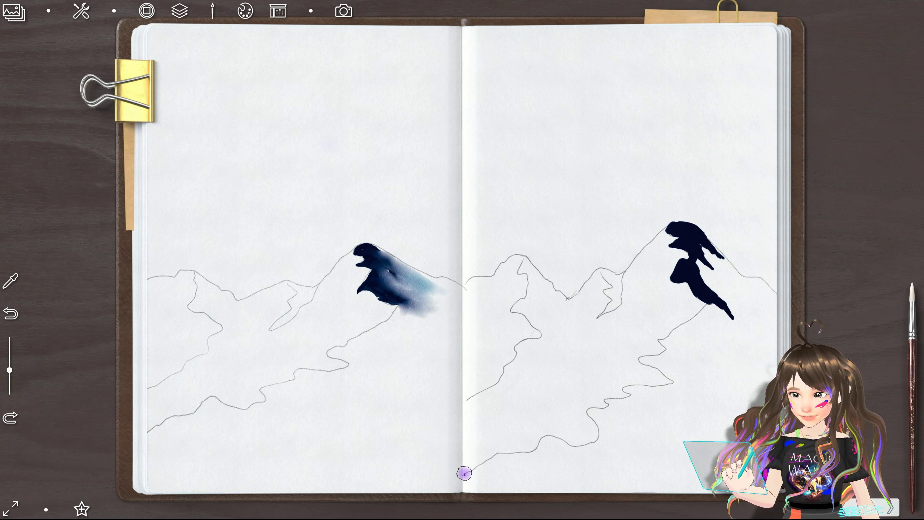
left_click_drag(700, 245, 726, 277)
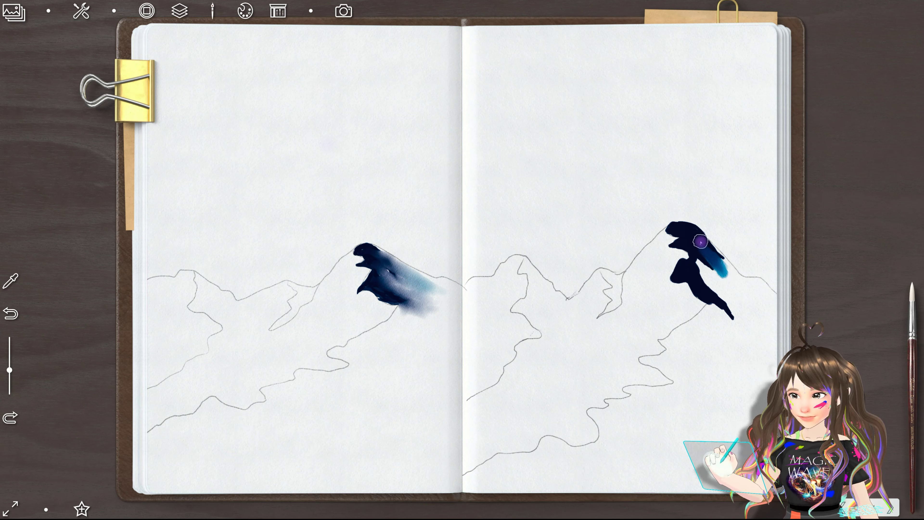
left_click_drag(700, 241, 750, 291)
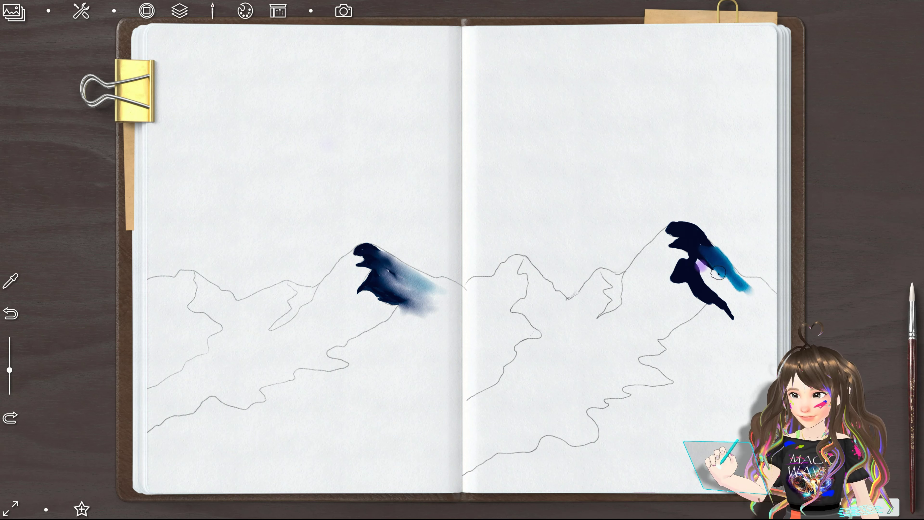
left_click_drag(698, 263, 741, 296)
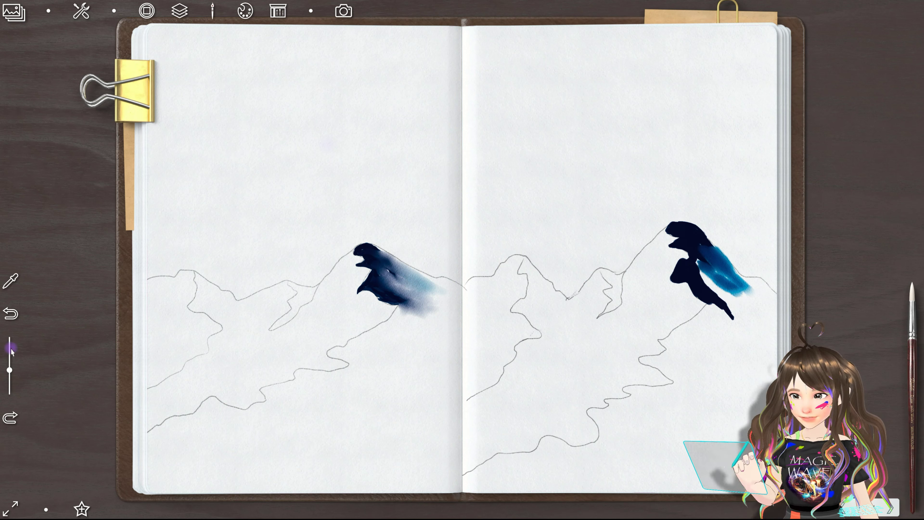
left_click(11, 314)
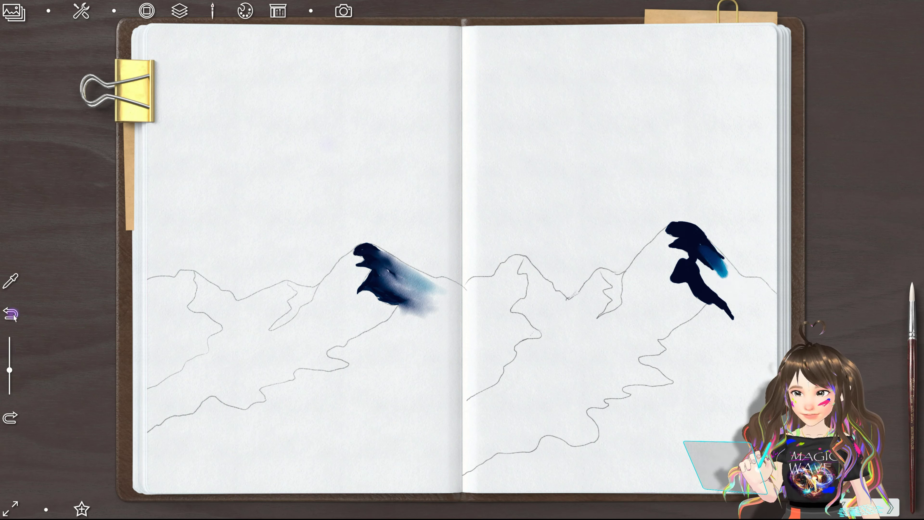
left_click(11, 313)
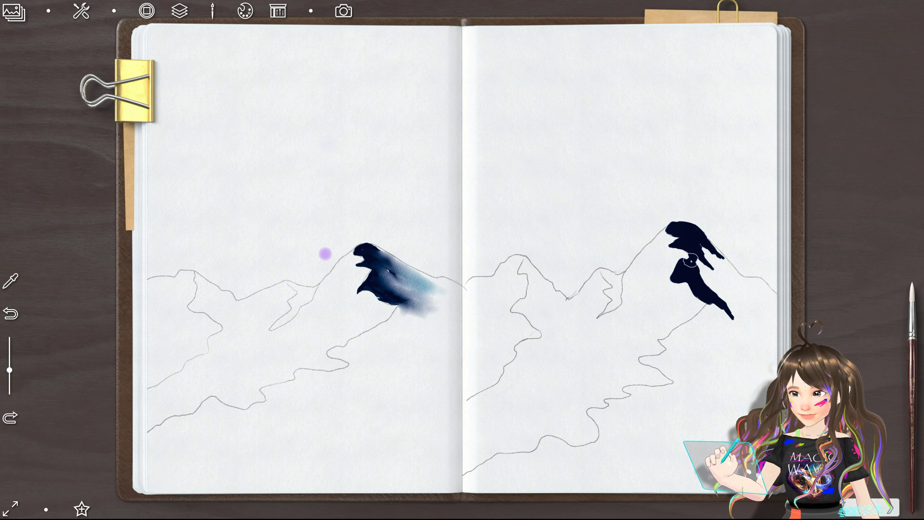
Step: Dab light paint with a smaller brush, then enlarge it and blend blue beside the navy shadow
left_click_drag(11, 376, 10, 391)
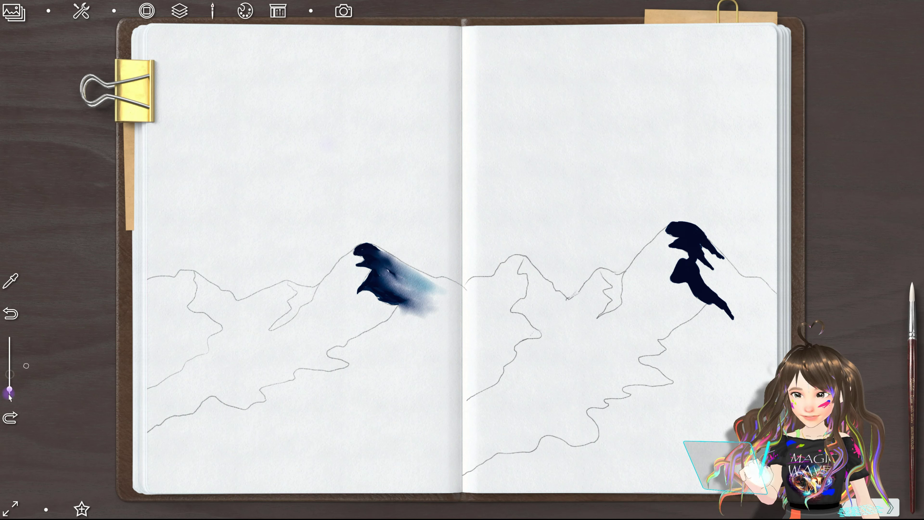
mouse_move(705, 263)
left_mouse_down()
mouse_move(734, 277)
mouse_move(716, 251)
mouse_move(734, 273)
left_mouse_up()
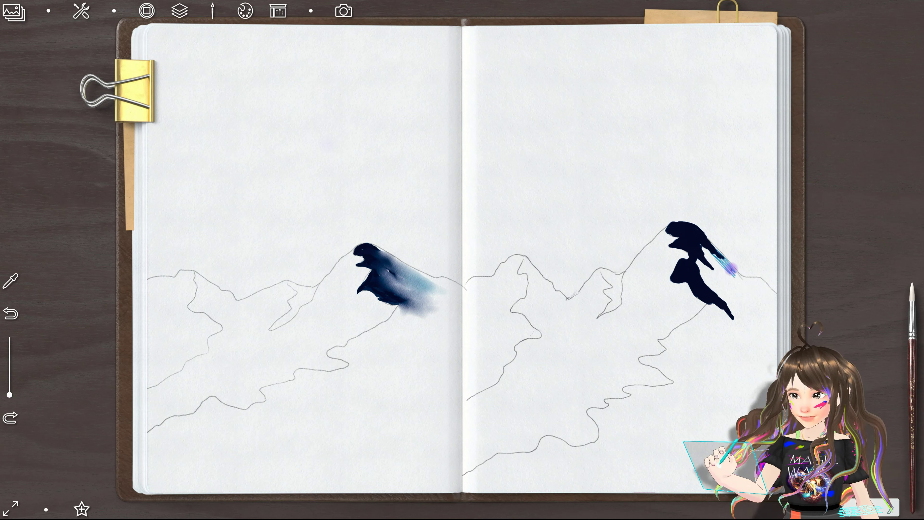
left_click_drag(10, 394, 9, 326)
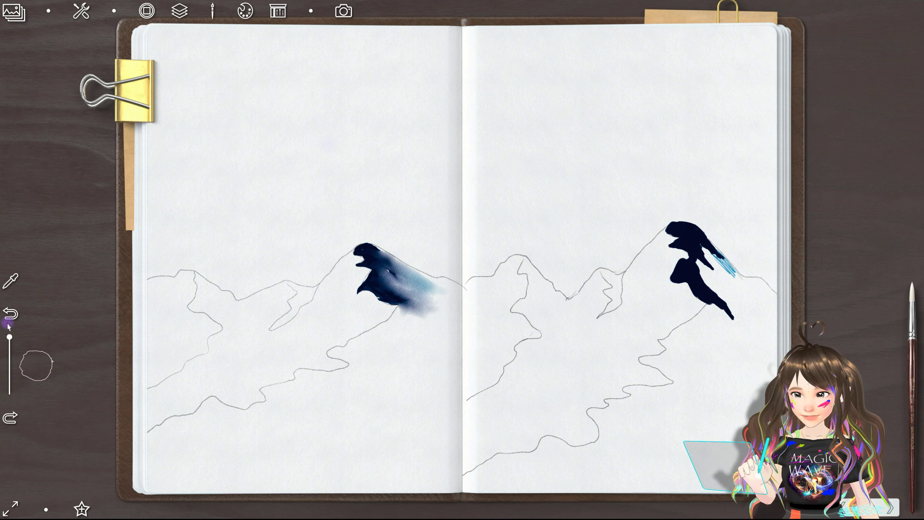
mouse_move(698, 255)
left_mouse_down()
mouse_move(755, 291)
mouse_move(702, 254)
mouse_move(722, 283)
mouse_move(700, 251)
left_mouse_up()
mouse_move(728, 291)
left_mouse_down()
mouse_move(698, 262)
mouse_move(753, 310)
mouse_move(707, 314)
left_mouse_up()
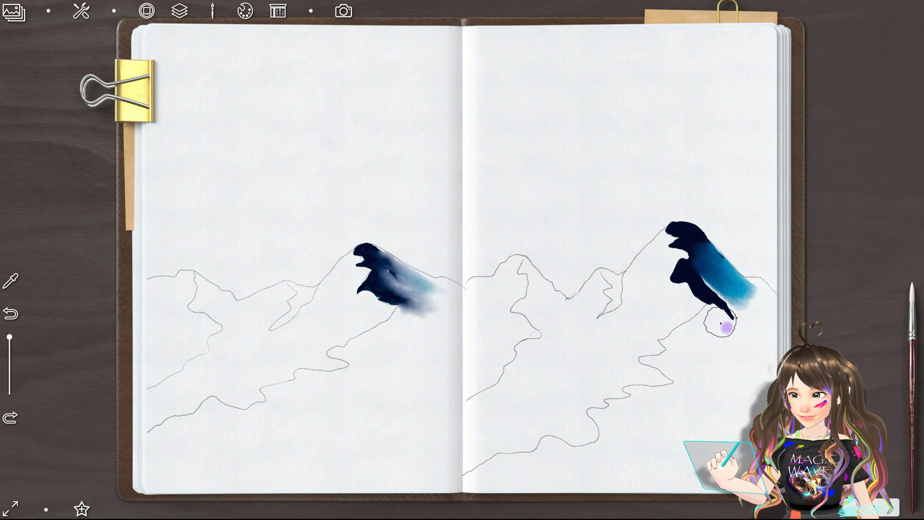
Step: Extend the blue wash down and to the right, then shrink the brush and undo two strokes
left_click_drag(759, 320, 703, 286)
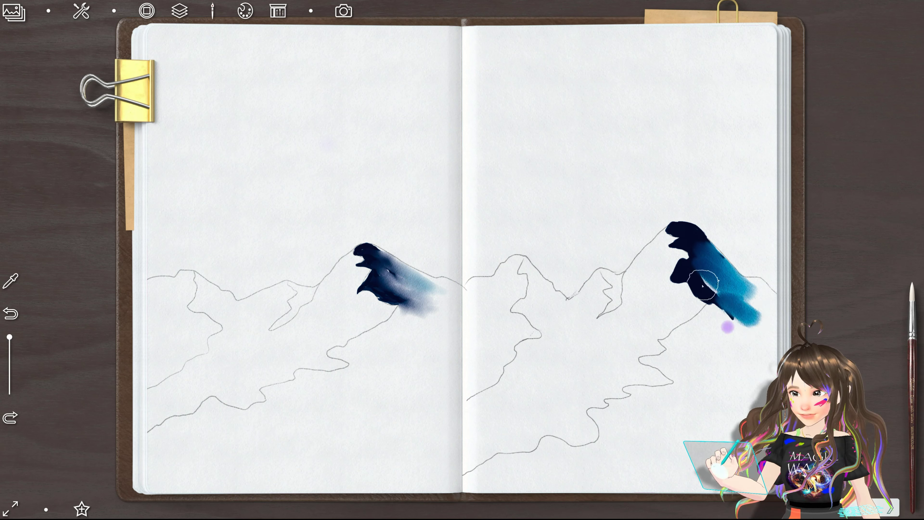
mouse_move(722, 323)
left_mouse_down()
mouse_move(717, 316)
mouse_move(736, 342)
left_mouse_up()
left_click_drag(745, 299, 764, 290)
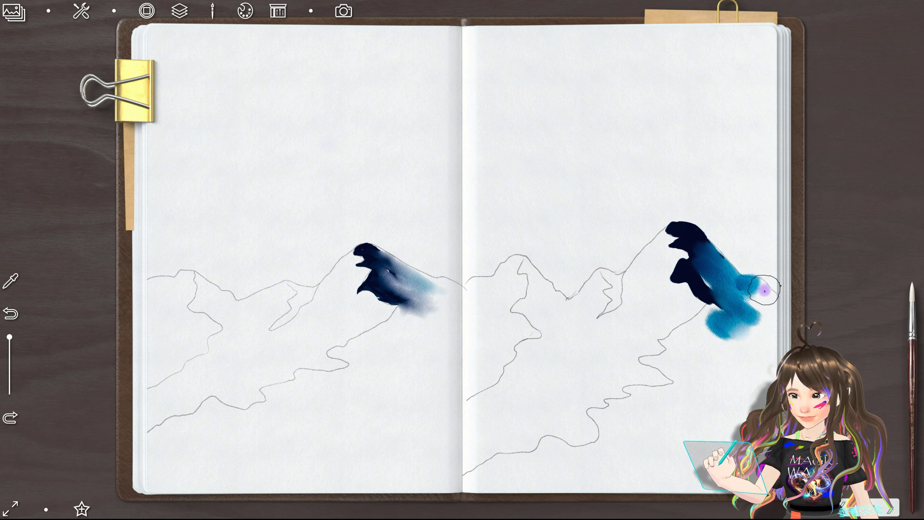
left_click_drag(9, 337, 10, 365)
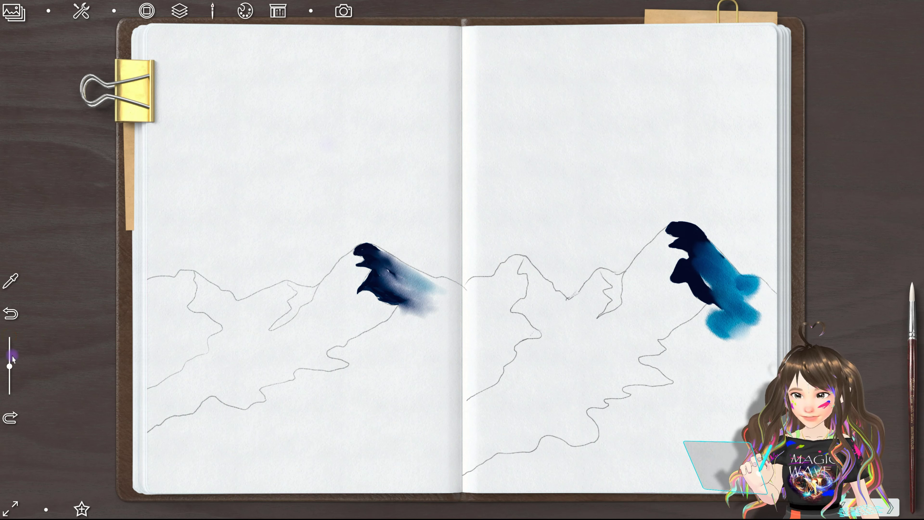
left_click(10, 314)
left_click(11, 315)
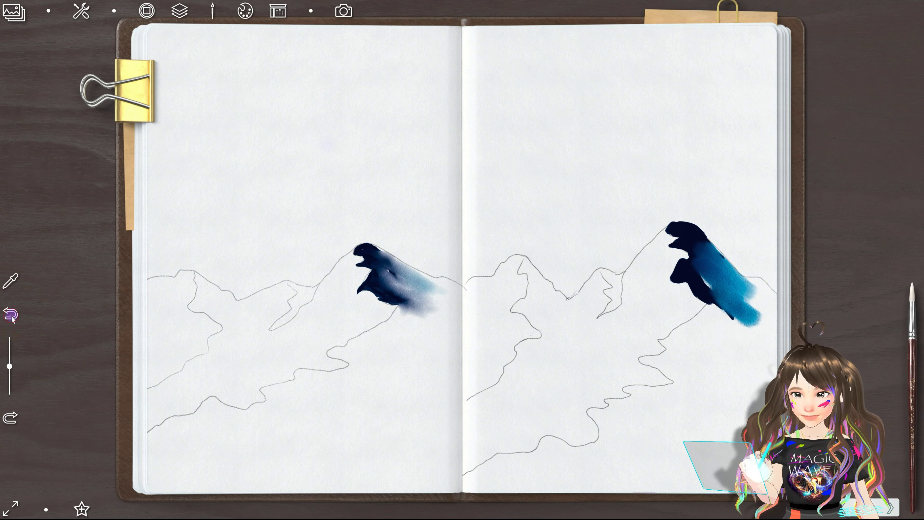
Step: Undo three blue wash strokes, try one blue streak on the slope, then undo it twice
left_click(13, 316)
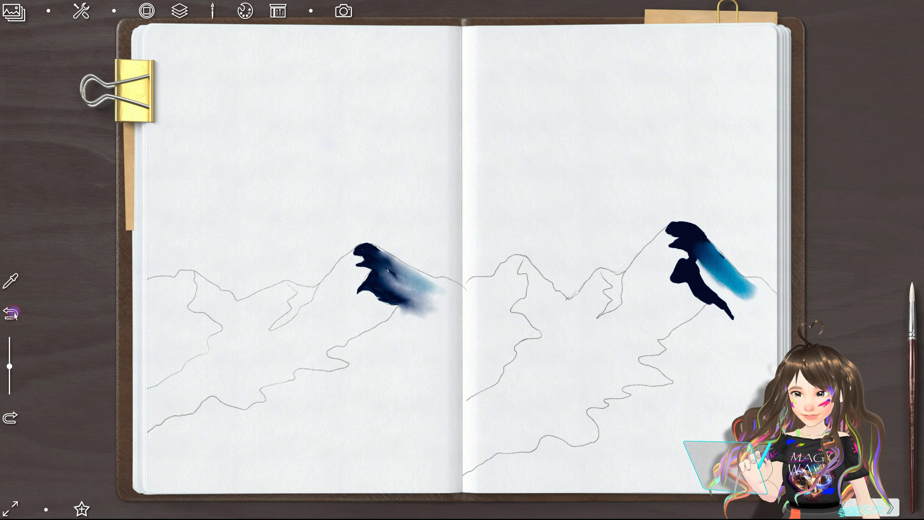
left_click(14, 314)
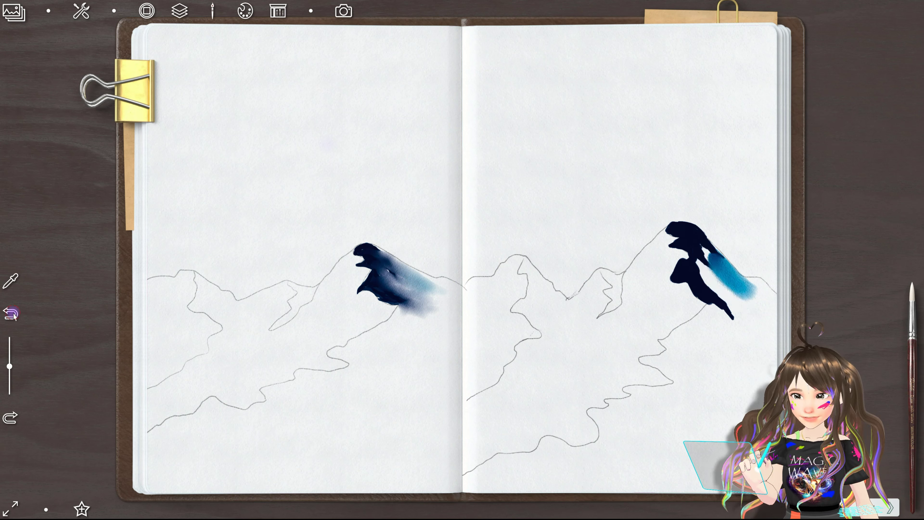
left_click(13, 314)
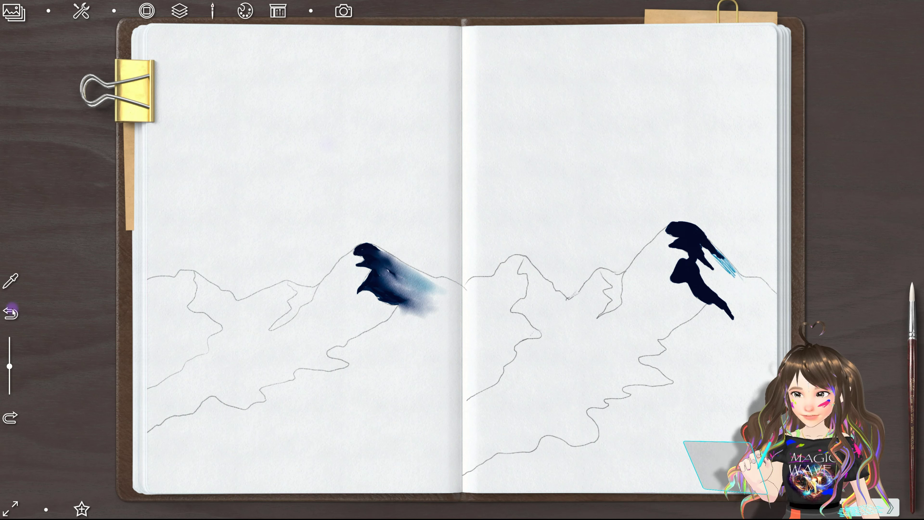
mouse_move(726, 269)
left_mouse_down()
mouse_move(742, 289)
mouse_move(704, 252)
mouse_move(743, 296)
mouse_move(706, 269)
mouse_move(743, 309)
mouse_move(734, 287)
left_mouse_up()
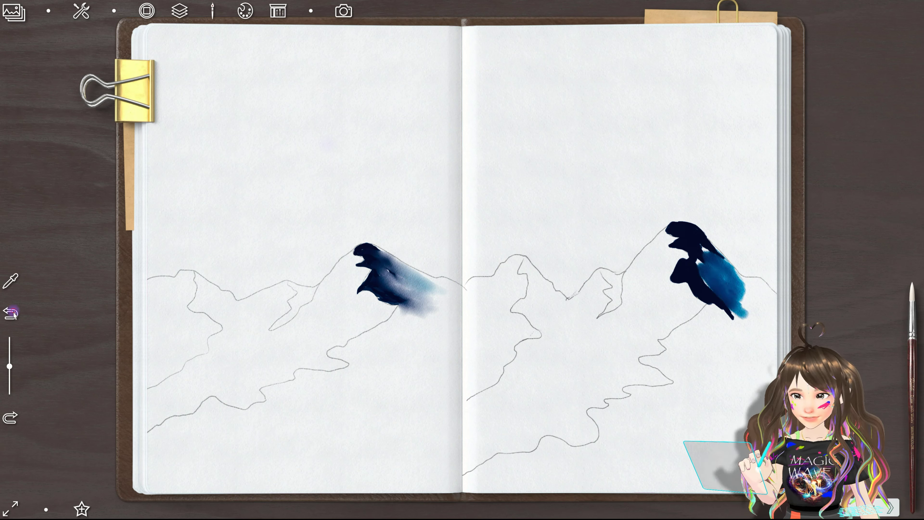
left_click(11, 312)
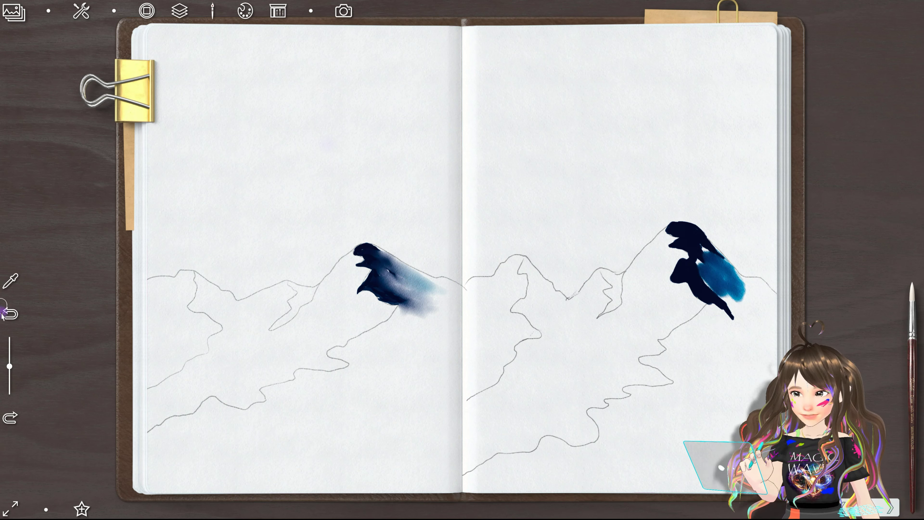
left_click(10, 313)
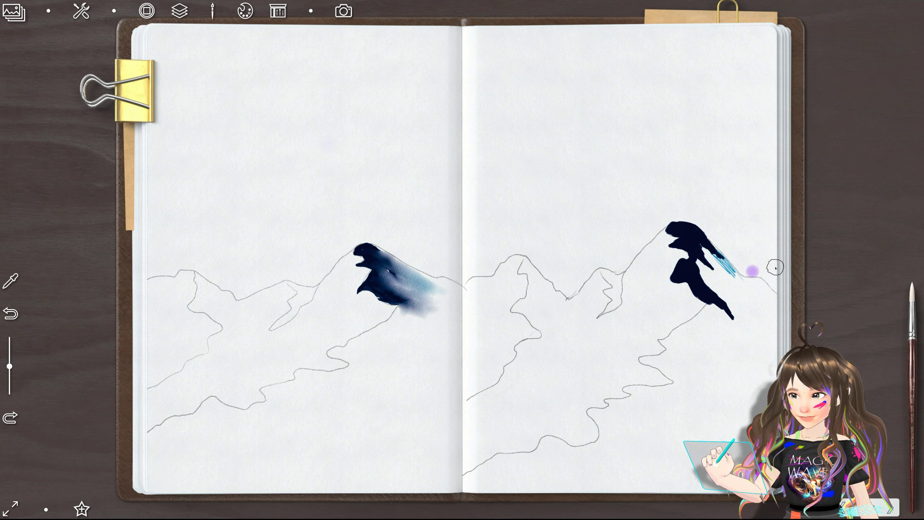
Step: Brush blue and violet wash strokes fanning right from the right peak's navy shadow, undoing one overspread blob
mouse_move(718, 269)
left_mouse_down()
mouse_move(709, 264)
mouse_move(724, 280)
mouse_move(698, 259)
mouse_move(737, 291)
left_mouse_up()
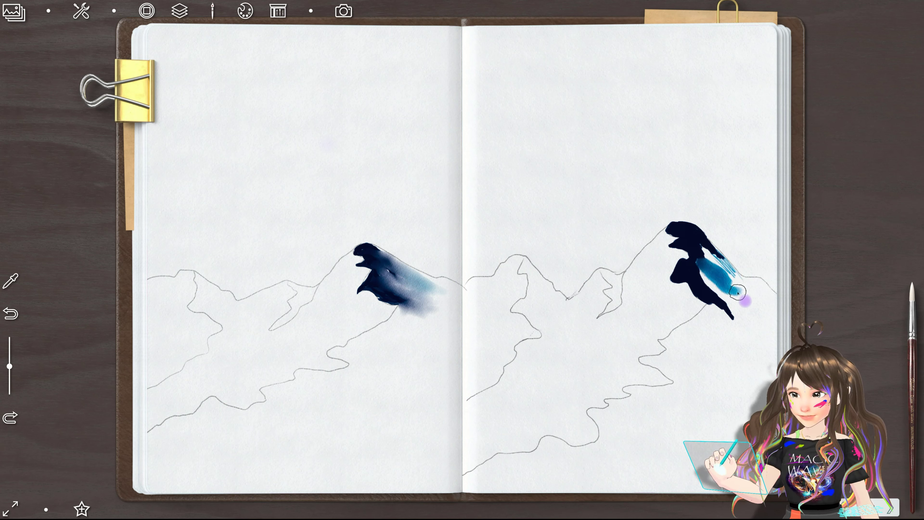
left_click_drag(742, 296, 704, 254)
mouse_move(704, 255)
left_mouse_down()
mouse_move(741, 291)
mouse_move(687, 229)
mouse_move(713, 291)
mouse_move(738, 309)
mouse_move(709, 280)
mouse_move(712, 295)
left_mouse_up()
left_click_drag(729, 303, 738, 320)
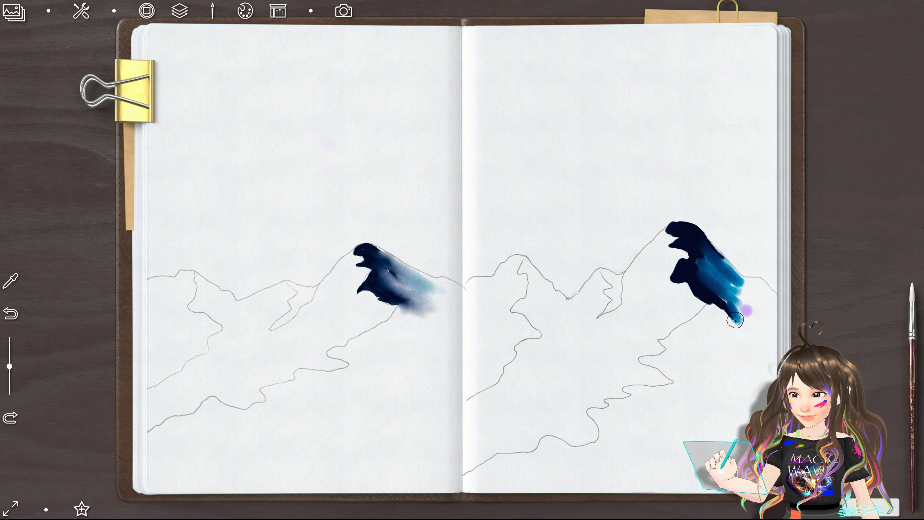
left_click_drag(727, 270, 751, 280)
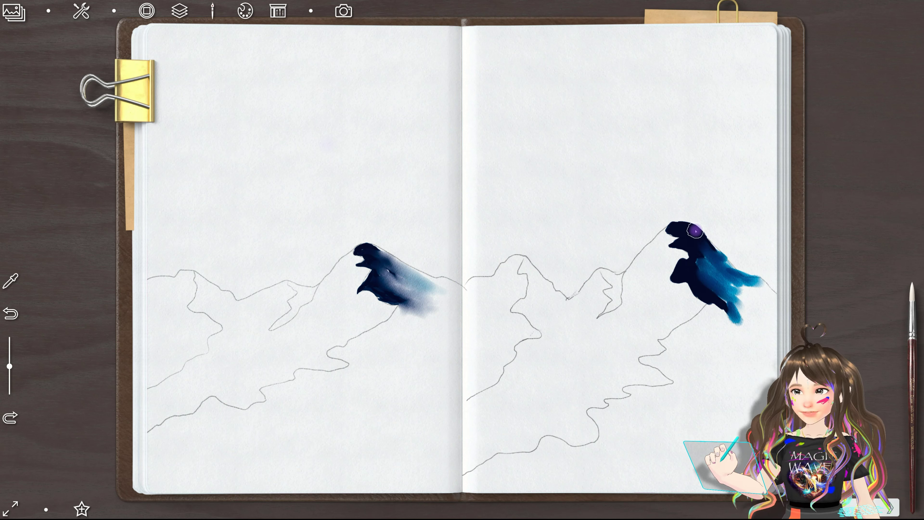
left_click_drag(749, 297, 740, 277)
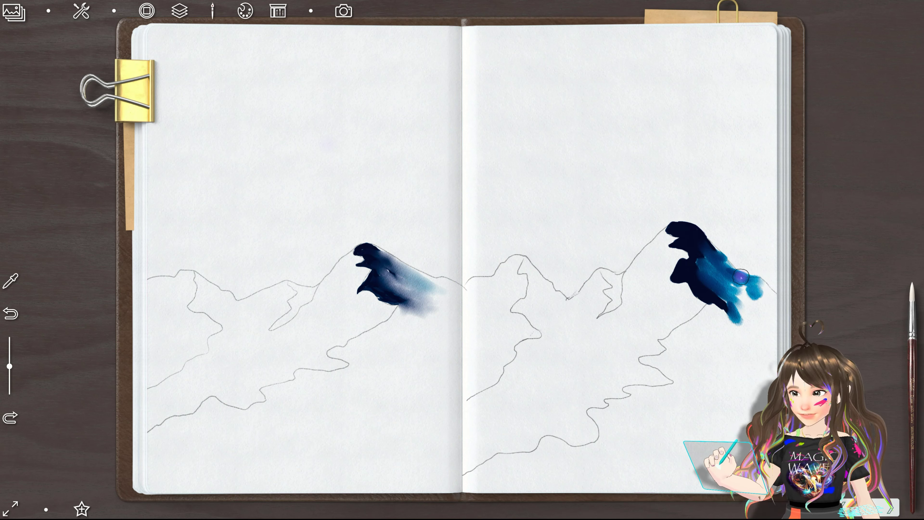
left_click(10, 313)
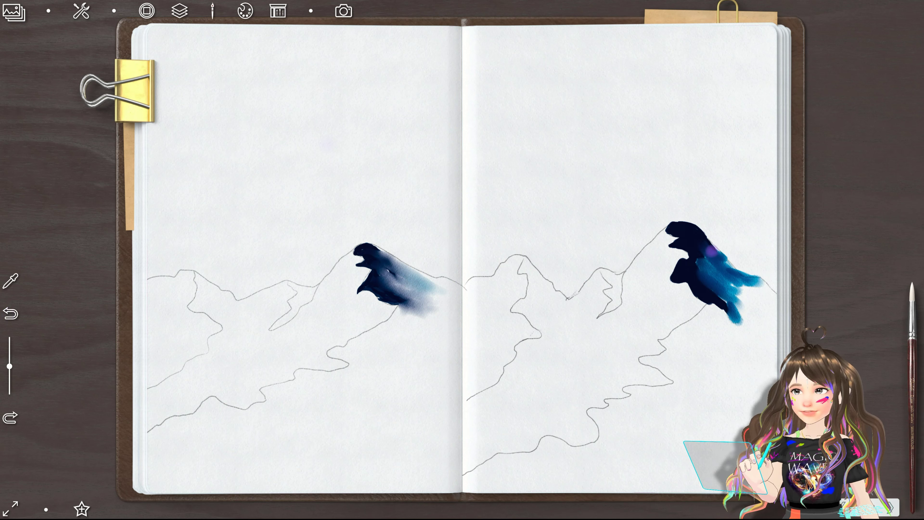
mouse_move(707, 246)
left_mouse_down()
mouse_move(715, 251)
mouse_move(697, 238)
left_mouse_up()
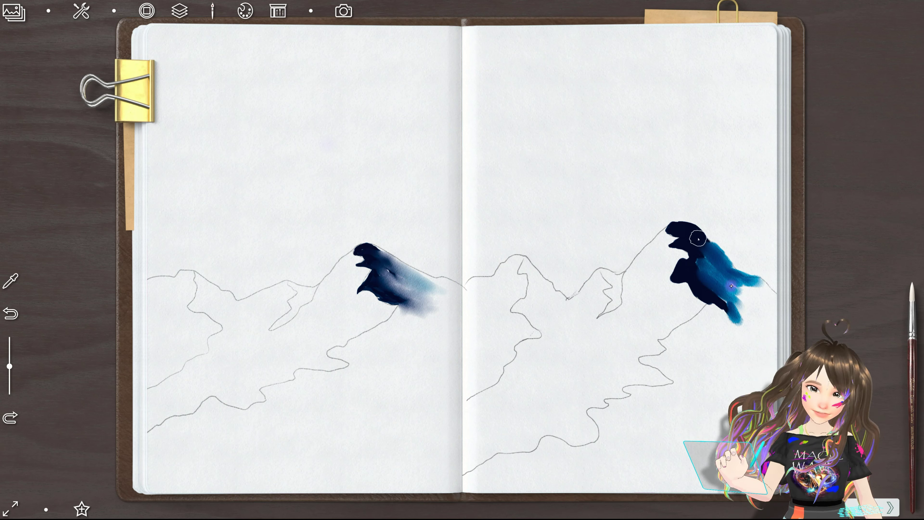
Step: Try blue and violet touch-ups on the right mountain's wash, then undo all three strokes
left_click_drag(742, 290, 759, 298)
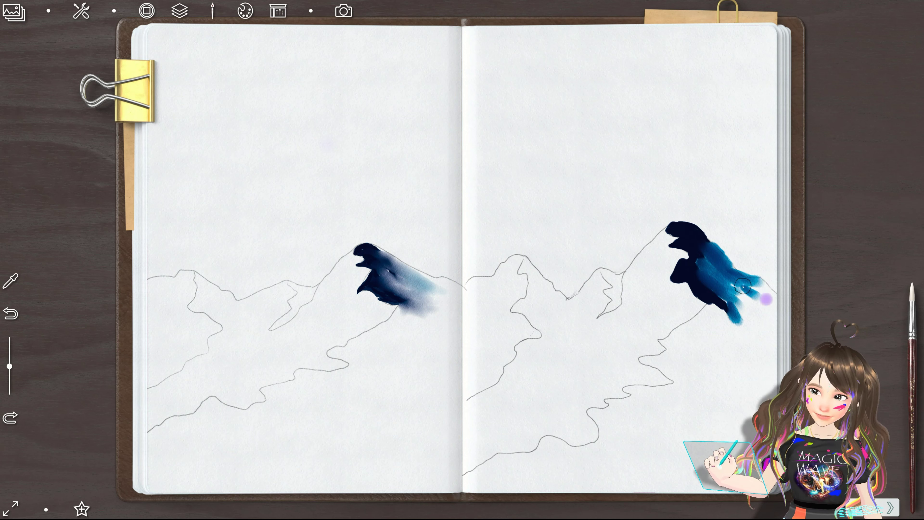
mouse_move(743, 290)
left_mouse_down()
mouse_move(704, 238)
mouse_move(739, 272)
left_mouse_up()
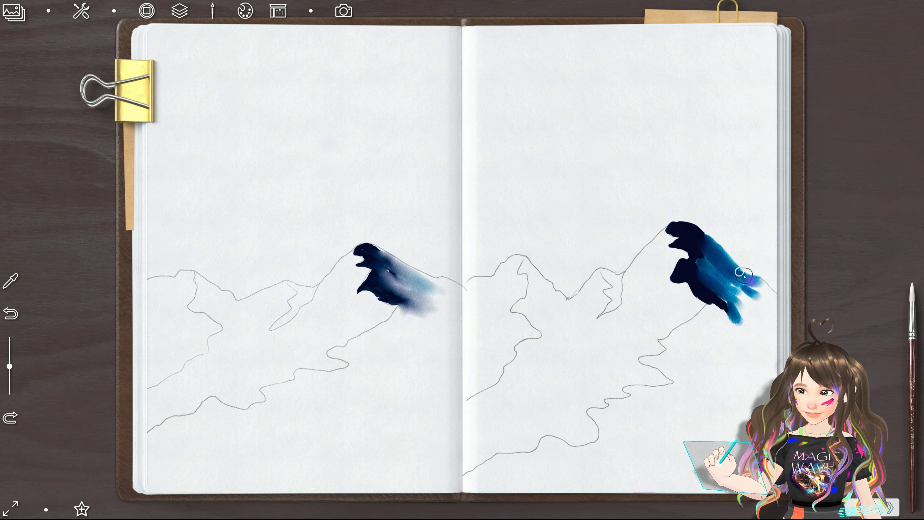
left_click(7, 313)
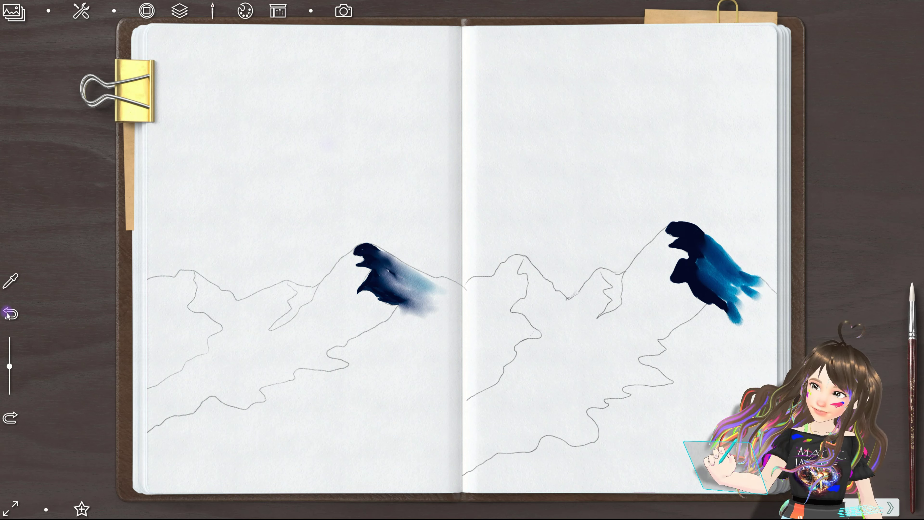
left_click(6, 313)
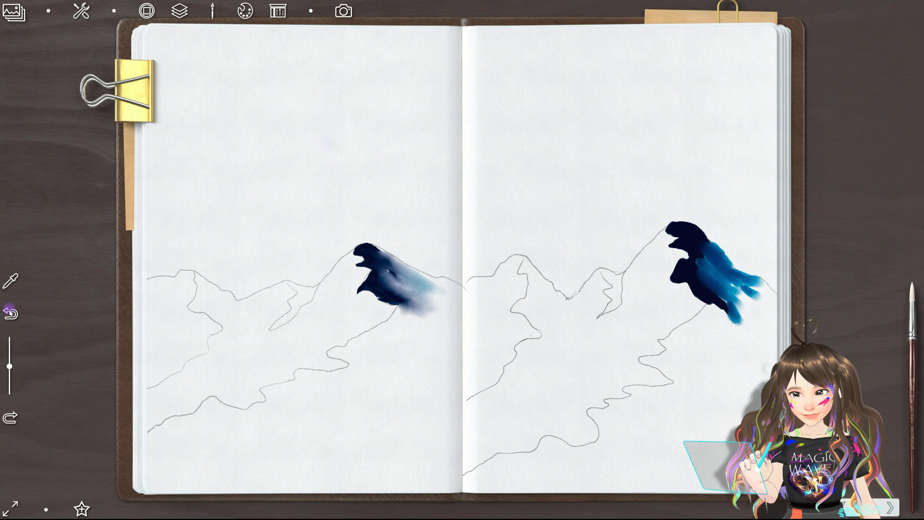
left_click(10, 313)
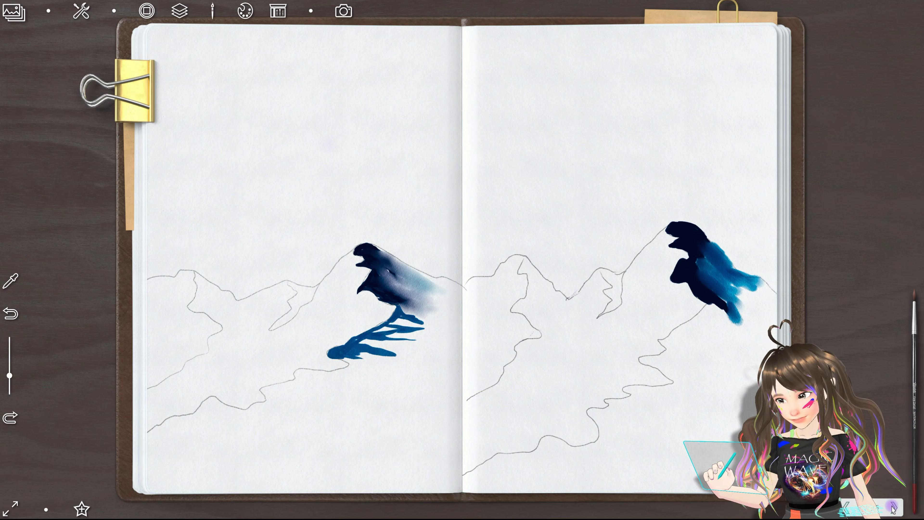
left_click(912, 331)
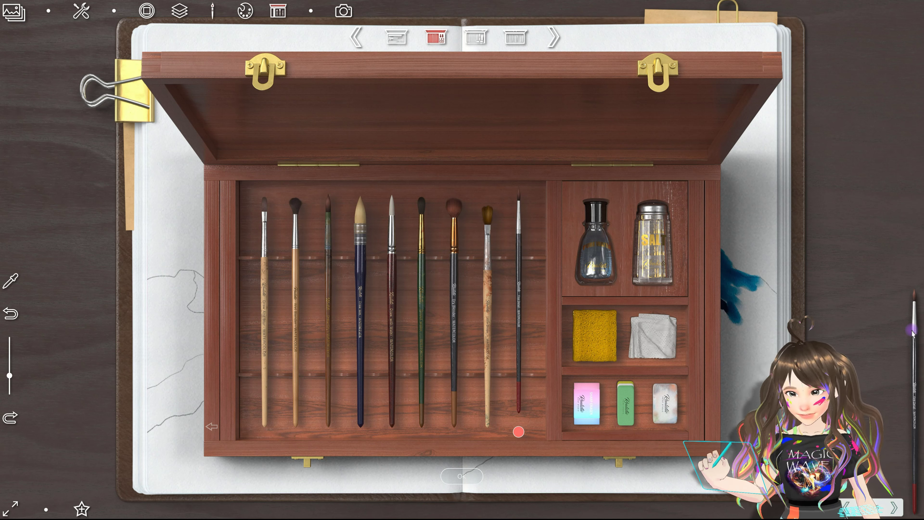
Step: Open and shut the brush box's side drawer, then close the box to show the painting
left_click(211, 427)
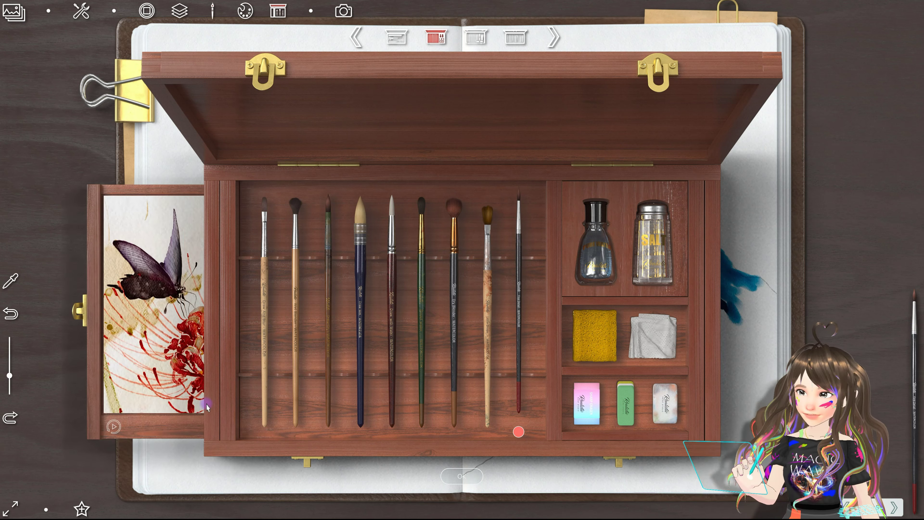
left_click(194, 426)
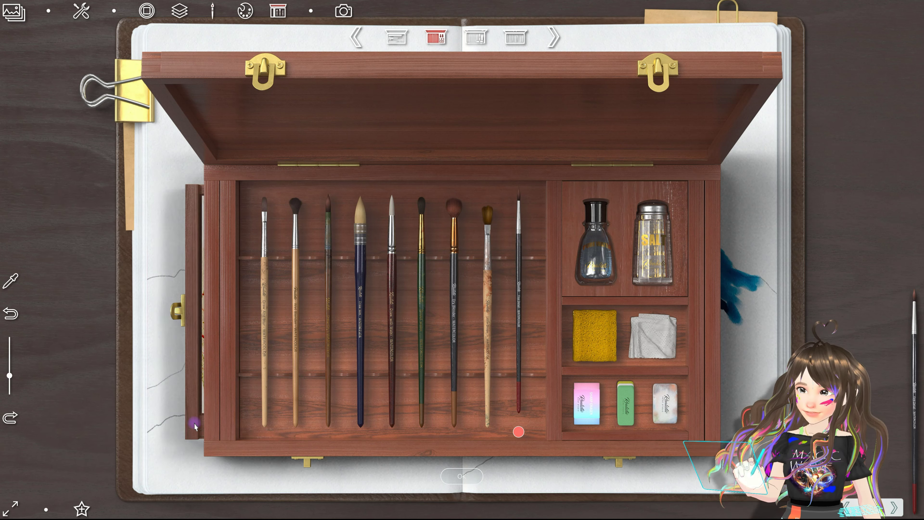
left_click(459, 476)
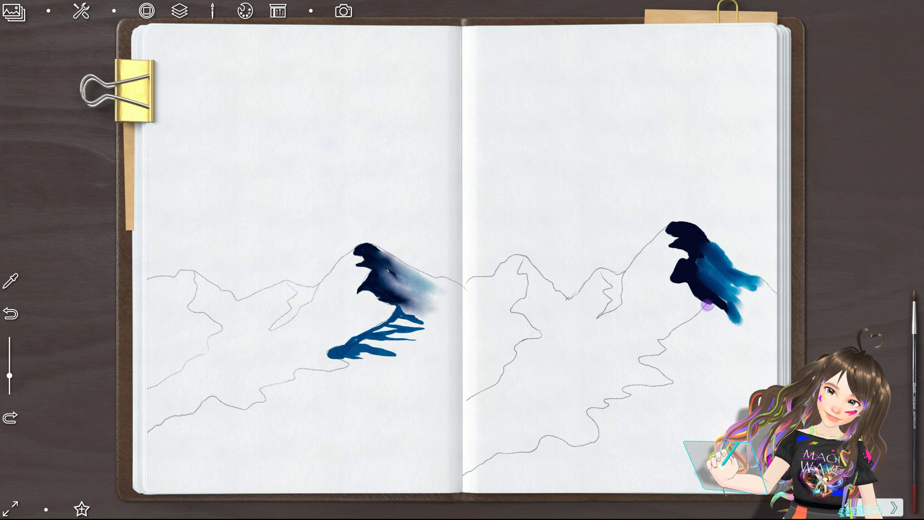
Step: Shrink the brush and paint a thin navy streak winding down-left from the right peak's shadow
left_click_drag(711, 302, 696, 315)
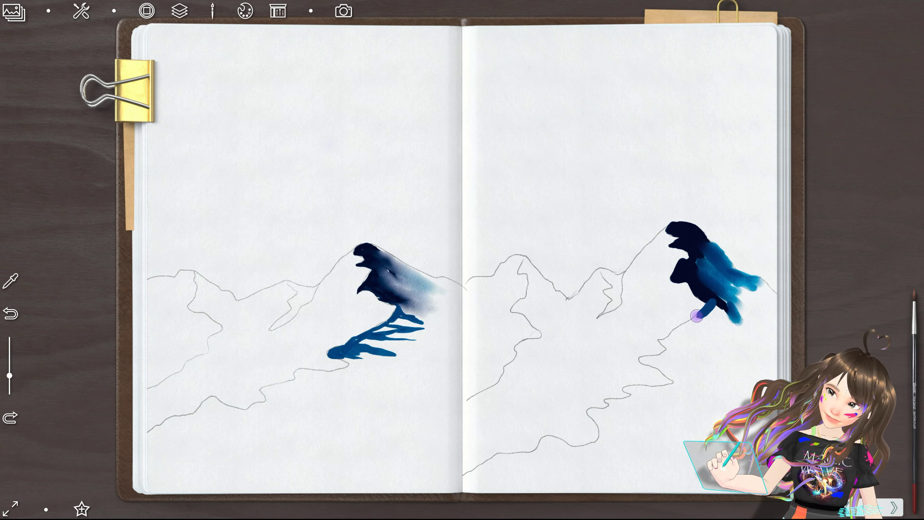
left_click_drag(10, 375, 9, 393)
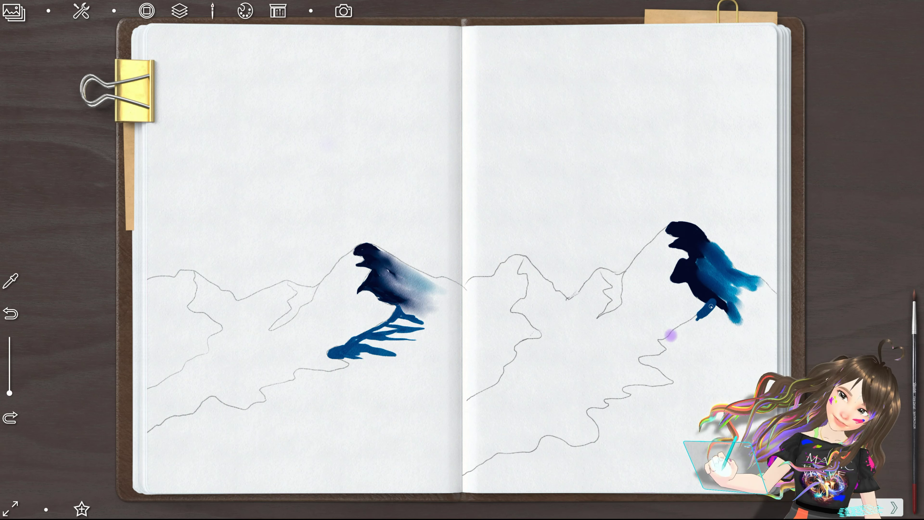
left_click_drag(710, 304, 676, 328)
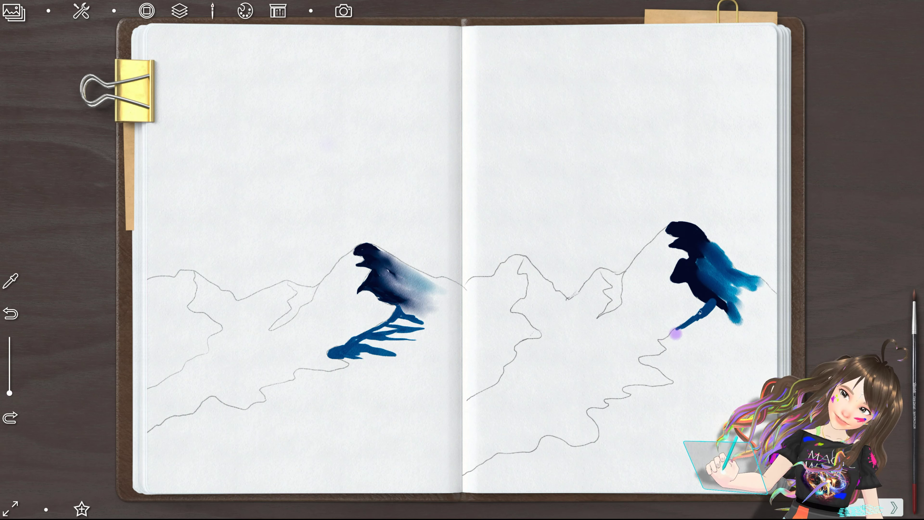
mouse_move(684, 326)
left_mouse_down()
mouse_move(668, 338)
mouse_move(678, 332)
left_mouse_up()
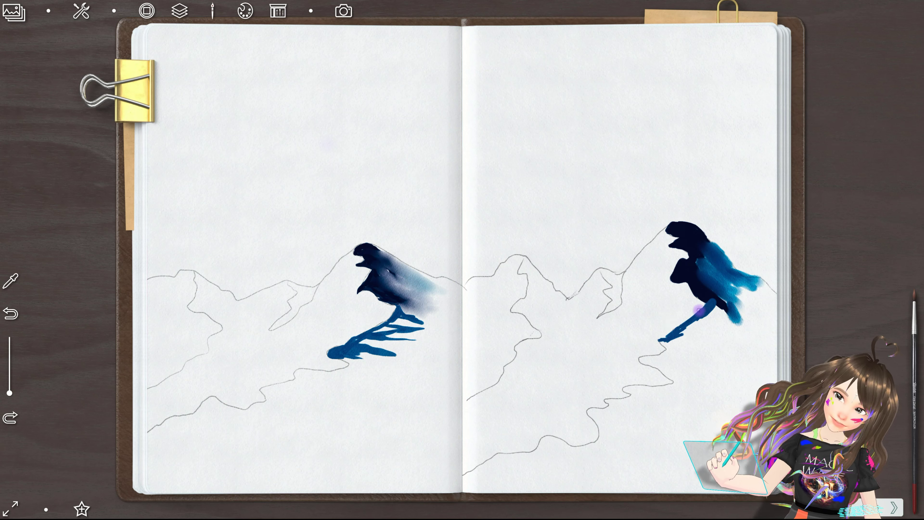
mouse_move(698, 310)
left_mouse_down()
mouse_move(707, 321)
mouse_move(698, 300)
left_mouse_up()
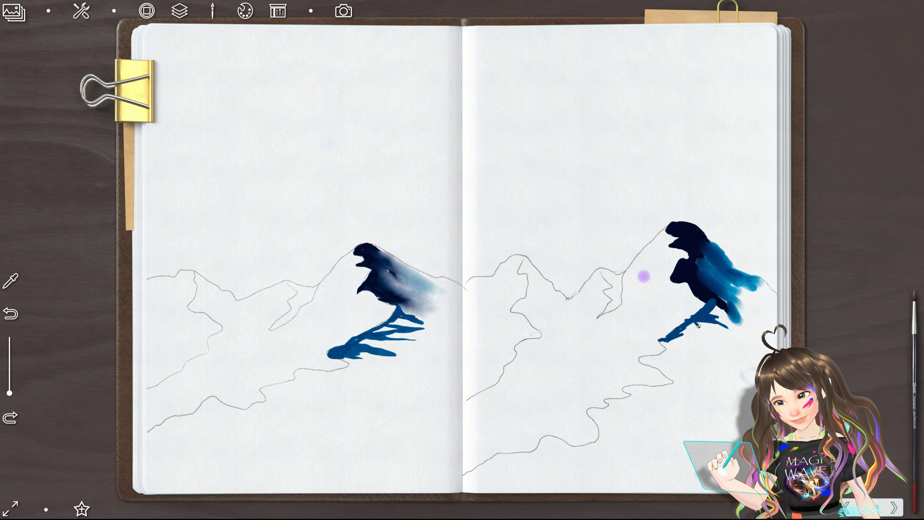
mouse_move(672, 330)
left_mouse_down()
mouse_move(703, 299)
mouse_move(640, 361)
left_mouse_up()
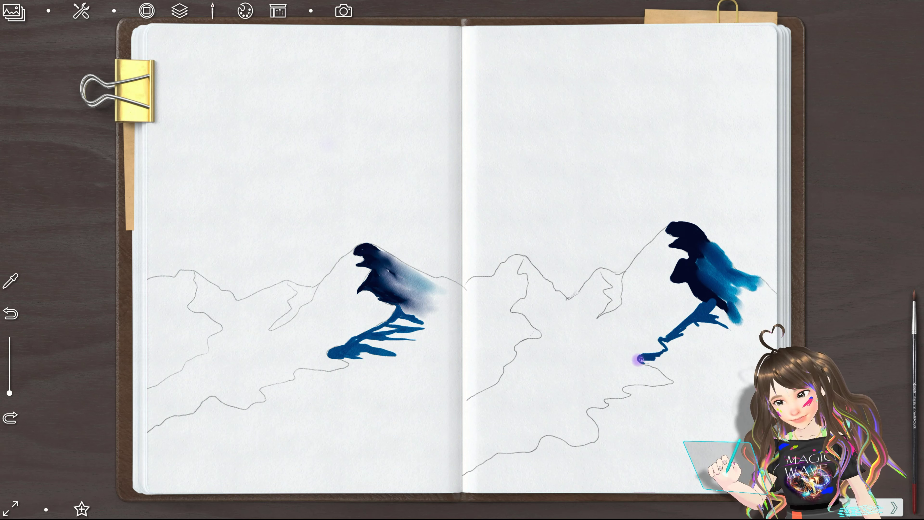
left_click_drag(652, 363, 672, 362)
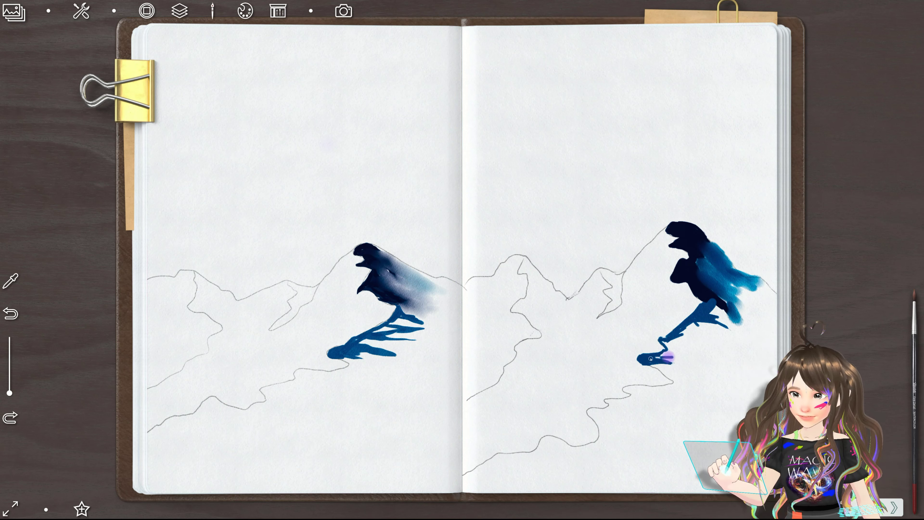
Step: Add thin horizontal blue shadow streaks under the right peak, undoing the last stray one
left_click_drag(667, 359, 682, 355)
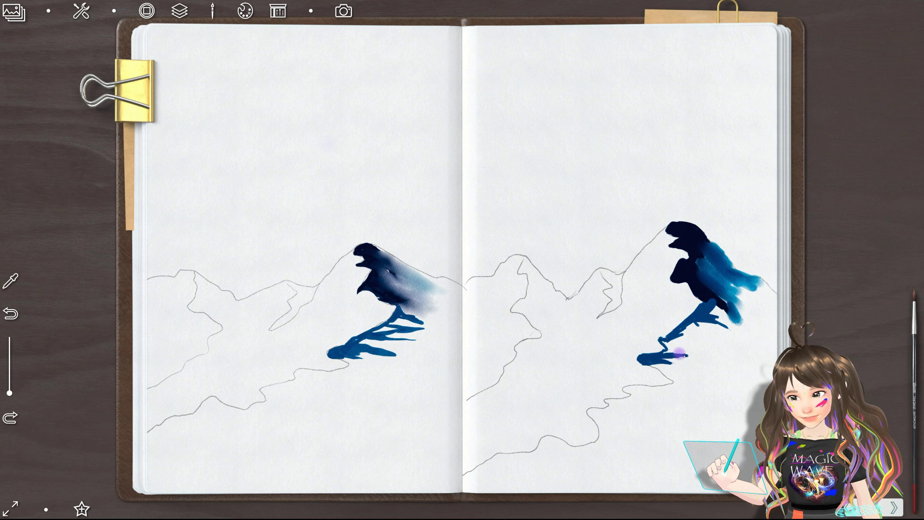
left_click_drag(668, 352, 700, 357)
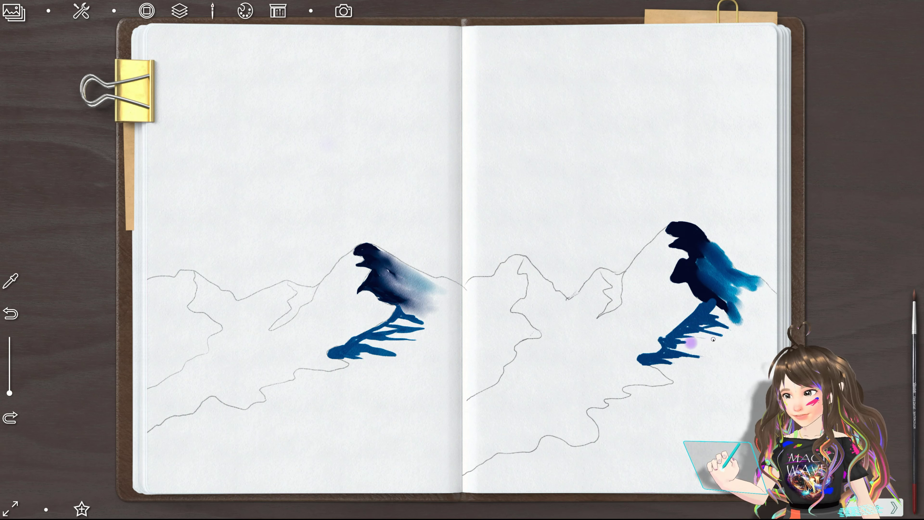
left_click_drag(686, 338, 727, 338)
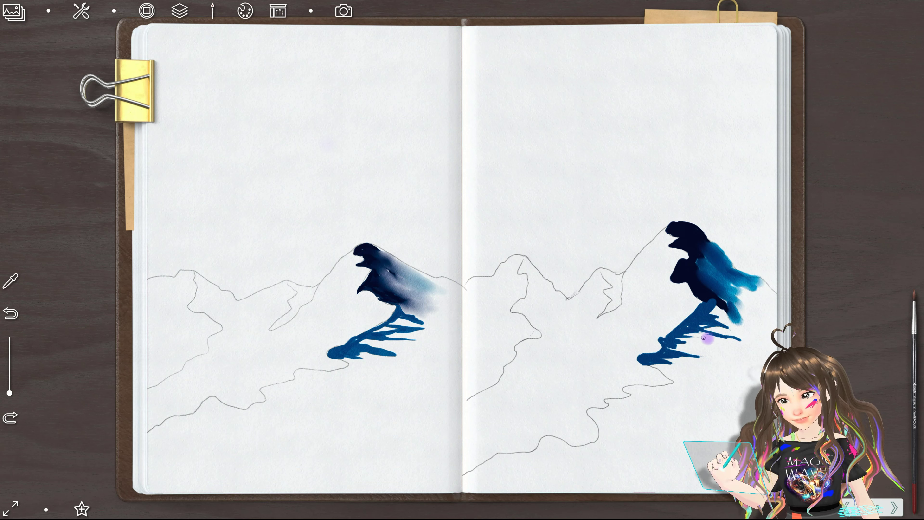
key("ctrl+z")
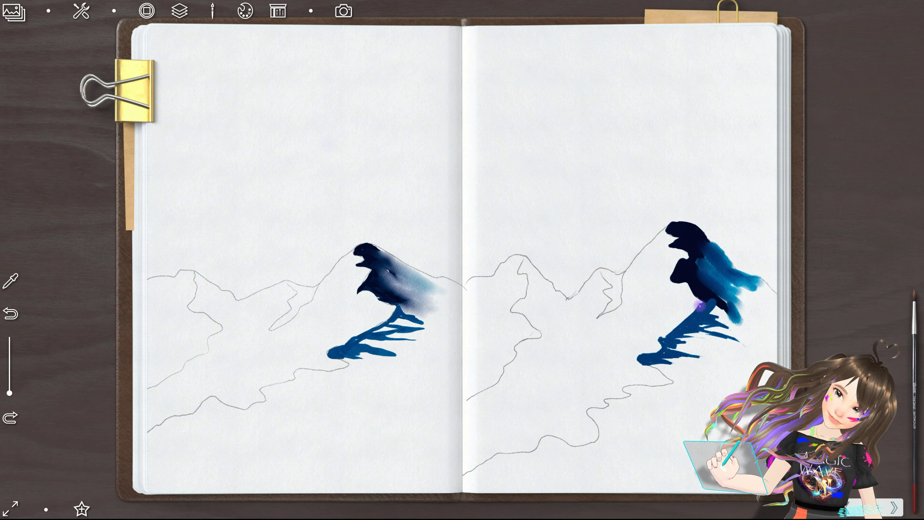
left_click(915, 391)
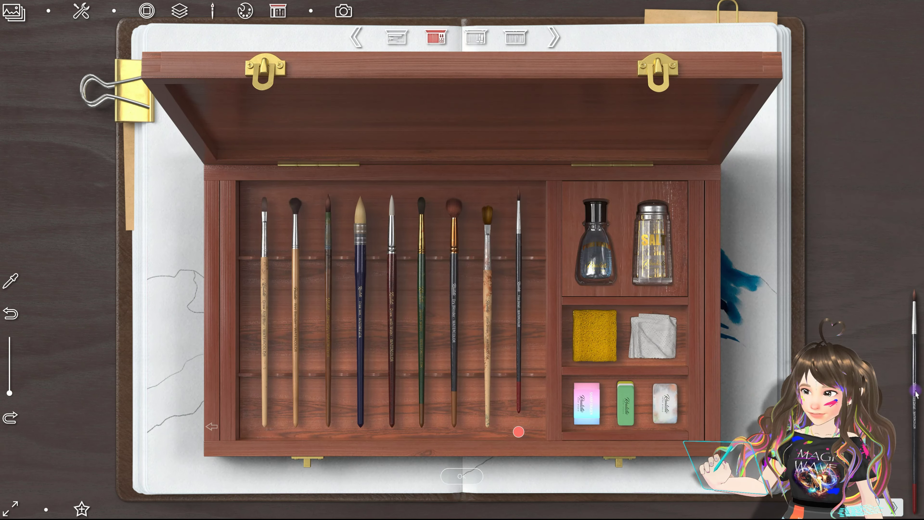
Step: Lighten part of the lower blue streak with the white eraser
left_click(666, 408)
left_click(461, 475)
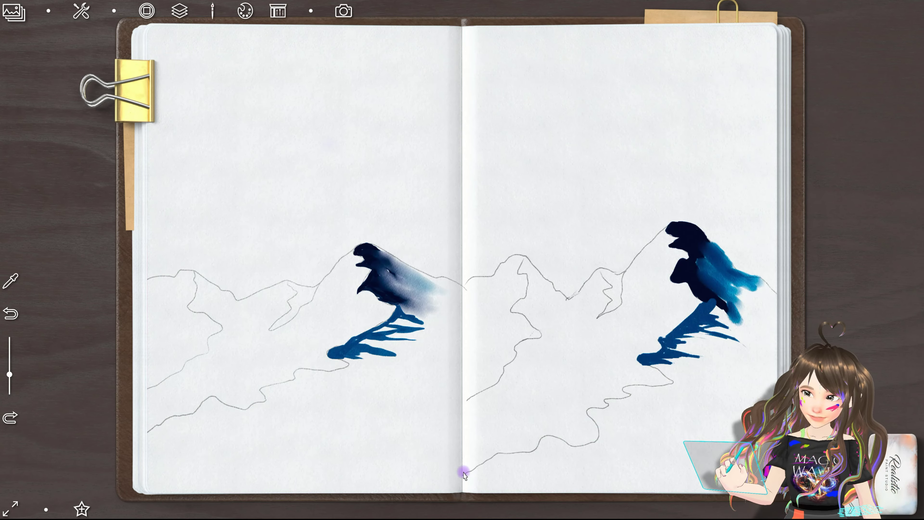
mouse_move(690, 307)
left_mouse_down()
mouse_move(673, 320)
mouse_move(668, 308)
left_mouse_up()
Step: Browse several brush samples, including Draw and Blur and Draw with Water, and select Fine Detail
right_click(668, 307)
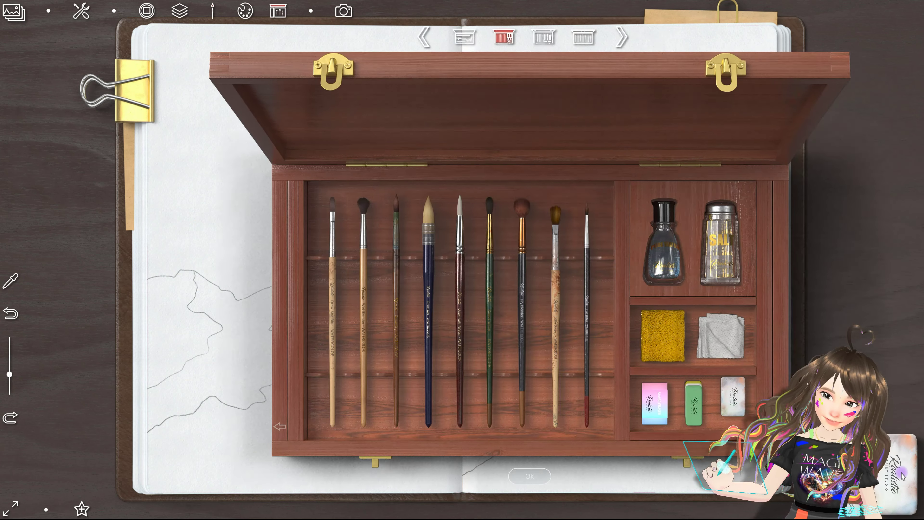
left_click(330, 299)
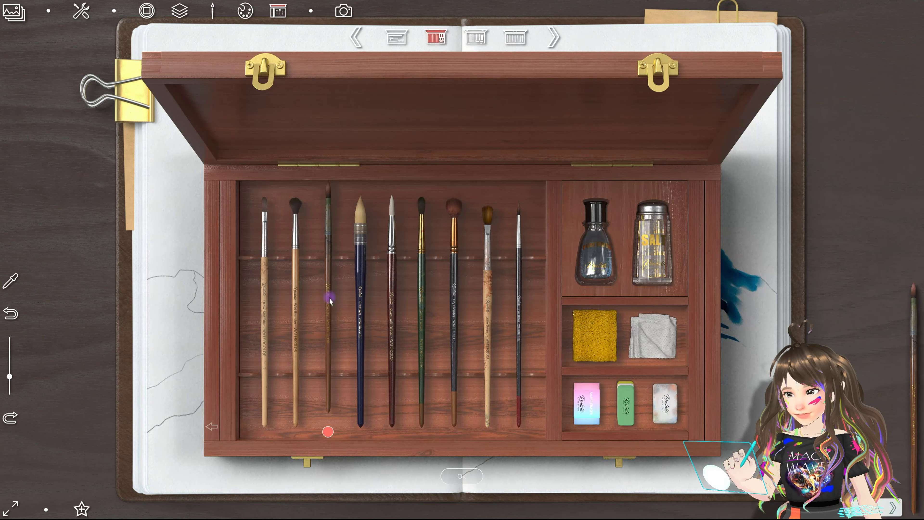
left_click(212, 427)
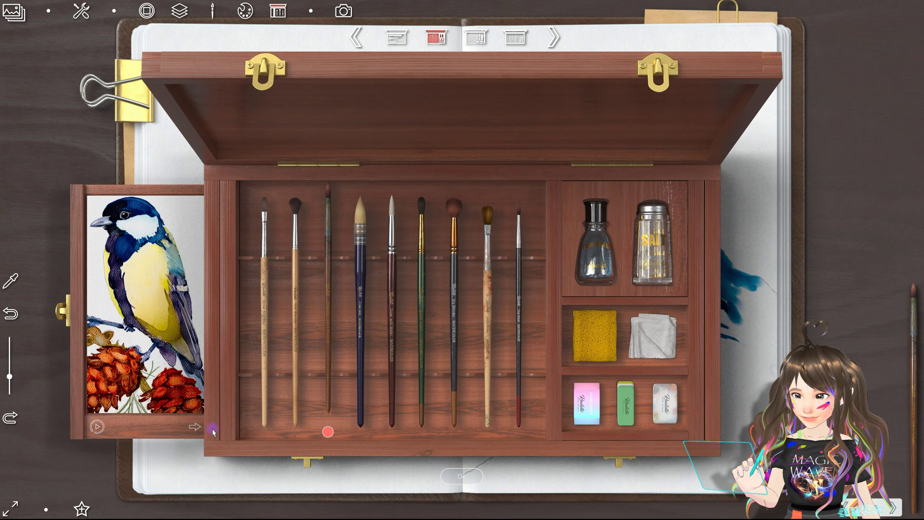
left_click(394, 302)
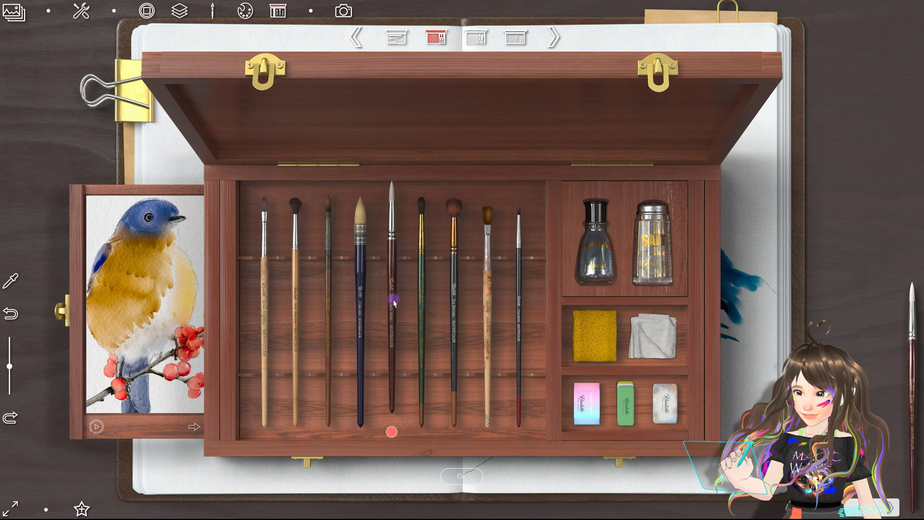
left_click(427, 307)
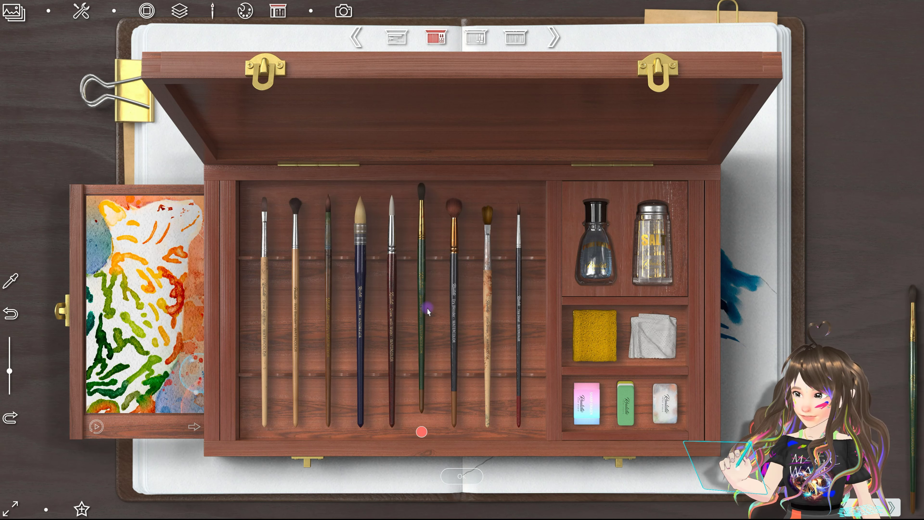
left_click(290, 289)
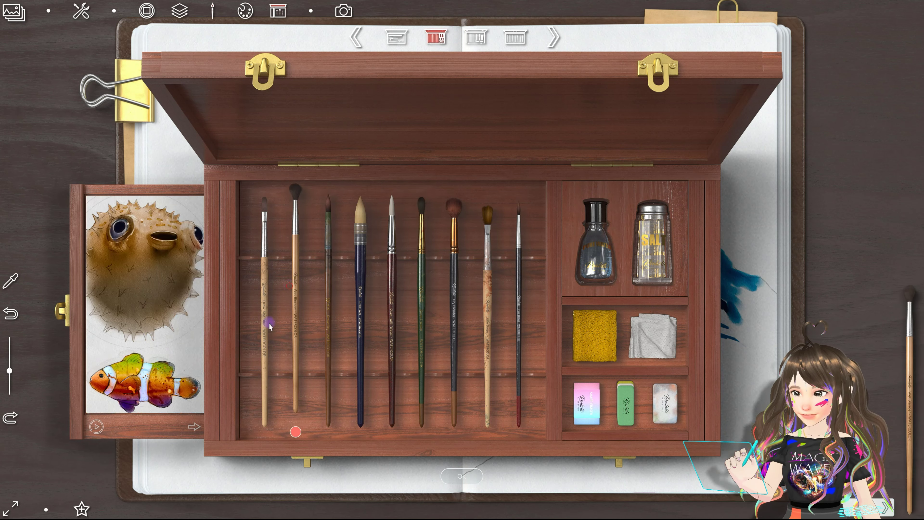
left_click(262, 310)
left_click(389, 325)
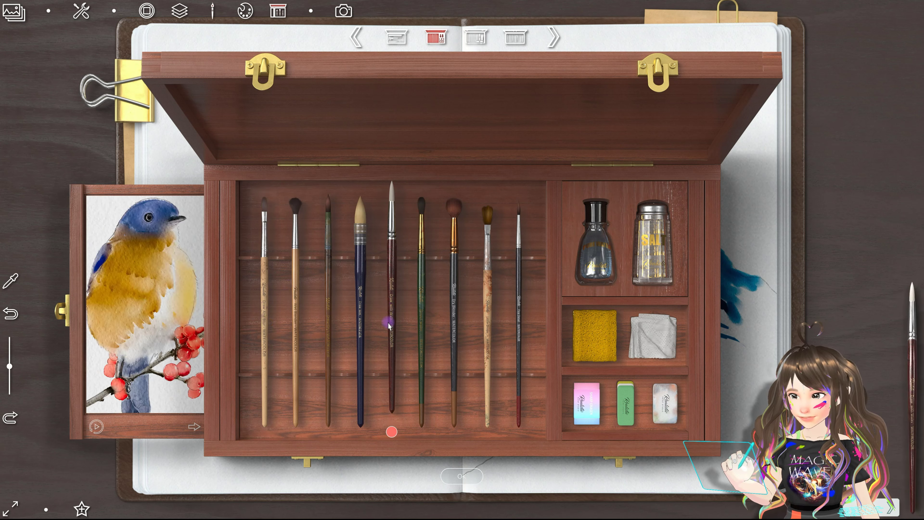
left_click(361, 322)
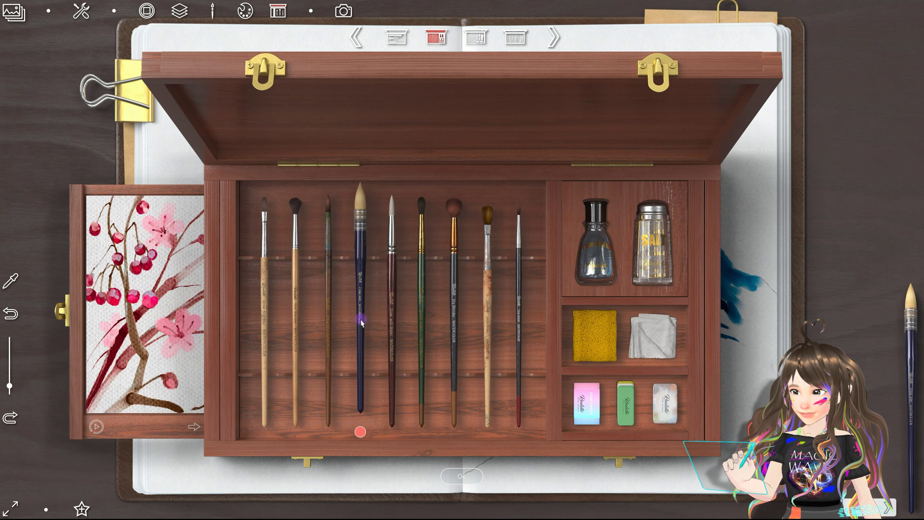
left_click(520, 335)
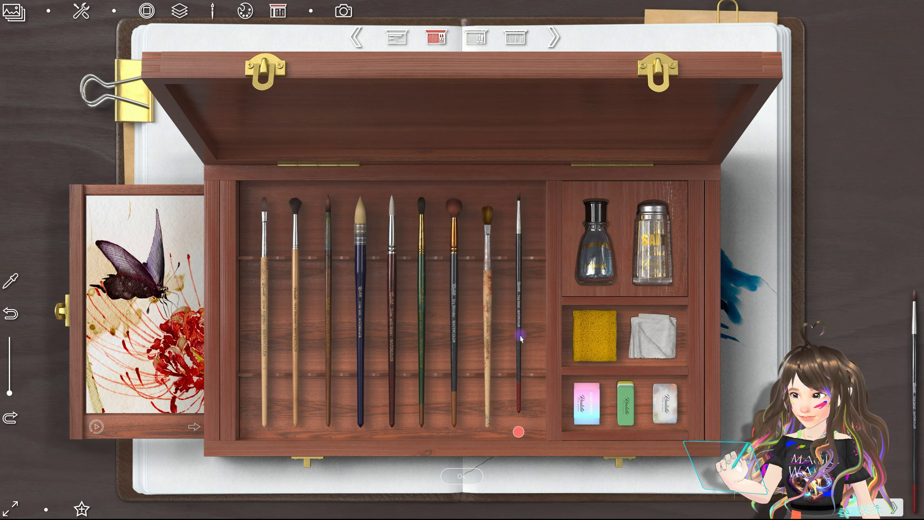
left_click(460, 476)
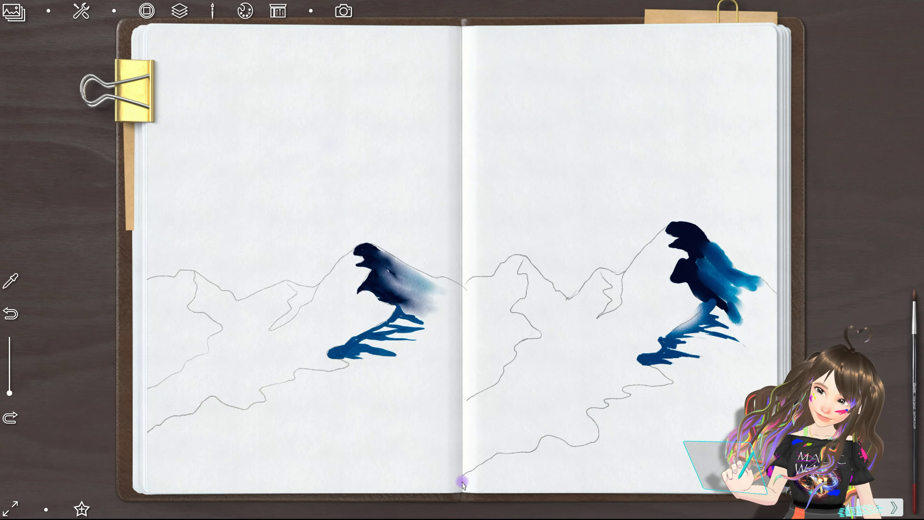
Step: Wash the right ridge, redo the left page's dark ridge strokes, and shade the smaller right peak navy
left_click_drag(707, 302, 680, 332)
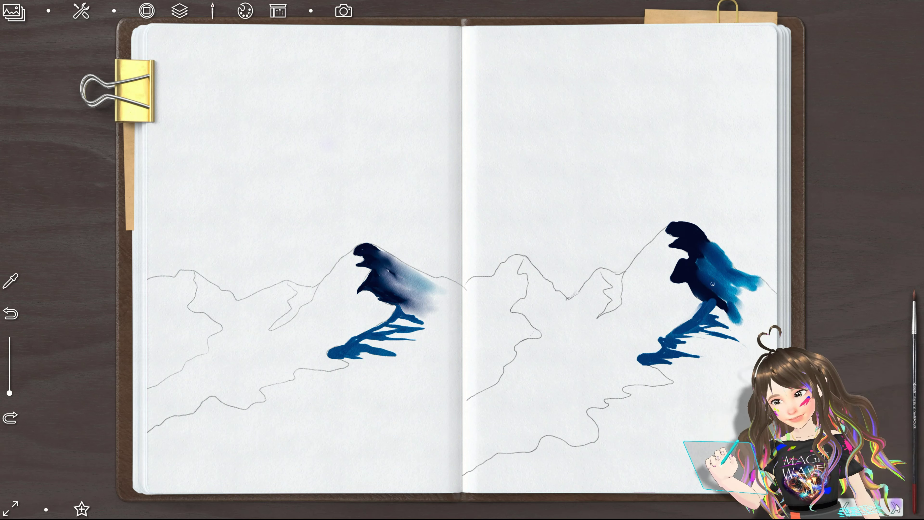
key("ctrl+y")
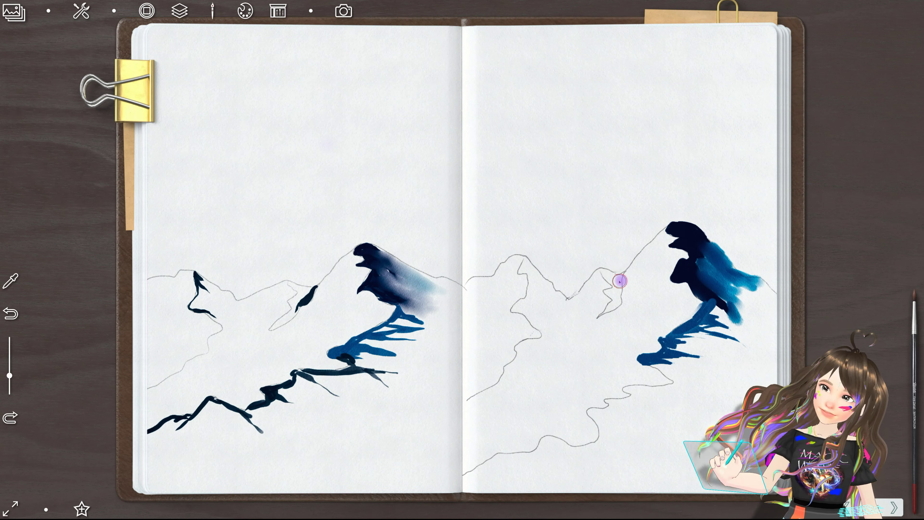
mouse_move(621, 280)
left_mouse_down()
mouse_move(615, 305)
mouse_move(620, 293)
left_mouse_up()
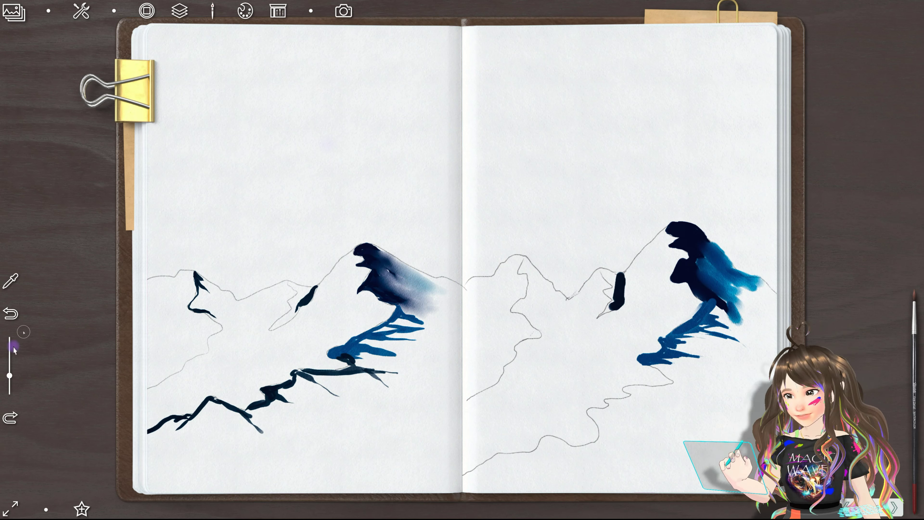
left_click_drag(9, 375, 9, 393)
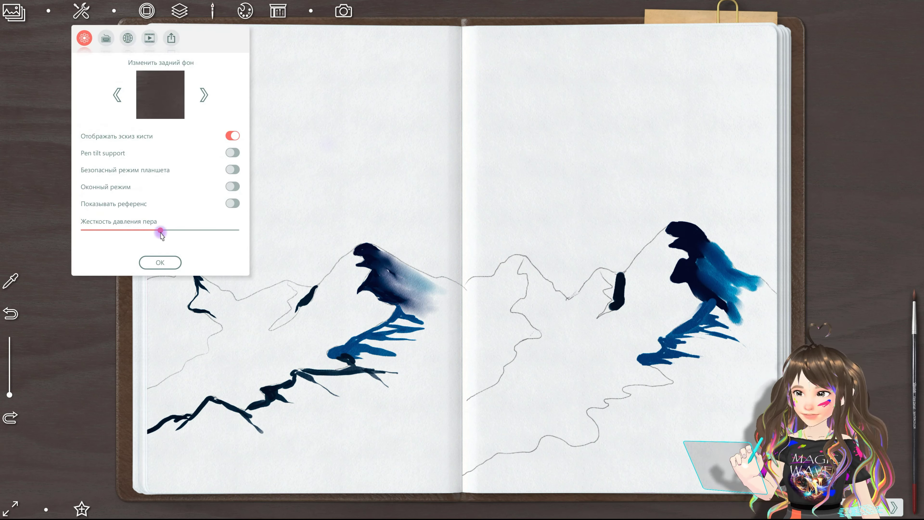
Step: Set pen pressure to maximum stiffness and darken the small shadow under the right-page peak
left_click(238, 230)
left_click(159, 262)
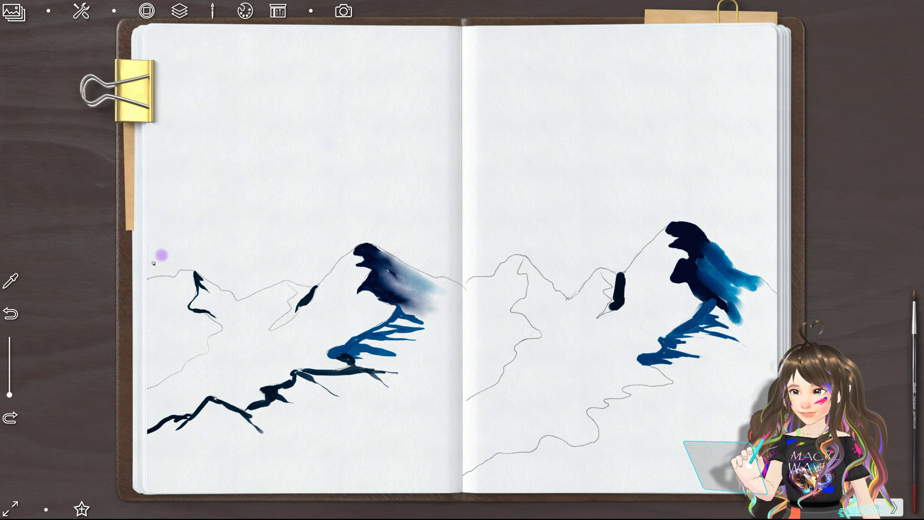
left_click_drag(614, 309, 597, 319)
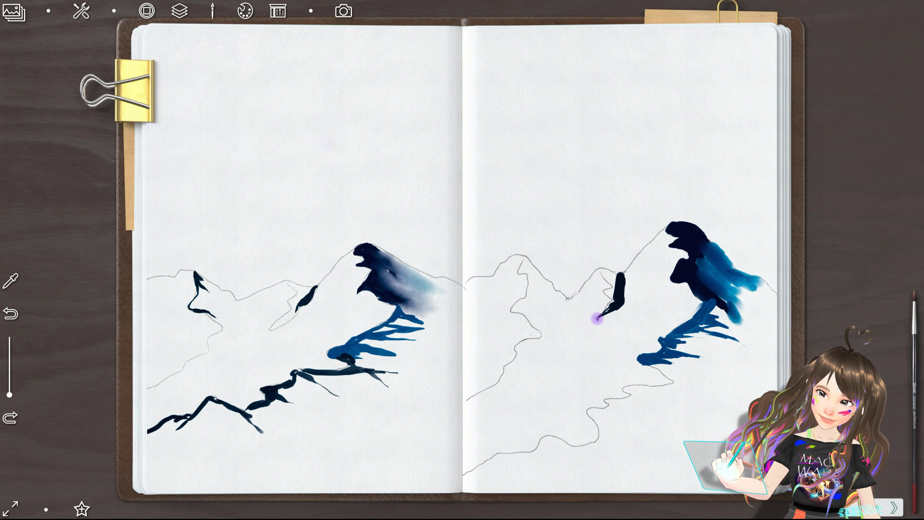
Step: Enable Pen tilt support in settings, dismissing the restart-required notice
left_click(81, 10)
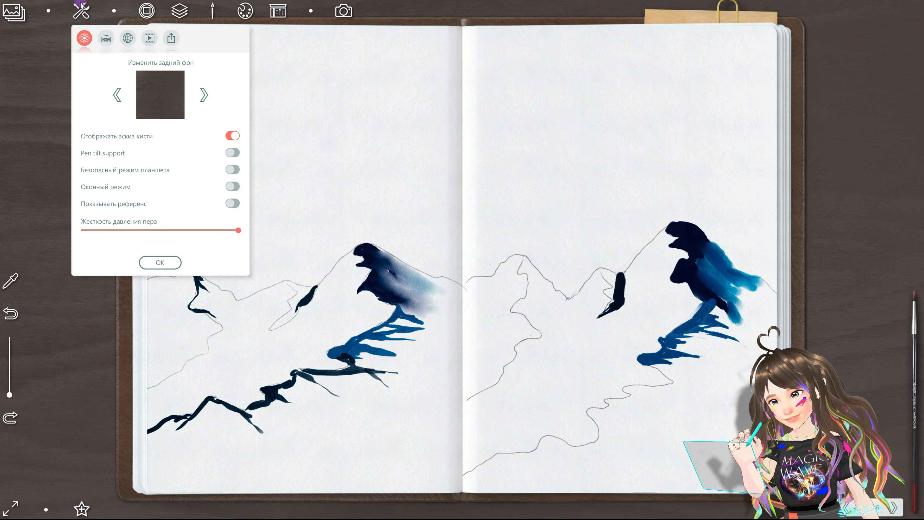
left_click(231, 154)
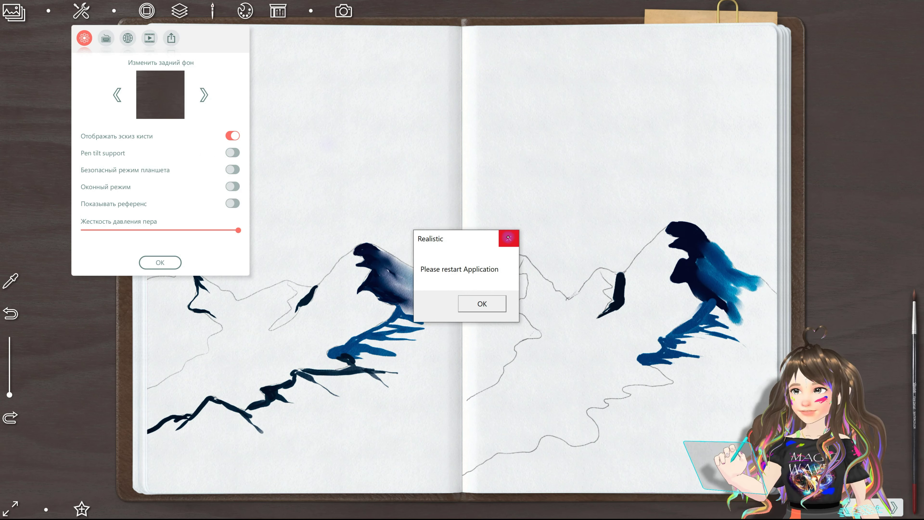
left_click(508, 239)
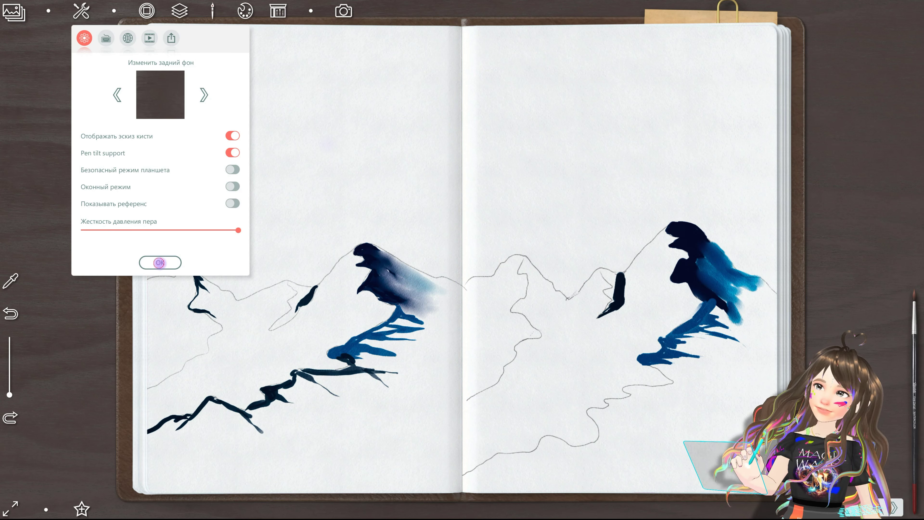
left_click(160, 262)
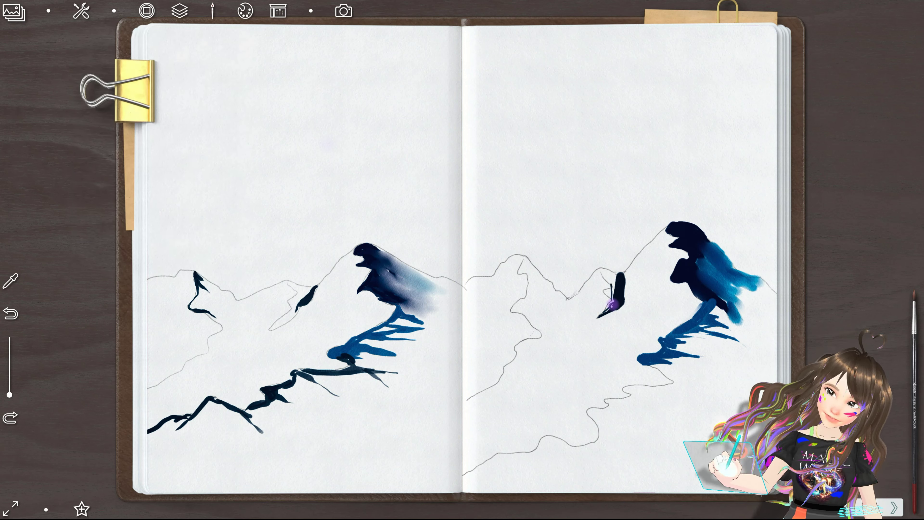
Step: Darken the lower part of the right page's small peak shadow, leaving the settings unchanged
left_click_drag(613, 289, 603, 314)
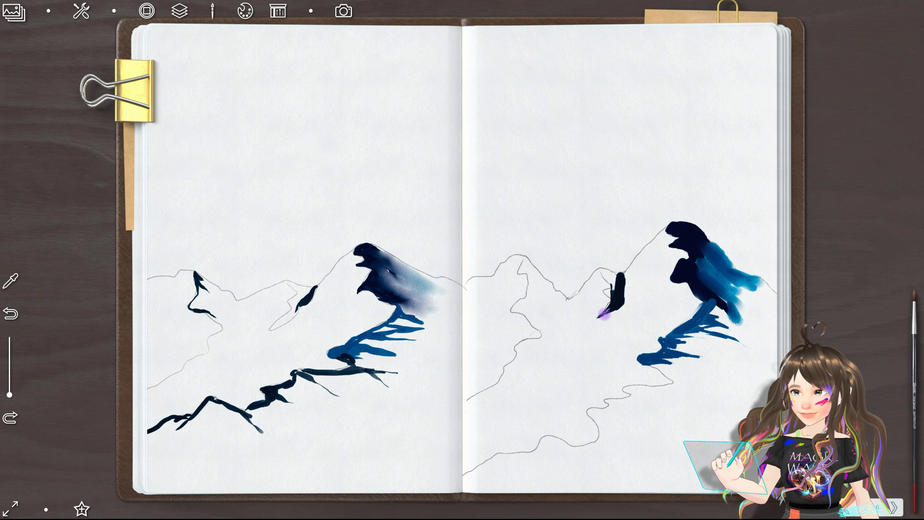
left_click(76, 7)
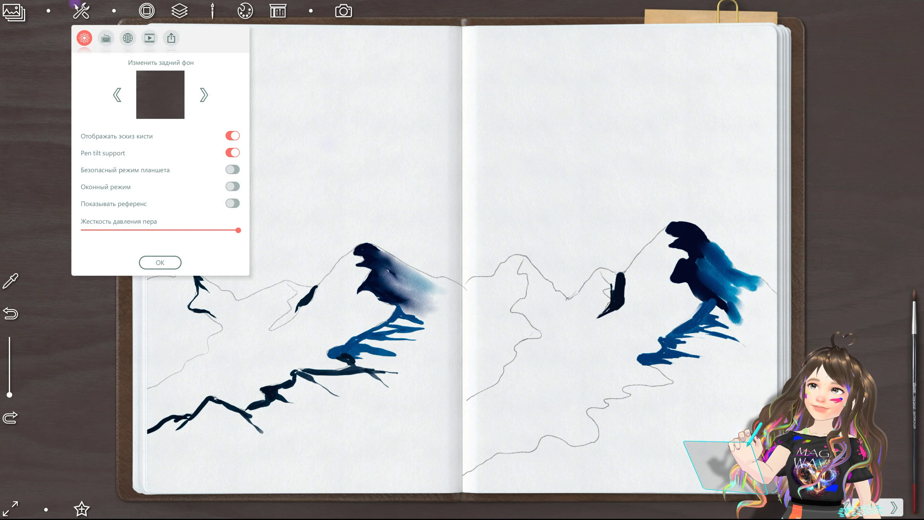
left_click(152, 263)
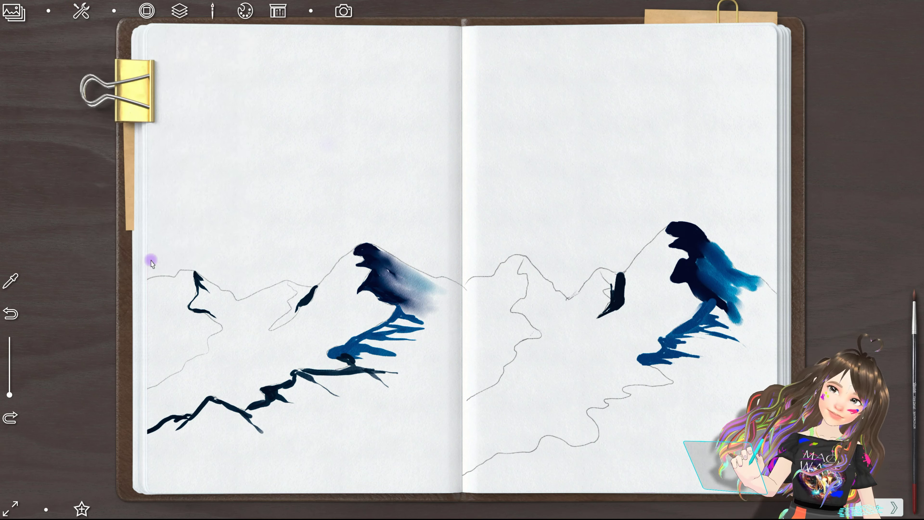
left_click(914, 396)
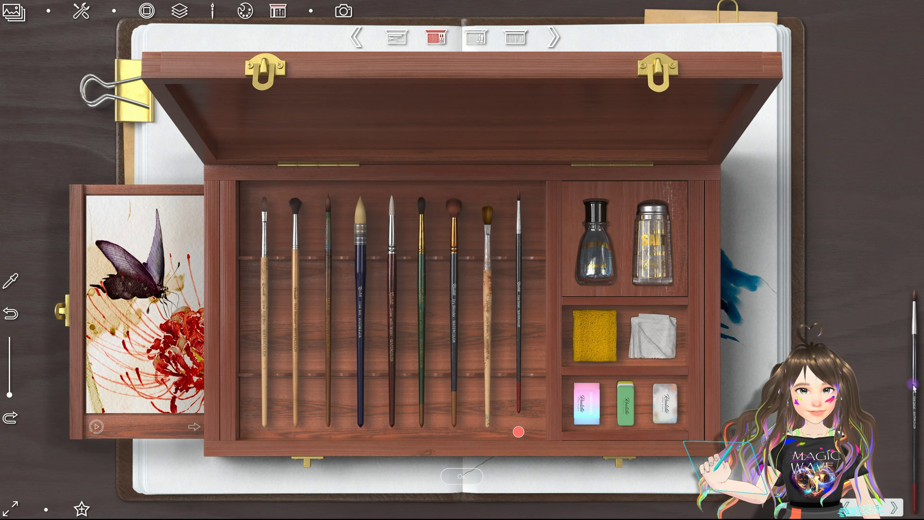
Step: Erase the dark stroke on the right page's middle peak, then switch to the fine-detail brush
left_click(666, 409)
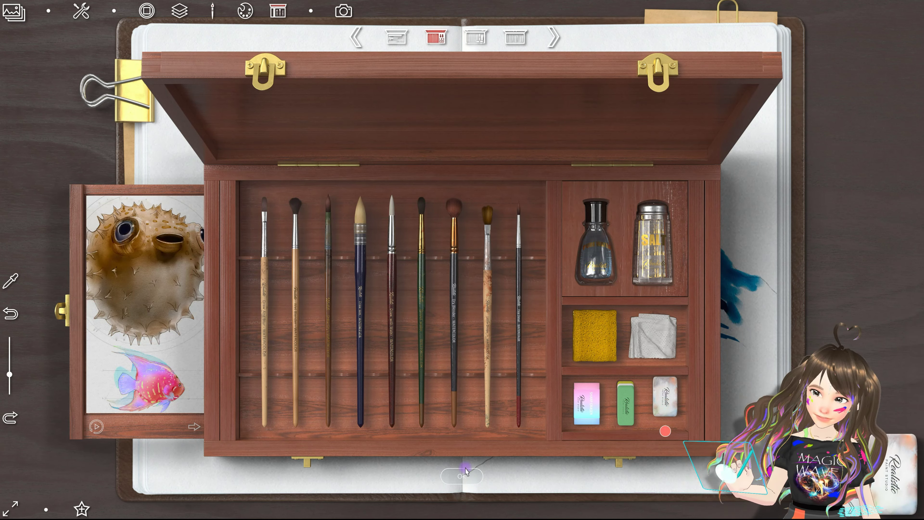
left_click(461, 476)
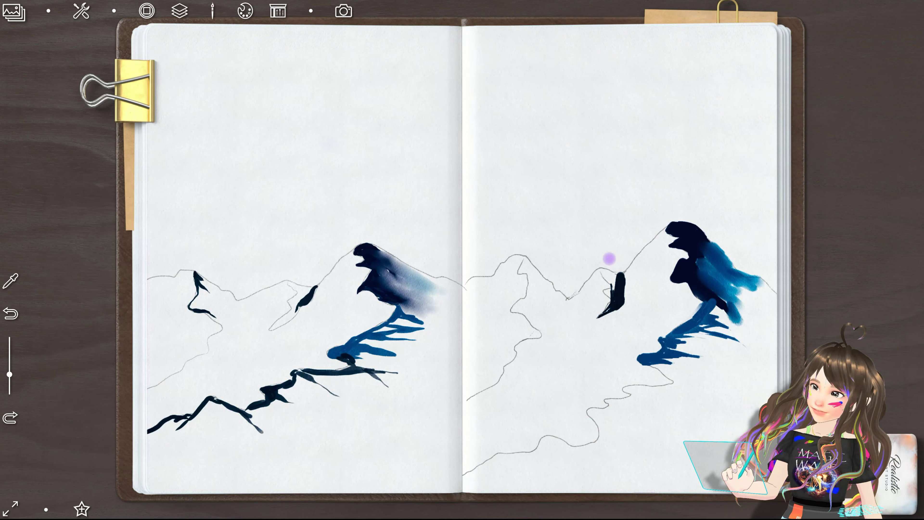
mouse_move(609, 257)
left_mouse_down()
mouse_move(595, 323)
mouse_move(603, 291)
mouse_move(610, 308)
mouse_move(623, 294)
mouse_move(594, 314)
mouse_move(592, 299)
left_mouse_up()
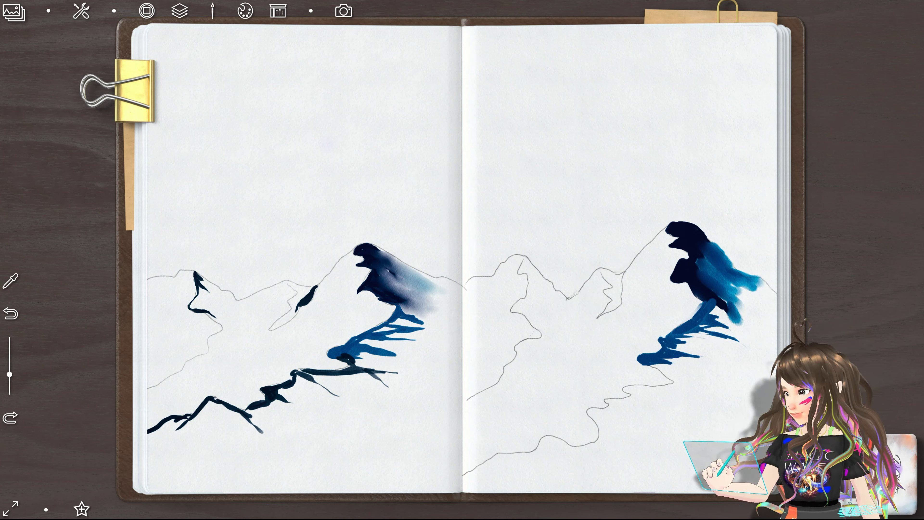
key("b")
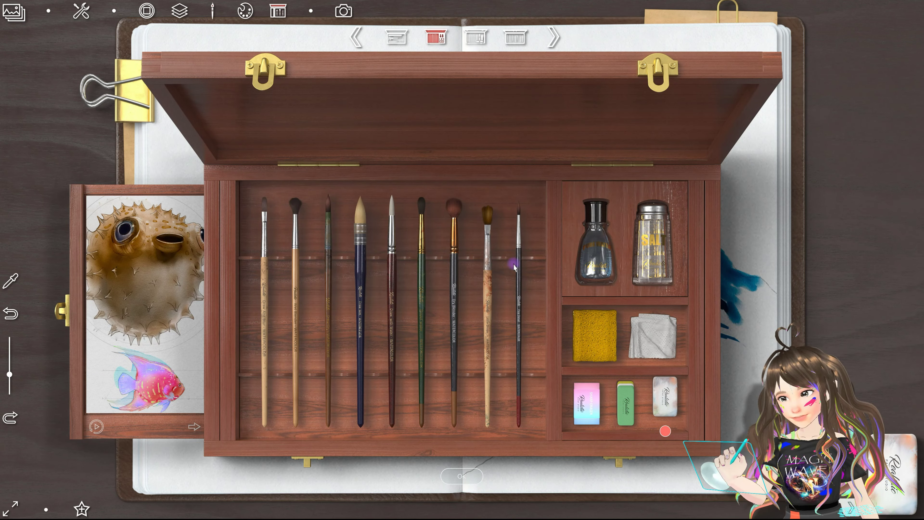
left_click(520, 286)
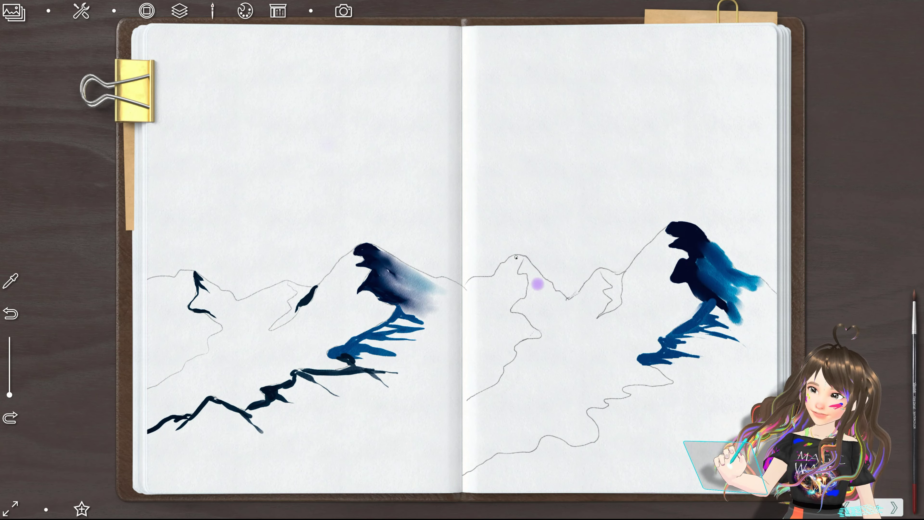
Step: Paint a dark navy shadow down the small left peak with a thin tail sweeping down-left
left_click_drag(525, 256, 531, 275)
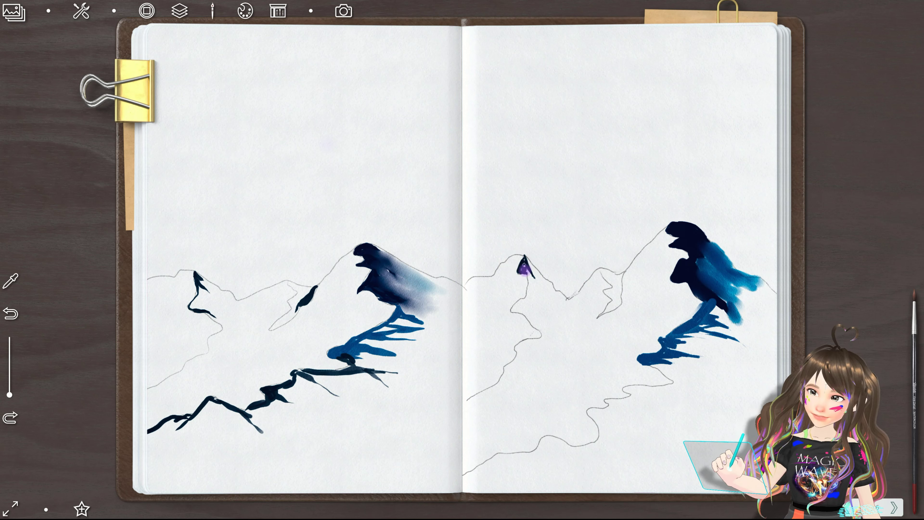
mouse_move(523, 269)
left_mouse_down()
mouse_move(515, 257)
mouse_move(531, 275)
left_mouse_up()
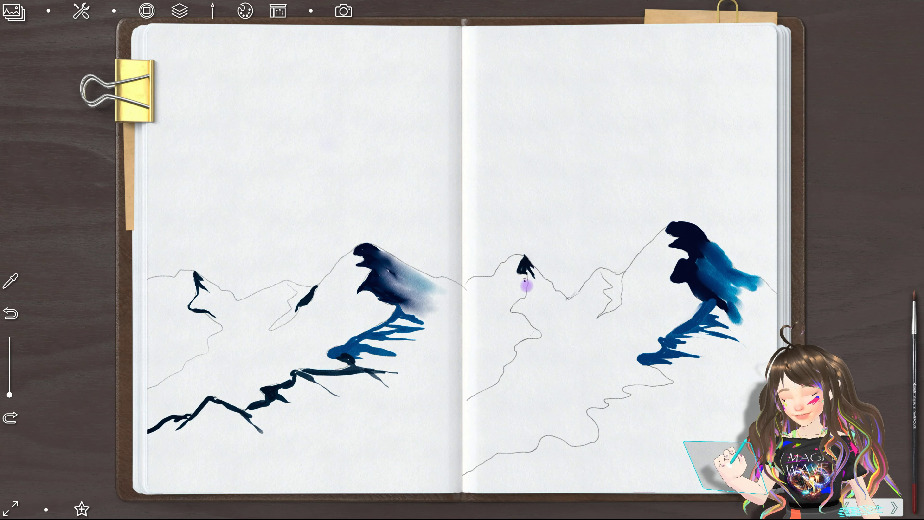
left_click_drag(526, 265, 527, 296)
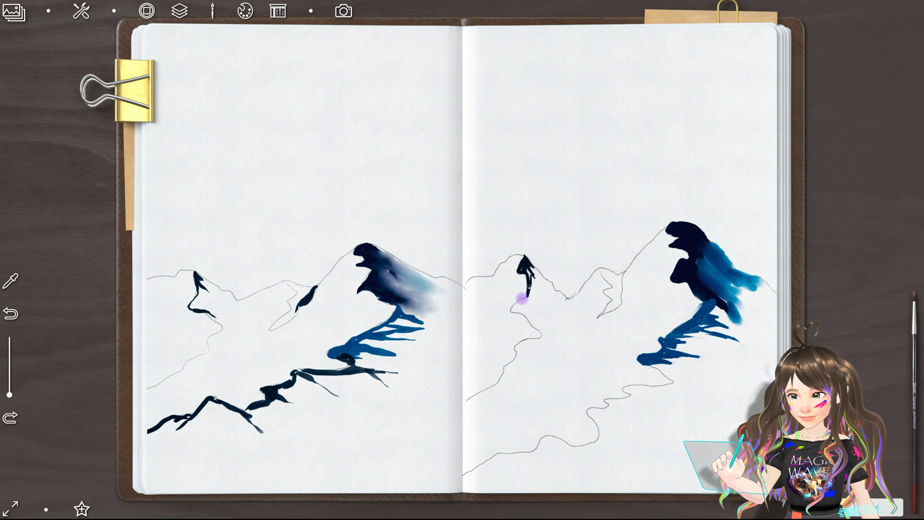
left_click_drag(524, 300, 514, 307)
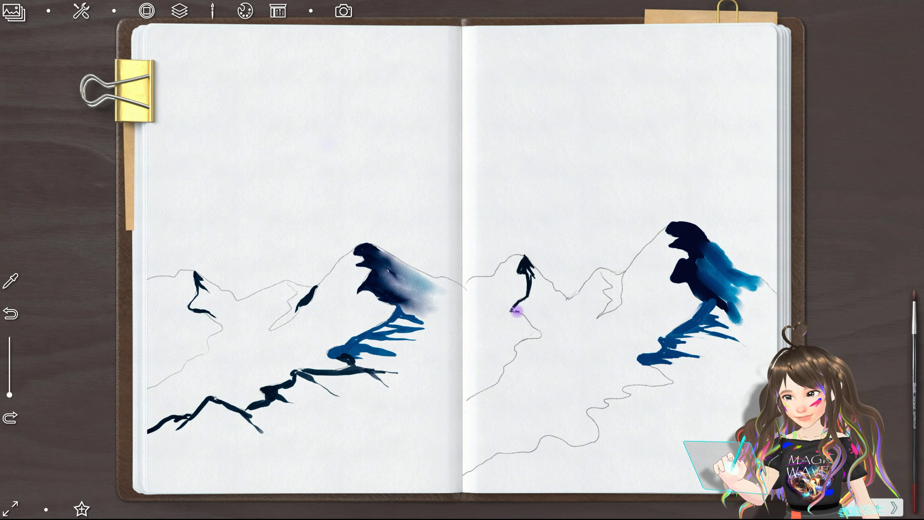
left_click_drag(531, 317, 520, 314)
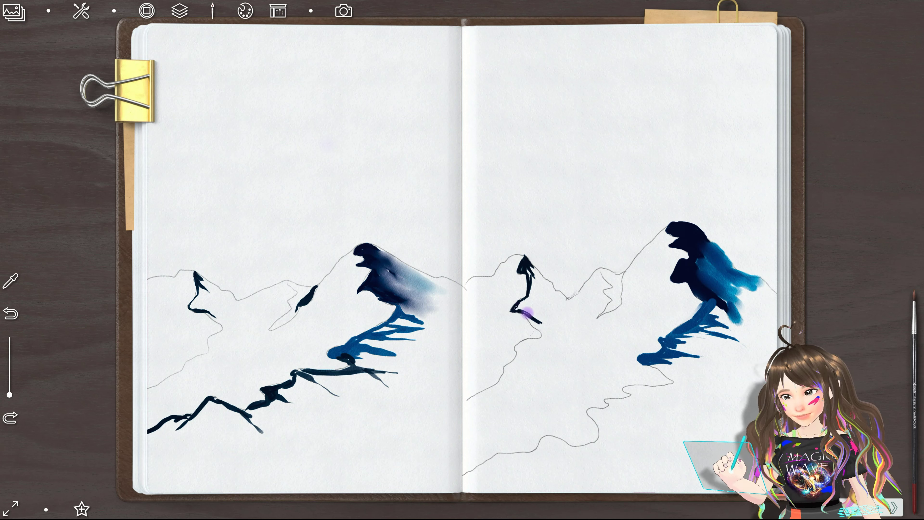
left_click_drag(514, 310, 545, 322)
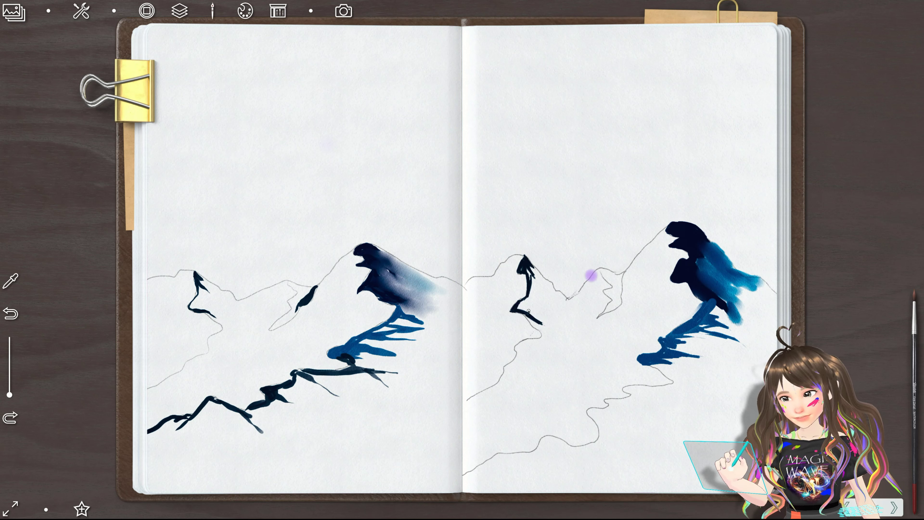
Step: Paint a dark shadow down the middle ridge, then bring up the watercolour palette
left_click_drag(619, 280, 616, 304)
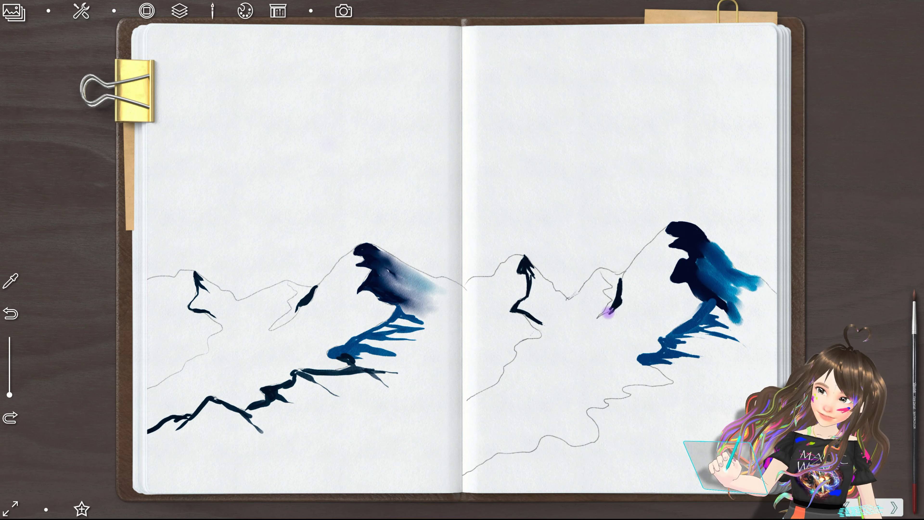
mouse_move(614, 309)
left_mouse_down()
mouse_move(620, 280)
mouse_move(616, 294)
left_mouse_up()
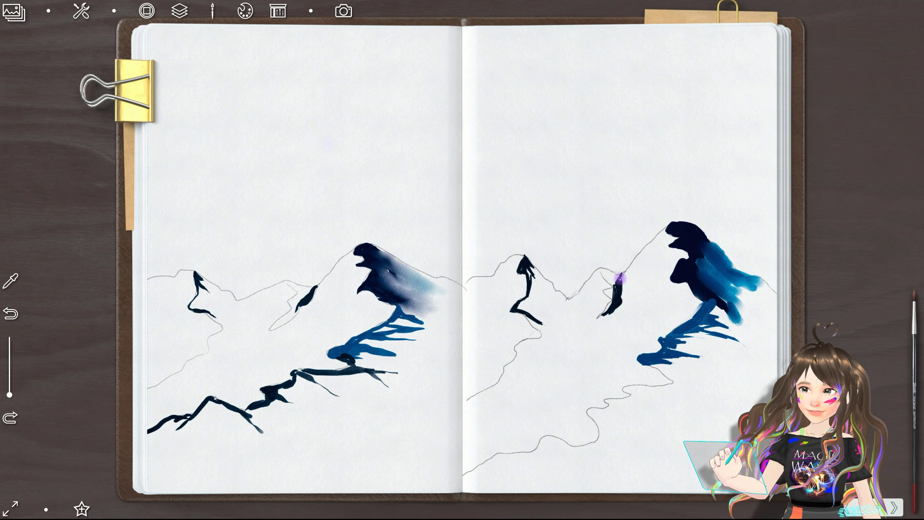
left_click(245, 12)
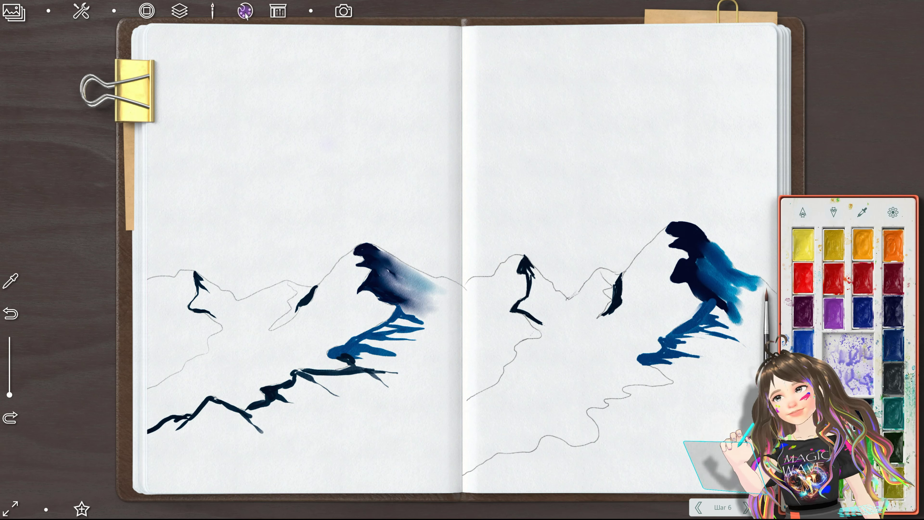
Step: Close the watercolour palette and show the colour wheel picker instead
left_click(251, 12)
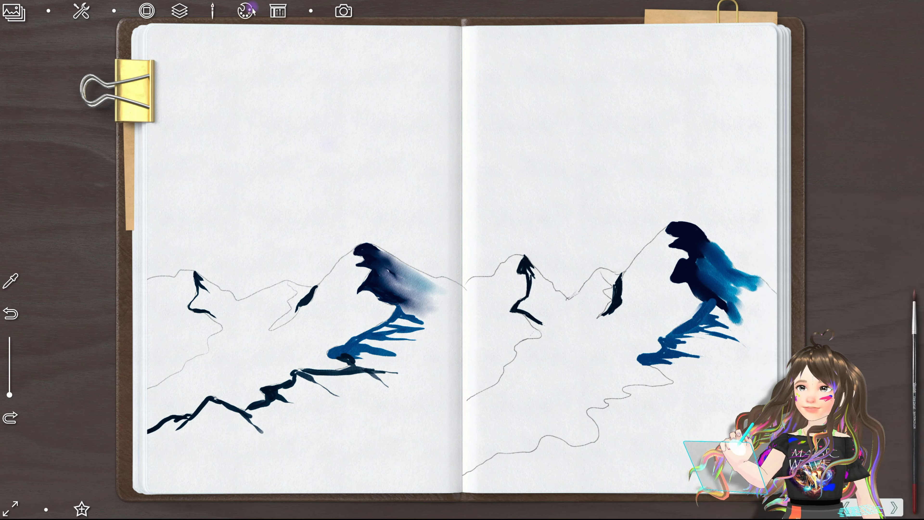
left_click(146, 11)
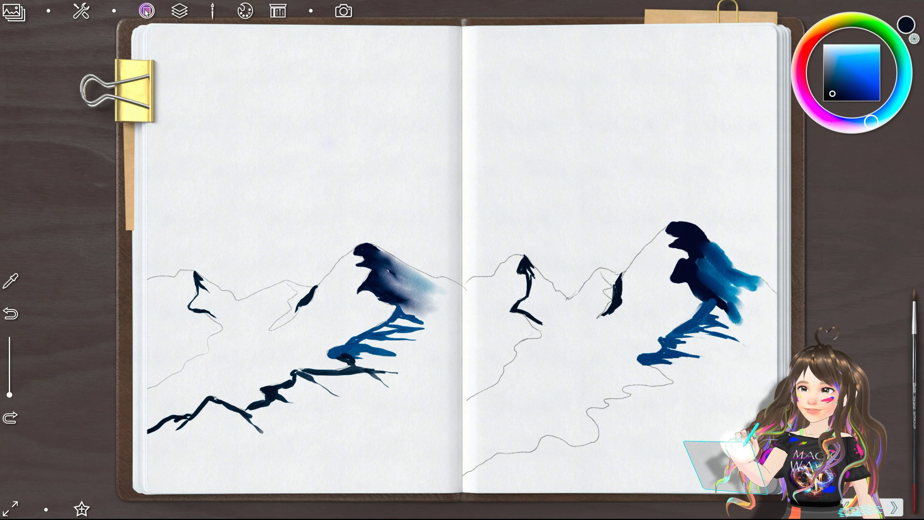
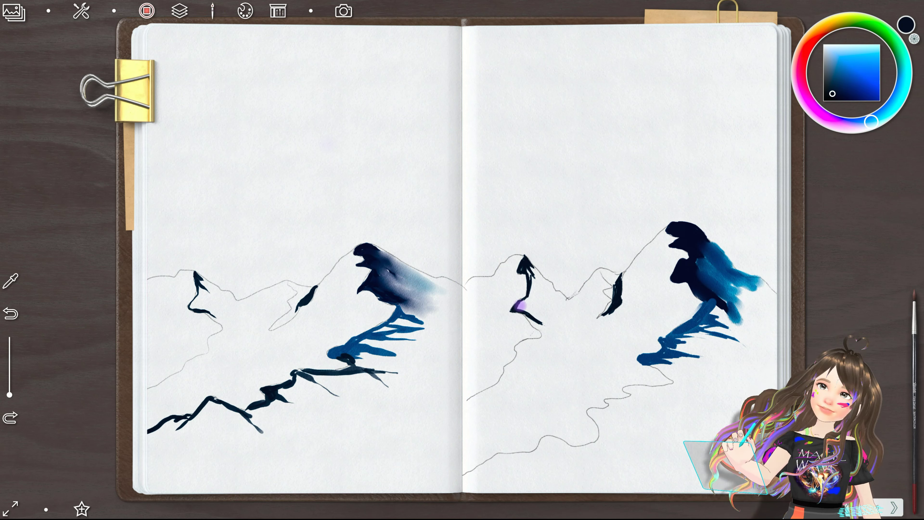
Step: Darken the small right-page peak, extend the blue drips and thicken the base ink line
mouse_move(525, 313)
left_mouse_down()
mouse_move(552, 342)
mouse_move(537, 325)
left_mouse_up()
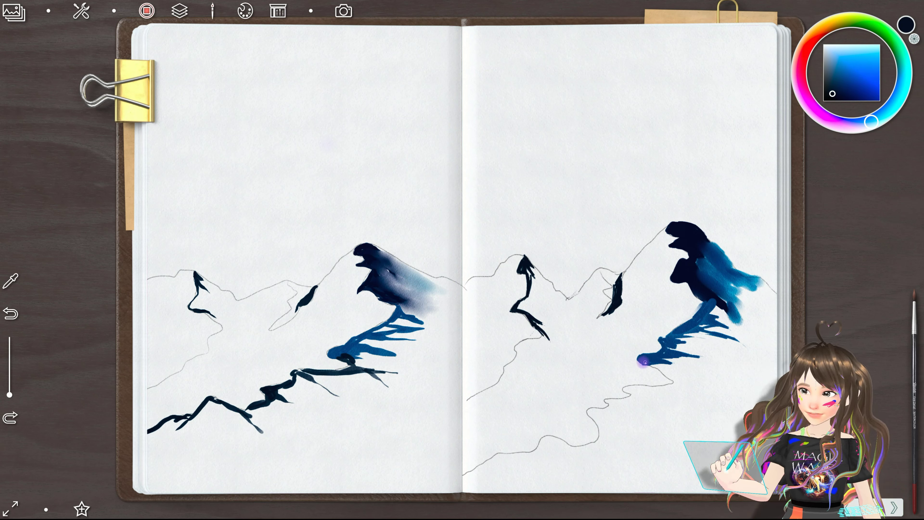
left_click_drag(644, 362, 664, 374)
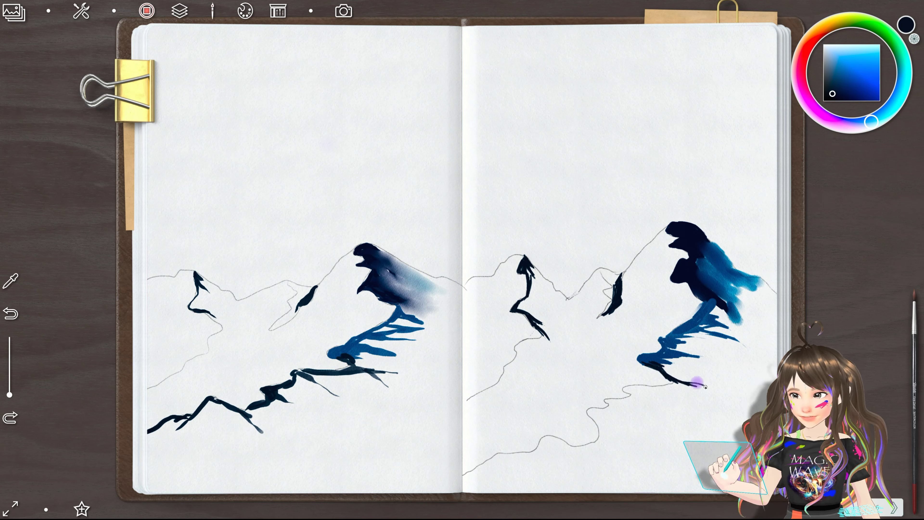
left_click_drag(676, 383, 699, 387)
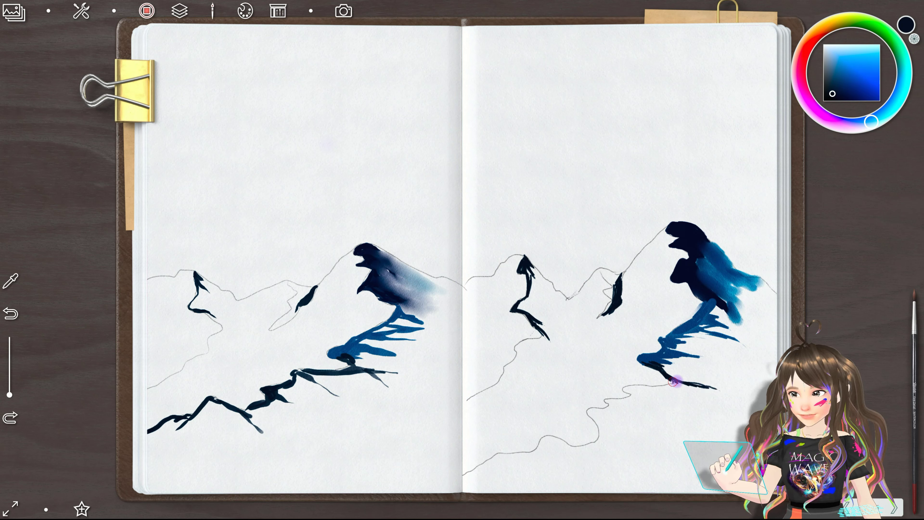
left_click_drag(674, 386, 707, 402)
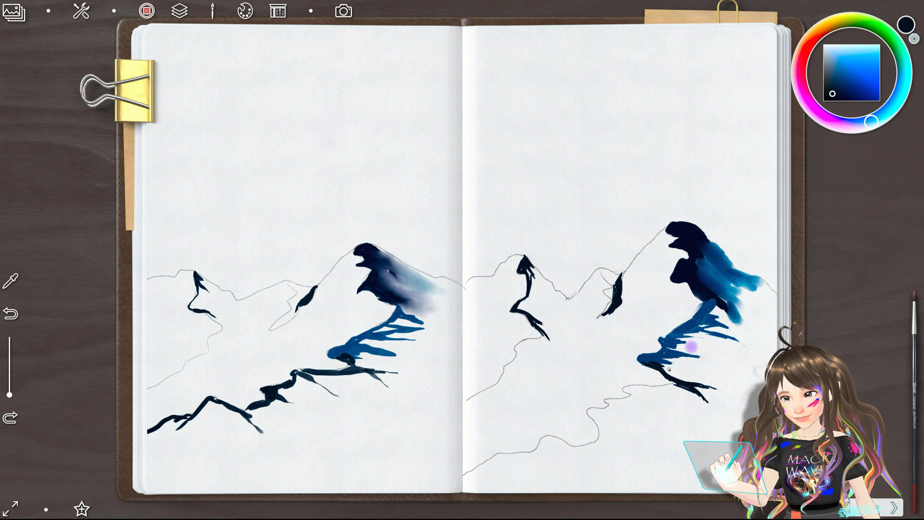
Step: Continue the navy ink ridge leftward, enlarging the brush for a wavy stroke
mouse_move(673, 383)
left_mouse_down()
mouse_move(623, 385)
mouse_move(658, 390)
left_mouse_up()
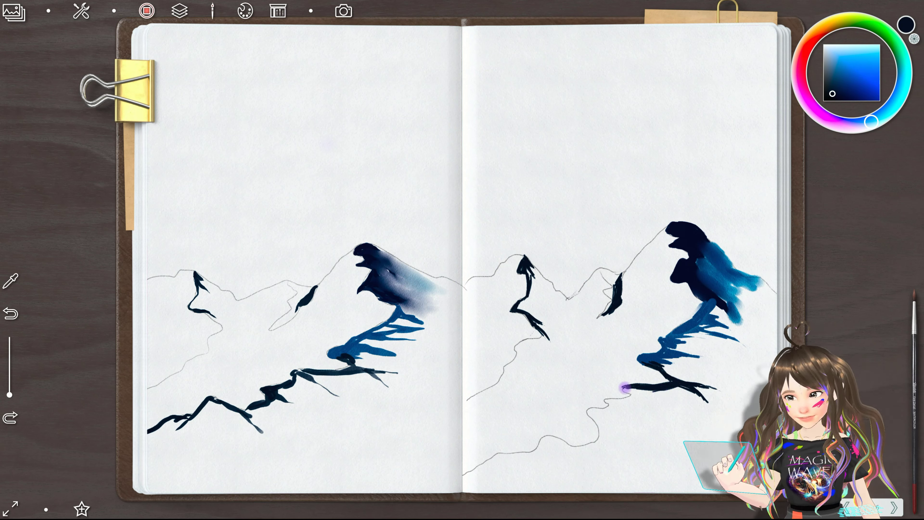
left_click_drag(624, 387, 634, 393)
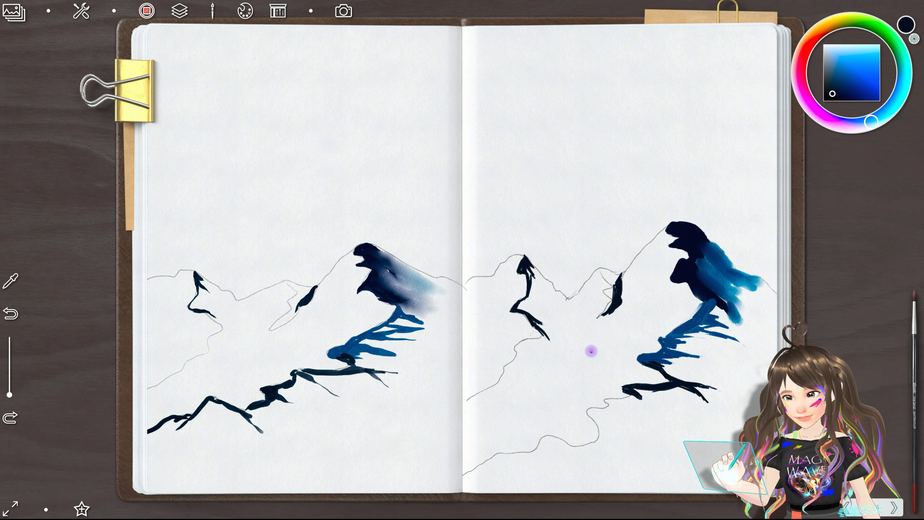
left_click_drag(10, 394, 9, 380)
left_click_drag(626, 399, 609, 411)
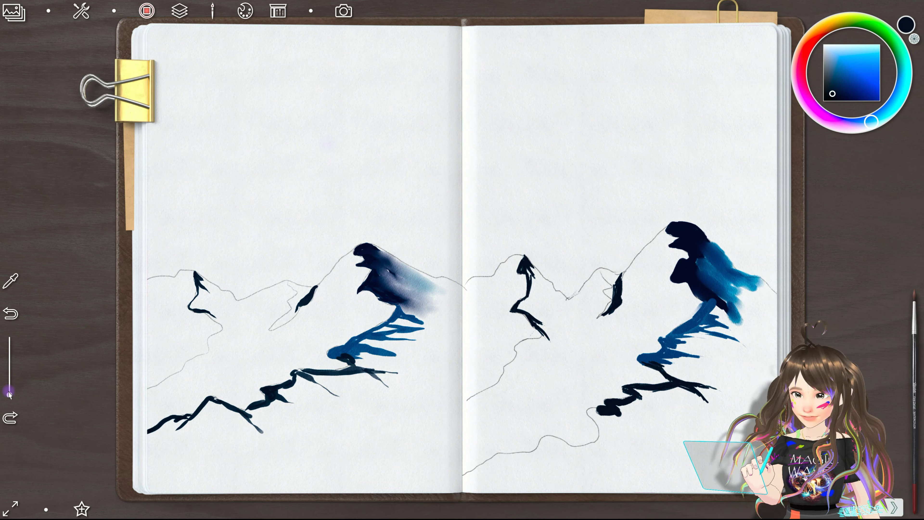
Step: Extend the navy ridge line leftward and downward across the lower slope
mouse_move(600, 398)
left_mouse_down()
mouse_move(638, 399)
mouse_move(617, 401)
left_mouse_up()
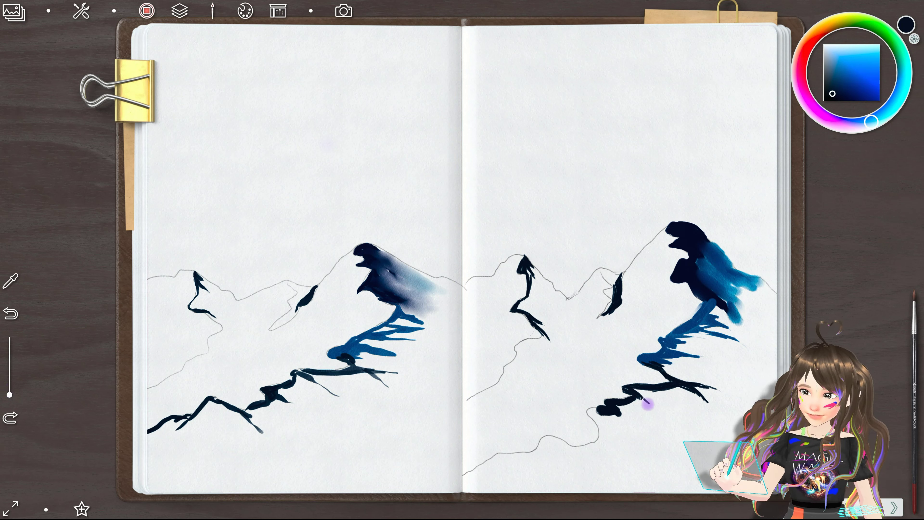
left_click_drag(609, 410, 626, 421)
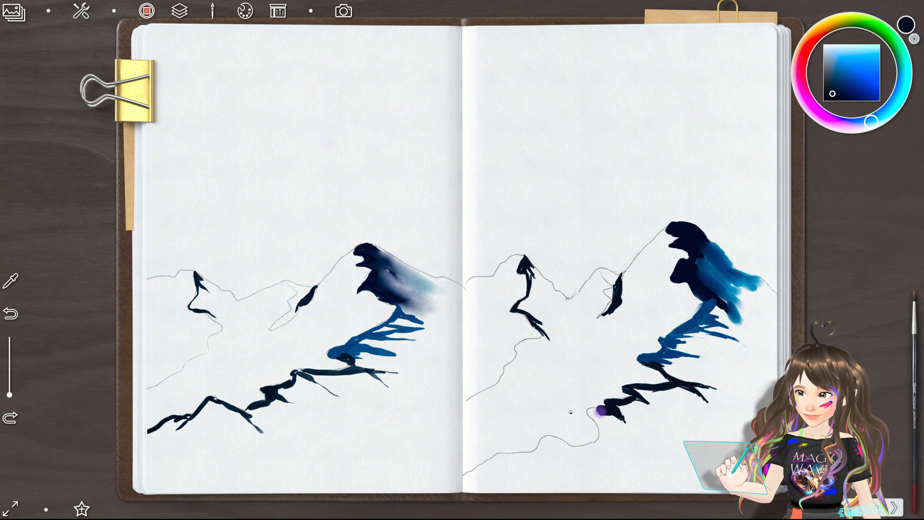
left_click_drag(601, 412, 590, 412)
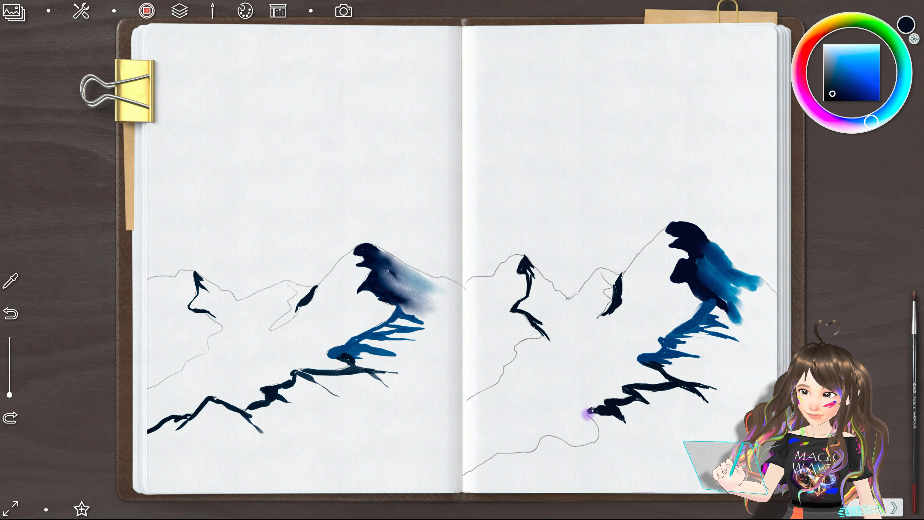
mouse_move(587, 411)
left_mouse_down()
mouse_move(599, 436)
mouse_move(587, 429)
left_mouse_up()
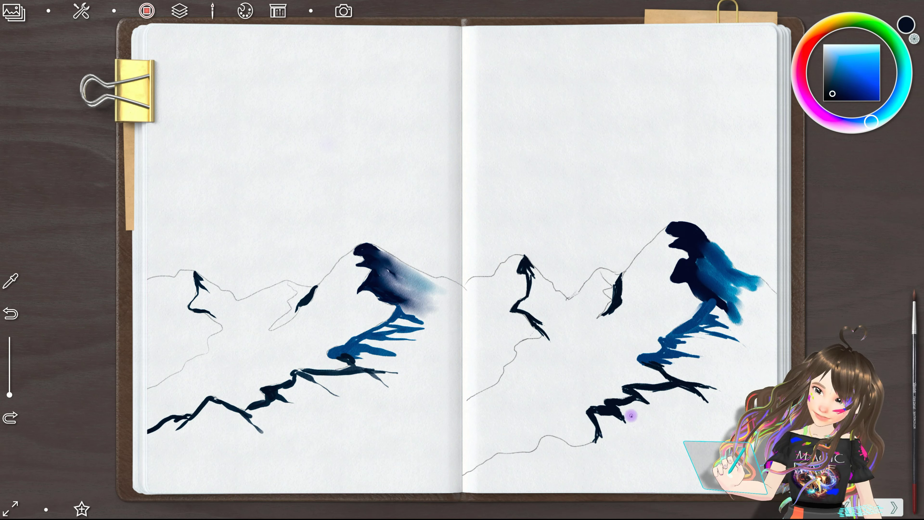
left_click_drag(597, 435, 566, 449)
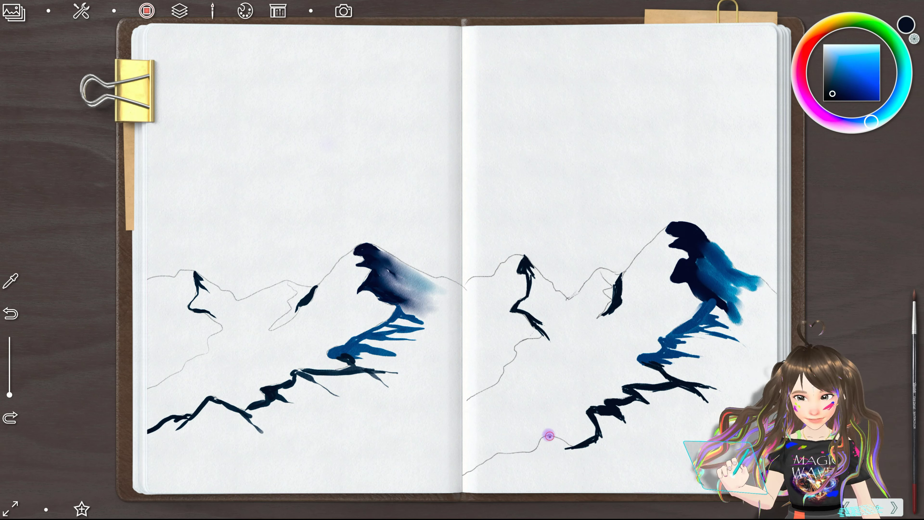
Step: Join and darken the ridge tail, then carry it with a larger brush to the page edge
left_click_drag(547, 434, 568, 452)
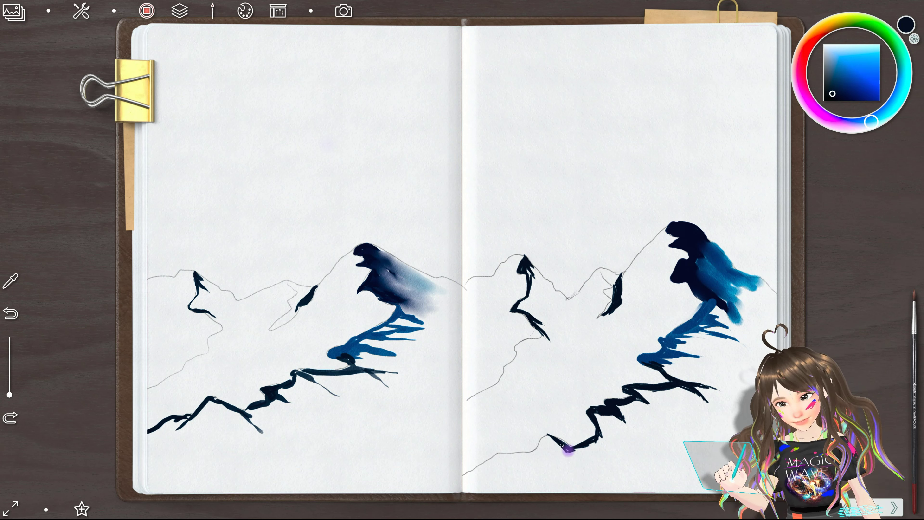
left_click_drag(569, 450, 539, 437)
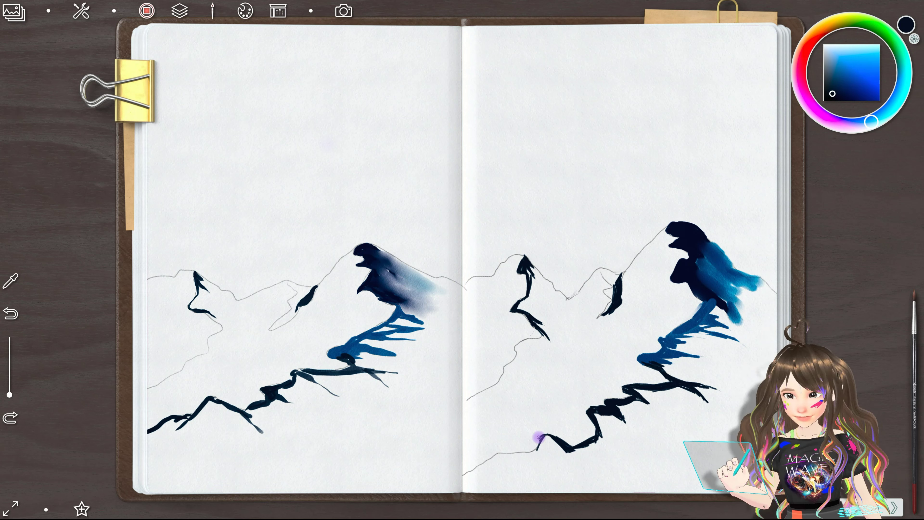
left_click_drag(540, 440, 517, 468)
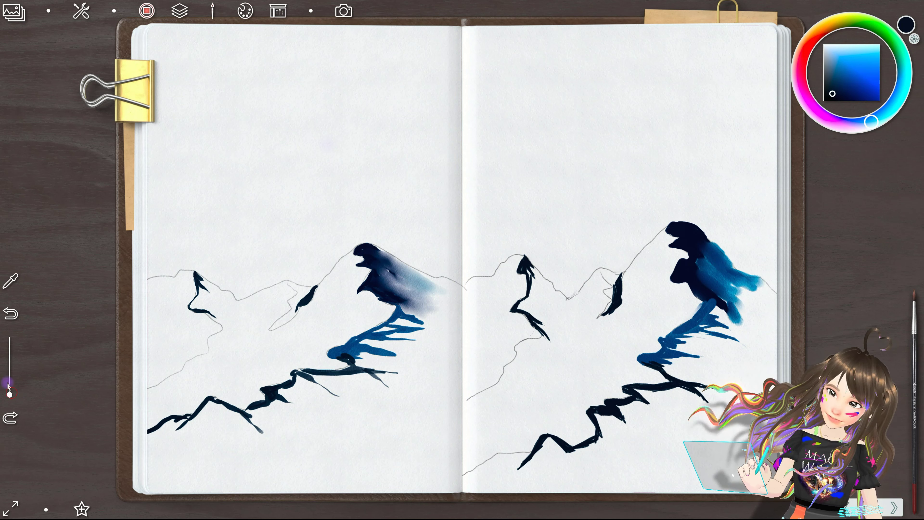
left_click_drag(10, 395, 11, 368)
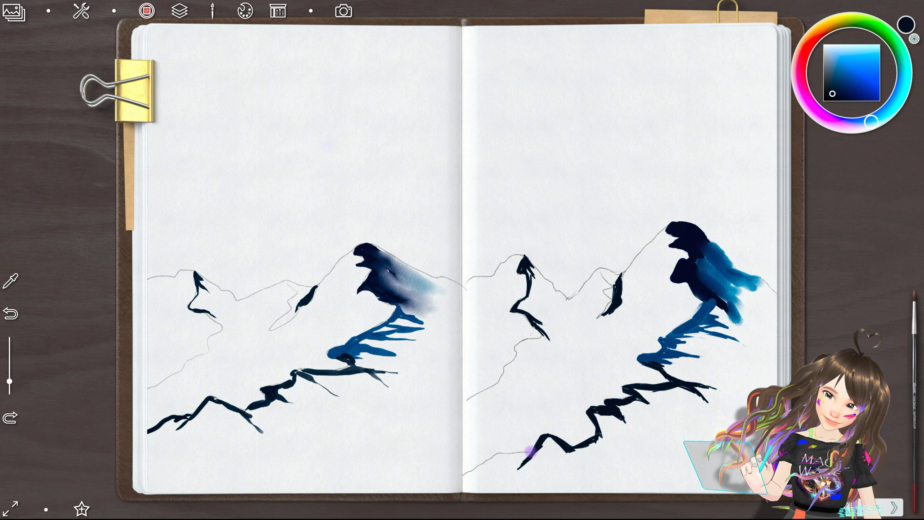
left_click_drag(529, 453, 462, 473)
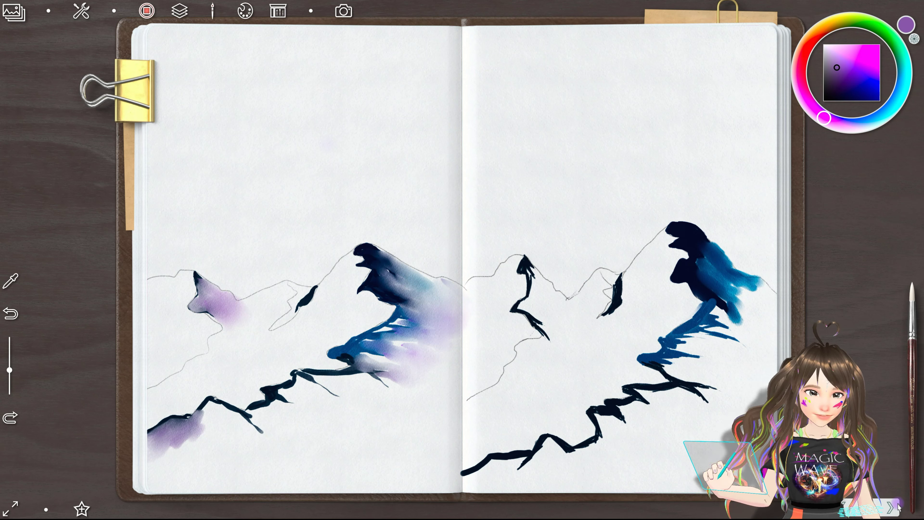
Step: Compare the left-page purple washes with undo/redo, then adjust the hue on the colour wheel
key("ctrl+z")
key("ctrl+z")
key("ctrl+z")
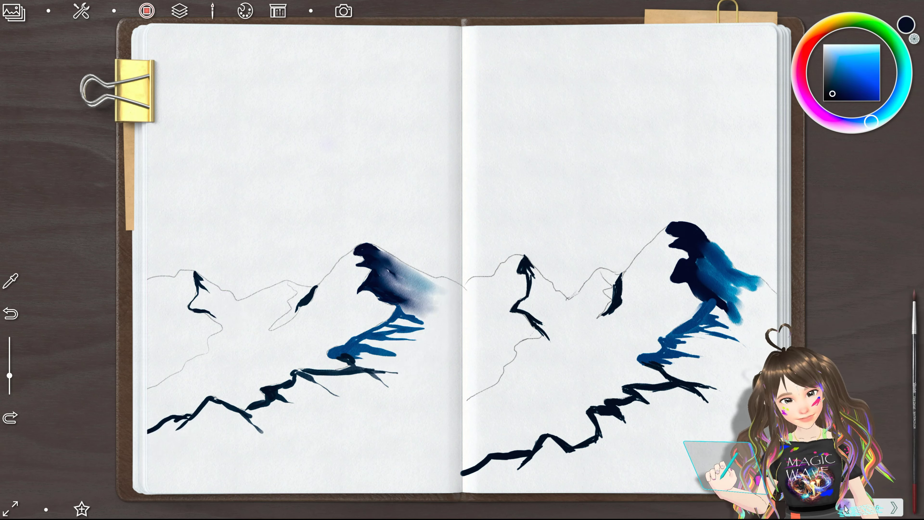
key("ctrl+y")
key("ctrl+y")
key("ctrl+y")
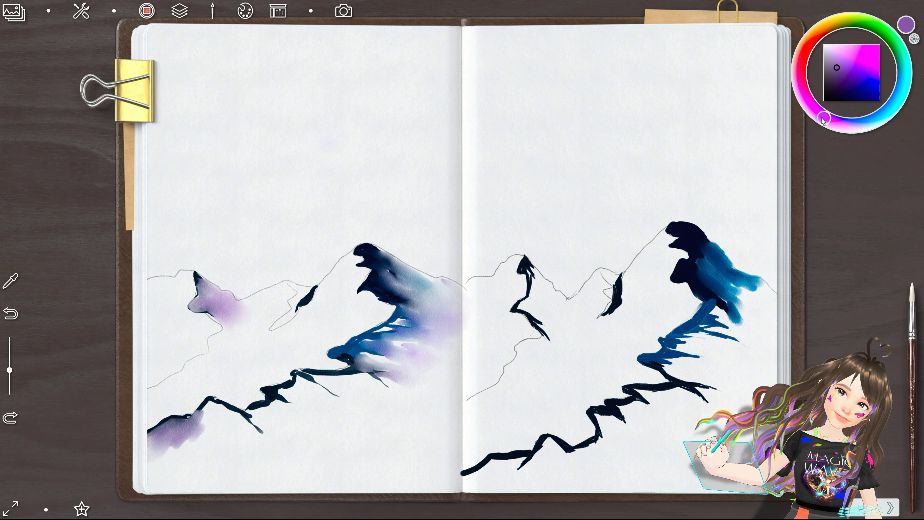
key("ctrl+z")
left_click(819, 115)
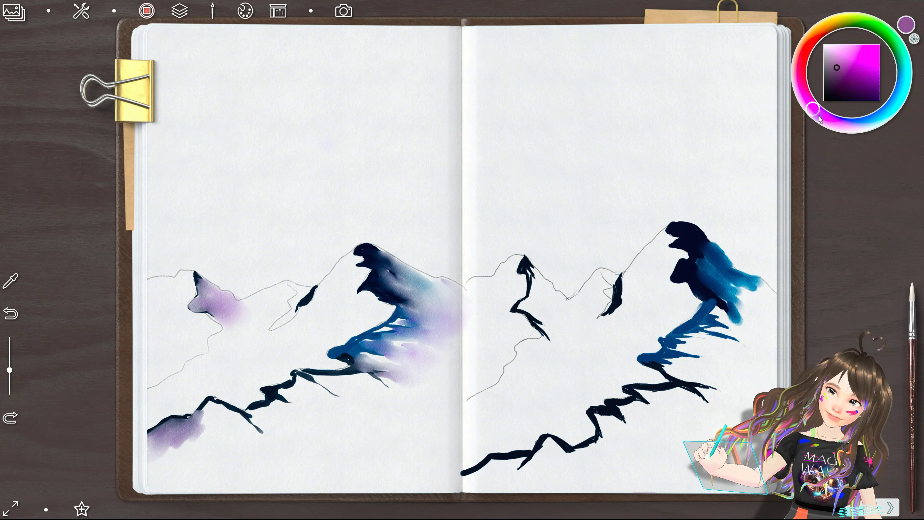
left_click(831, 127)
left_click(885, 114)
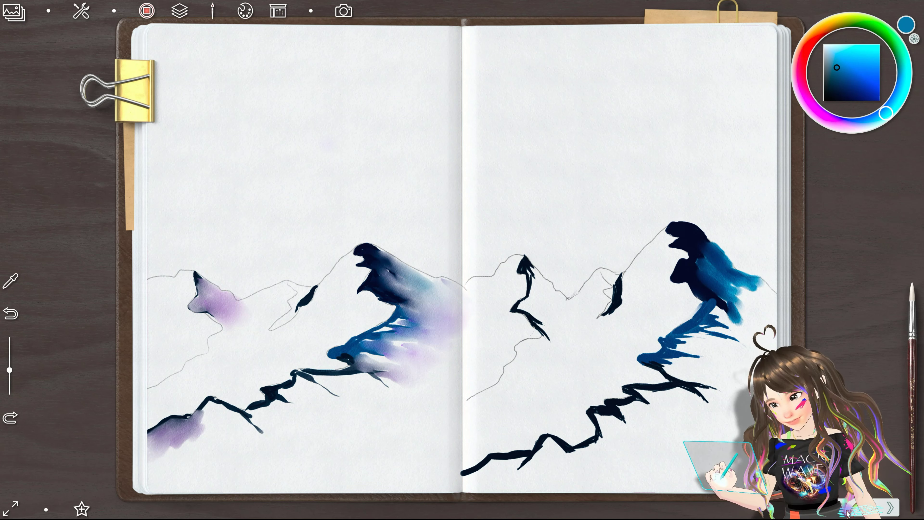
Step: Undo, then restore the left-page ridge lines and purple washes with the arrow buttons
left_click(845, 507)
left_click(845, 507)
left_click(845, 508)
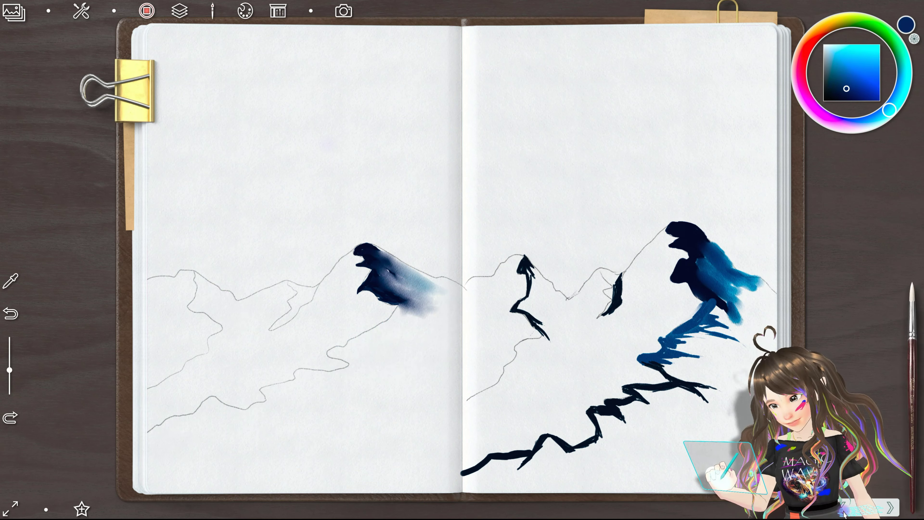
left_click(892, 508)
left_click(893, 507)
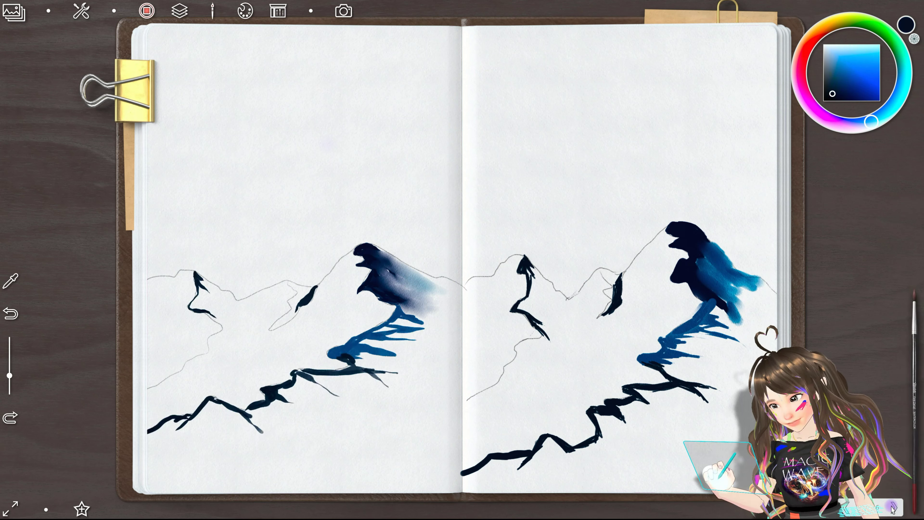
left_click(893, 507)
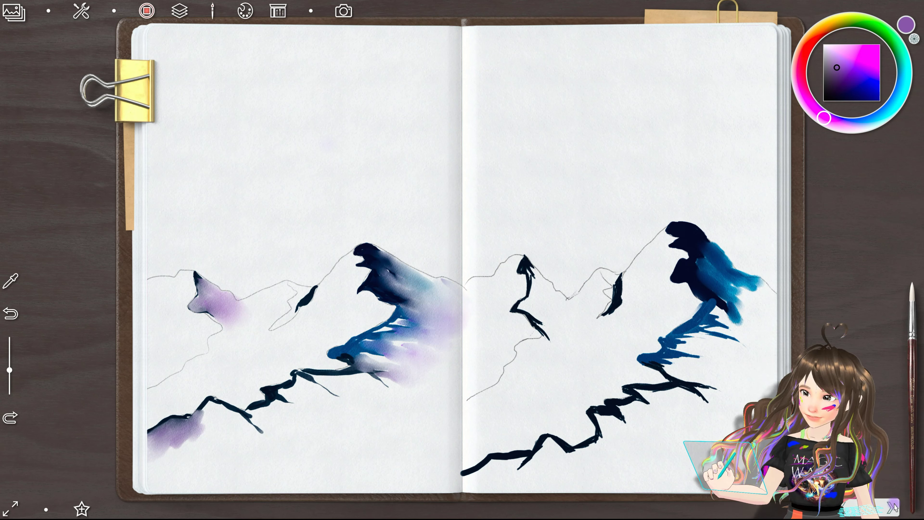
Step: Brush and deepen a purple wash on the second-page peak, varying the brush size
mouse_move(9, 369)
left_mouse_down()
mouse_move(9, 393)
mouse_move(9, 366)
left_mouse_up()
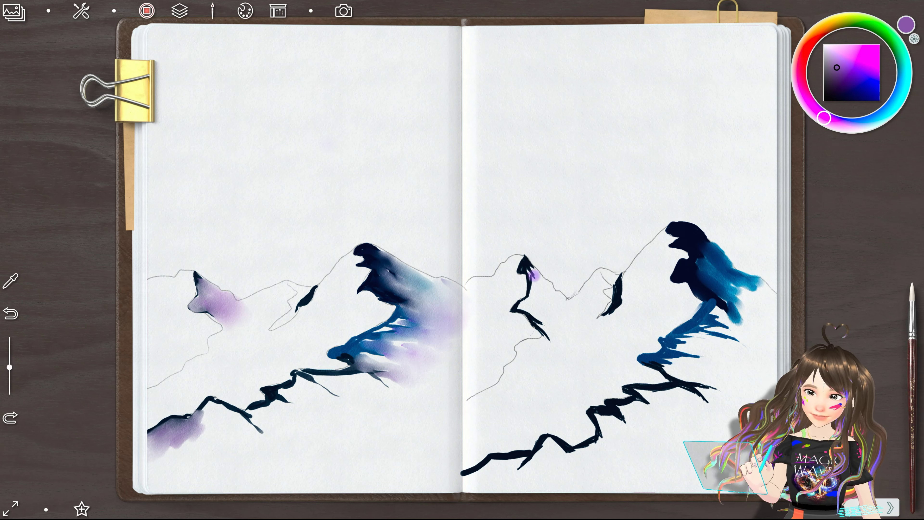
left_click_drag(533, 270, 558, 302)
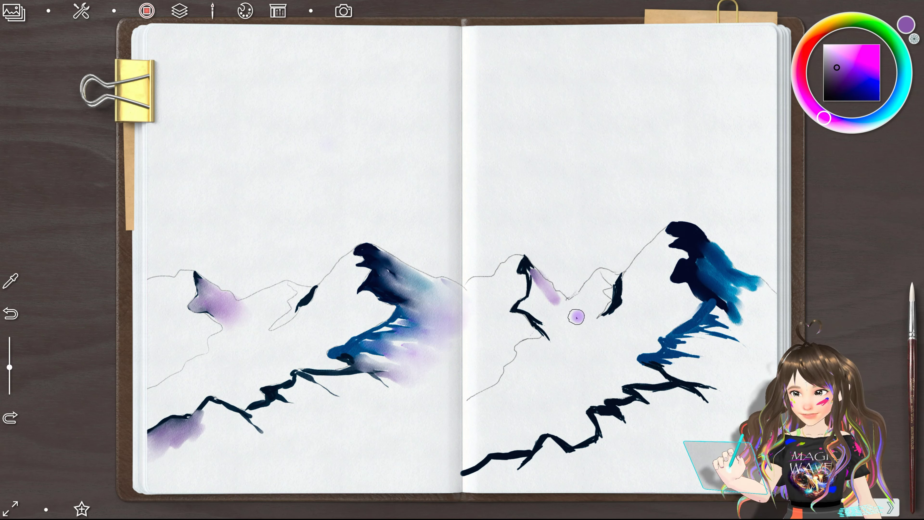
left_click_drag(9, 367, 10, 323)
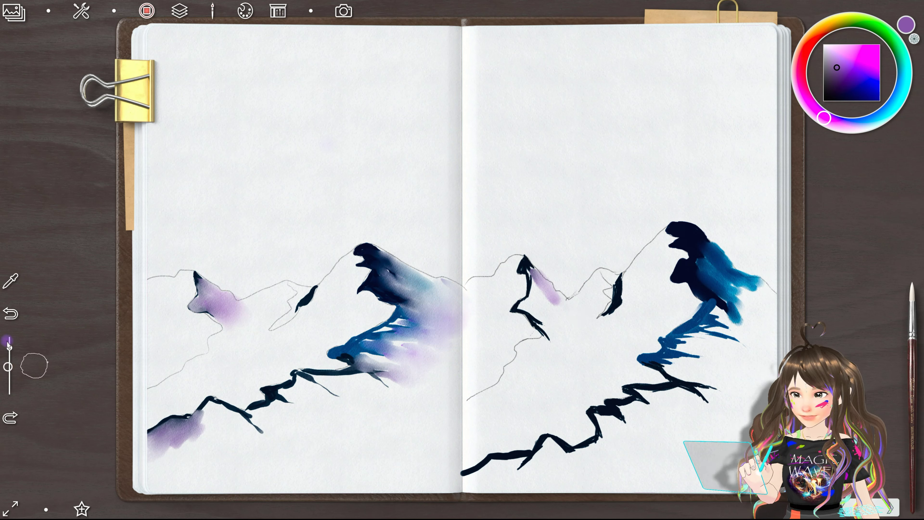
mouse_move(532, 273)
left_mouse_down()
mouse_move(551, 295)
mouse_move(547, 320)
mouse_move(535, 310)
mouse_move(560, 334)
left_mouse_up()
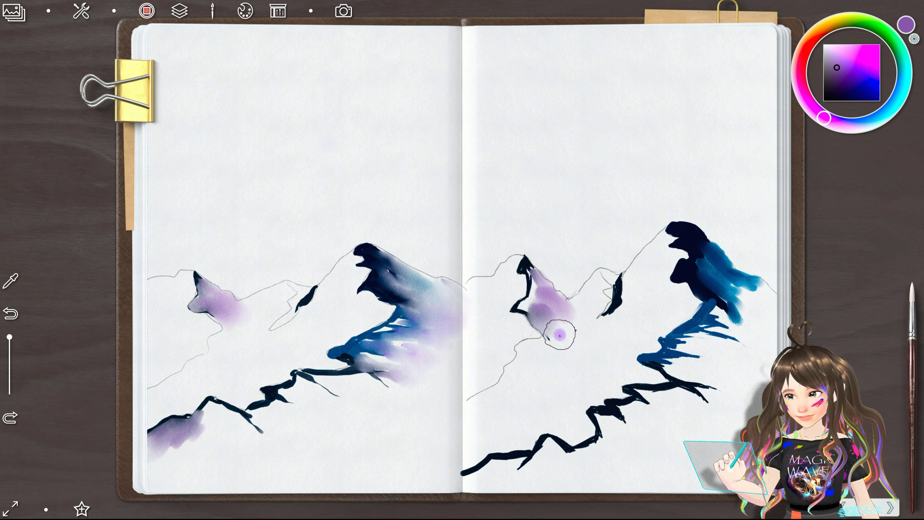
mouse_move(545, 309)
left_mouse_down()
mouse_move(524, 299)
mouse_move(533, 302)
mouse_move(507, 264)
mouse_move(533, 274)
mouse_move(525, 271)
left_mouse_up()
Step: With a smaller brush, wash purple onto the blue mountain's slope and open the brush box
left_click_drag(9, 337, 10, 368)
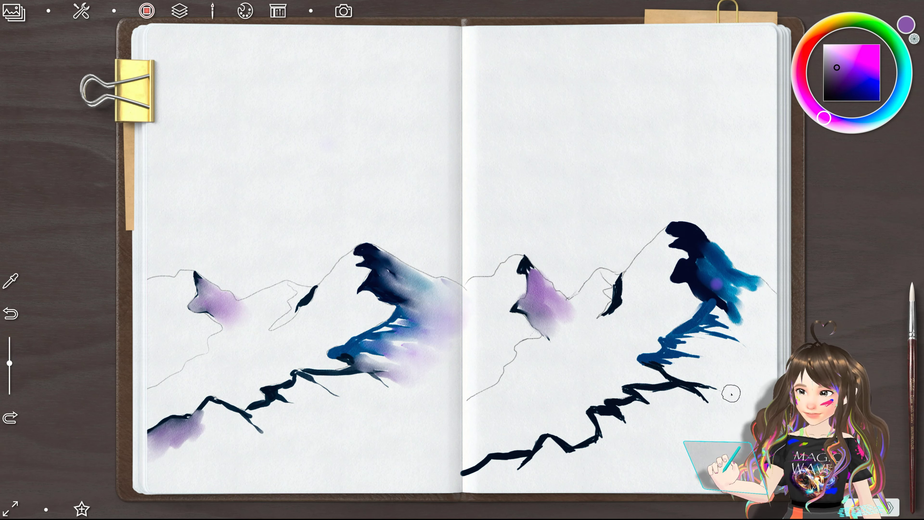
mouse_move(736, 282)
left_mouse_down()
mouse_move(764, 290)
mouse_move(742, 313)
mouse_move(753, 322)
left_mouse_up()
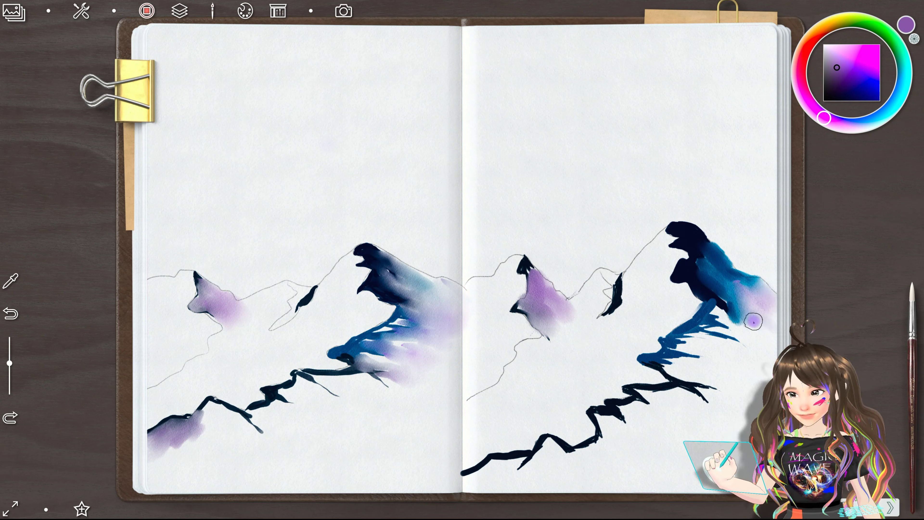
left_click(913, 371)
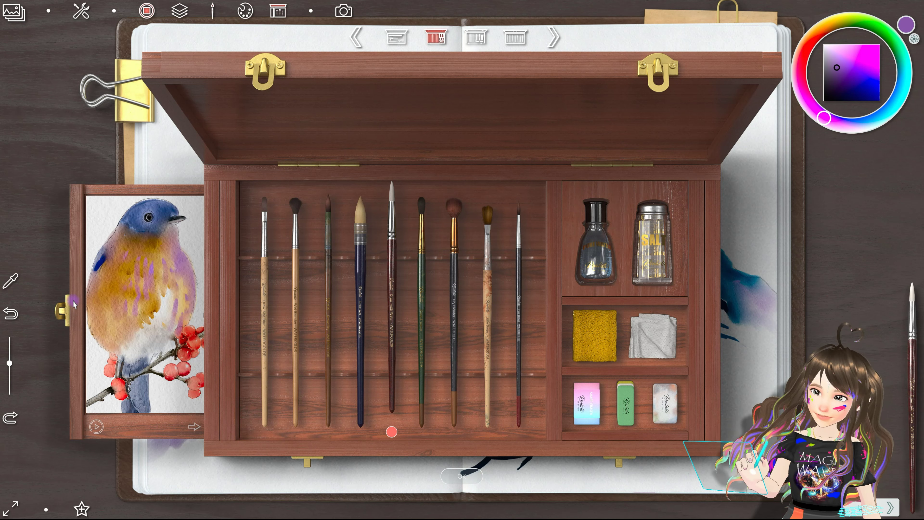
Step: Close the brush box and lay a purple wash below the tall right-page peak
left_click(460, 476)
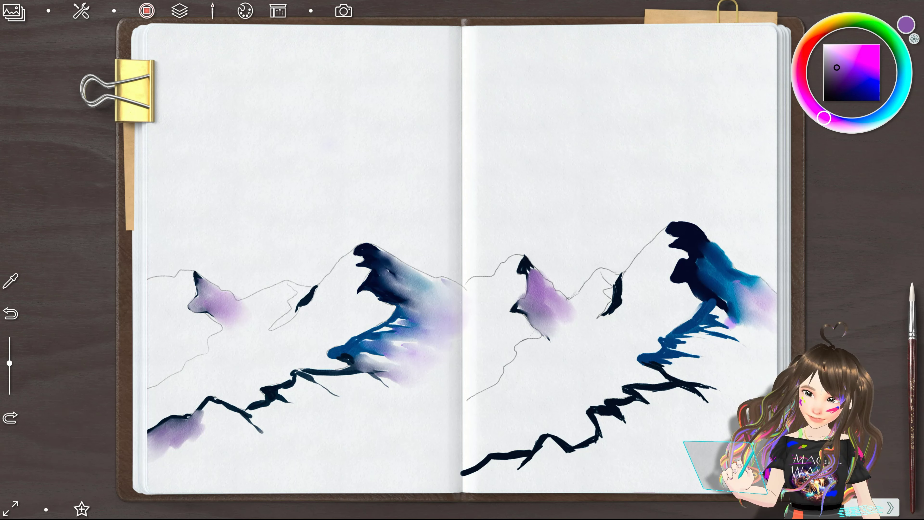
mouse_move(726, 320)
left_mouse_down()
mouse_move(756, 340)
mouse_move(713, 317)
mouse_move(773, 339)
left_mouse_up()
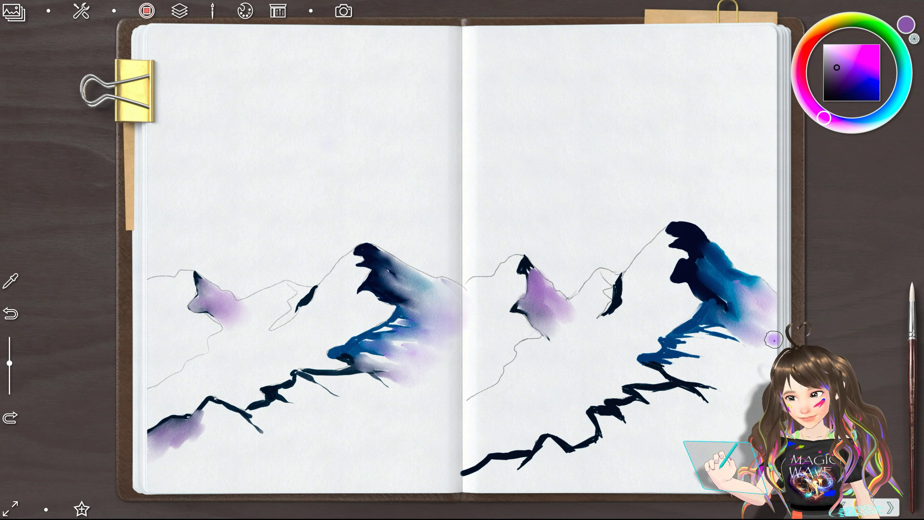
Step: Blend the purple into the blue below the peak and dab purple on the lowest ridge
mouse_move(773, 339)
left_mouse_down()
mouse_move(713, 339)
mouse_move(691, 350)
mouse_move(689, 369)
mouse_move(674, 368)
mouse_move(708, 385)
left_mouse_up()
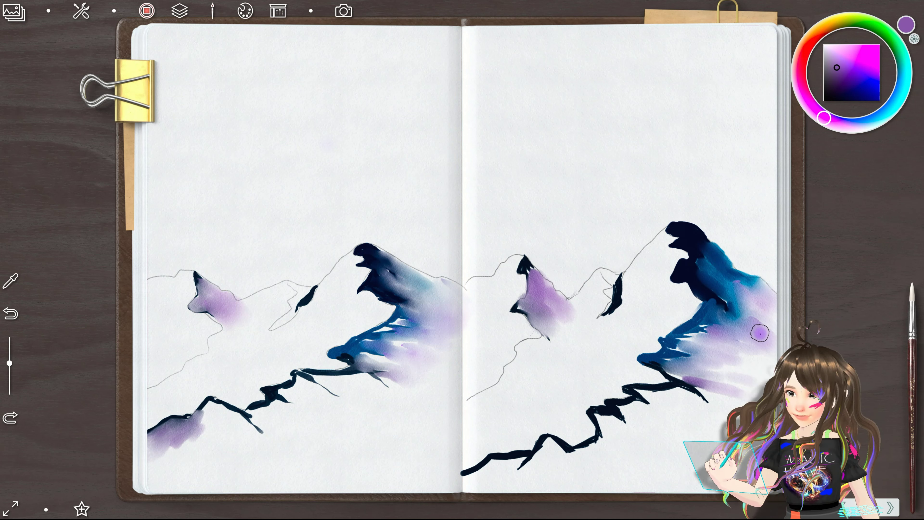
mouse_move(513, 454)
left_mouse_down()
mouse_move(525, 459)
mouse_move(502, 481)
mouse_move(475, 475)
mouse_move(492, 497)
mouse_move(484, 482)
left_mouse_up()
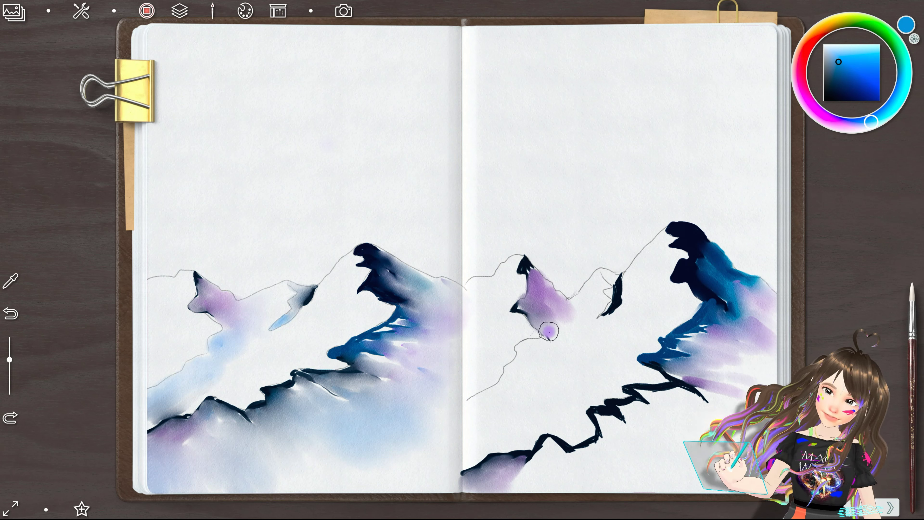
Step: Paint a blue-purple wash down from the purple peak and blend purple dabs into it
left_click_drag(549, 332, 538, 348)
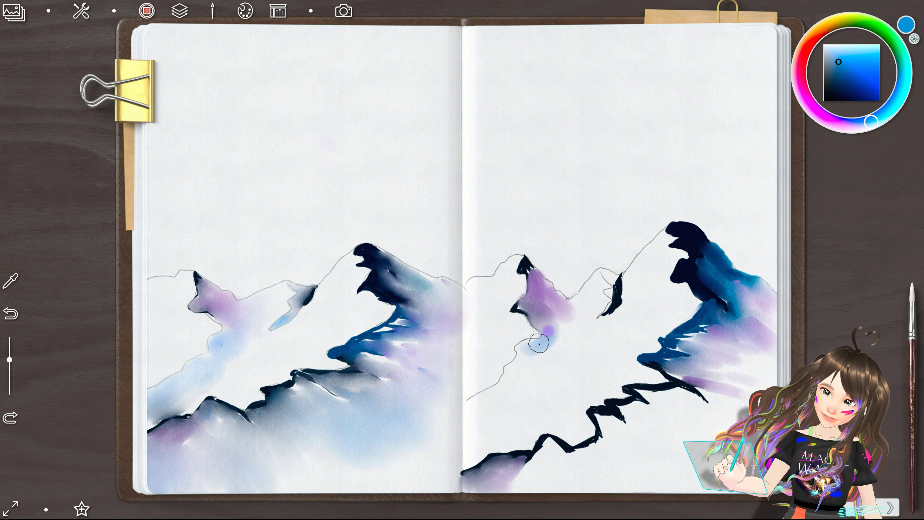
mouse_move(557, 336)
left_mouse_down()
mouse_move(520, 353)
mouse_move(514, 372)
left_mouse_up()
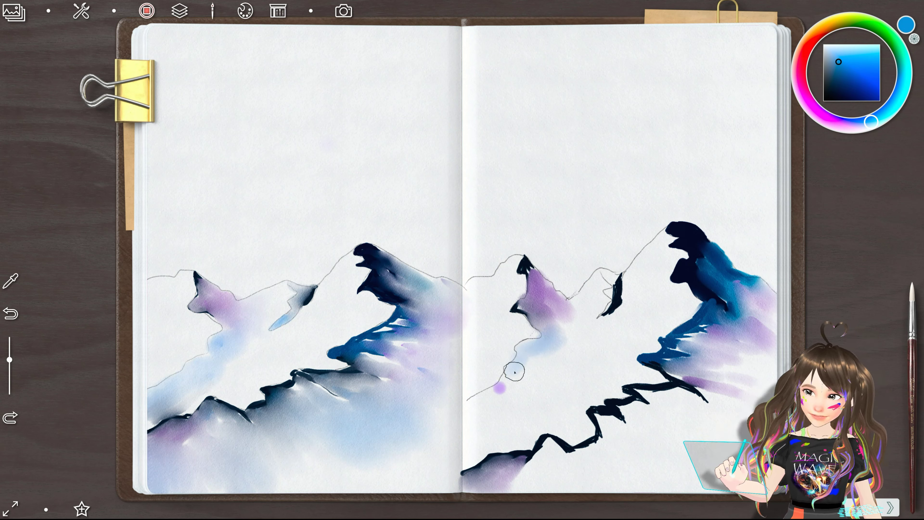
mouse_move(472, 409)
left_mouse_down()
mouse_move(495, 398)
mouse_move(519, 408)
mouse_move(532, 391)
mouse_move(494, 407)
mouse_move(509, 392)
mouse_move(477, 427)
mouse_move(478, 415)
mouse_move(469, 423)
mouse_move(471, 450)
mouse_move(471, 400)
left_mouse_up()
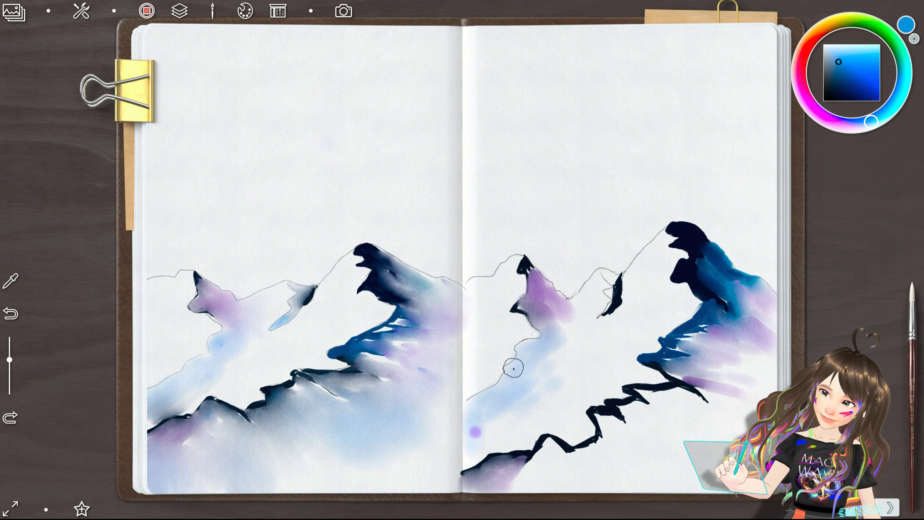
mouse_move(469, 431)
left_mouse_down()
mouse_move(503, 418)
mouse_move(556, 357)
mouse_move(526, 425)
mouse_move(471, 459)
left_mouse_up()
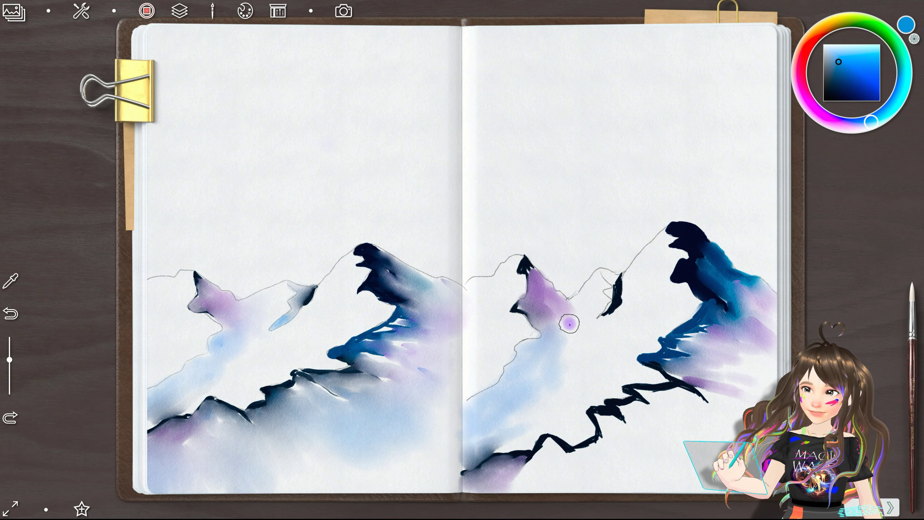
Step: Lay soft blue-grey washes under the black ridges with a larger brush, then undo the smear
mouse_move(656, 392)
left_mouse_down()
mouse_move(700, 401)
mouse_move(689, 419)
left_mouse_up()
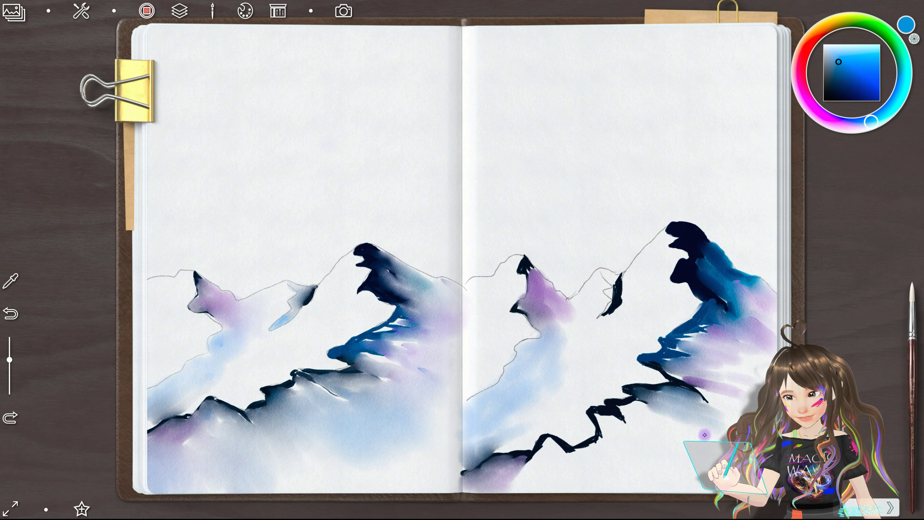
left_click_drag(683, 439, 658, 421)
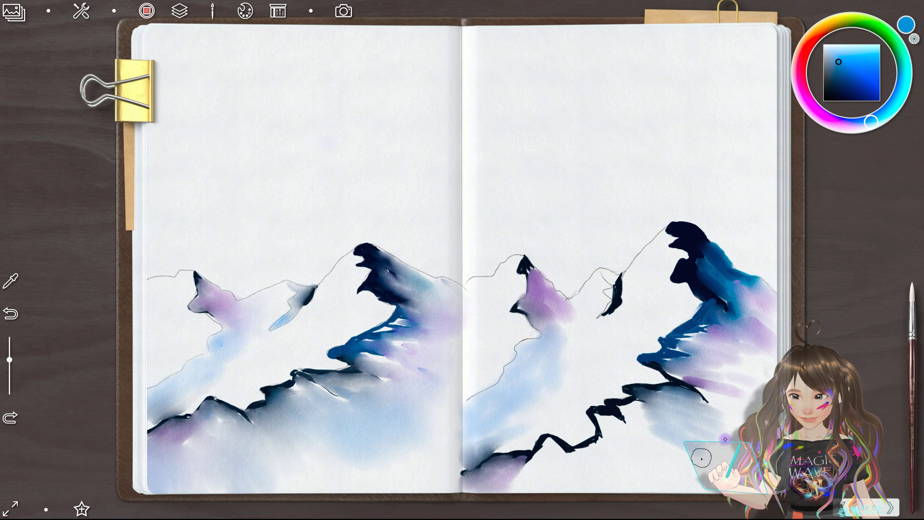
left_click_drag(9, 359, 9, 337)
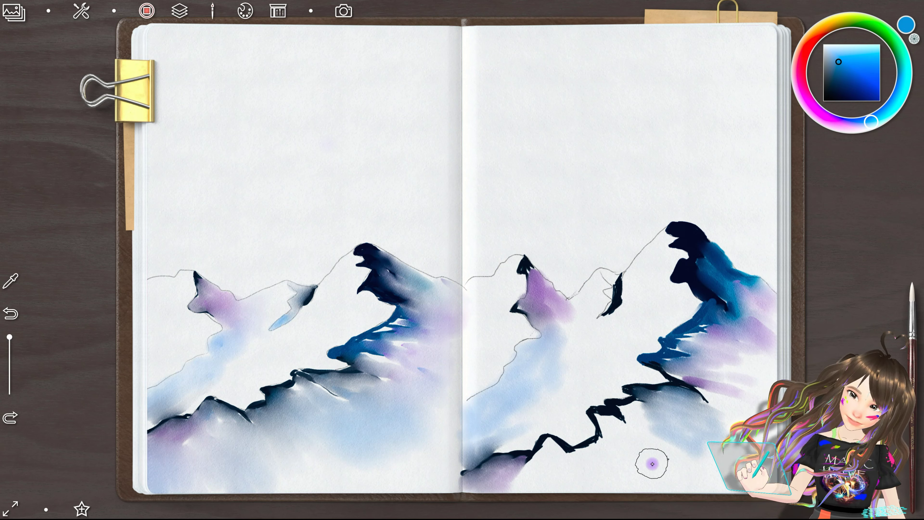
left_click_drag(635, 404, 689, 403)
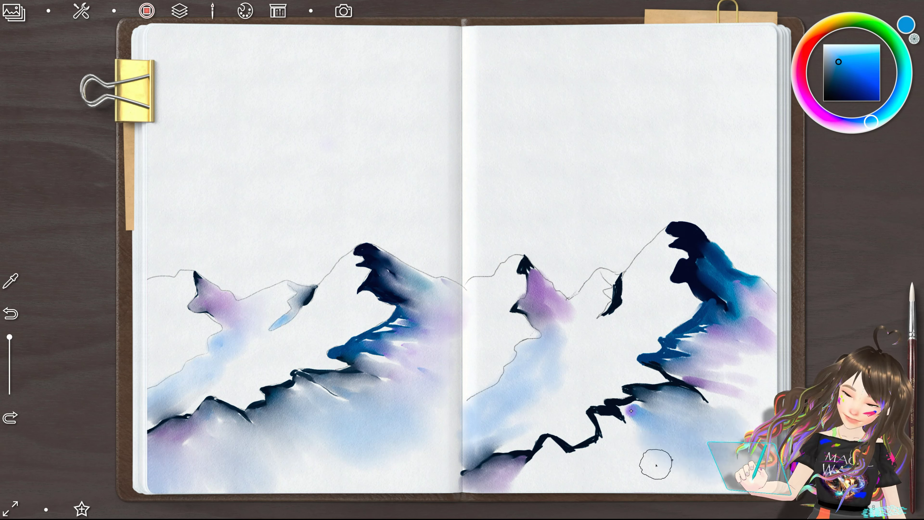
left_click_drag(633, 414, 601, 450)
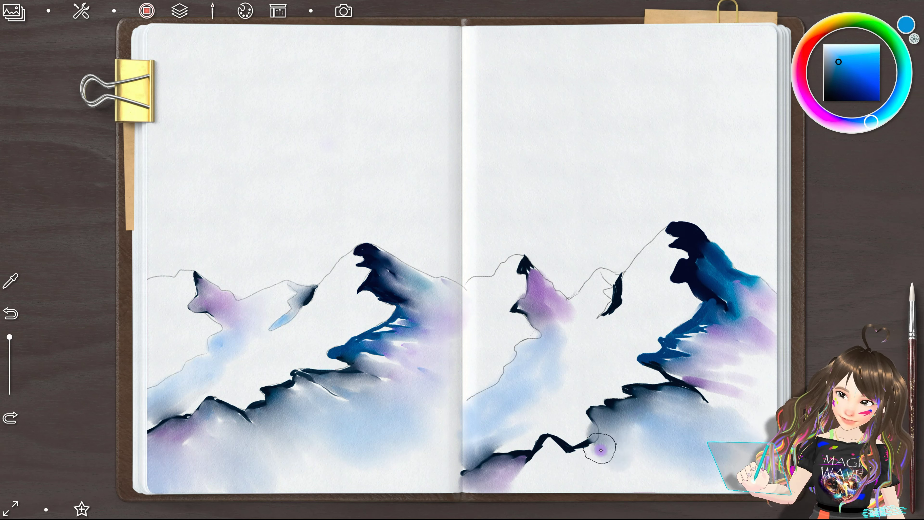
left_click_drag(596, 455, 580, 433)
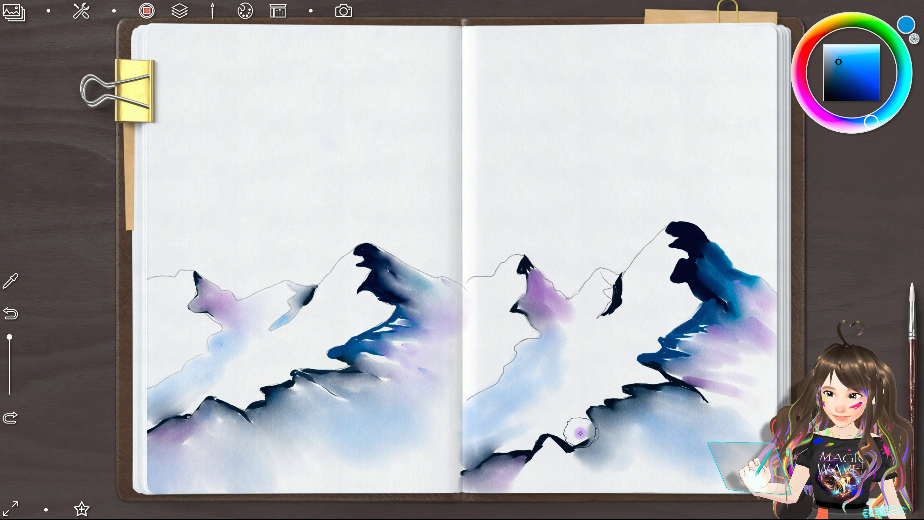
left_click(10, 313)
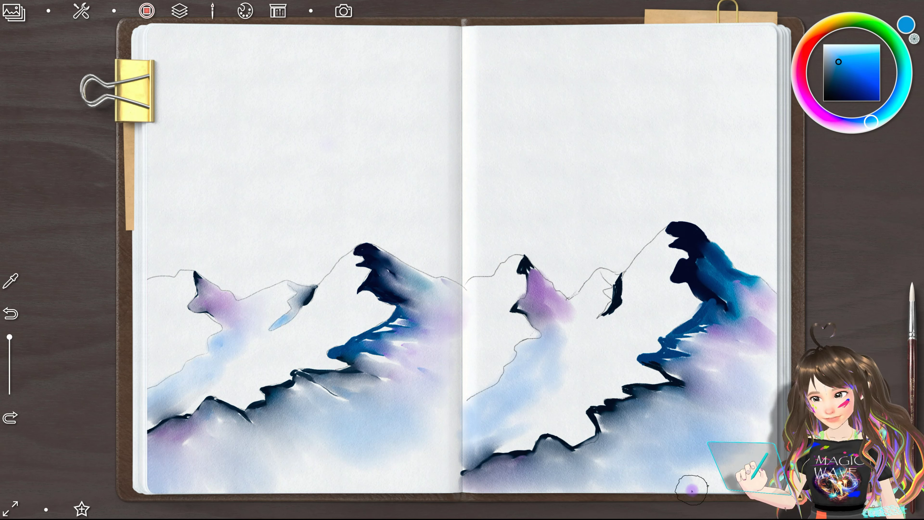
Step: Add blue and purple washes down the tall right peak and deepen the left peak's purple
left_click_drag(718, 264, 757, 285)
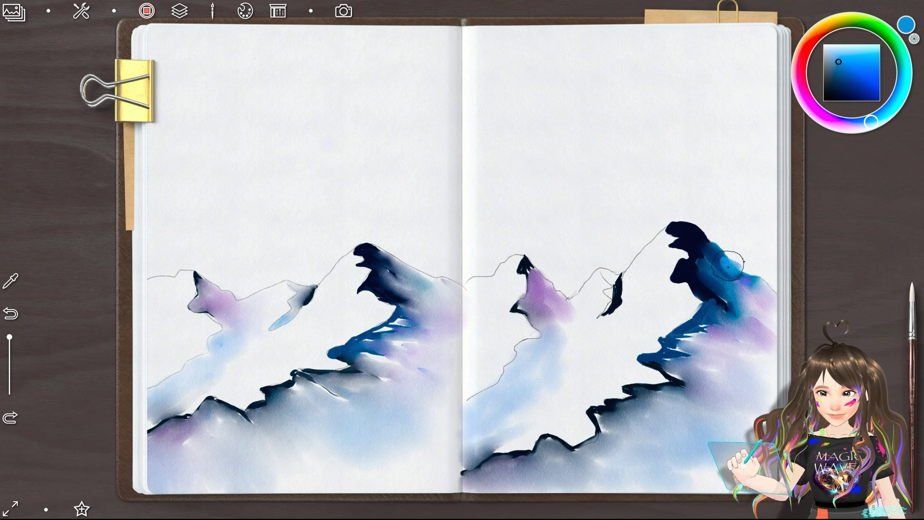
left_click_drag(756, 284, 773, 311)
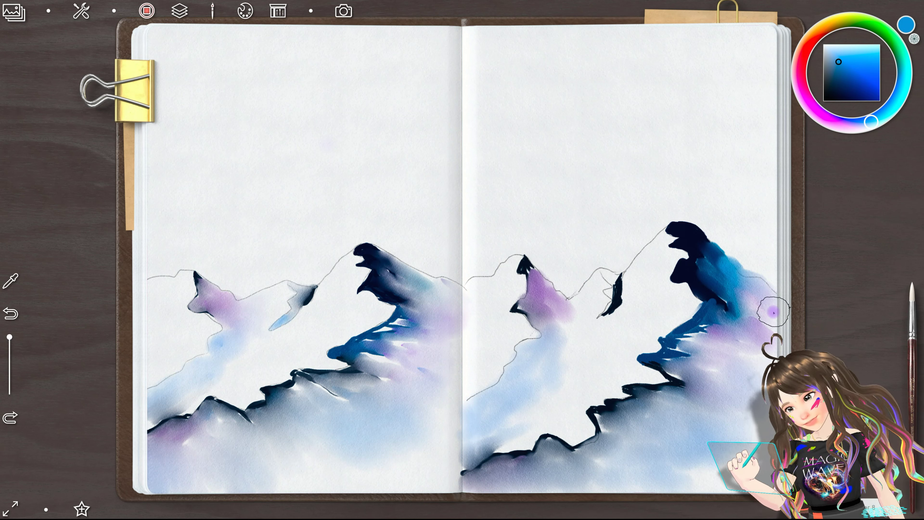
mouse_move(531, 269)
left_mouse_down()
mouse_move(537, 278)
mouse_move(525, 268)
left_mouse_up()
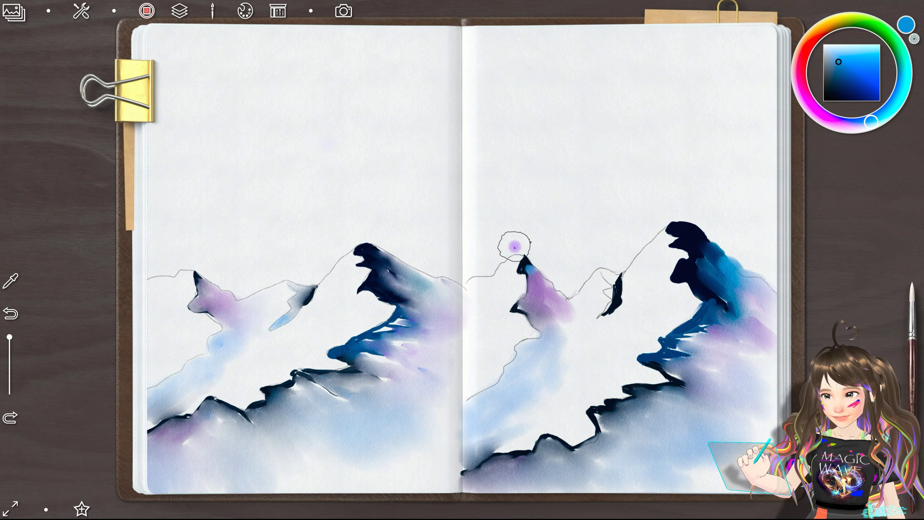
Step: Wash blue onto the small middle peak, then add purple and dark blue beneath it with a smaller brush
left_click_drag(608, 258, 598, 271)
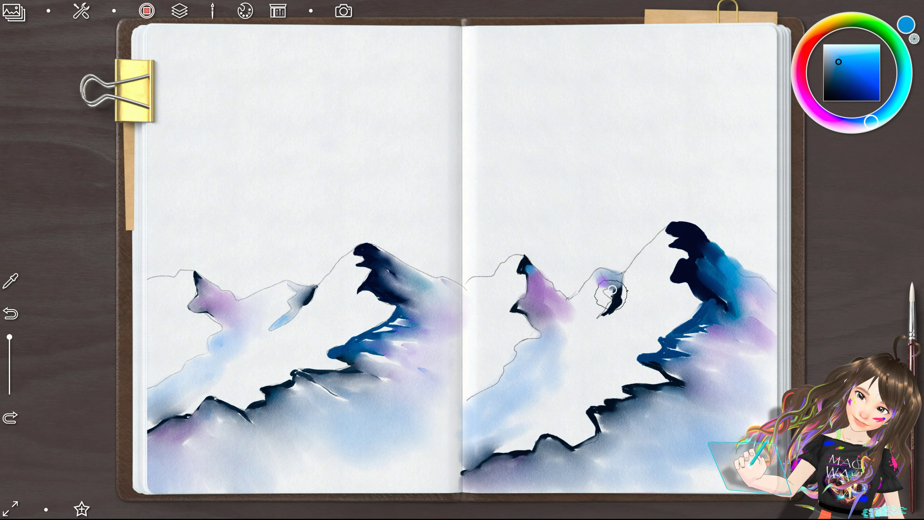
left_click_drag(10, 391, 7, 402)
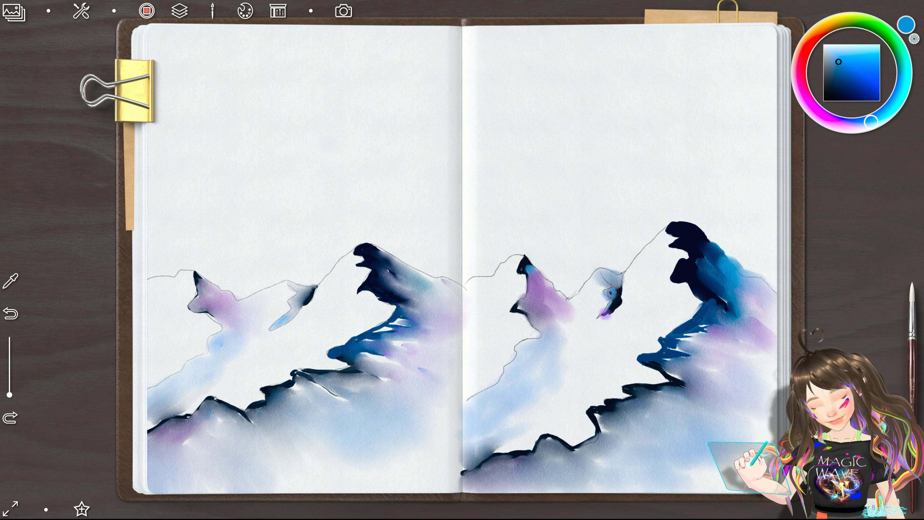
left_click(604, 271)
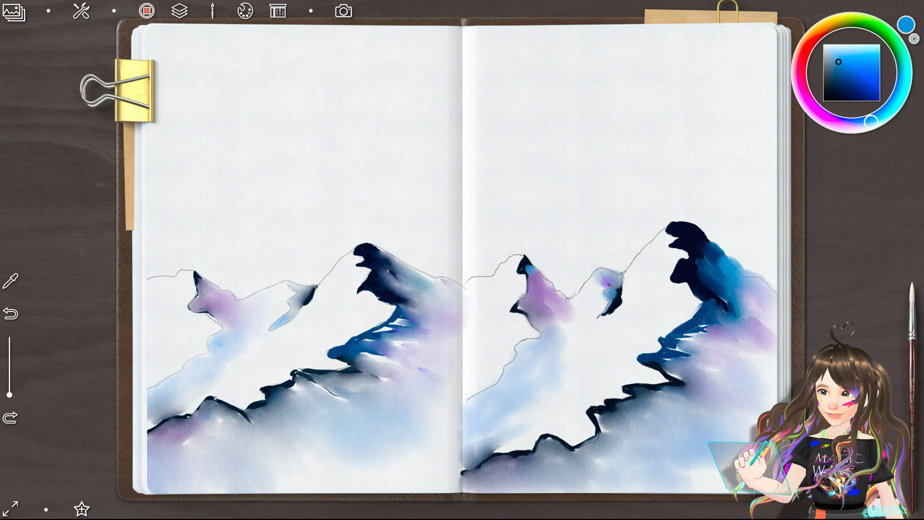
left_click_drag(613, 285, 605, 311)
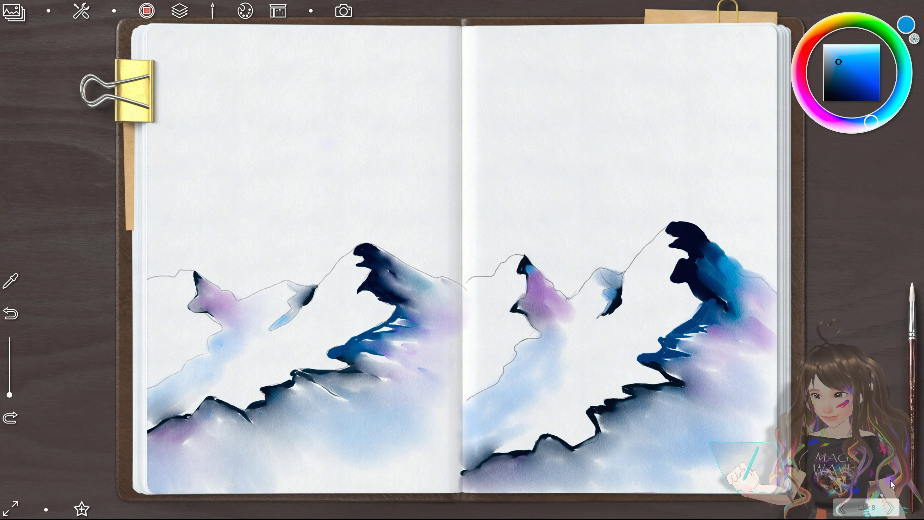
Step: Switch the paint to dark navy, then pick a new brush from the brush box
left_click(891, 507)
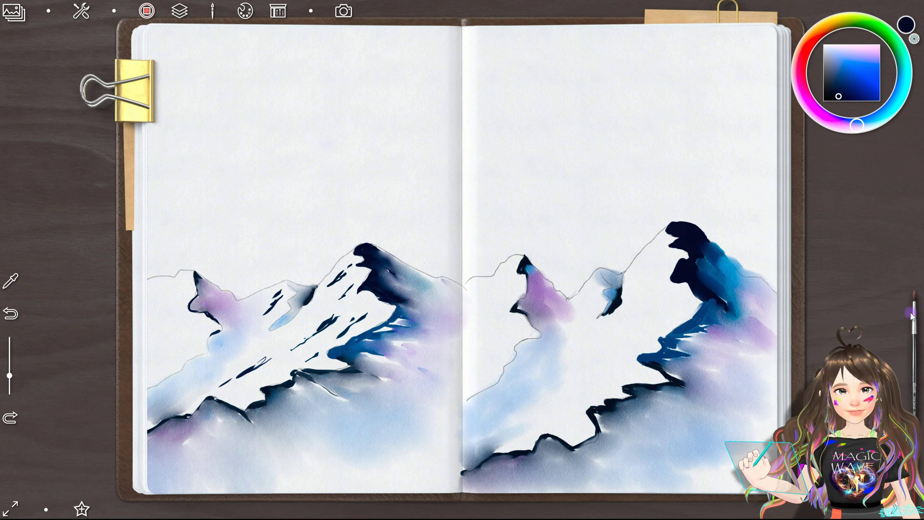
left_click(912, 324)
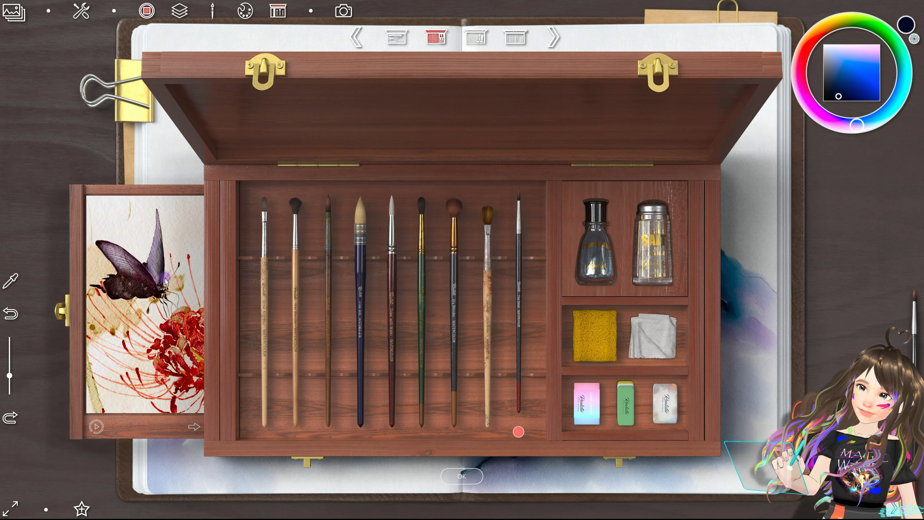
left_click(461, 477)
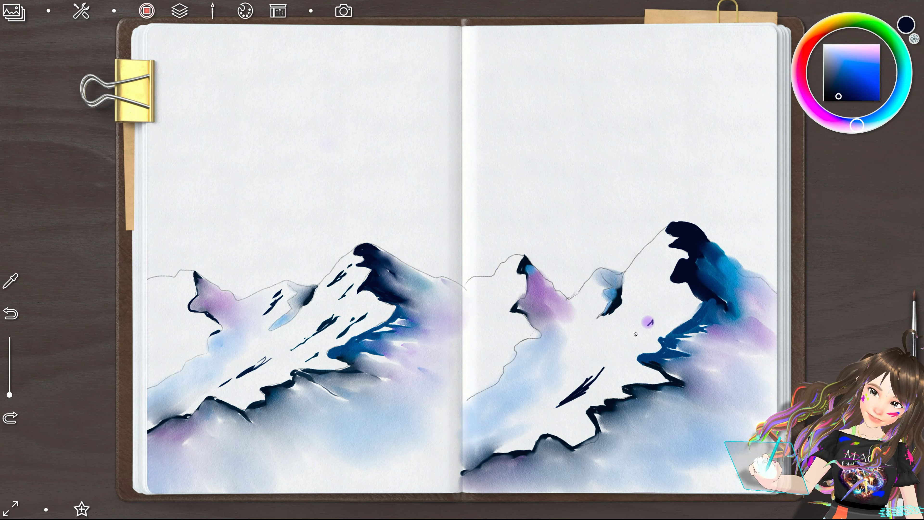
Step: Paint dark diagonal streaks down the right-page slope and short purple strokes near the peaks
left_click_drag(654, 313, 614, 349)
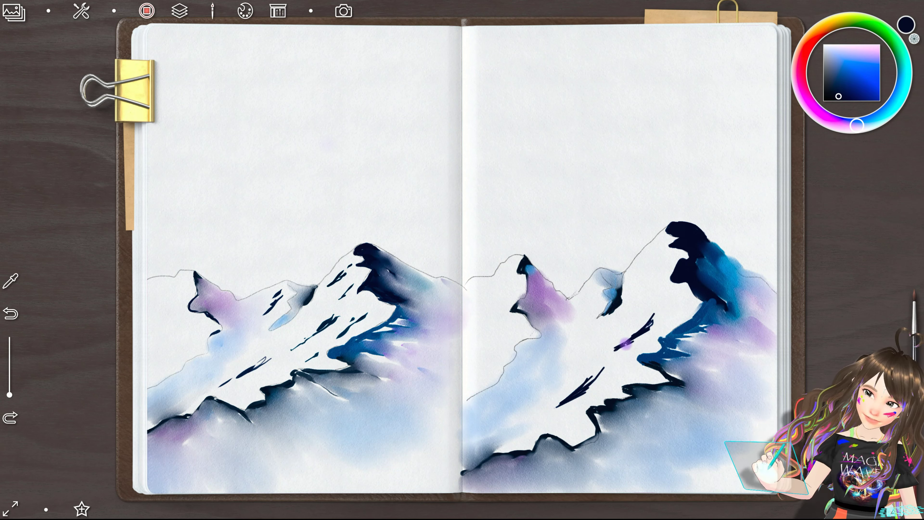
left_click_drag(626, 366, 615, 375)
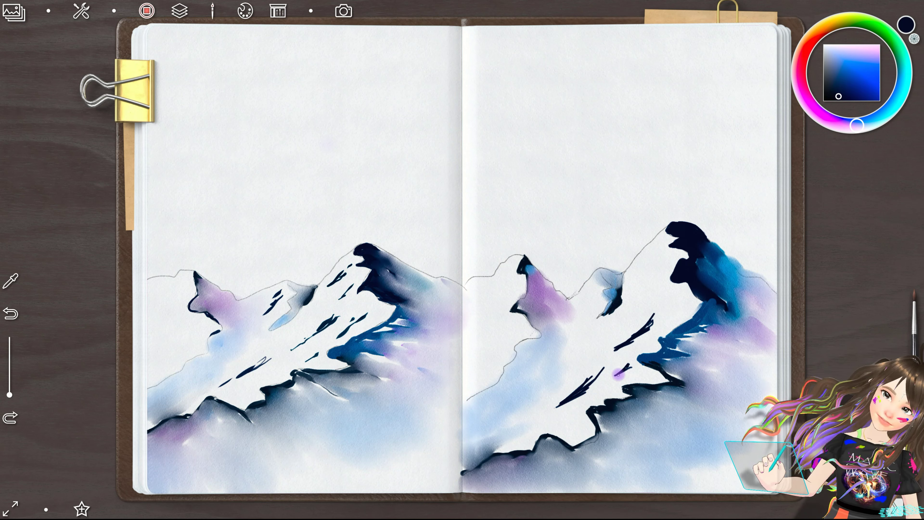
mouse_move(586, 297)
left_mouse_down()
mouse_move(592, 285)
mouse_move(580, 317)
left_mouse_up()
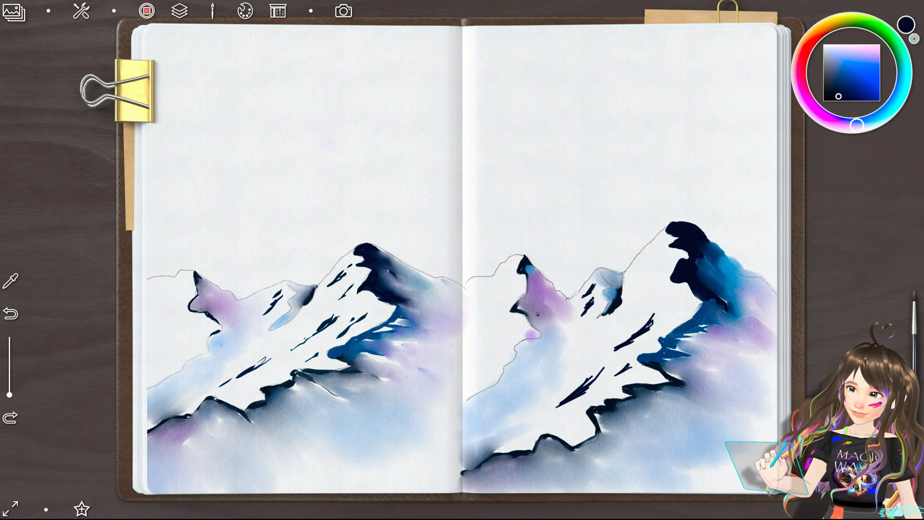
mouse_move(533, 333)
left_mouse_down()
mouse_move(516, 347)
mouse_move(531, 340)
left_mouse_up()
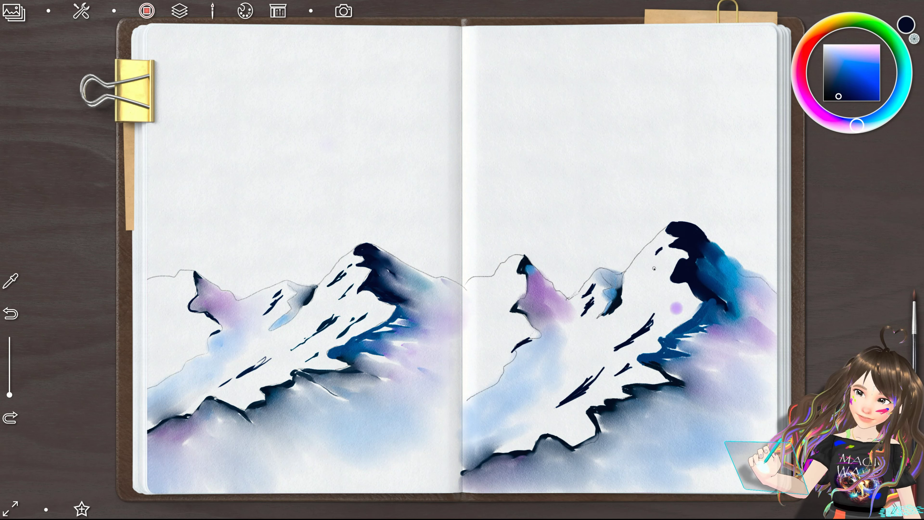
Step: Add thin dark streaks on the big peak's flanks and wash purple along the left peak's edge
left_click_drag(654, 260, 640, 276)
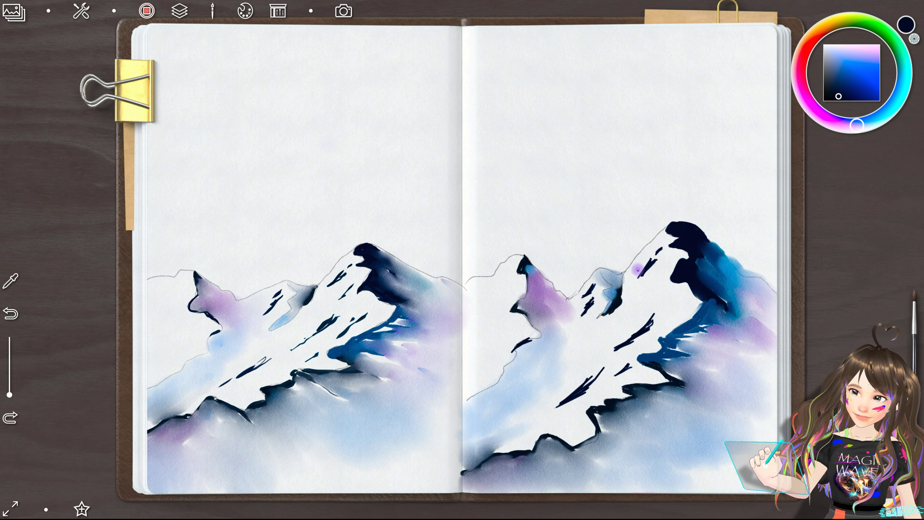
left_click_drag(661, 280, 652, 294)
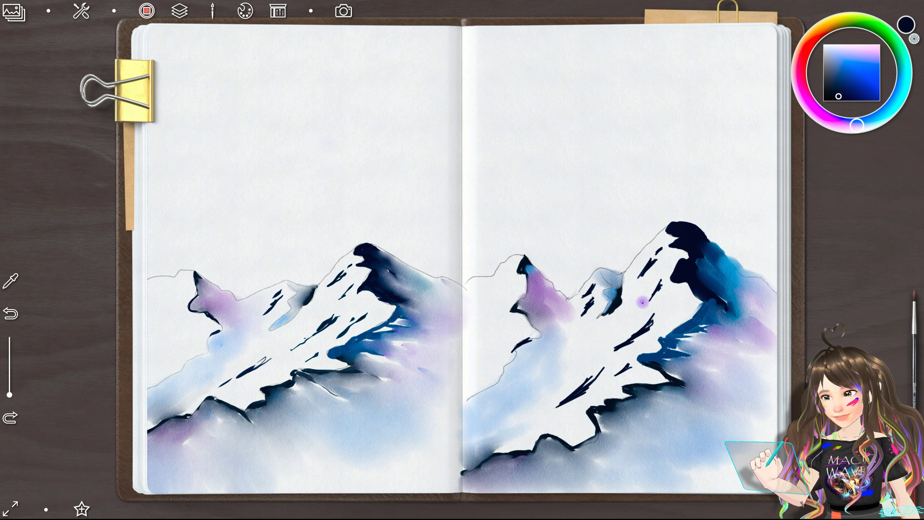
left_click_drag(685, 300, 658, 326)
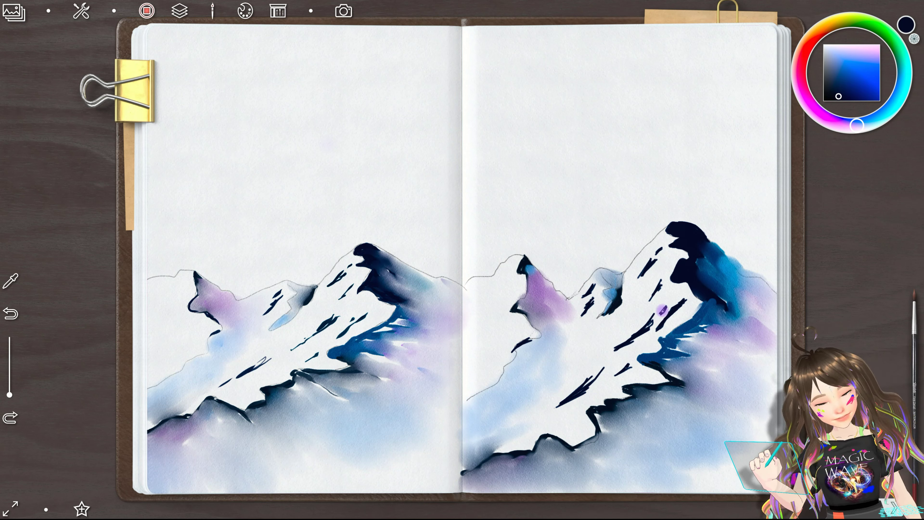
left_click_drag(546, 408, 538, 413)
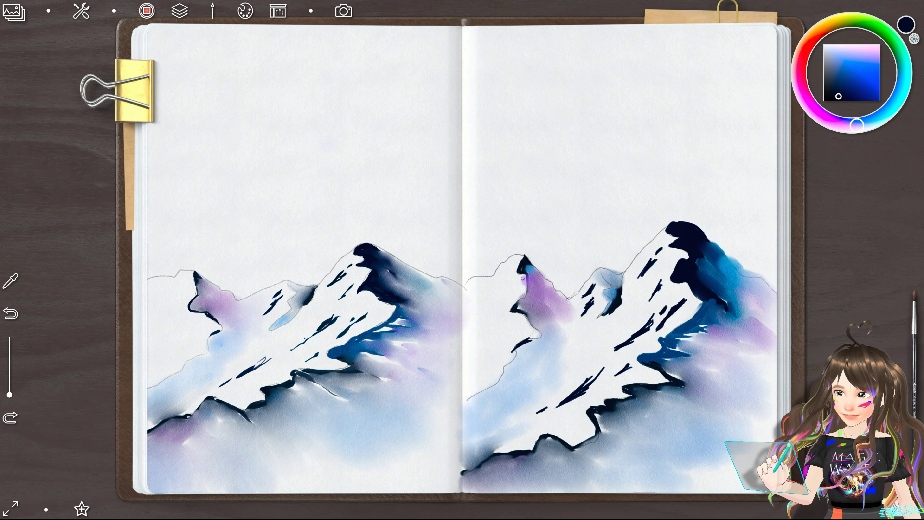
left_click_drag(524, 284, 518, 301)
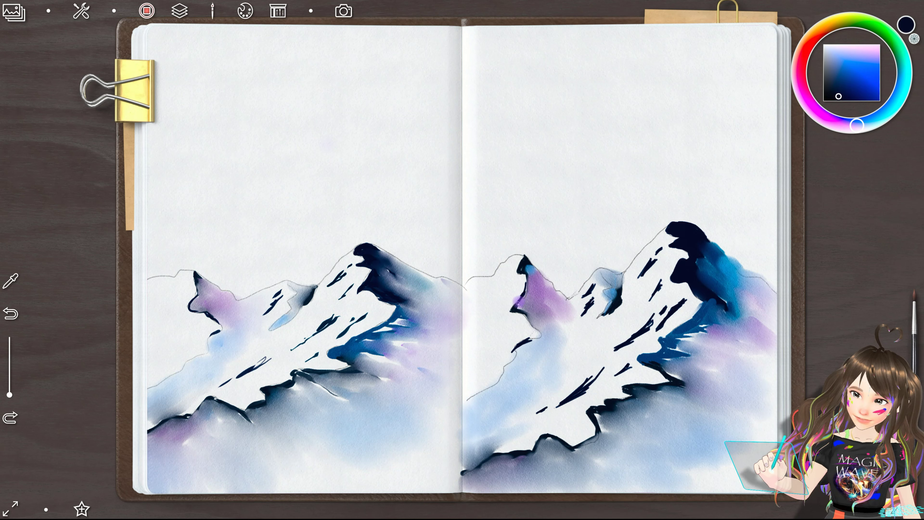
left_click_drag(524, 291, 531, 324)
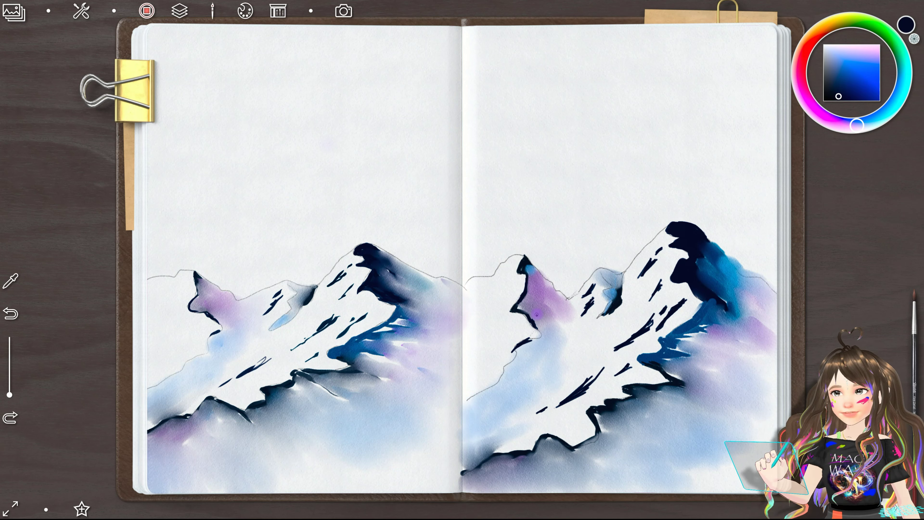
left_click(916, 338)
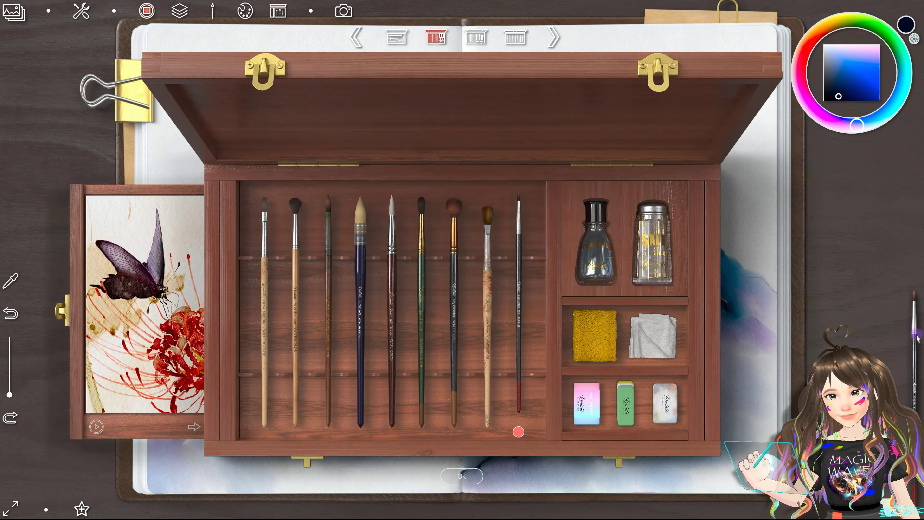
Step: Test the third, pink and green erasers and the tissue on the demo, then confirm the sponge
left_click(664, 402)
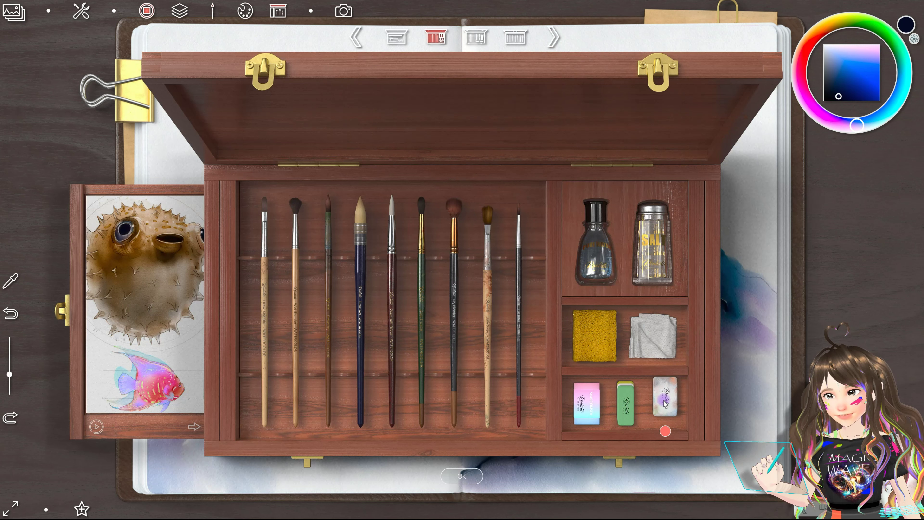
left_click_drag(165, 294, 155, 290)
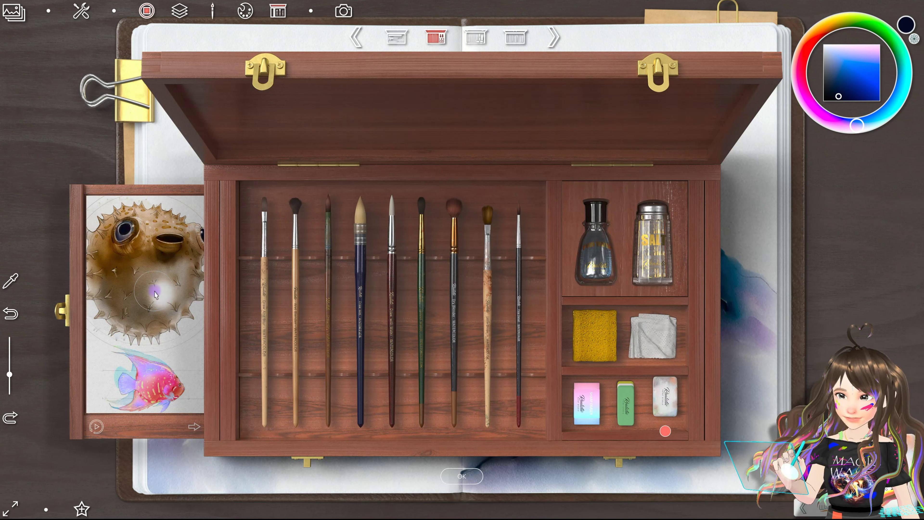
left_click(657, 335)
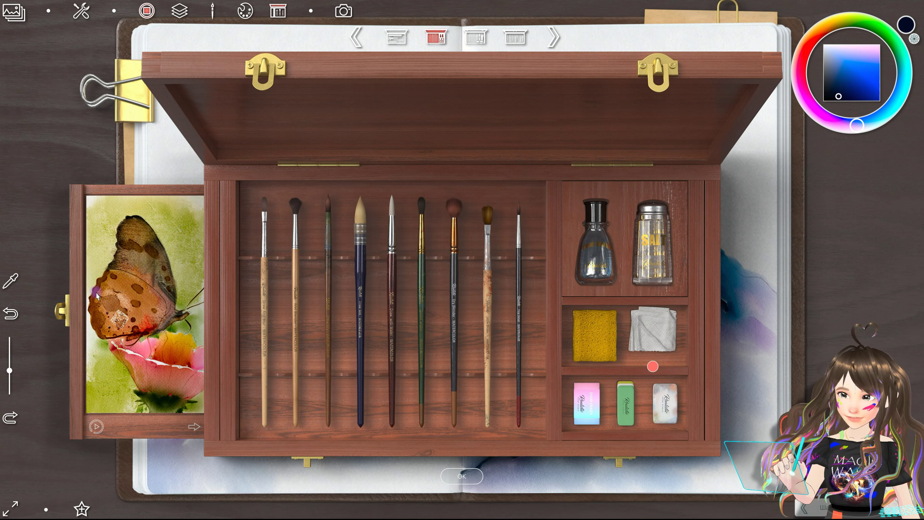
left_click(594, 332)
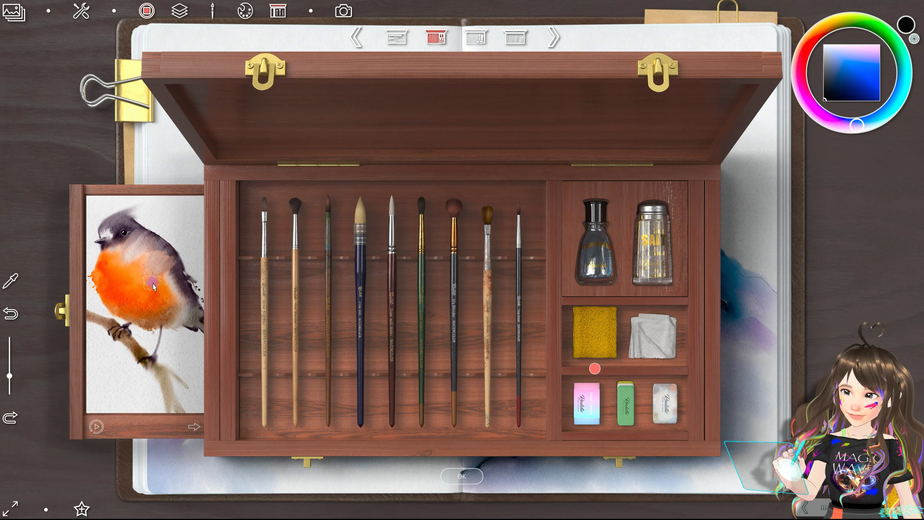
left_click(595, 409)
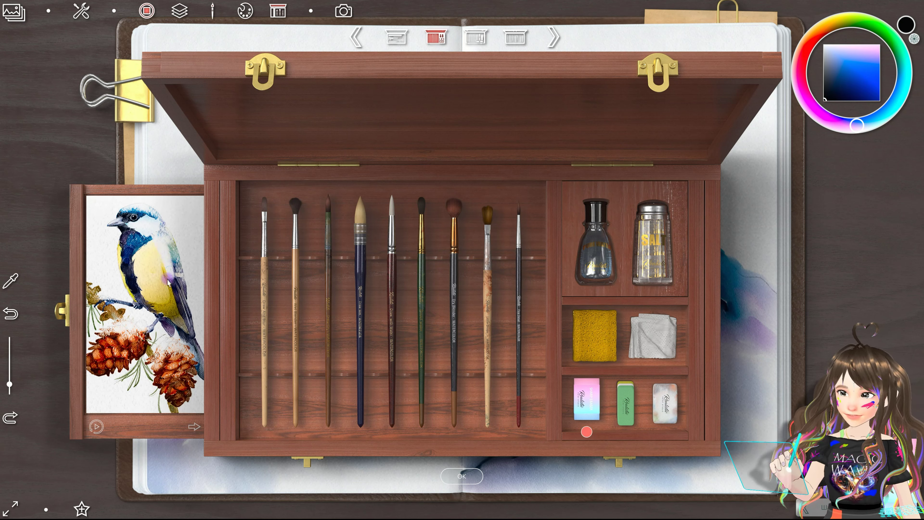
left_click(625, 401)
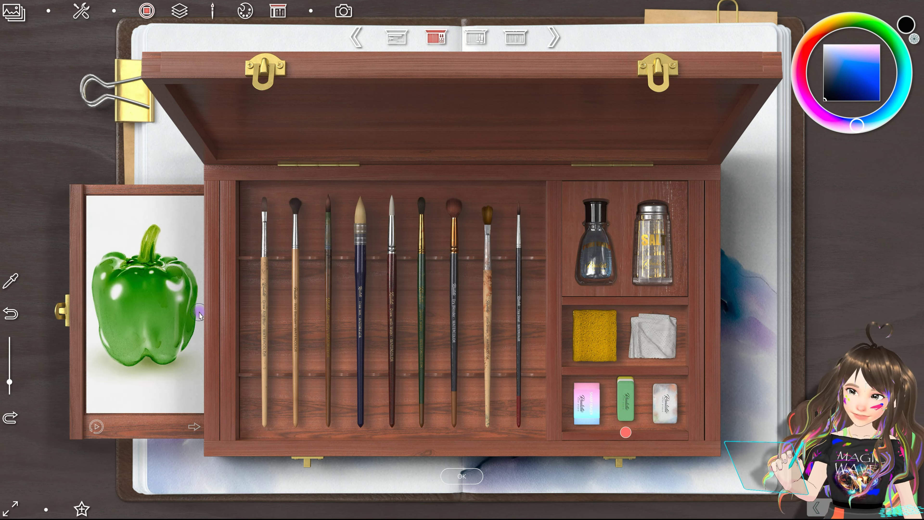
left_click(596, 336)
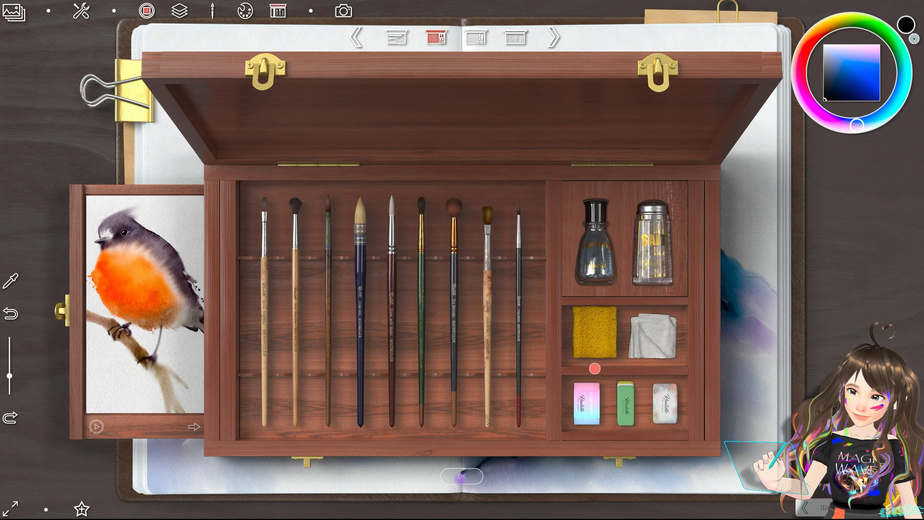
left_click(461, 475)
Step: Sponge a lighter streak across one dark stroke on the right page's big peak, discarding the first attempt
left_click_drag(602, 426, 560, 399)
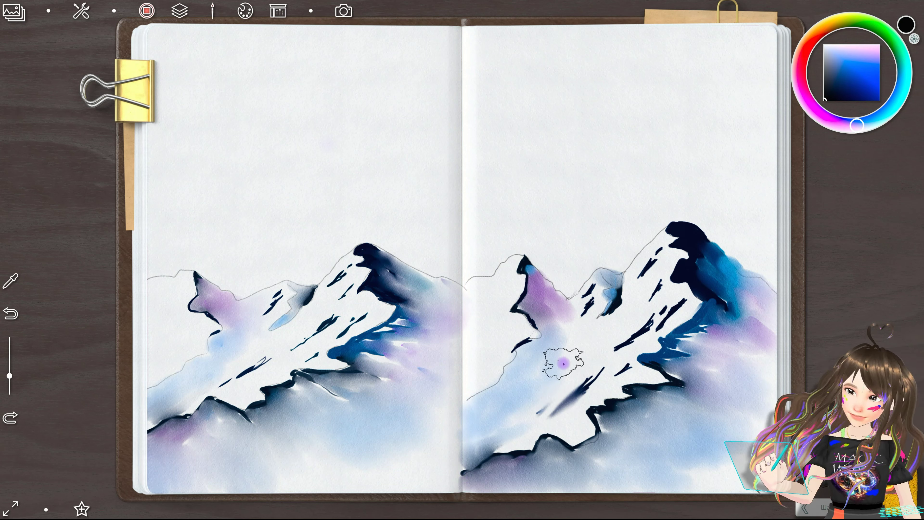
left_click(8, 313)
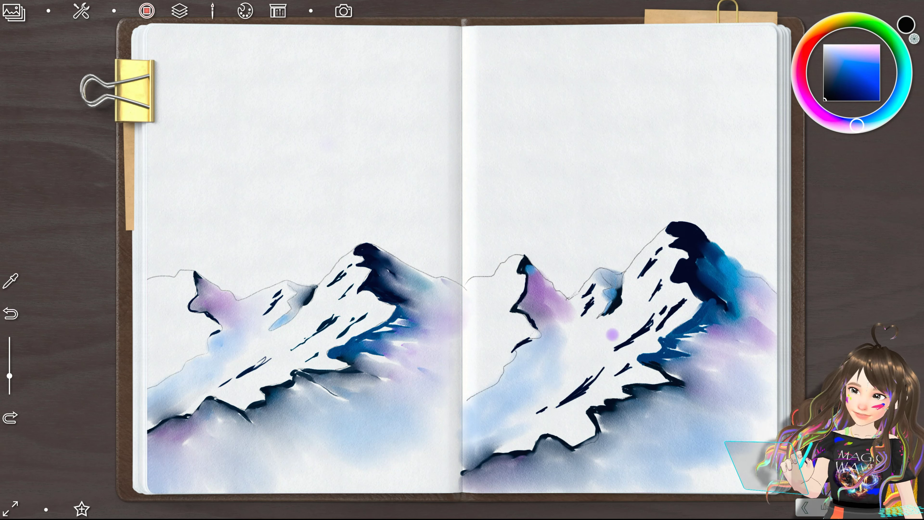
left_click_drag(629, 336, 611, 348)
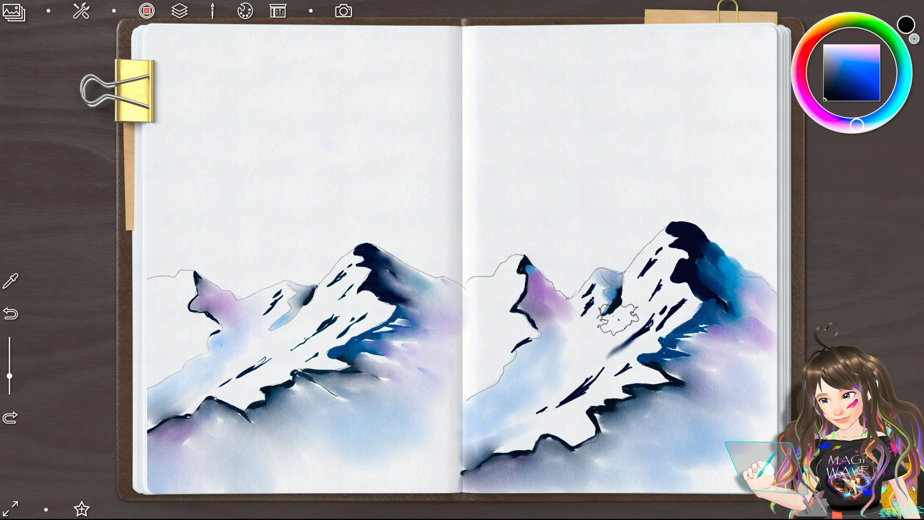
key("b")
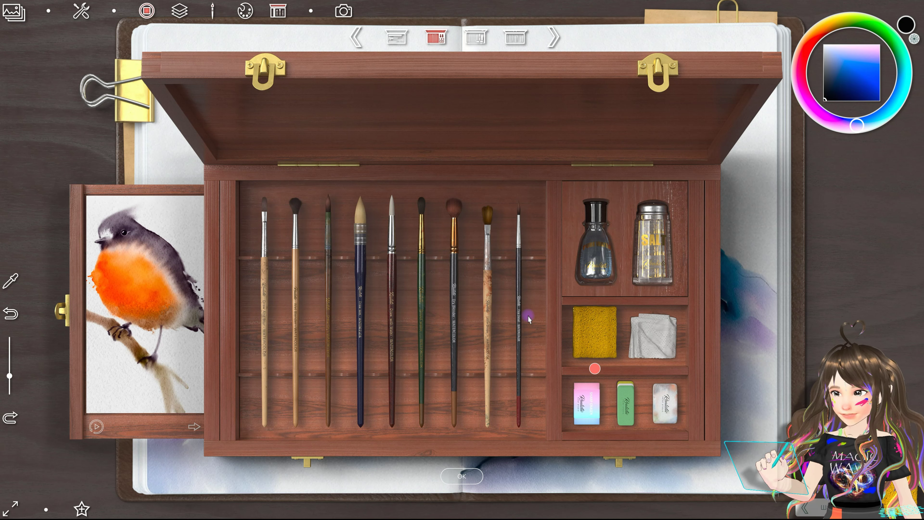
Step: Choose the round mop watercolour brush after previewing its demo painting, then return to the spread
left_click(517, 315)
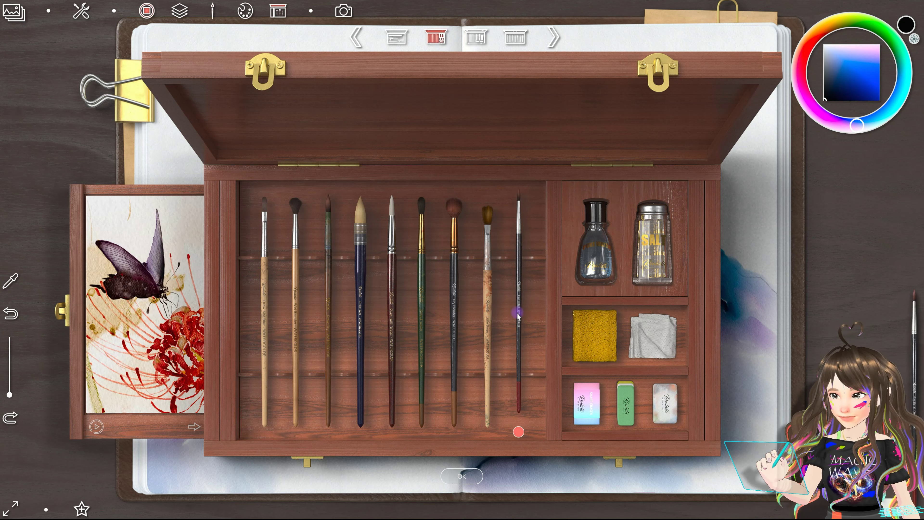
left_click(463, 475)
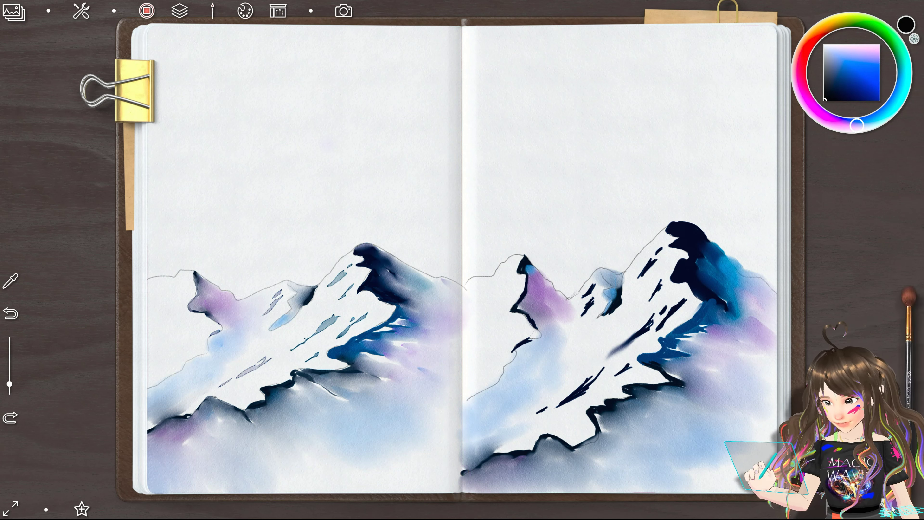
left_click(915, 324)
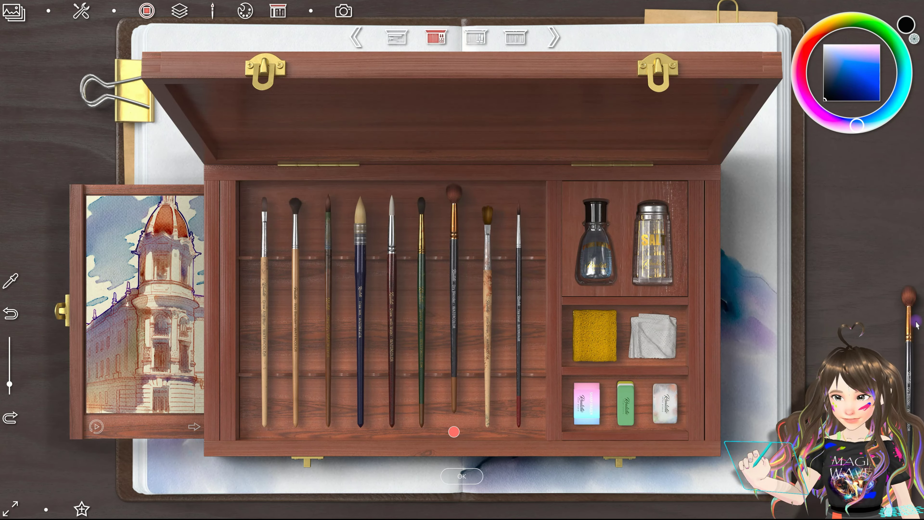
left_click(95, 429)
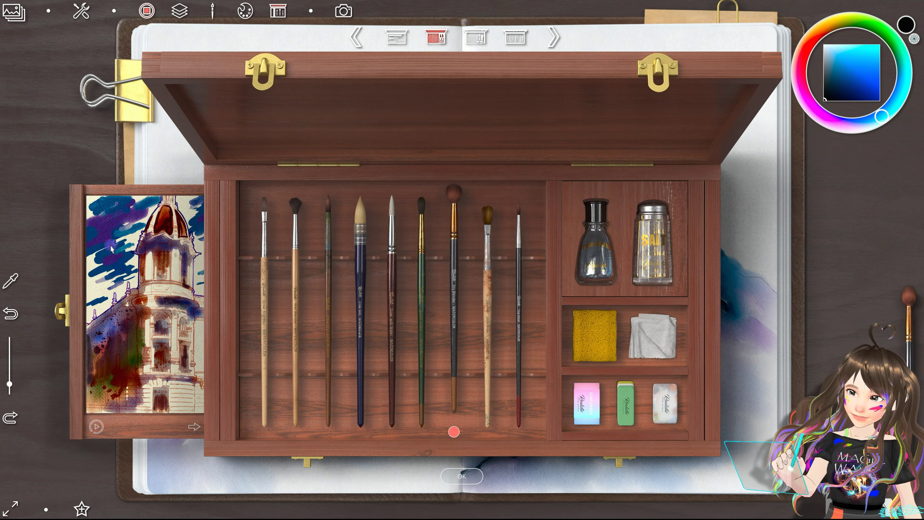
left_click(195, 429)
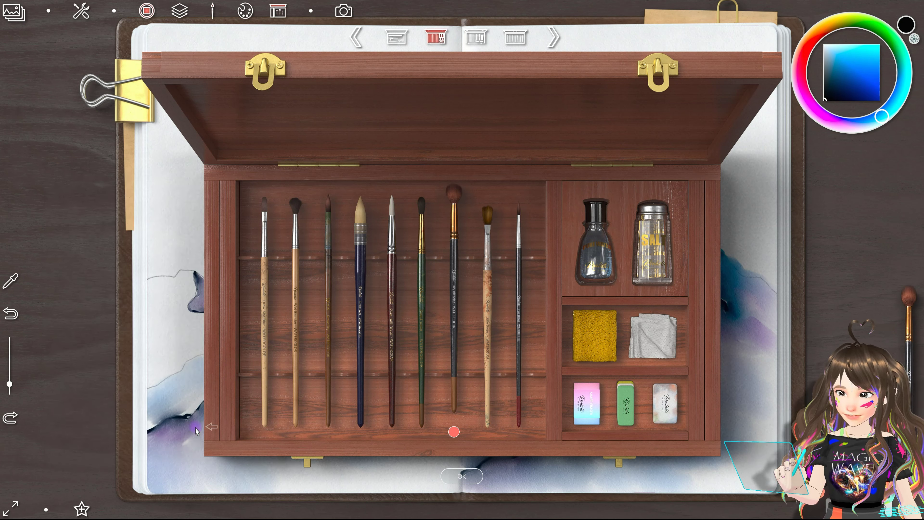
left_click(218, 433)
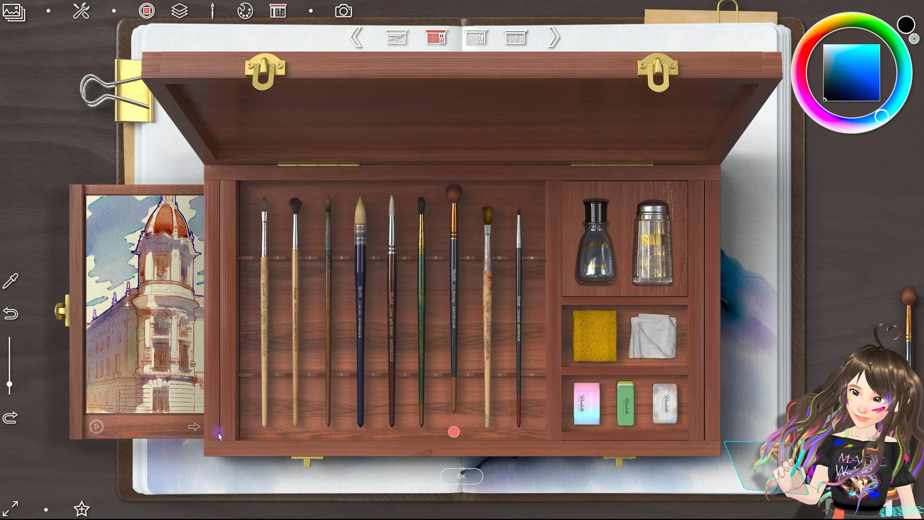
left_click(96, 427)
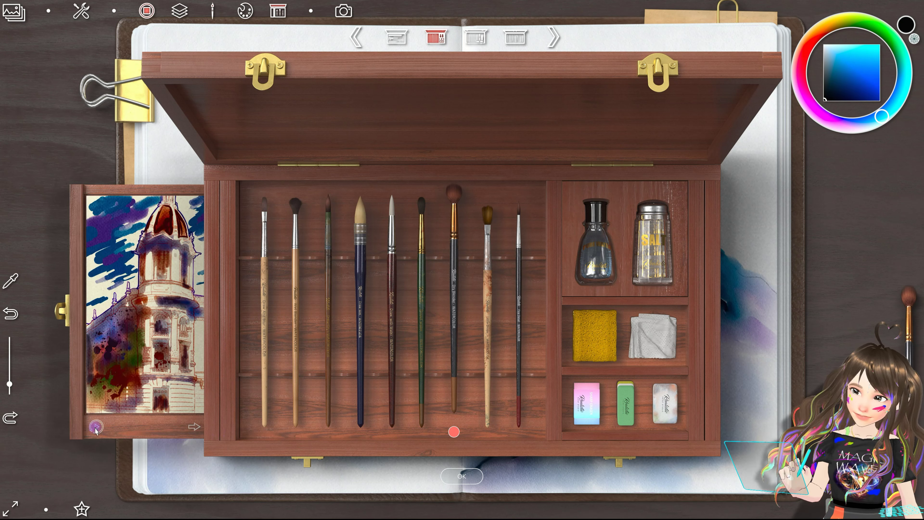
left_click(193, 429)
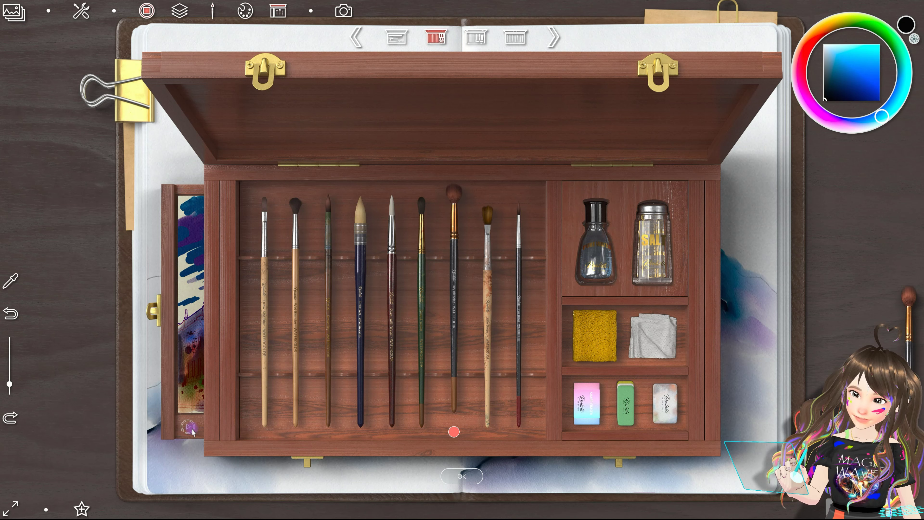
left_click(471, 480)
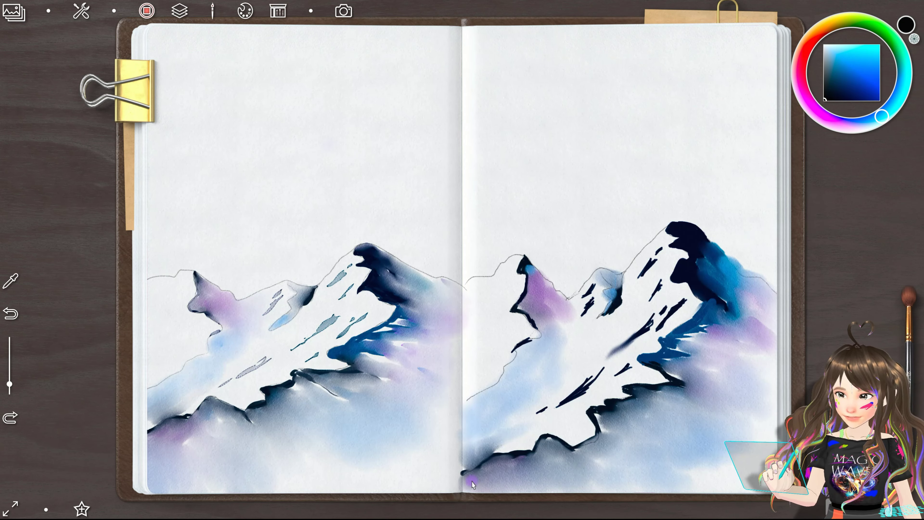
Step: Tint a dark stroke on the right mountain's slope with a blended purple wash
left_click_drag(591, 373, 573, 392)
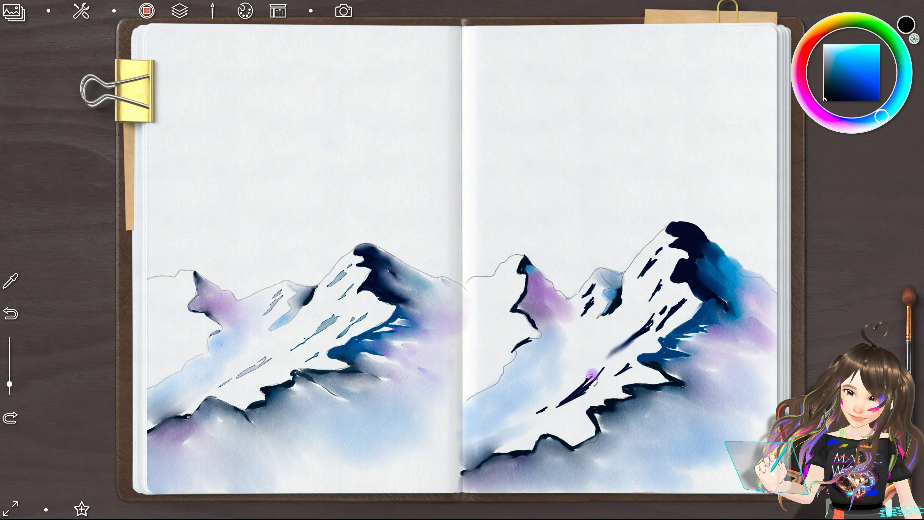
left_click_drag(586, 374, 549, 408)
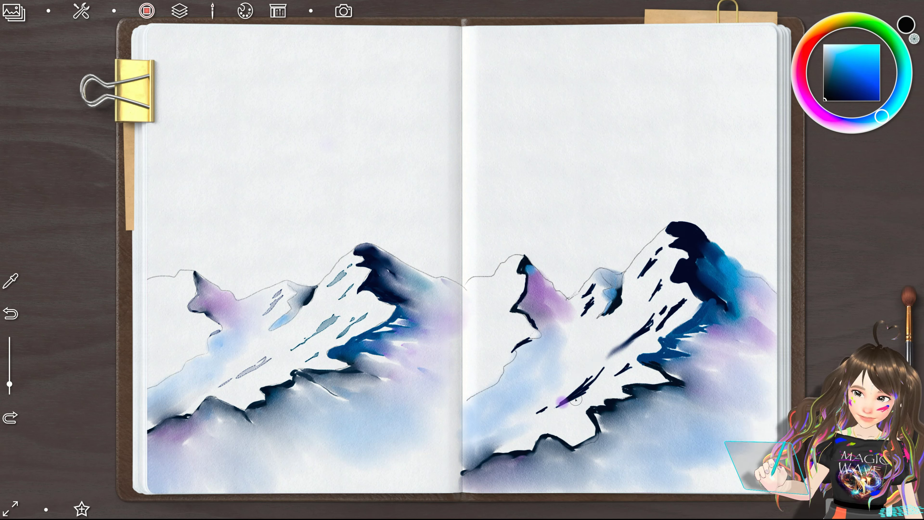
left_click_drag(565, 395, 568, 397)
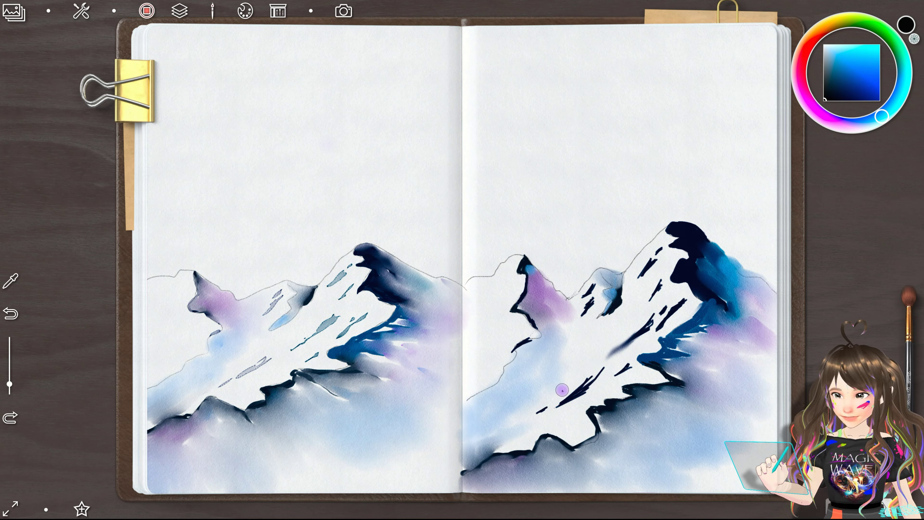
Step: With a larger brush, hatch dark diagonal streaks on the lower slope and run purple along them
left_click_drag(9, 384, 10, 365)
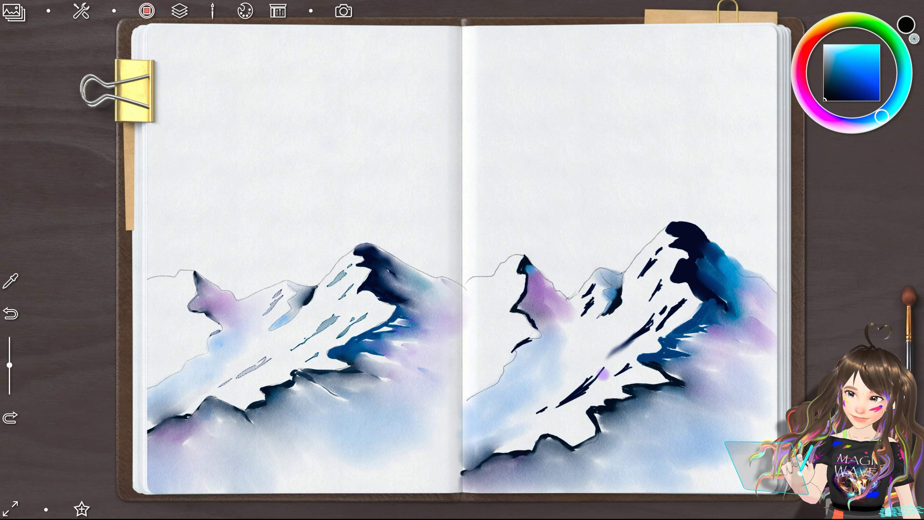
left_click_drag(604, 368, 568, 400)
left_click_drag(598, 374, 564, 406)
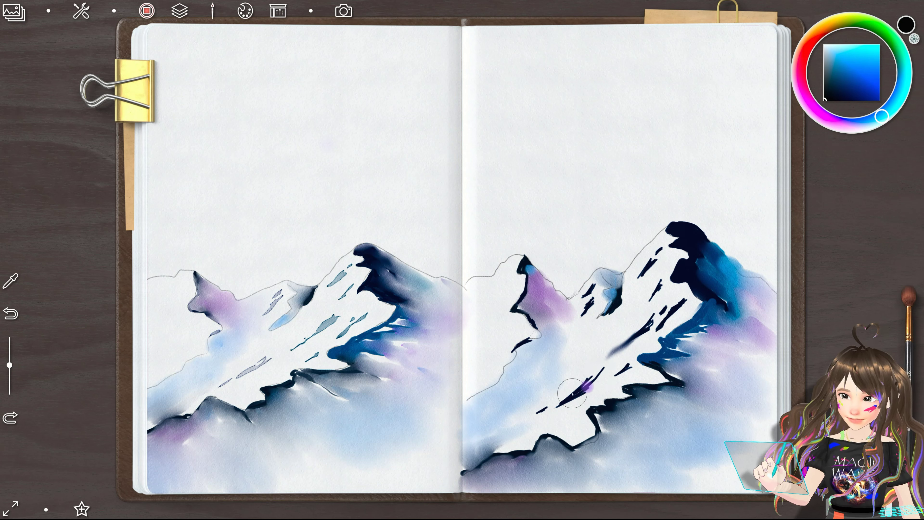
left_click_drag(596, 375, 564, 408)
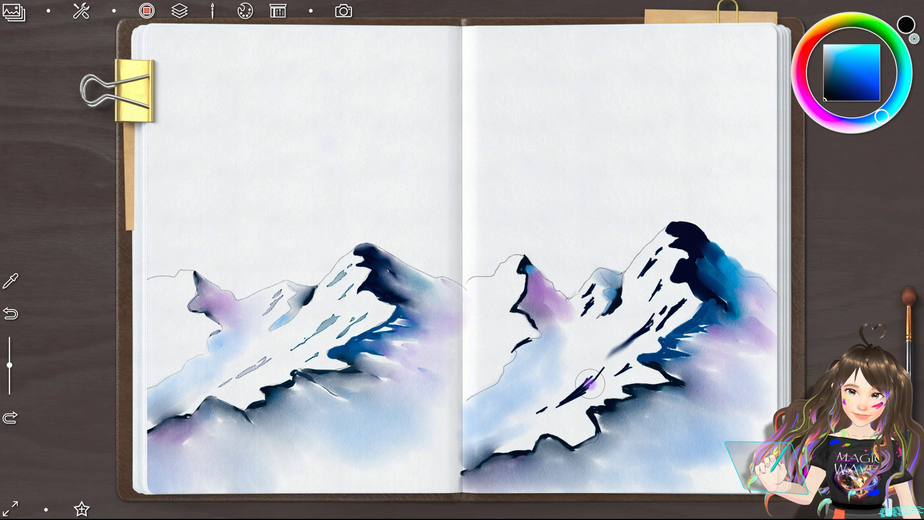
left_click_drag(573, 383, 584, 381)
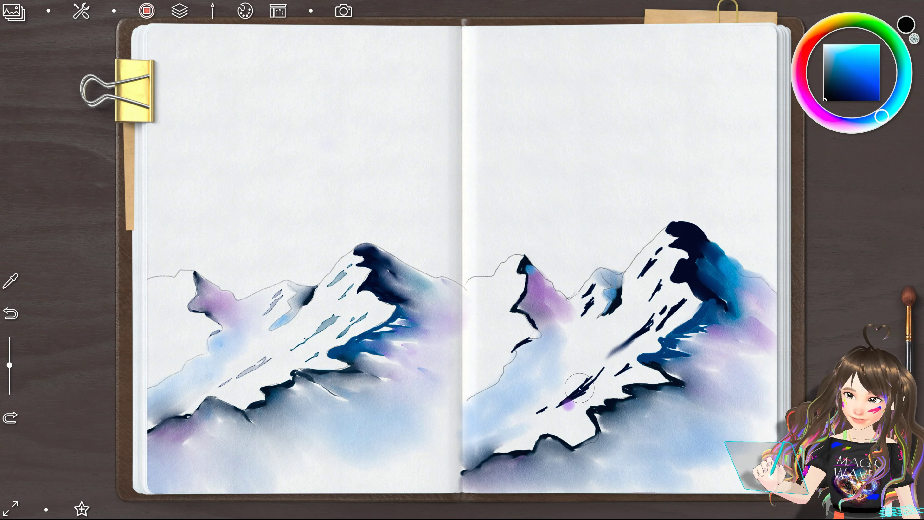
left_click_drag(578, 397, 592, 381)
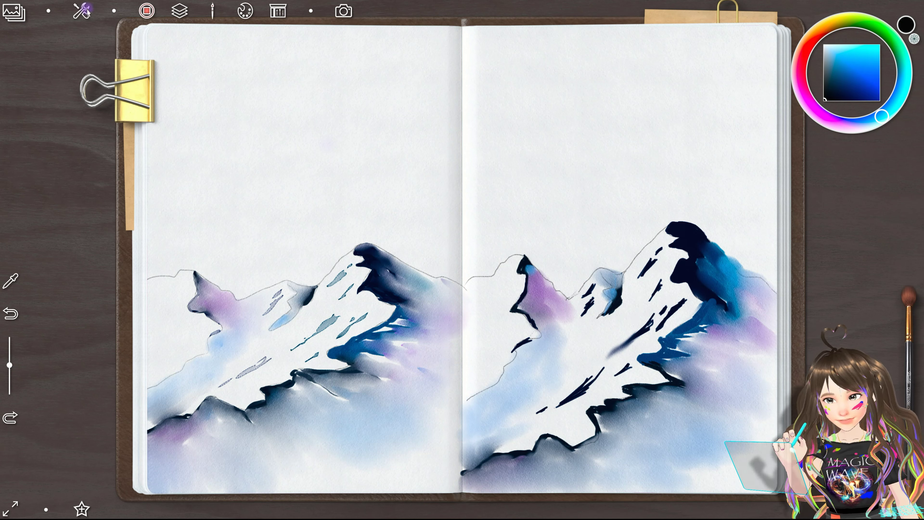
Step: Hide and re-show Draw layer 2 in the Layers list to compare against the sketch
left_click(187, 13)
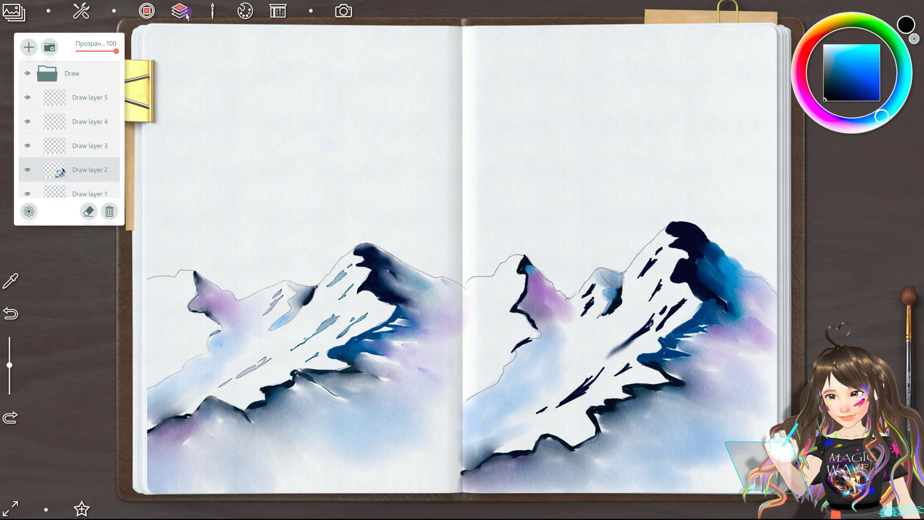
left_click(27, 169)
left_click(28, 169)
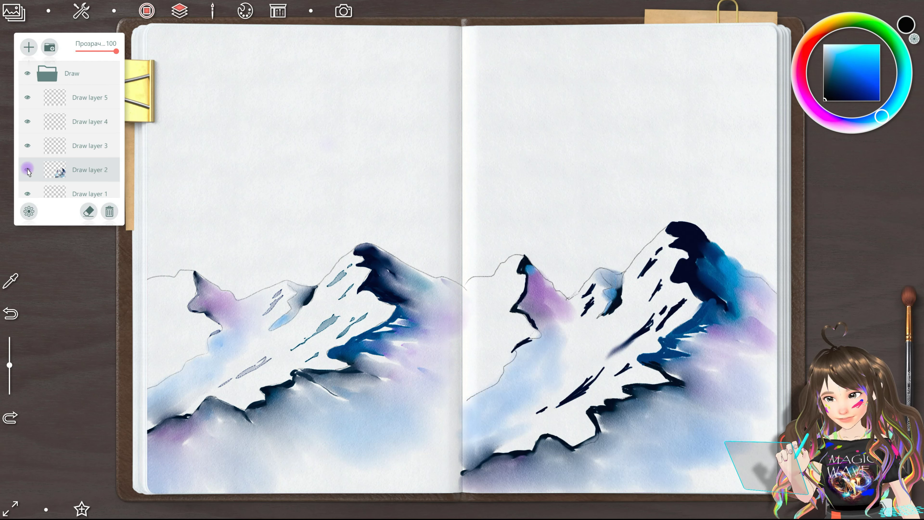
left_click(181, 13)
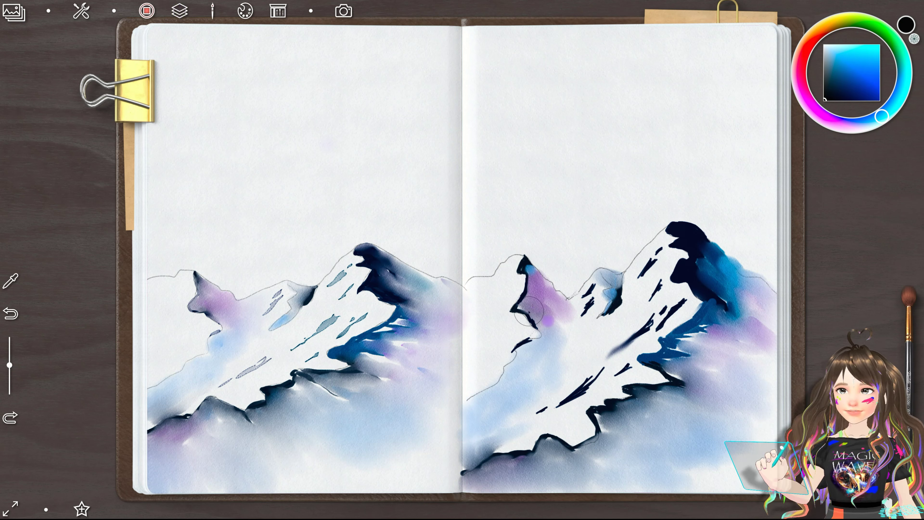
Step: Extend and blend the purple wash along the left peak's dark ridge, then show the brush example drawer
mouse_move(547, 321)
left_mouse_down()
mouse_move(545, 334)
mouse_move(542, 304)
left_mouse_up()
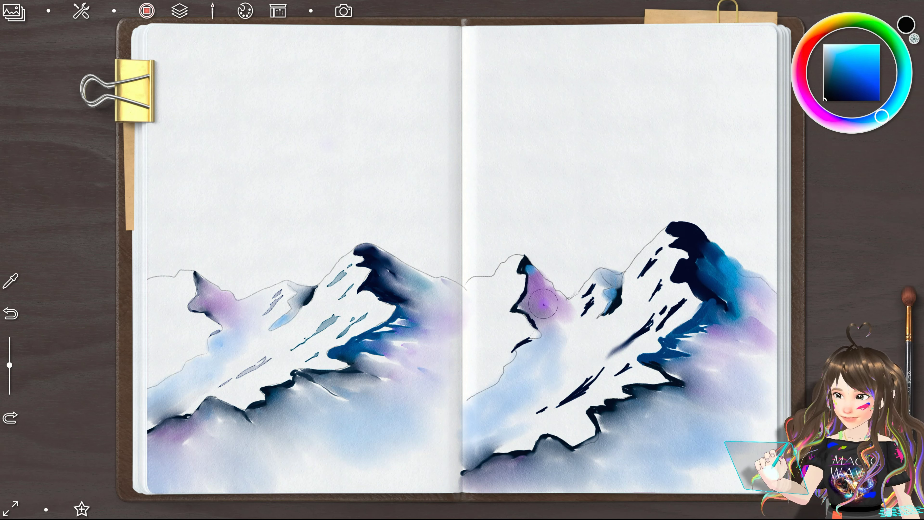
left_click_drag(543, 304, 528, 328)
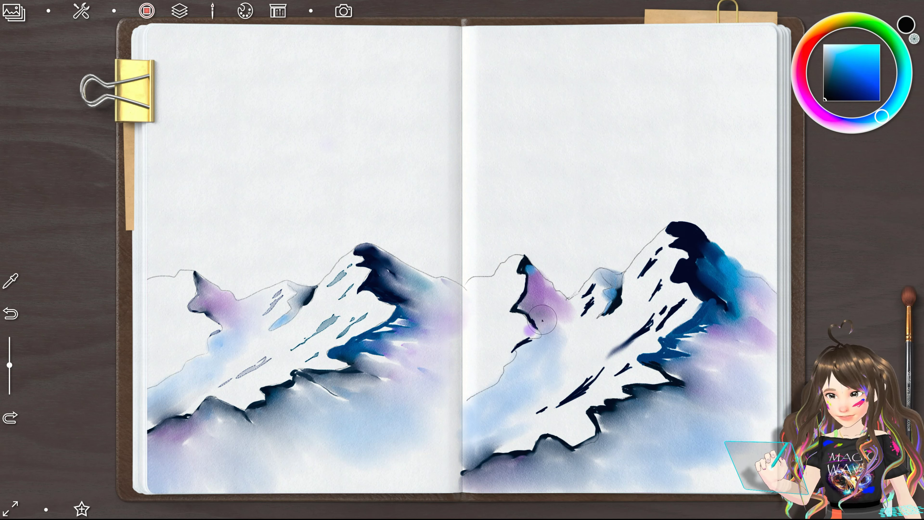
left_click(911, 346)
left_click(211, 427)
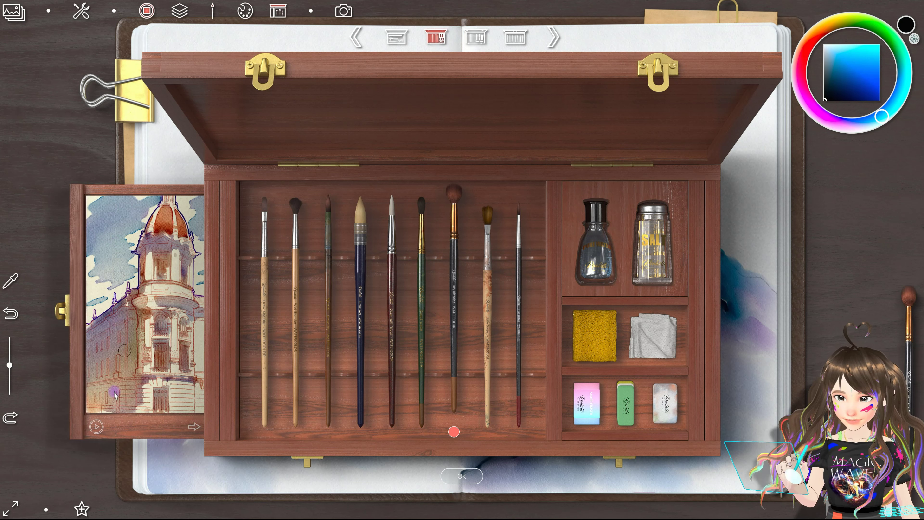
Step: Try the Little Drops and Dry Blender brushes on the example picture
left_click(486, 326)
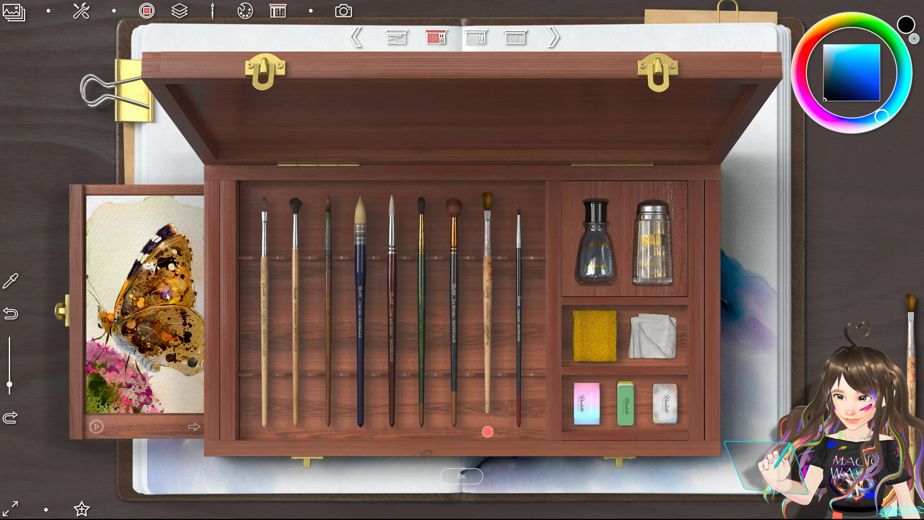
mouse_move(113, 289)
left_mouse_down()
mouse_move(121, 236)
mouse_move(118, 301)
left_mouse_up()
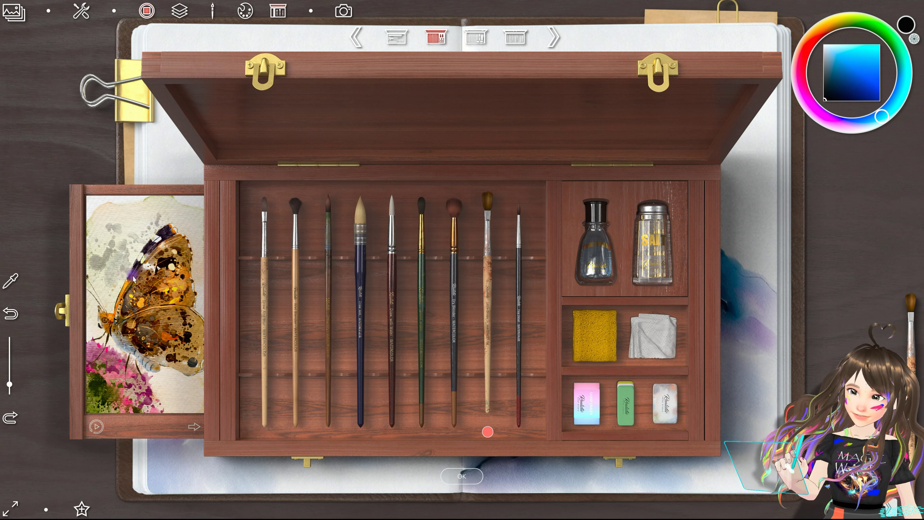
left_click(460, 315)
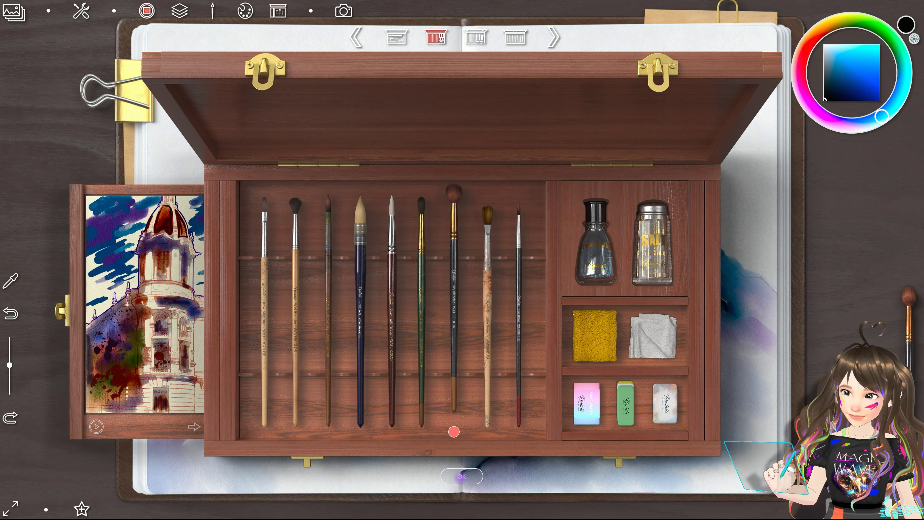
left_click(461, 476)
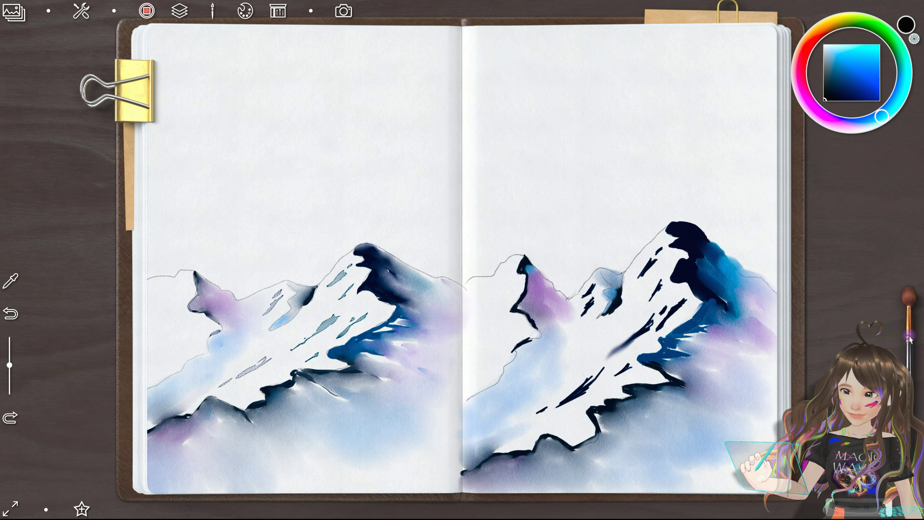
Step: Select the fine pointed round detail brush and return to the painting
left_click(905, 330)
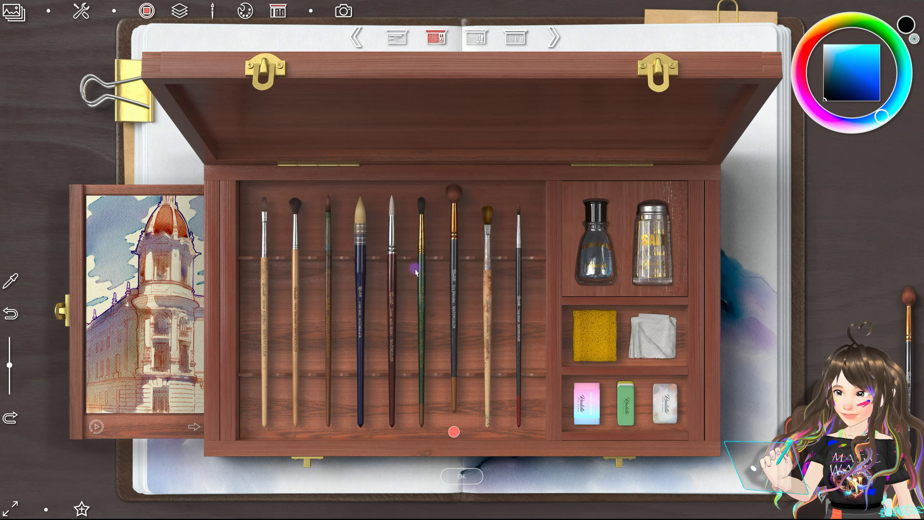
left_click(420, 296)
left_click(391, 298)
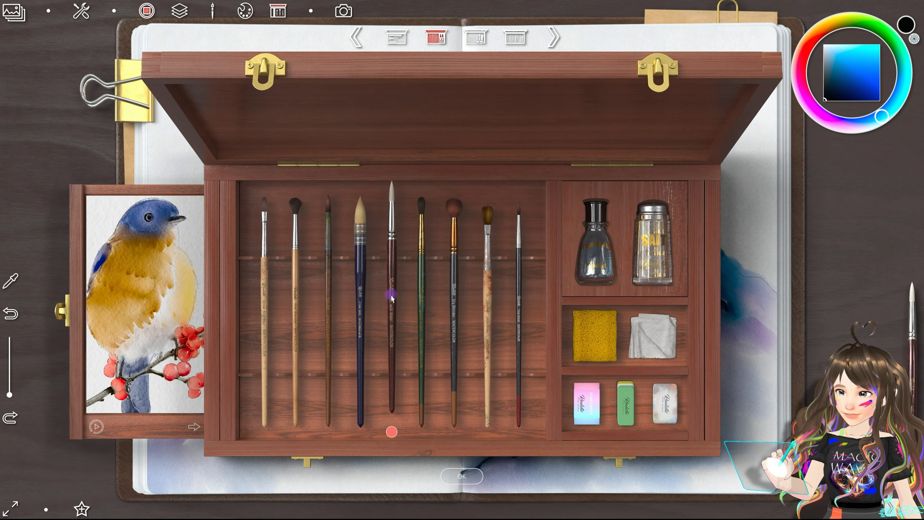
left_click(462, 475)
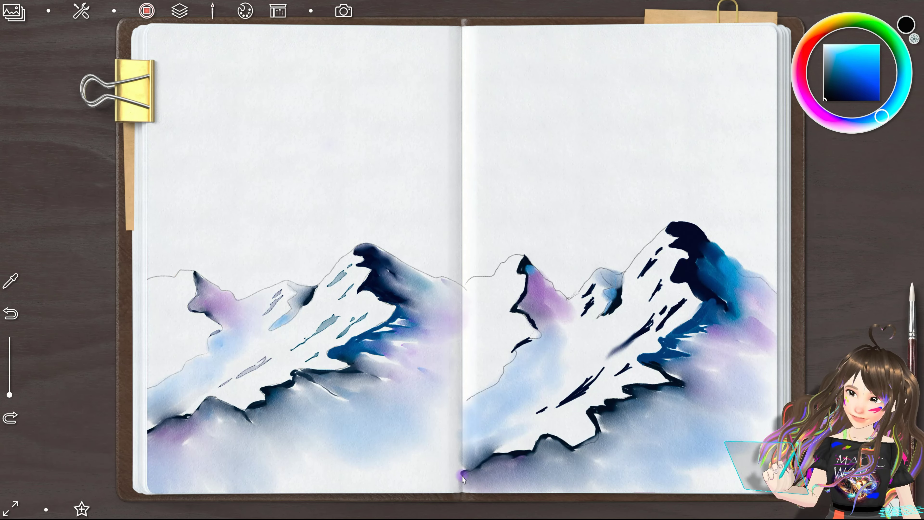
Step: Paint purple and dark strokes on the left peak with an enlarged brush, undoing the last dark wash
left_click_drag(529, 310, 535, 319)
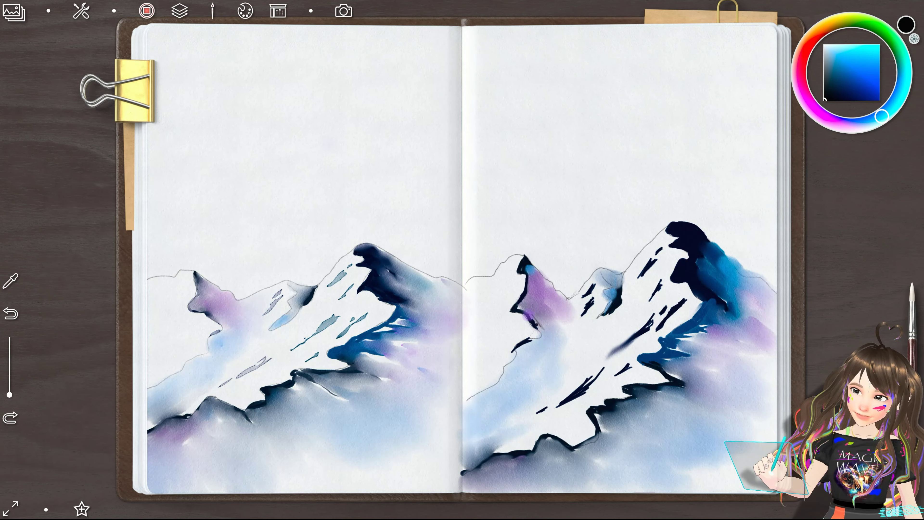
left_click_drag(9, 395, 9, 353)
mouse_move(517, 305)
left_mouse_down()
mouse_move(524, 313)
mouse_move(516, 320)
left_mouse_up()
mouse_move(527, 289)
left_mouse_down()
mouse_move(535, 279)
mouse_move(522, 264)
mouse_move(532, 273)
left_mouse_up()
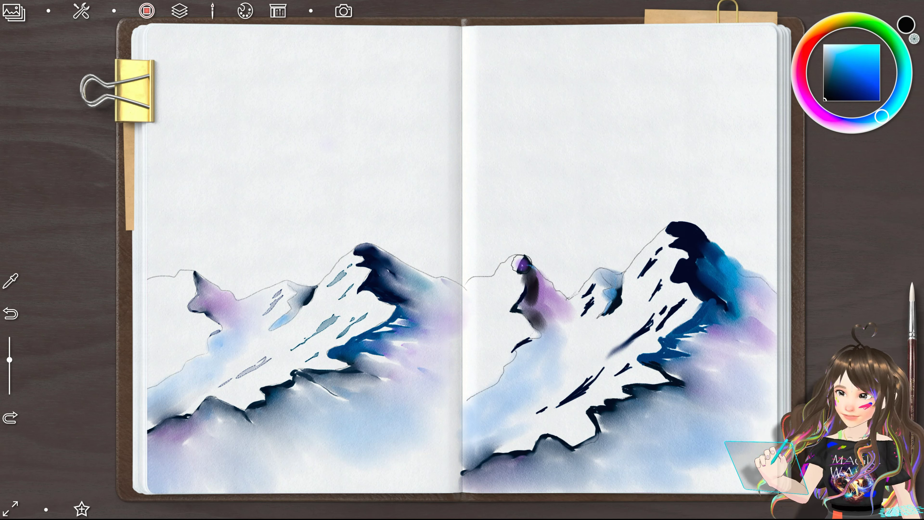
left_click(10, 314)
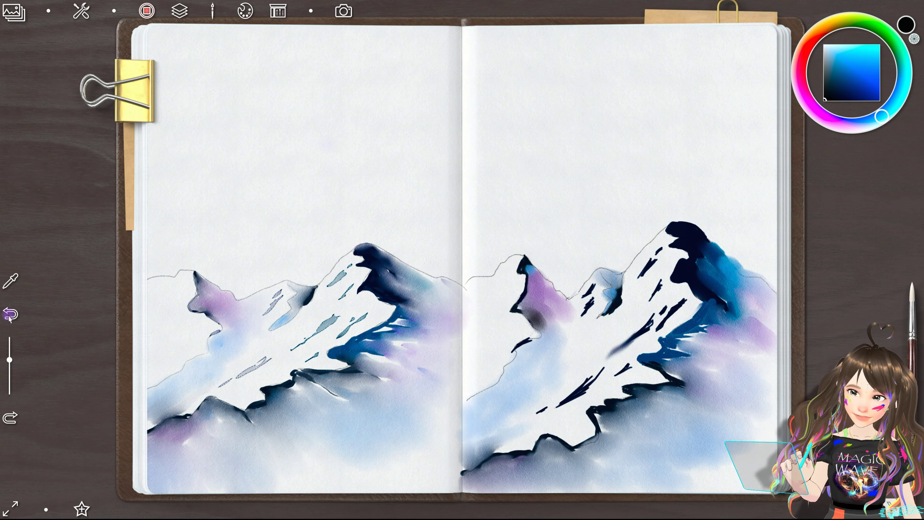
Step: Try a small wash on the lower ridge, undo it, and bring up the brush box
left_click_drag(551, 436, 555, 439)
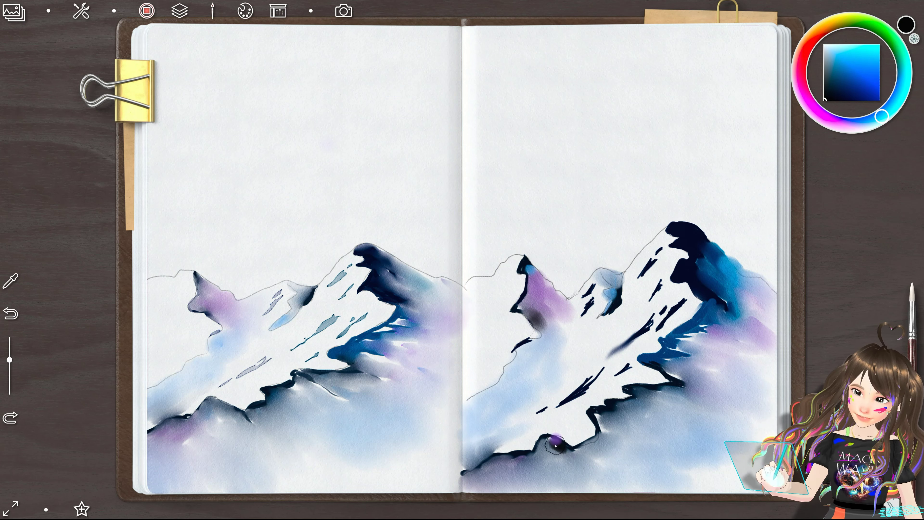
left_click(10, 314)
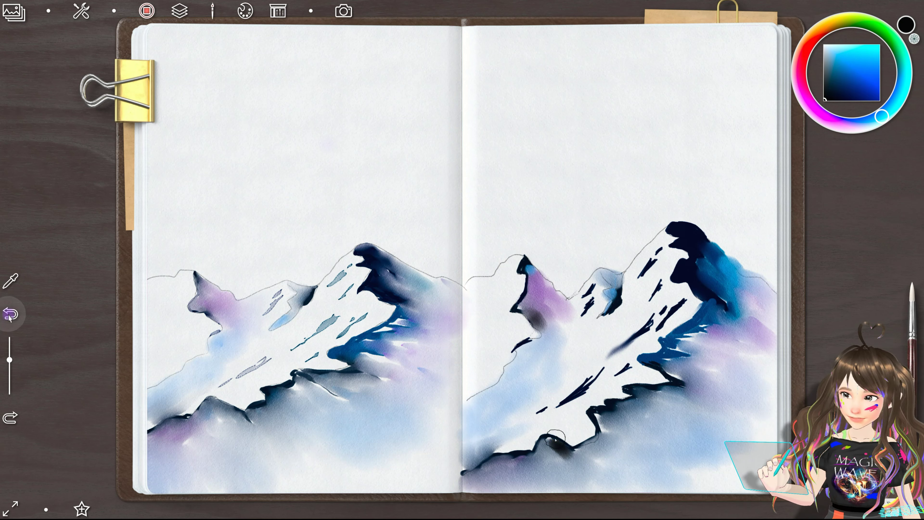
left_click(908, 317)
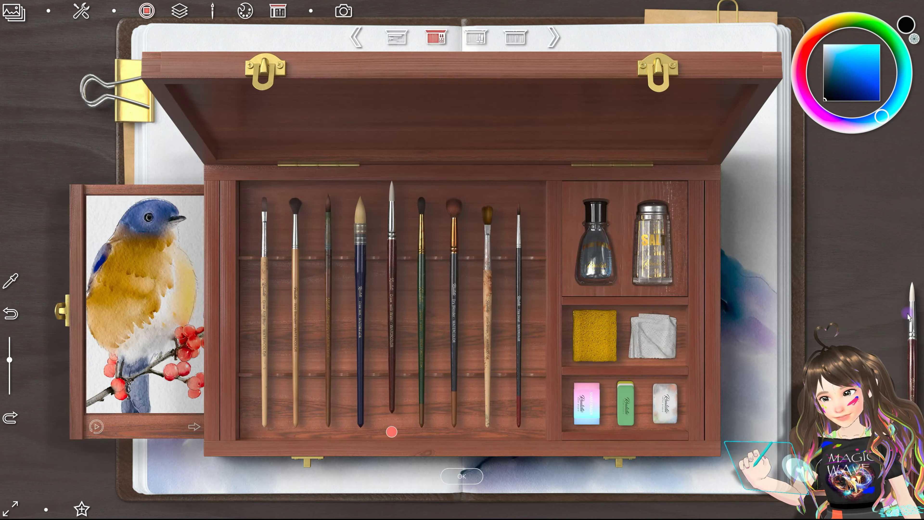
Step: Switch to the sponge and soften the dark paint around the left peak's small summit
left_click(597, 347)
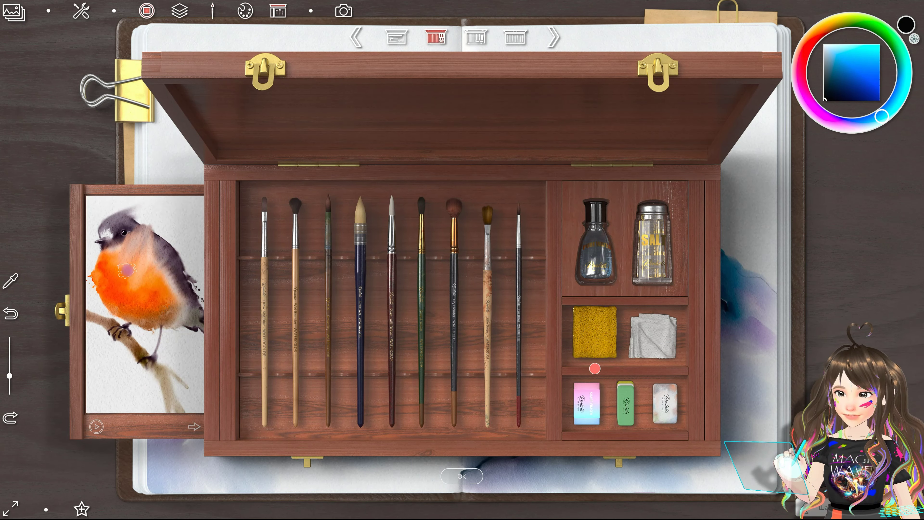
left_click(467, 474)
left_click_drag(536, 320, 506, 288)
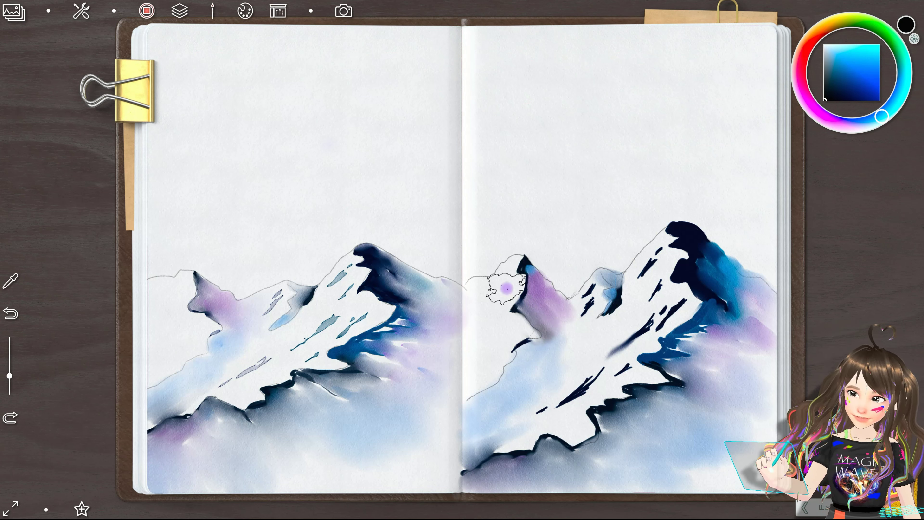
left_click_drag(507, 288, 497, 262)
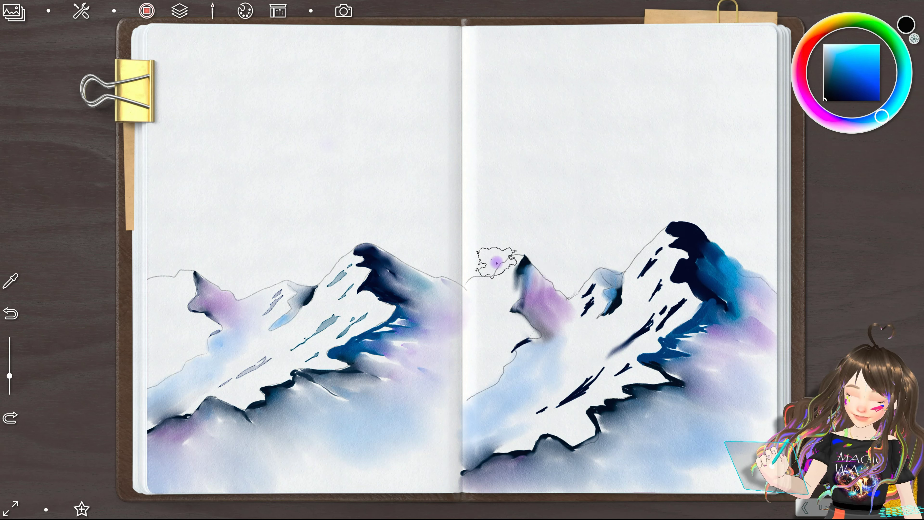
key("ctrl+z")
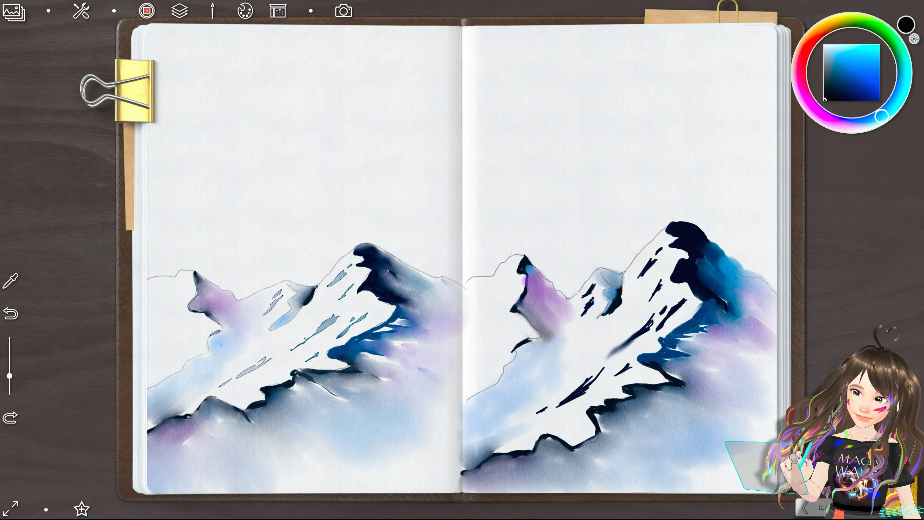
left_click_drag(523, 274, 527, 281)
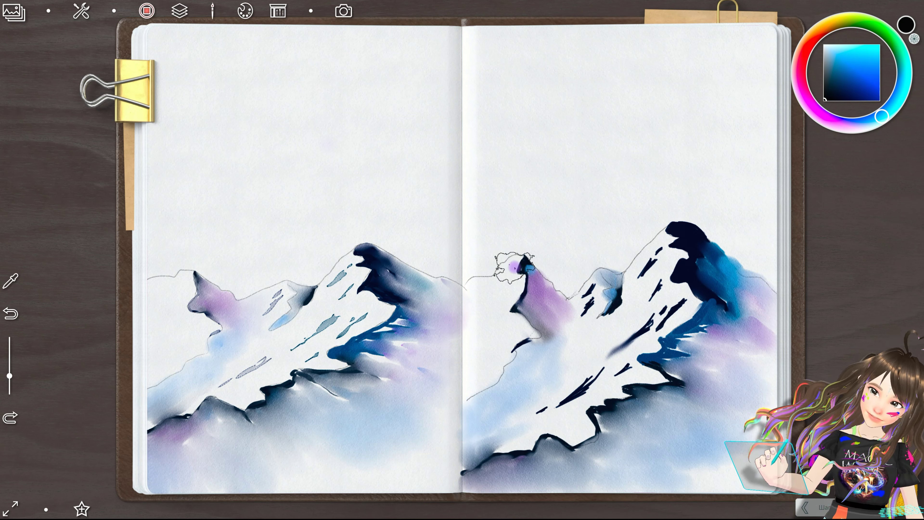
left_click_drag(10, 376, 5, 386)
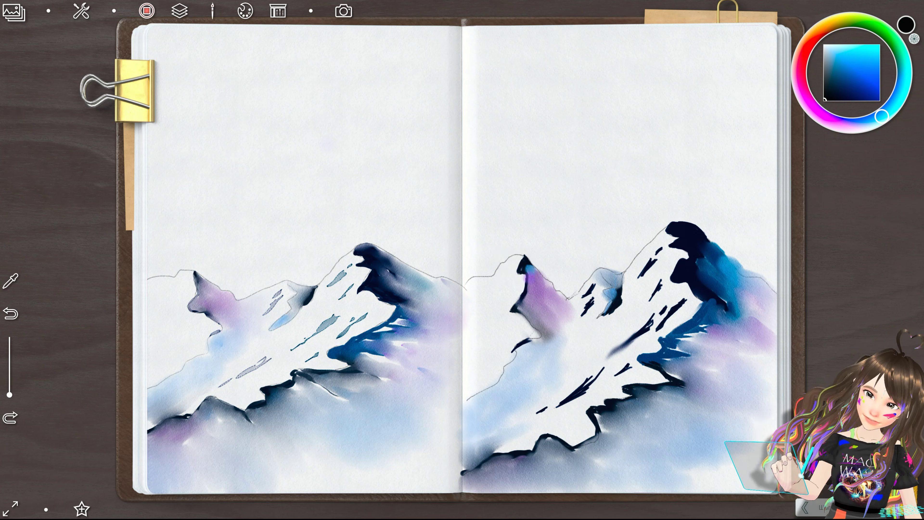
Step: Dab soft purple along the right mountain's dark slope streaks and add a dark diagonal stroke beside the peak
mouse_move(560, 404)
left_mouse_down()
mouse_move(586, 375)
mouse_move(596, 339)
left_mouse_up()
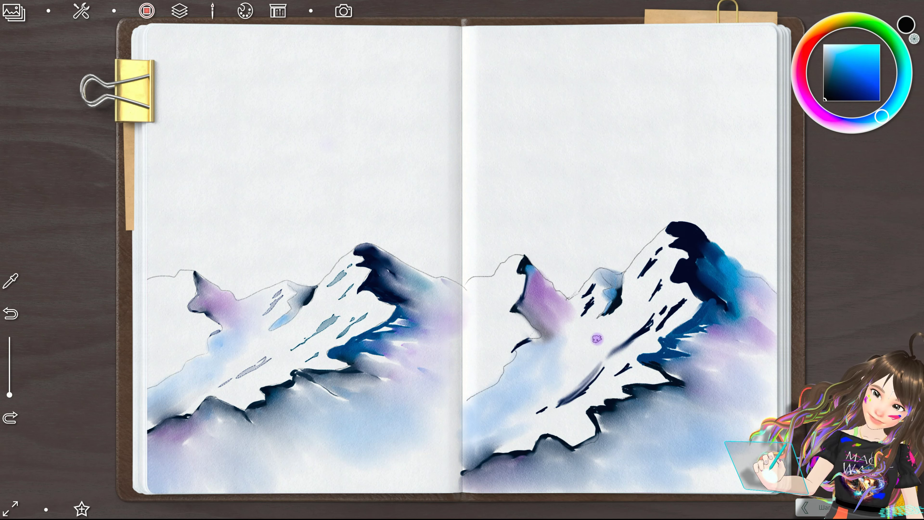
left_click_drag(594, 377, 642, 324)
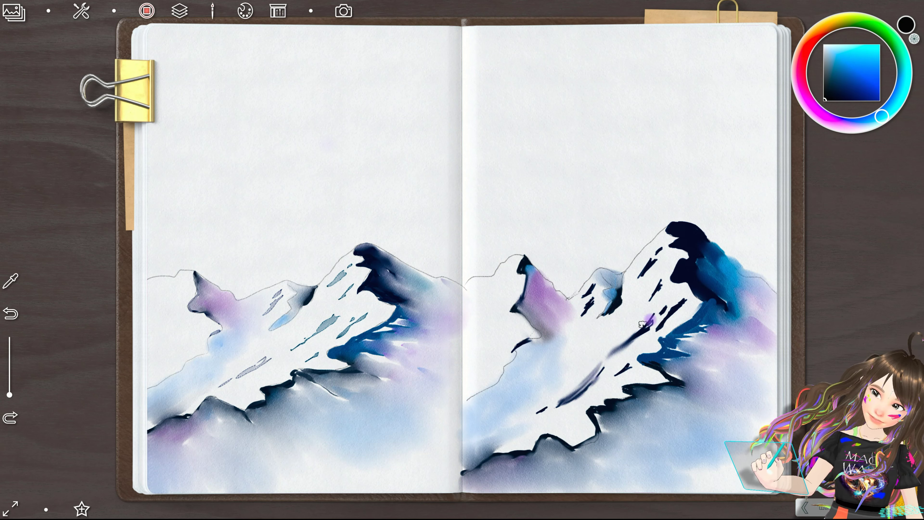
left_click_drag(642, 324, 650, 327)
left_click_drag(687, 297, 669, 316)
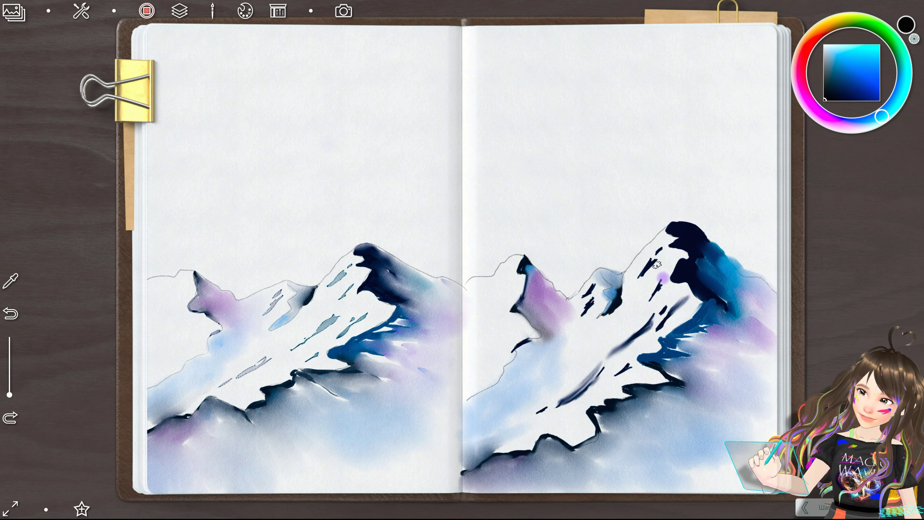
left_click_drag(656, 297, 655, 275)
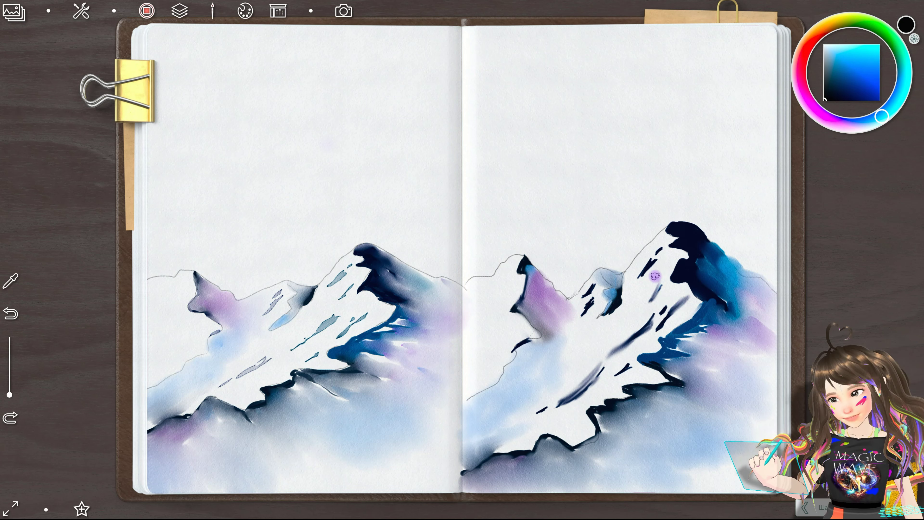
right_click(655, 276)
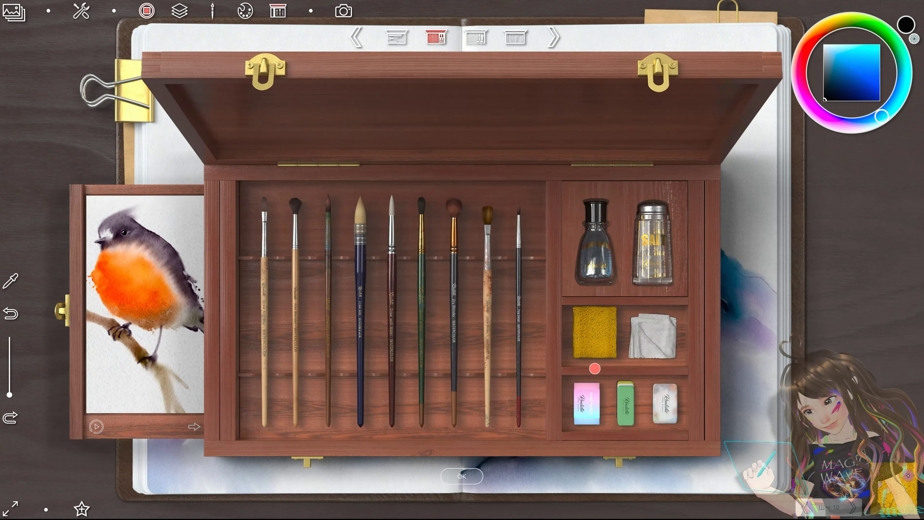
Step: With the rag, drag a long diagonal lift across the right mountain and smear marks near the peak
left_click(656, 331)
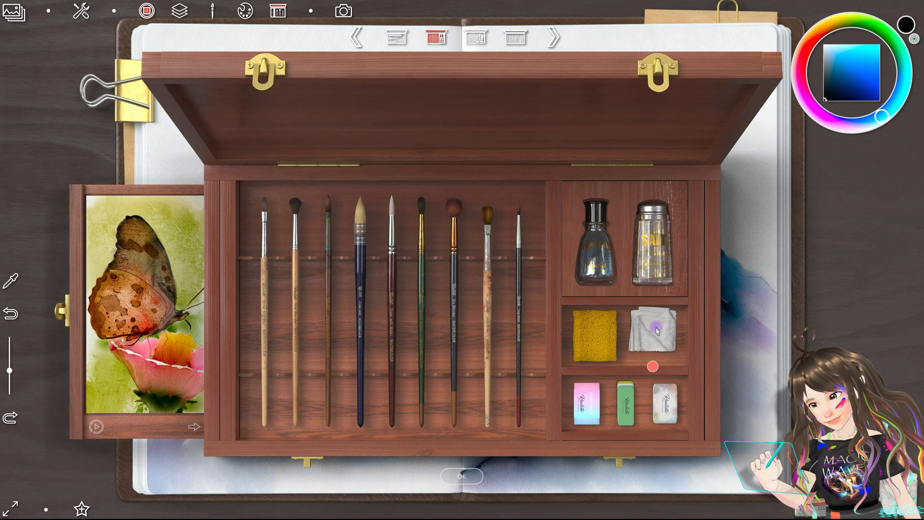
left_click(472, 478)
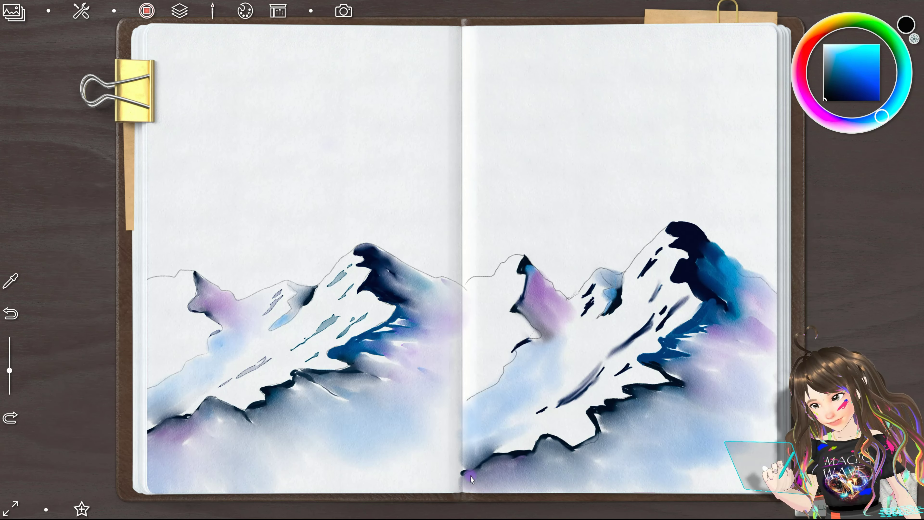
mouse_move(577, 387)
left_mouse_down()
mouse_move(540, 388)
mouse_move(567, 354)
mouse_move(599, 353)
mouse_move(583, 372)
mouse_move(629, 320)
mouse_move(631, 344)
mouse_move(603, 367)
mouse_move(630, 321)
left_mouse_up()
mouse_move(658, 255)
left_mouse_down()
mouse_move(656, 264)
mouse_move(637, 258)
left_mouse_up()
left_click_drag(16, 384, 8, 406)
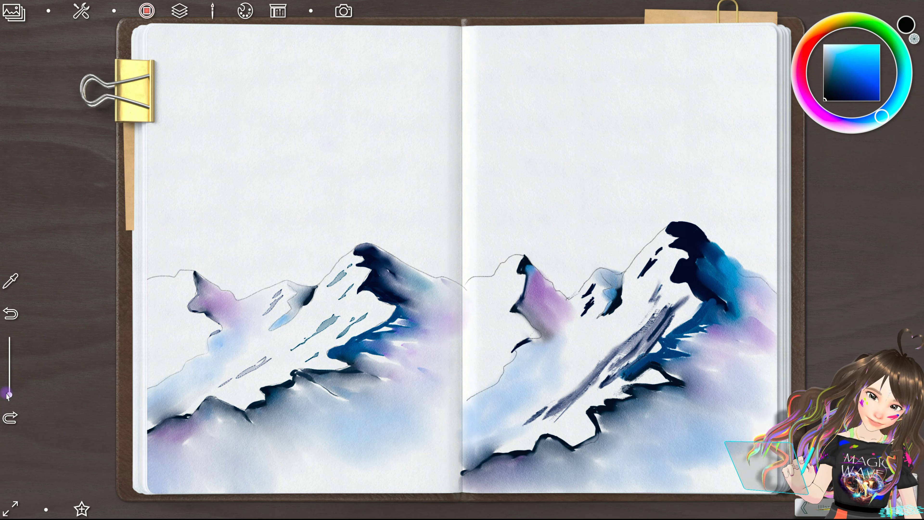
Step: Undo two strokes, then add a dark purple dab with a faint grey stroke near the middle peak
left_click(11, 313)
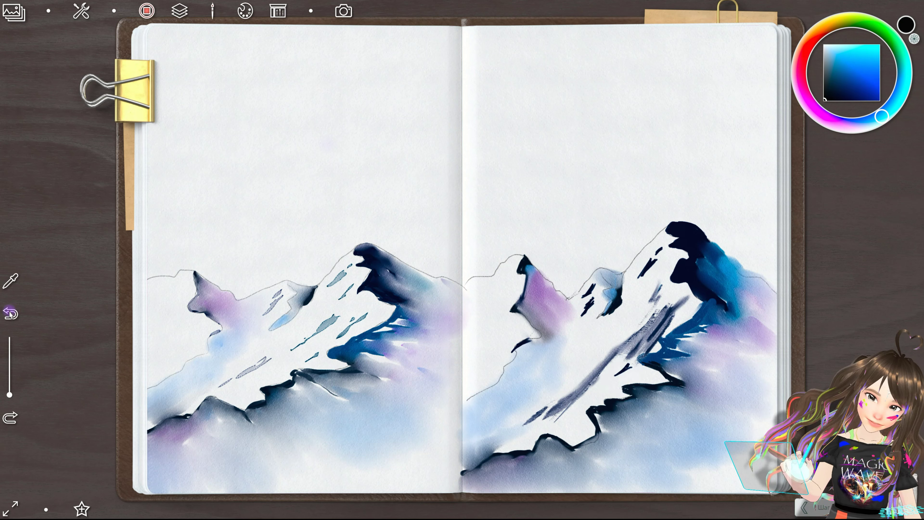
left_click(11, 313)
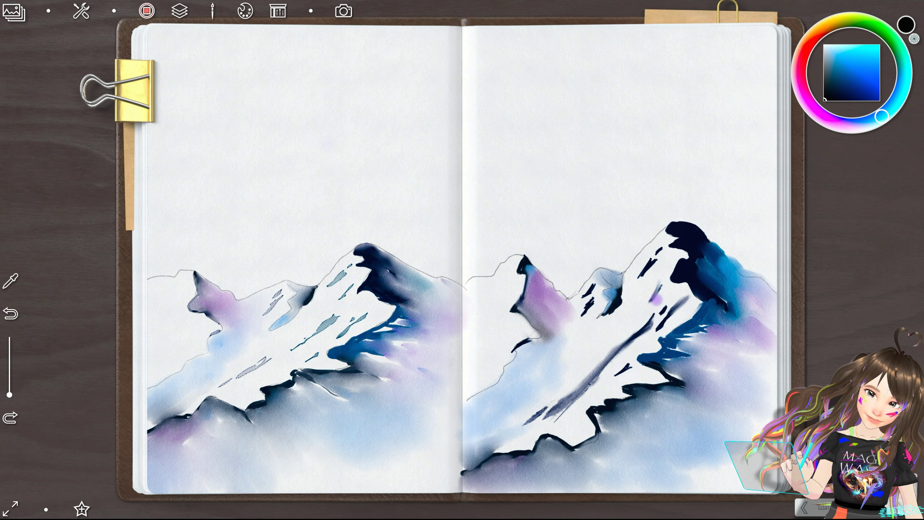
left_click(662, 310)
left_click_drag(663, 309, 656, 329)
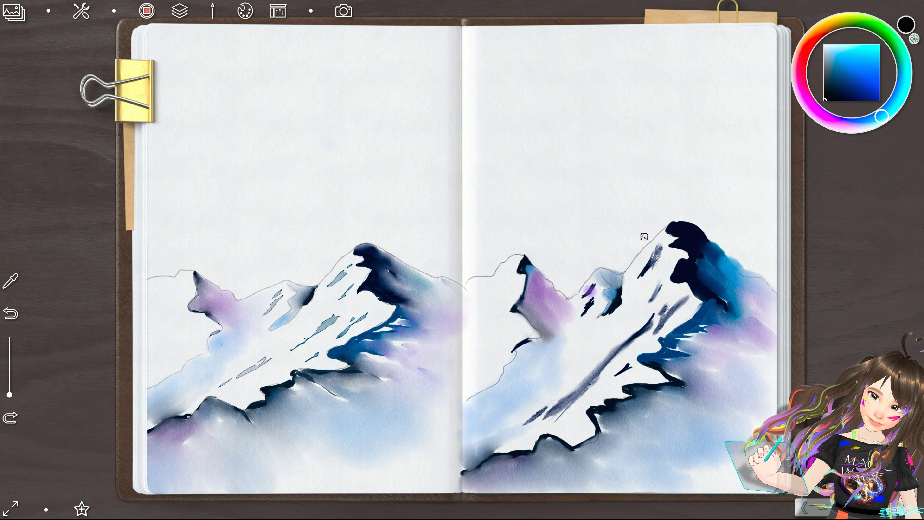
left_click_drag(592, 289, 601, 297)
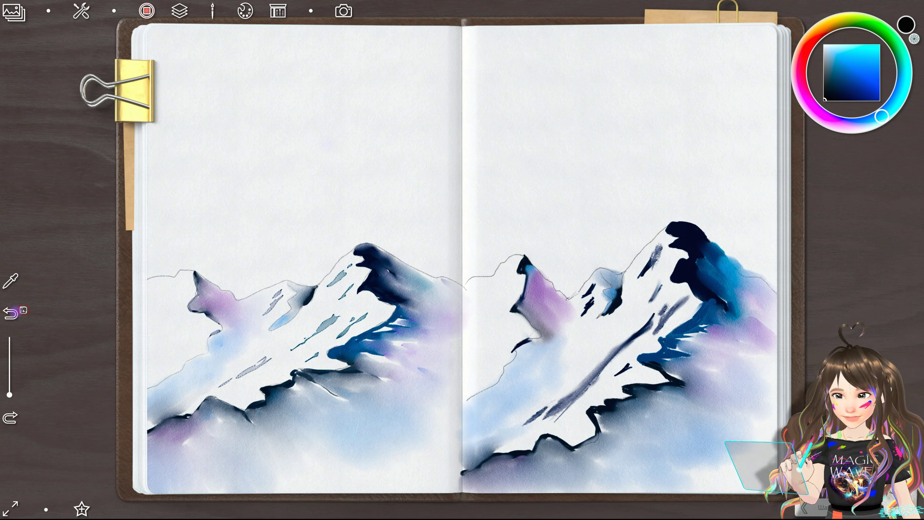
Step: Undo thirteen strokes to clear the diagonal streaks and dark marks from the right mountain's slope
left_click(12, 314)
left_click(6, 309)
left_click(8, 310)
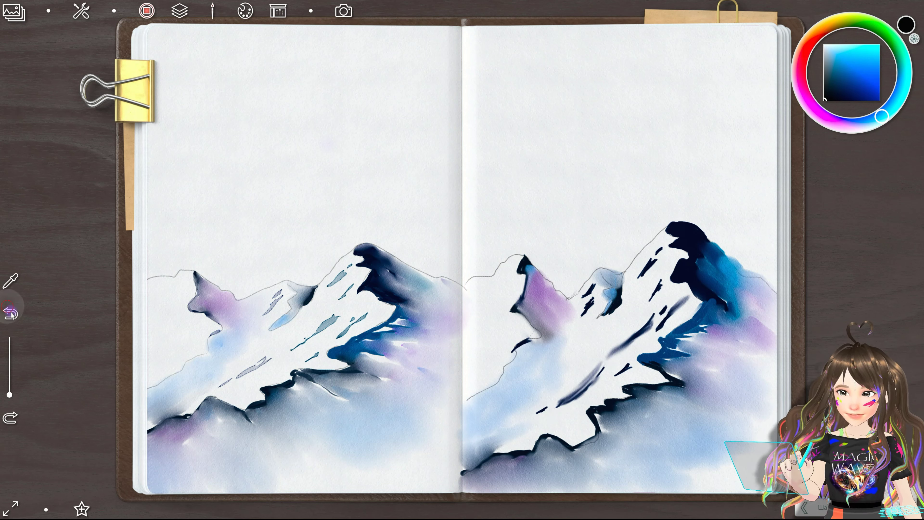
left_click(11, 313)
left_click(12, 314)
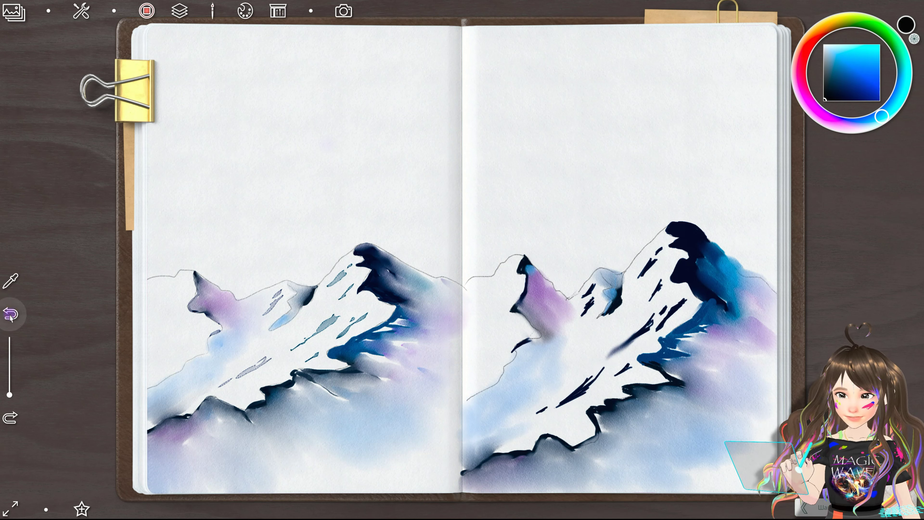
left_click(9, 309)
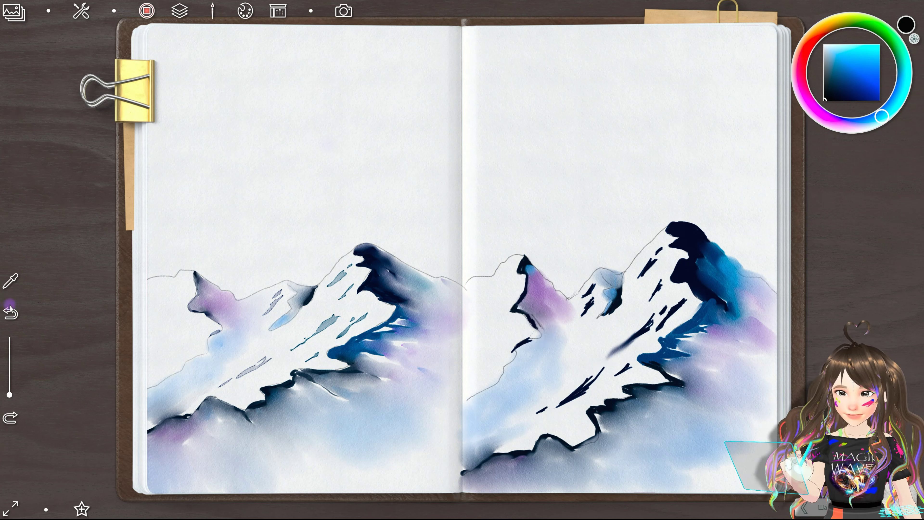
left_click(13, 312)
left_click(12, 314)
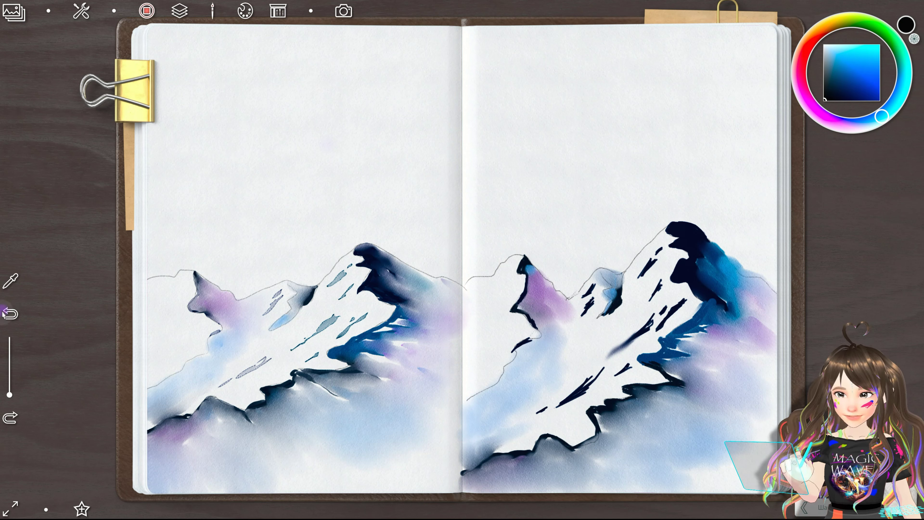
left_click(12, 313)
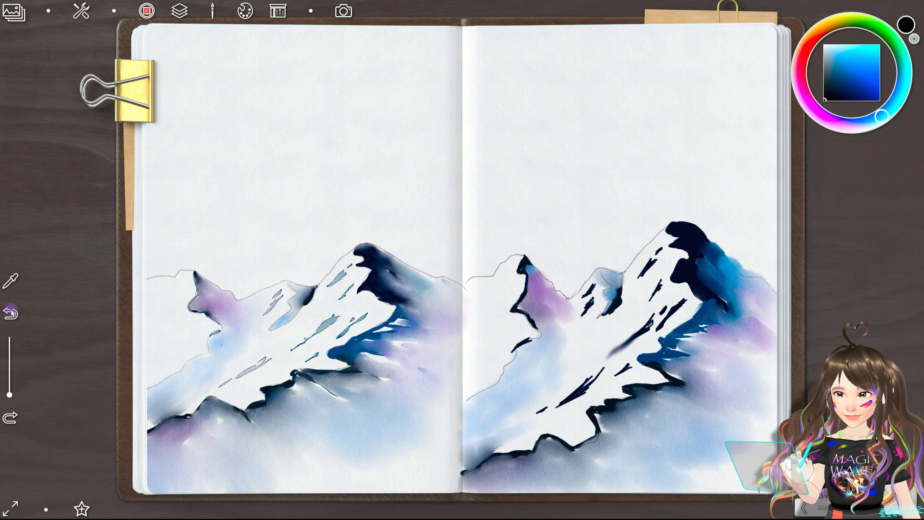
left_click(10, 312)
left_click(10, 313)
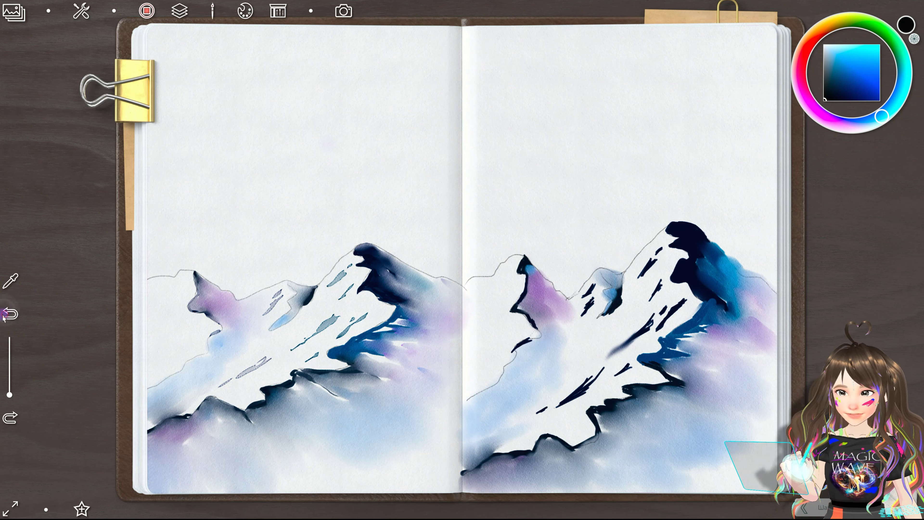
left_click(10, 314)
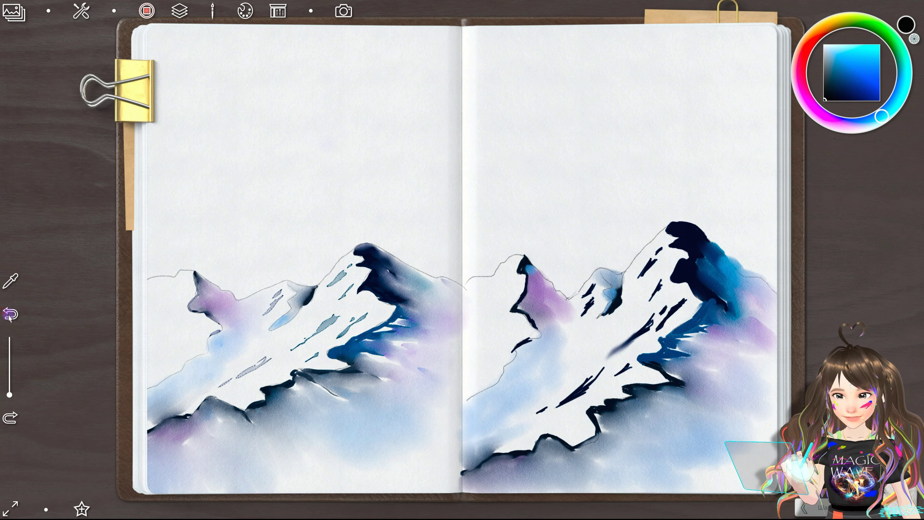
left_click(12, 314)
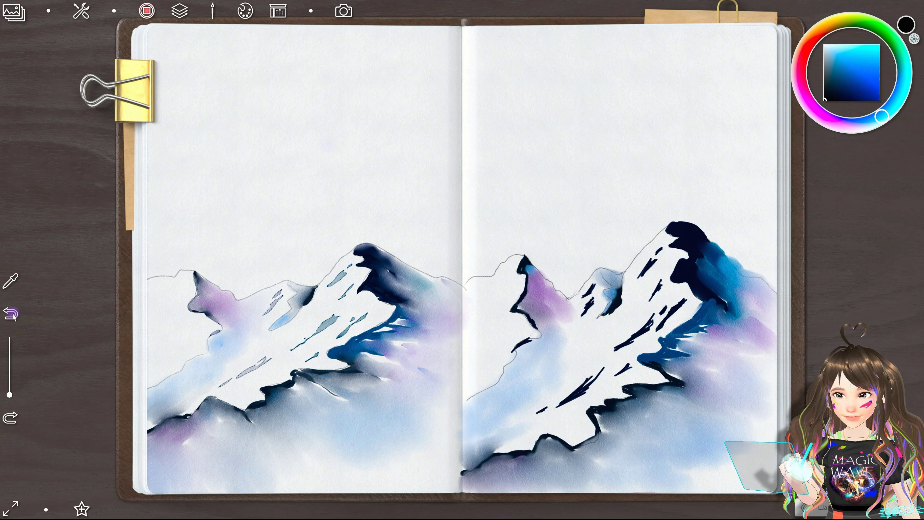
left_click(890, 502)
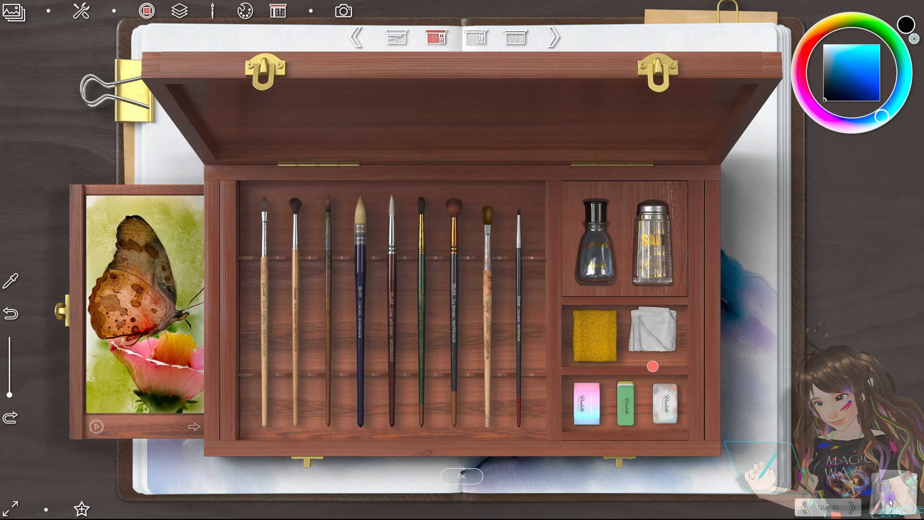
Step: Switch to the Dry Blender brush and lower the pen pressure stiffness in settings
left_click(453, 269)
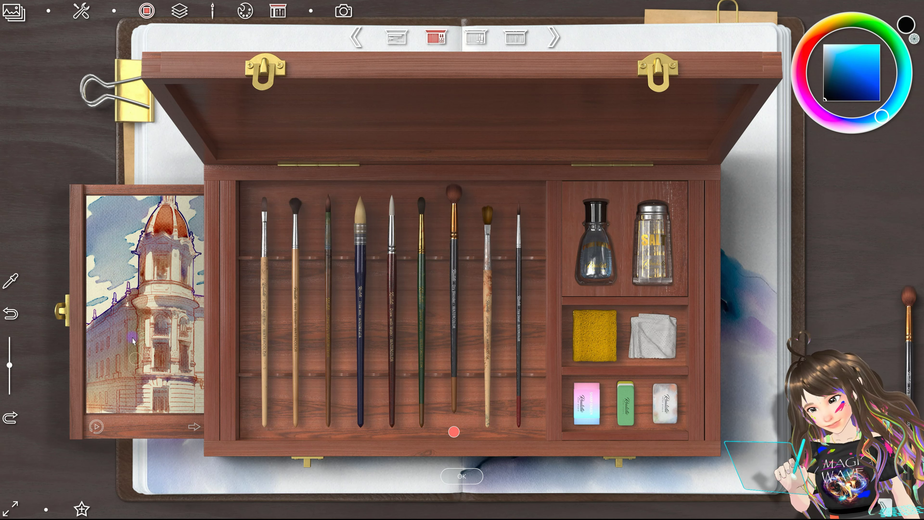
left_click(461, 475)
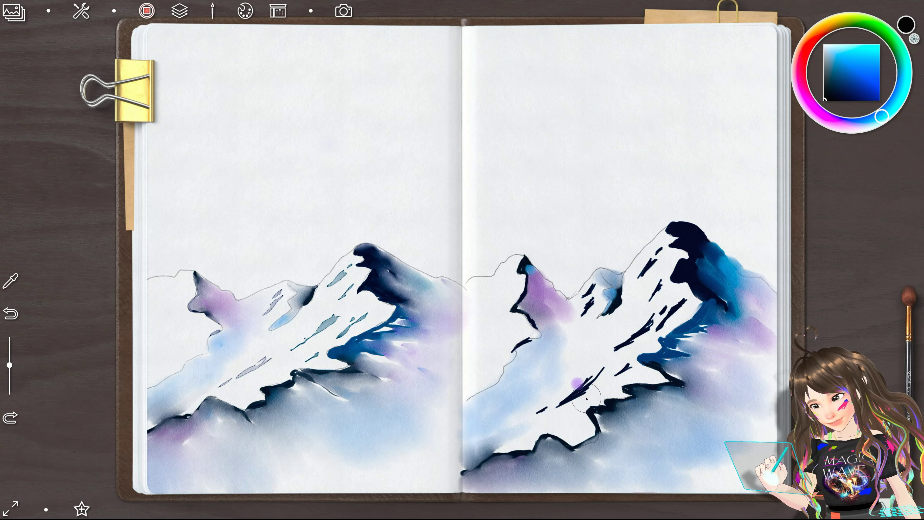
left_click(86, 15)
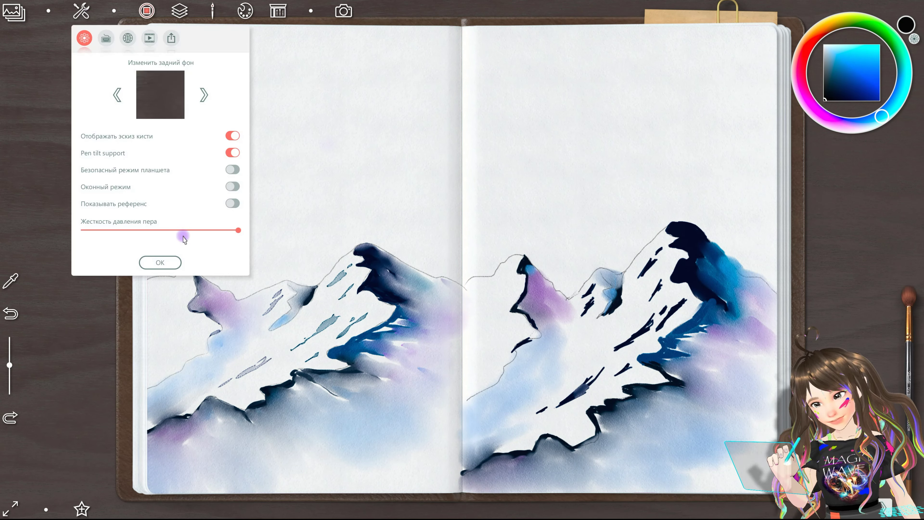
left_click_drag(168, 230, 152, 230)
left_click(160, 262)
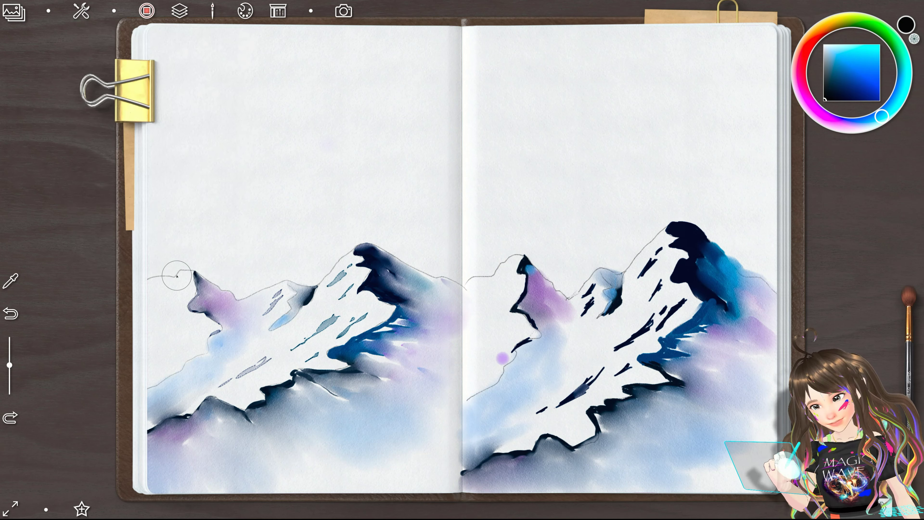
Step: Blend bluish-purple and grey-purple washes up the right mountain's slope toward the peak
mouse_move(603, 368)
left_mouse_down()
mouse_move(591, 387)
mouse_move(600, 369)
left_mouse_up()
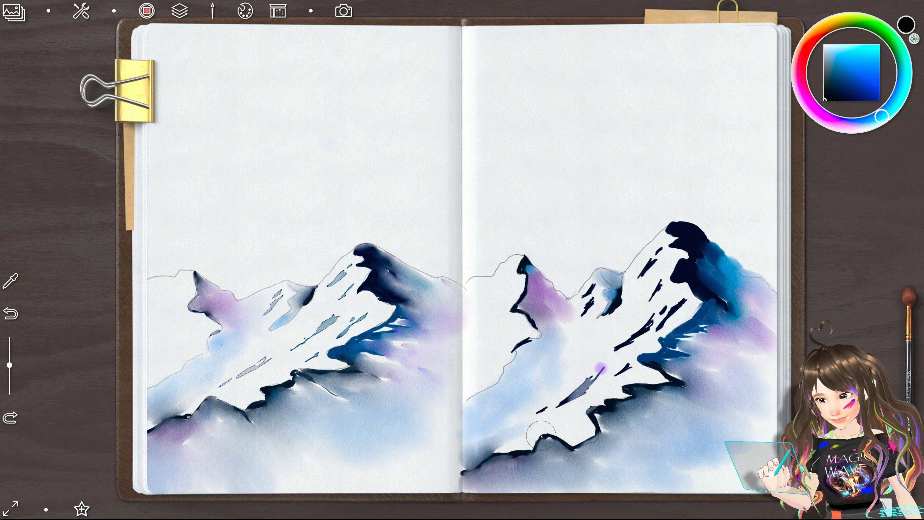
left_click_drag(600, 369, 533, 414)
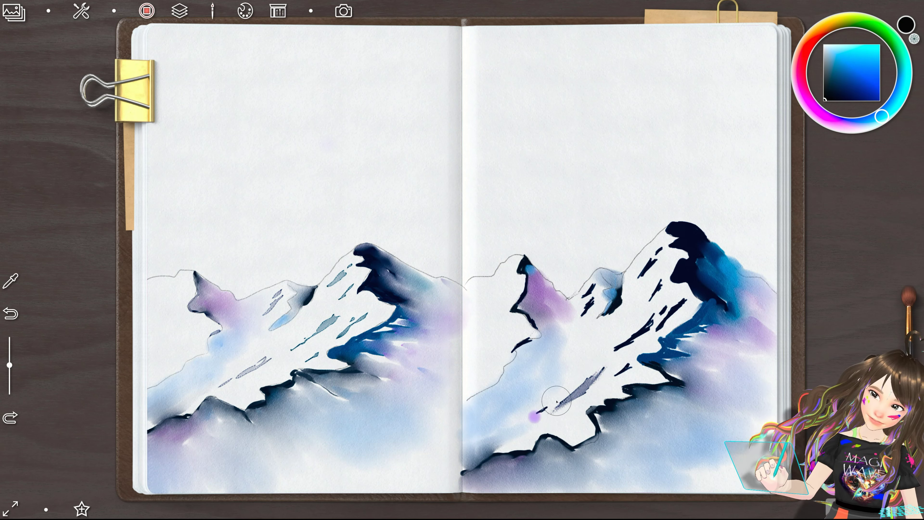
mouse_move(600, 347)
left_mouse_down()
mouse_move(648, 320)
mouse_move(611, 351)
mouse_move(661, 317)
left_mouse_up()
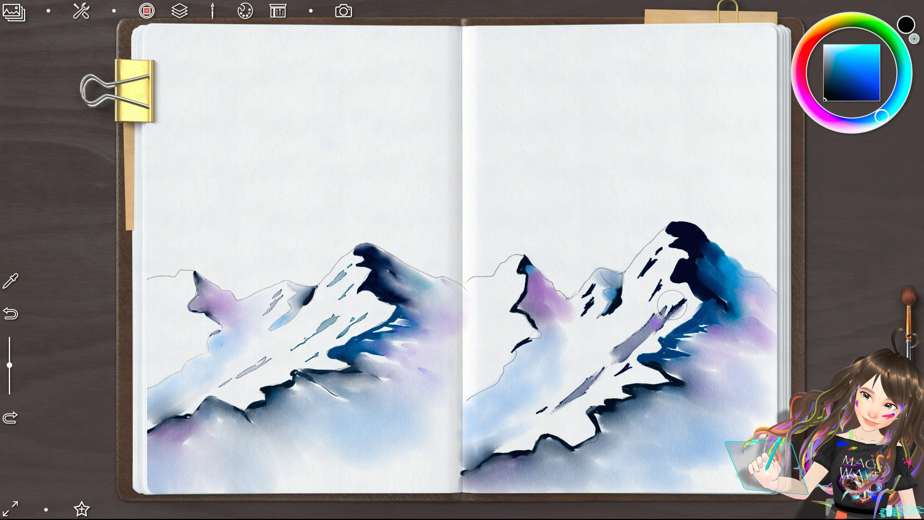
mouse_move(644, 277)
left_mouse_down()
mouse_move(653, 259)
mouse_move(649, 297)
left_mouse_up()
mouse_move(662, 247)
left_mouse_down()
mouse_move(638, 280)
mouse_move(664, 244)
left_mouse_up()
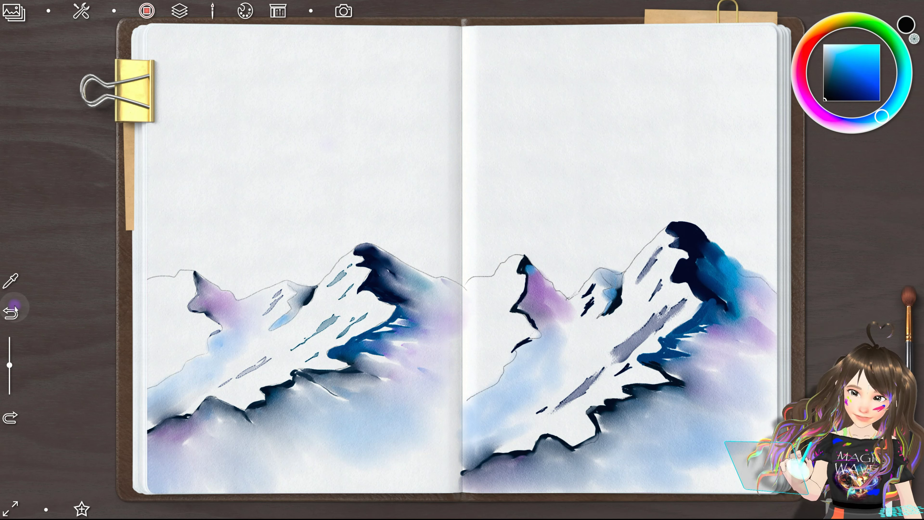
Step: Undo the grey washes and repaint purple-grey washes on the slope, tall peak and lower slope
left_click(11, 314)
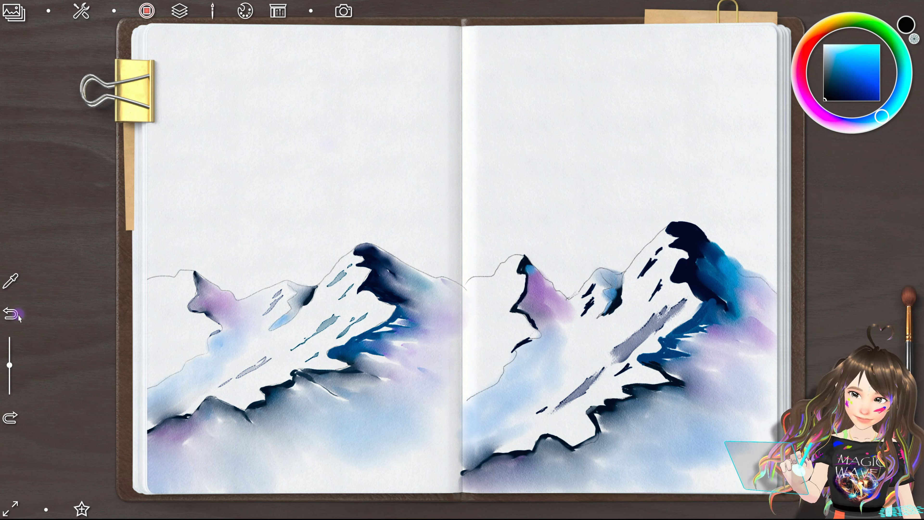
left_click(11, 313)
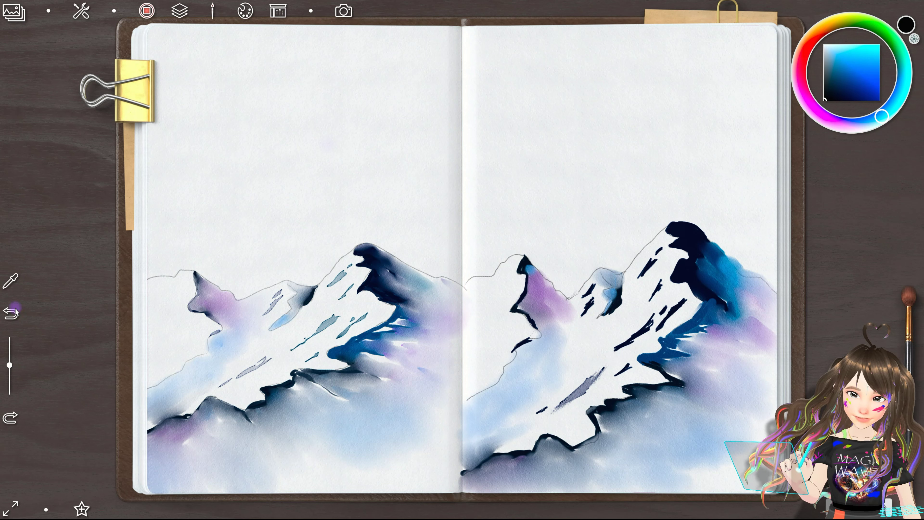
left_click_drag(653, 314, 622, 341)
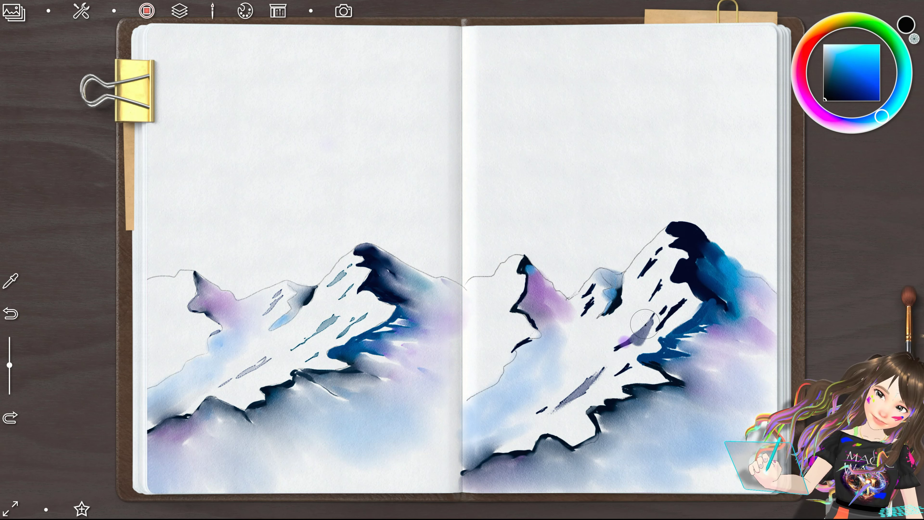
mouse_move(686, 295)
left_mouse_down()
mouse_move(675, 308)
mouse_move(666, 282)
left_mouse_up()
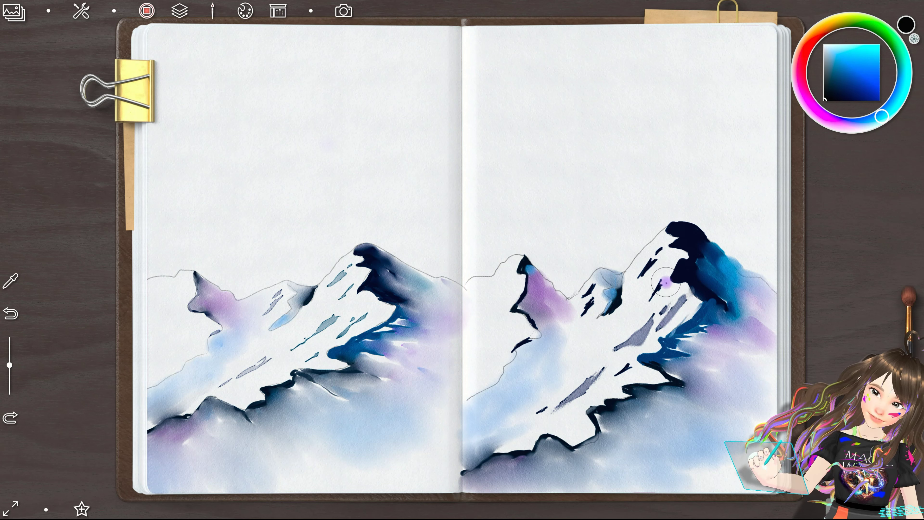
left_click_drag(629, 364, 617, 371)
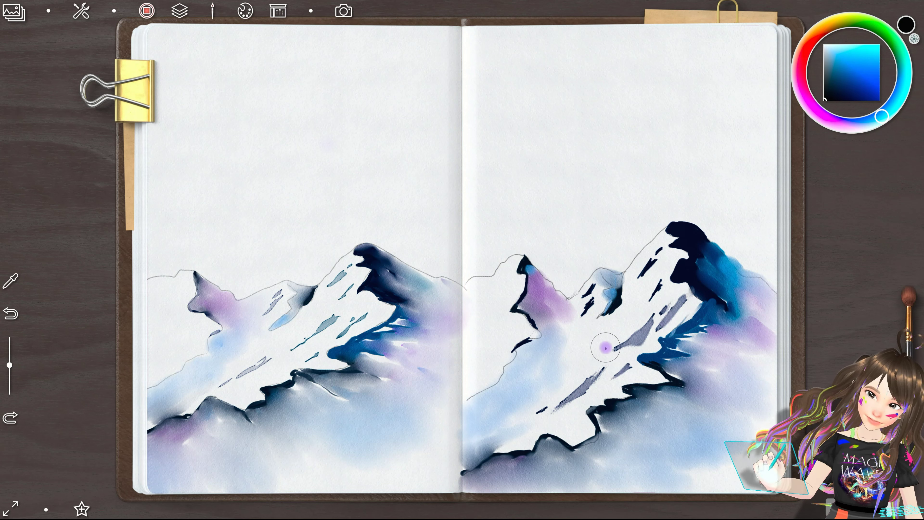
left_click(86, 10)
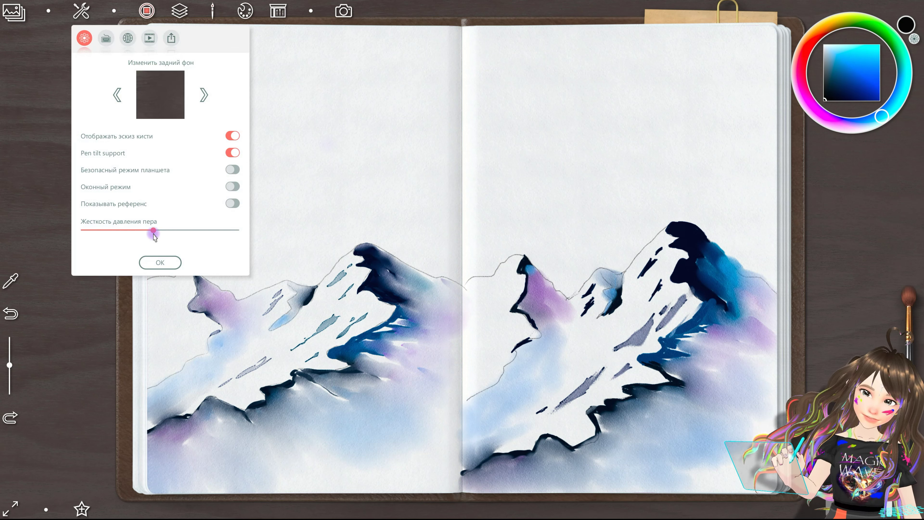
Step: Paint grey wash on the right page's middle peak and add dark ink strokes
left_click(149, 262)
left_click_drag(595, 296, 578, 320)
left_click_drag(576, 282, 567, 293)
left_click(587, 371)
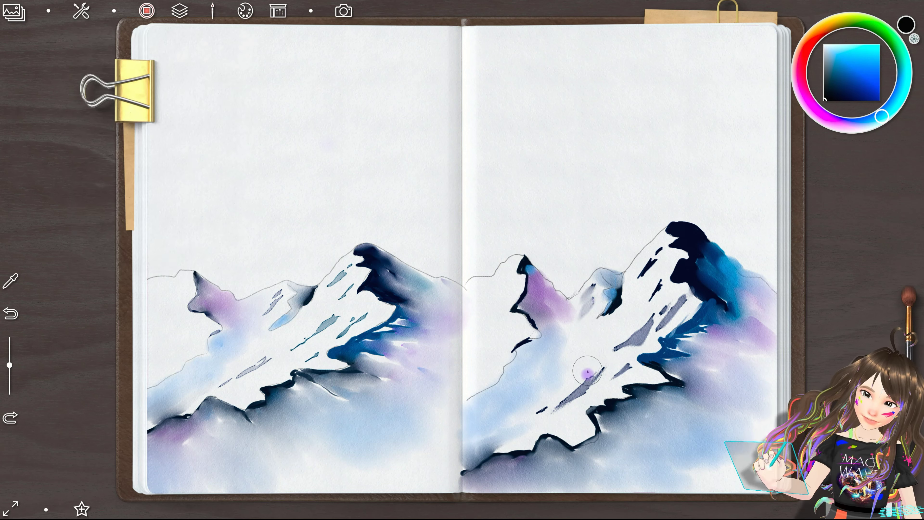
left_click(81, 11)
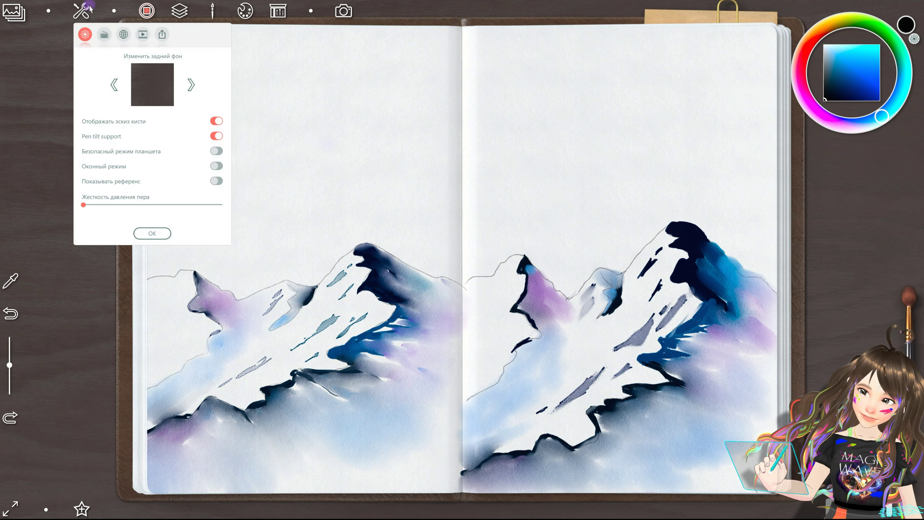
left_click(154, 263)
left_click_drag(591, 287, 583, 313)
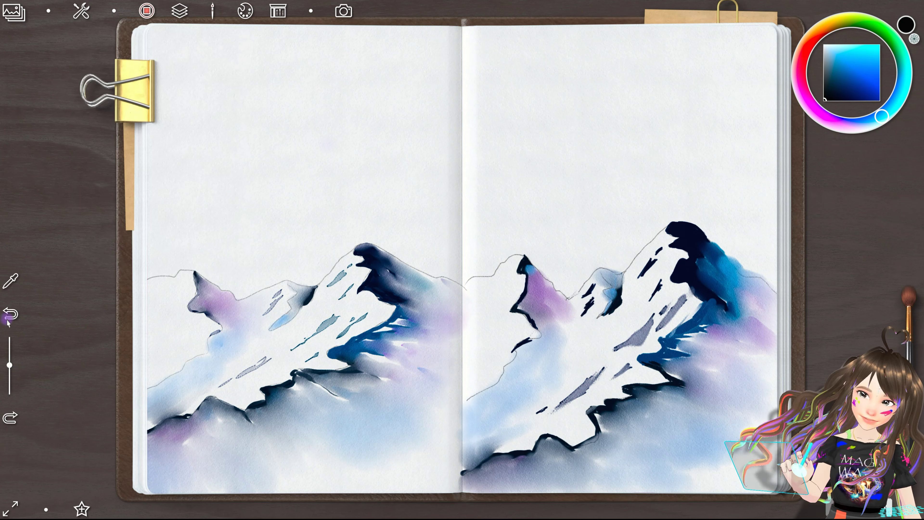
Step: With a smaller brush, streak grey below the tall peak and darken the leftmost peak's tip navy
left_click_drag(9, 365, 8, 384)
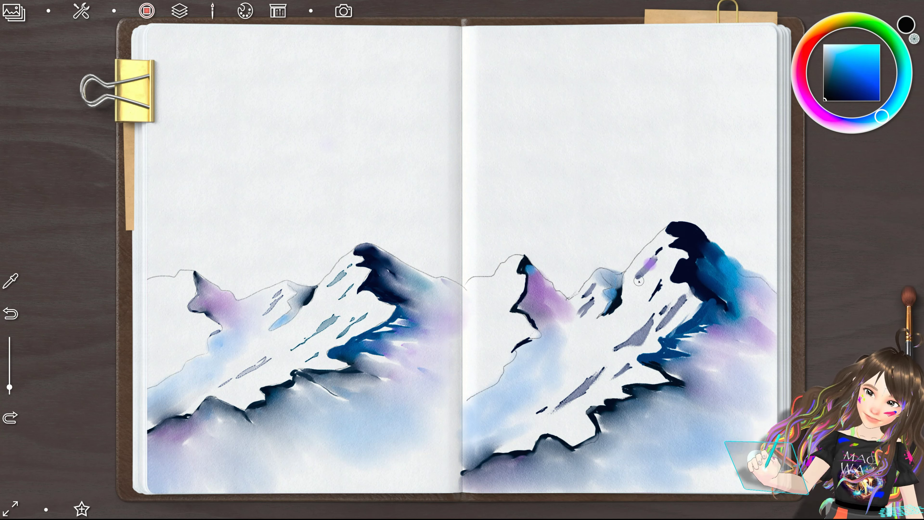
left_click_drag(660, 276, 649, 303)
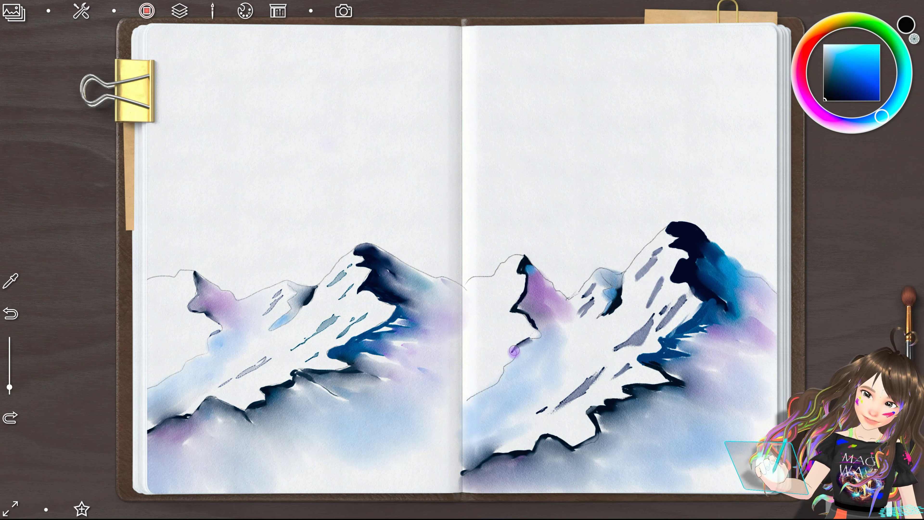
left_click_drag(517, 354, 514, 303)
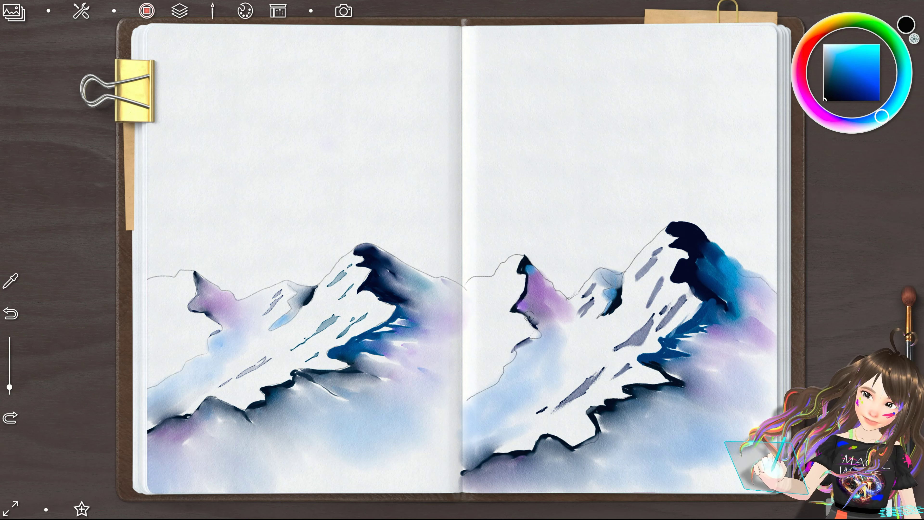
left_click(518, 251)
left_click_drag(520, 260, 523, 268)
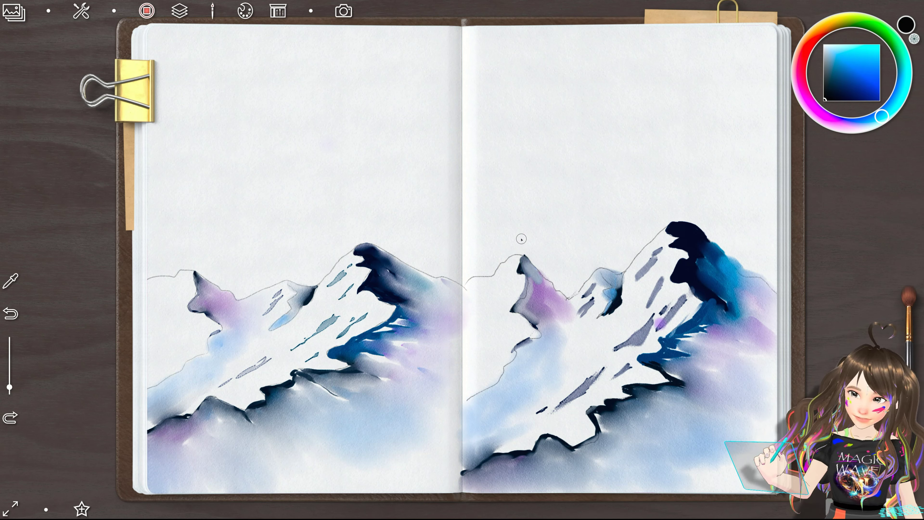
Step: Dab and streak purple up the right mountain and onto its lower slope
left_click(659, 321)
left_click_drag(661, 319, 665, 305)
left_click(654, 281)
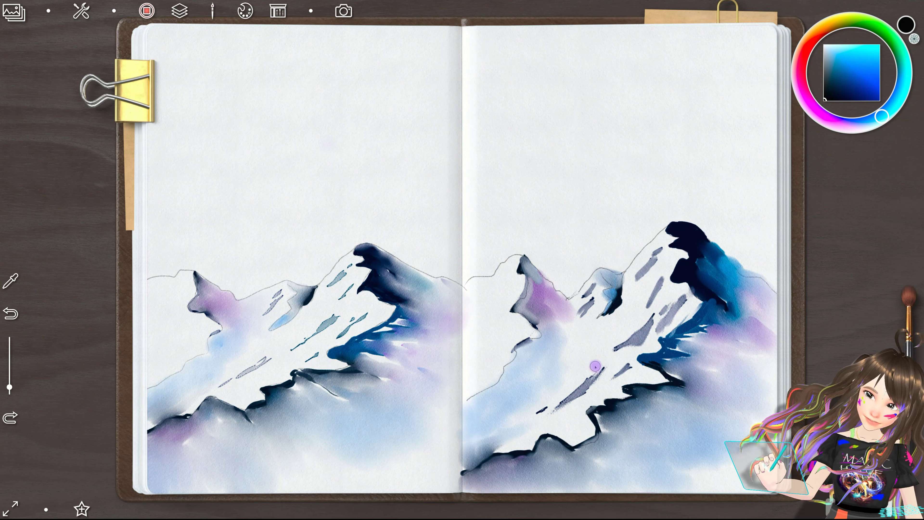
left_click(583, 398)
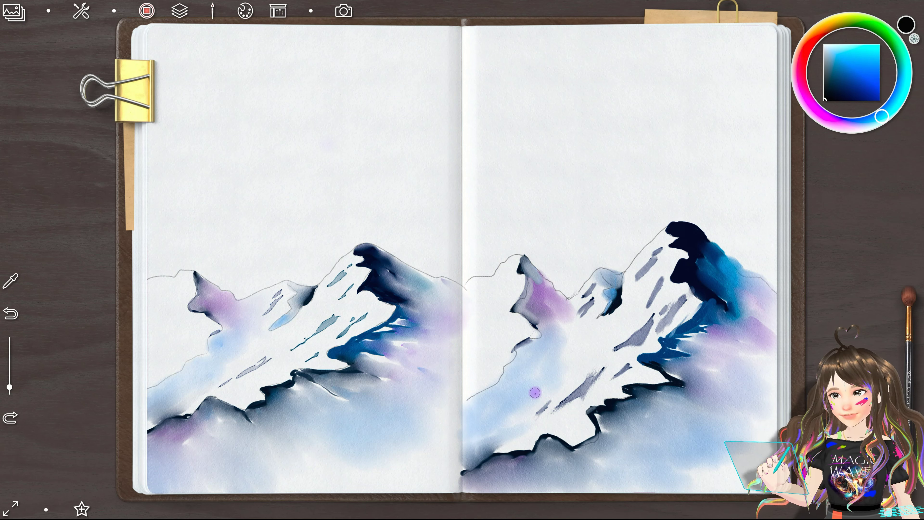
left_click(910, 326)
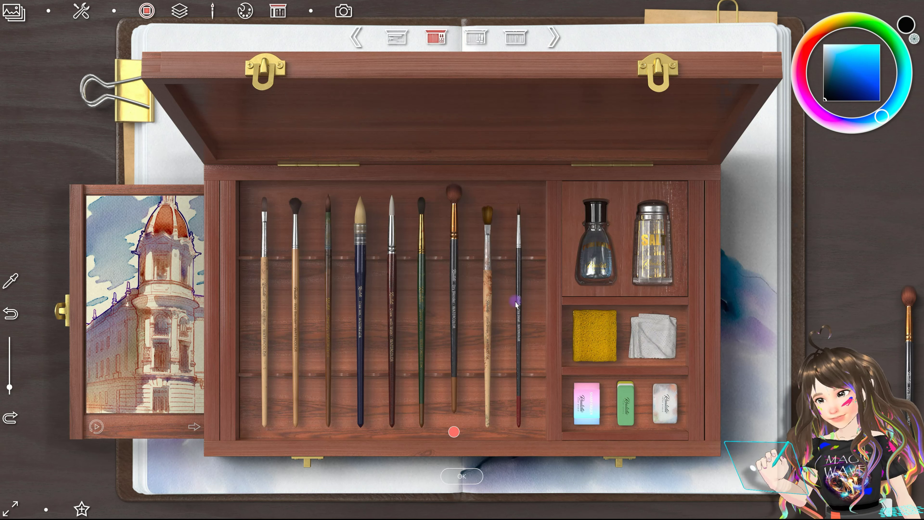
Step: With the Fine Detail brush, try two dark lower-ridge lines, then undo both
left_click(516, 339)
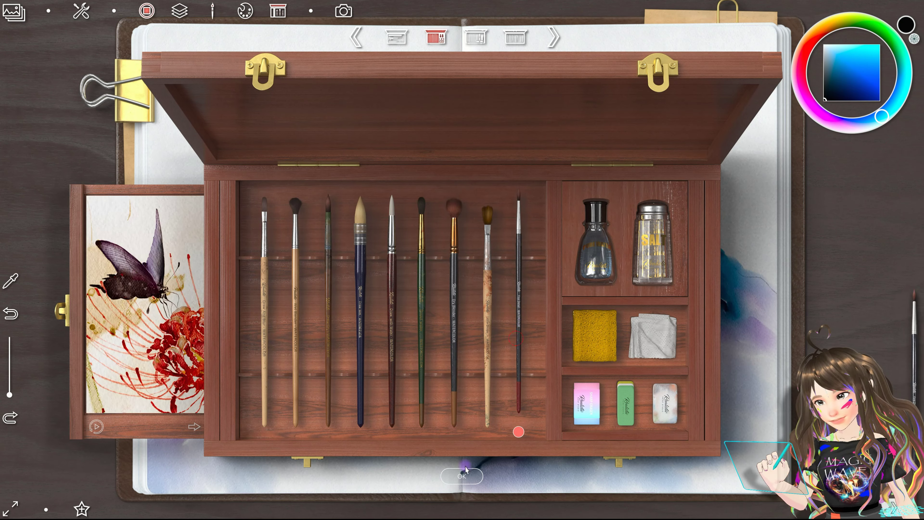
left_click(461, 477)
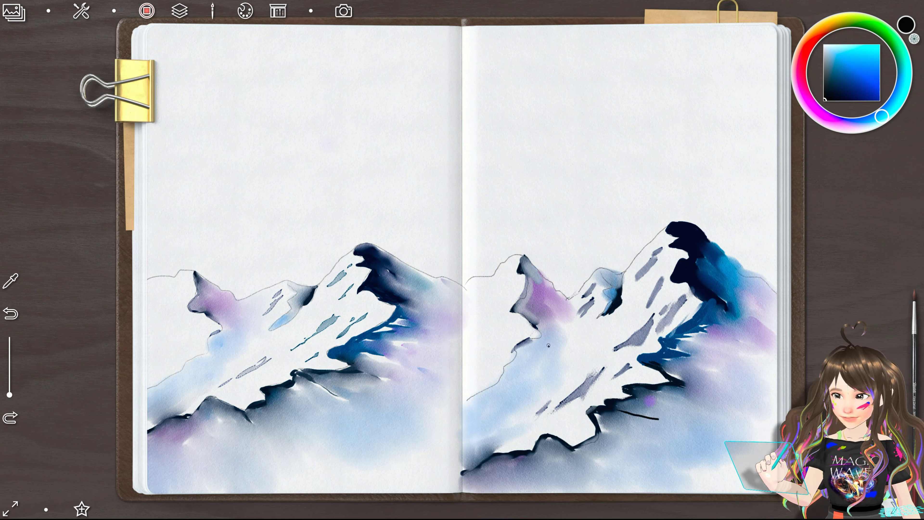
left_click_drag(603, 407, 659, 418)
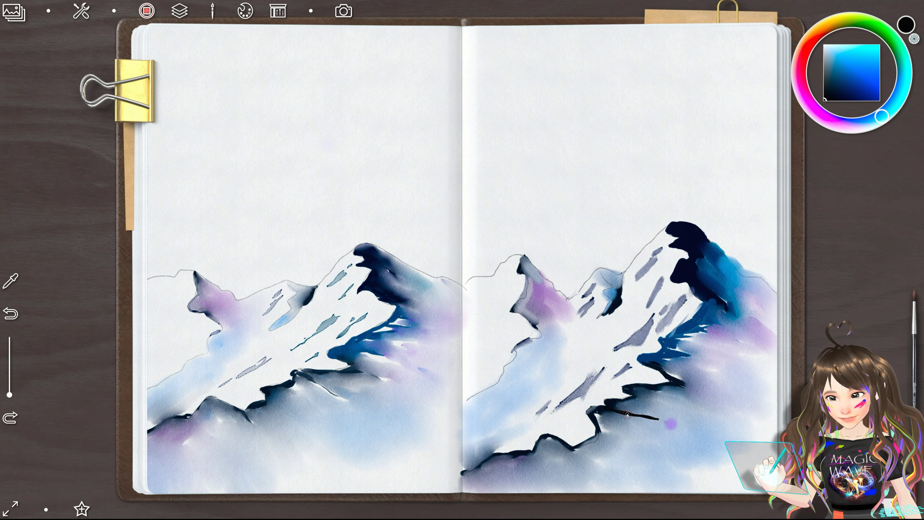
left_click_drag(670, 423, 615, 407)
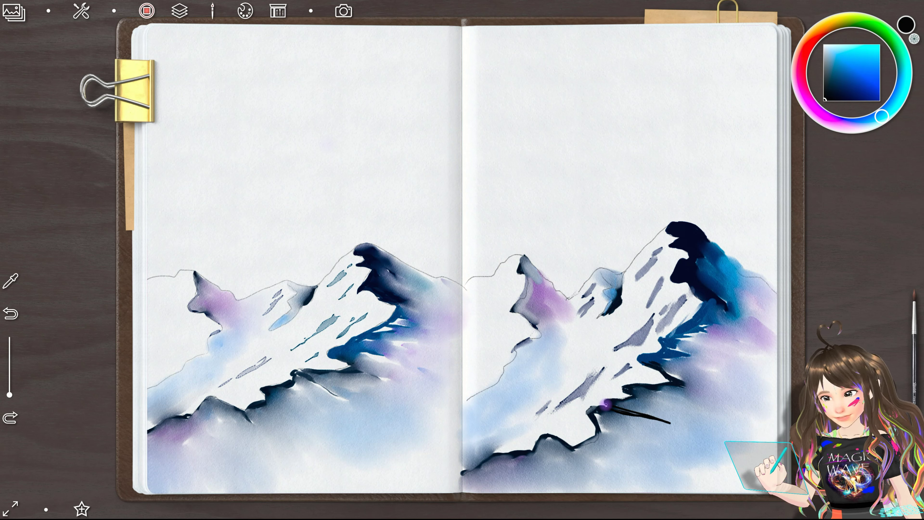
left_click(6, 312)
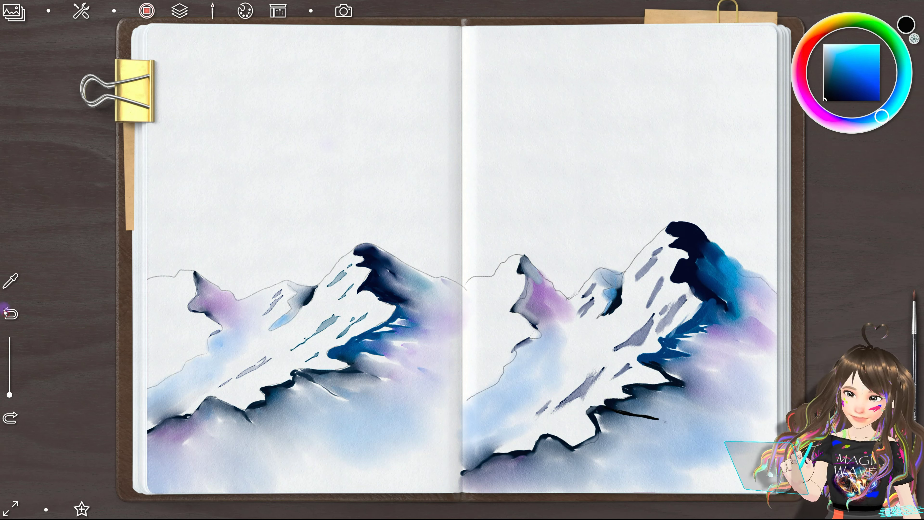
left_click(14, 314)
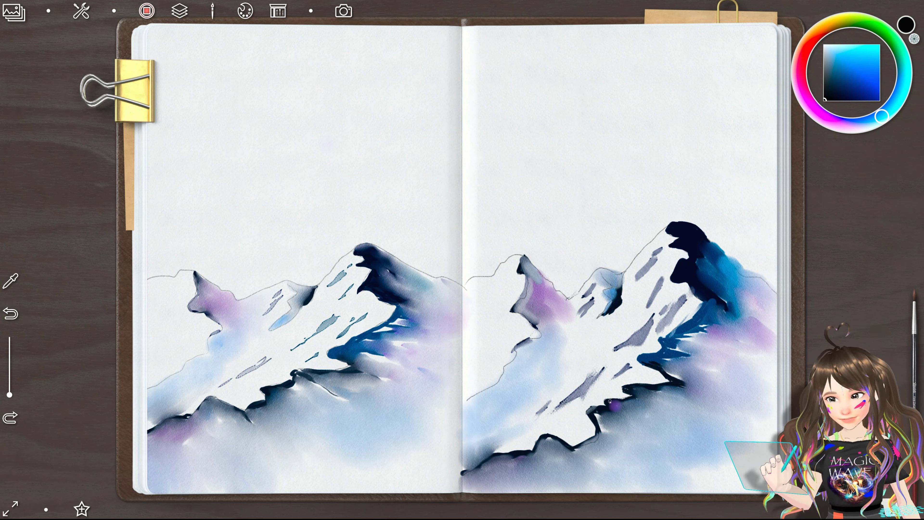
Step: Draw dark streaks along the lower ridge and a short stroke down-right
left_click_drag(622, 389, 690, 406)
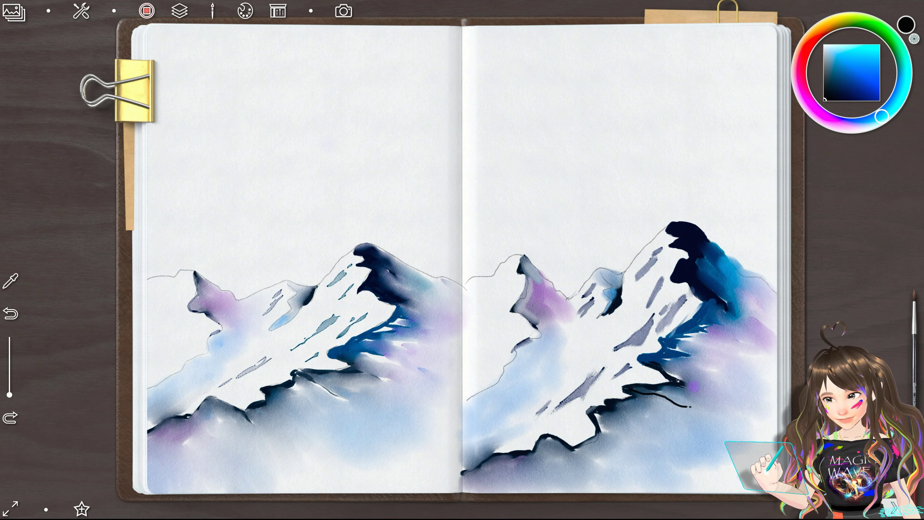
left_click_drag(679, 384, 709, 393)
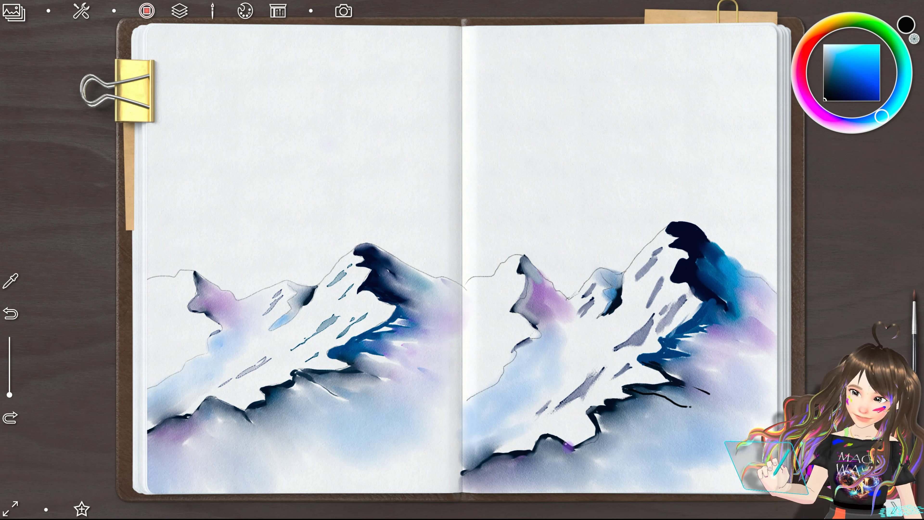
left_click_drag(574, 450, 586, 457)
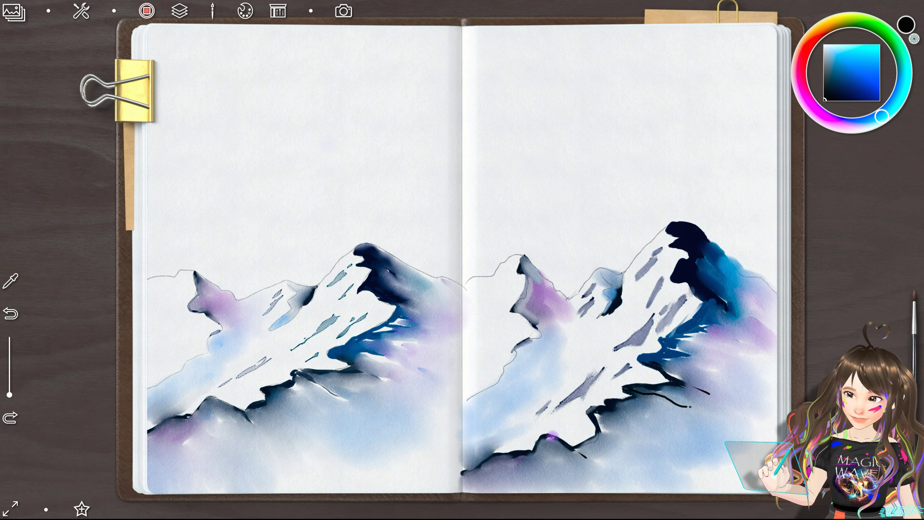
Step: Deepen the tall peak's shadow with navy and purple dabs along its edge
left_click_drag(695, 289, 711, 301)
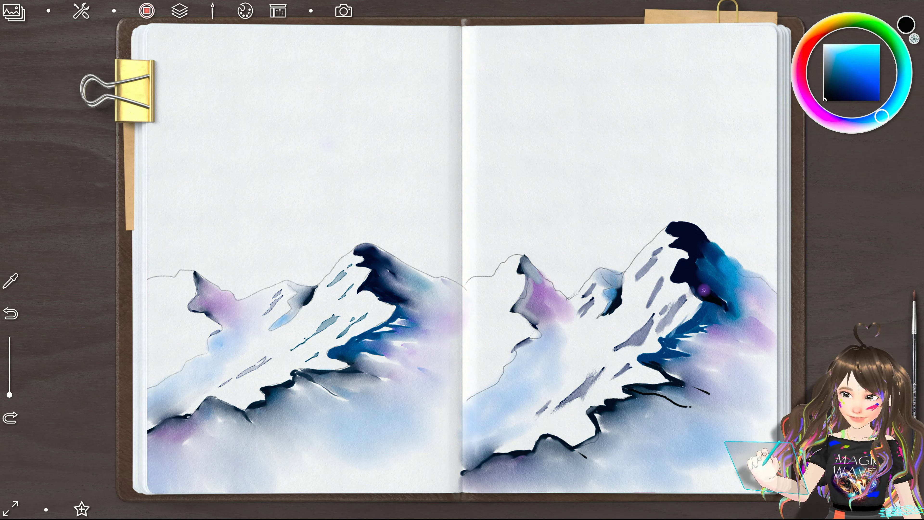
left_click(664, 281)
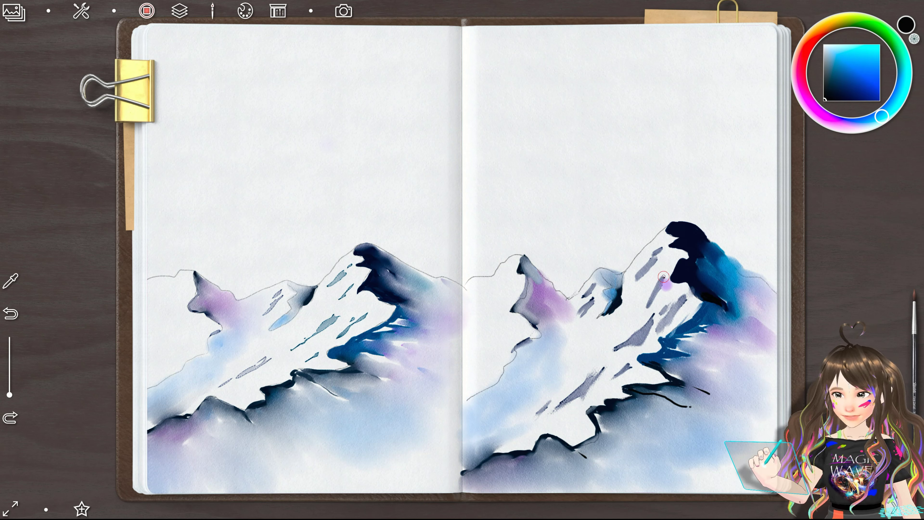
left_click(669, 280)
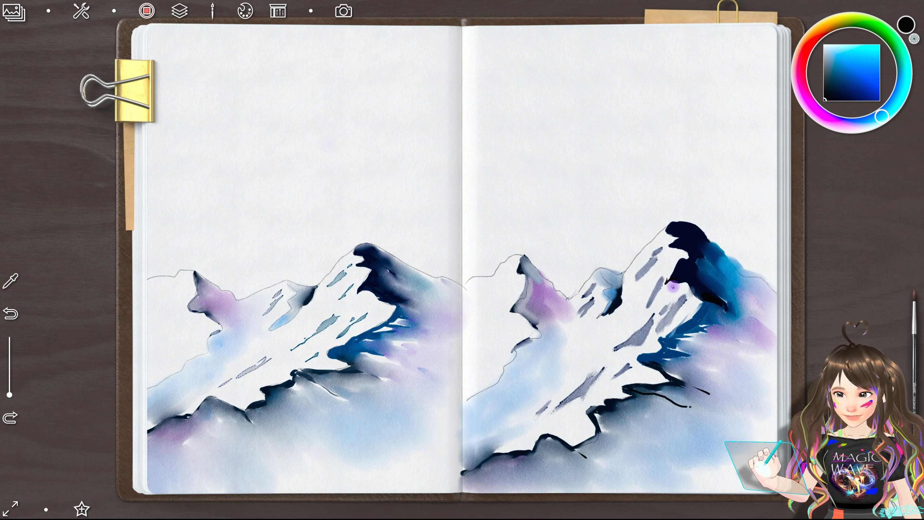
left_click(673, 278)
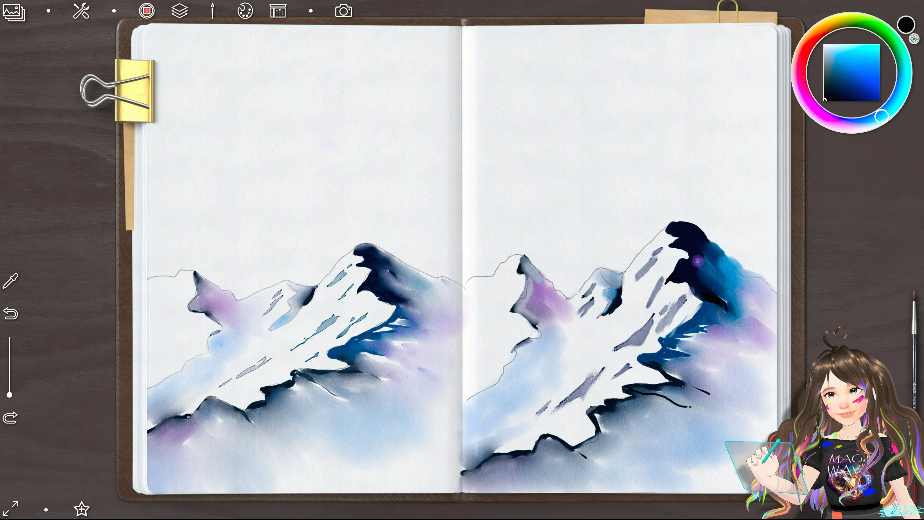
left_click(913, 323)
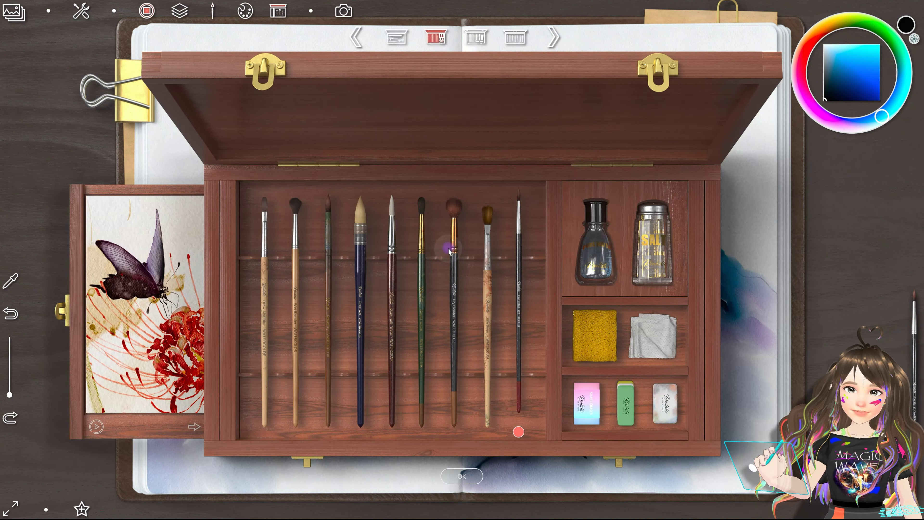
Step: With the Dry Blender brush, dab purple on the right-page slope and blend it into the blue
left_click(451, 251)
left_click(470, 477)
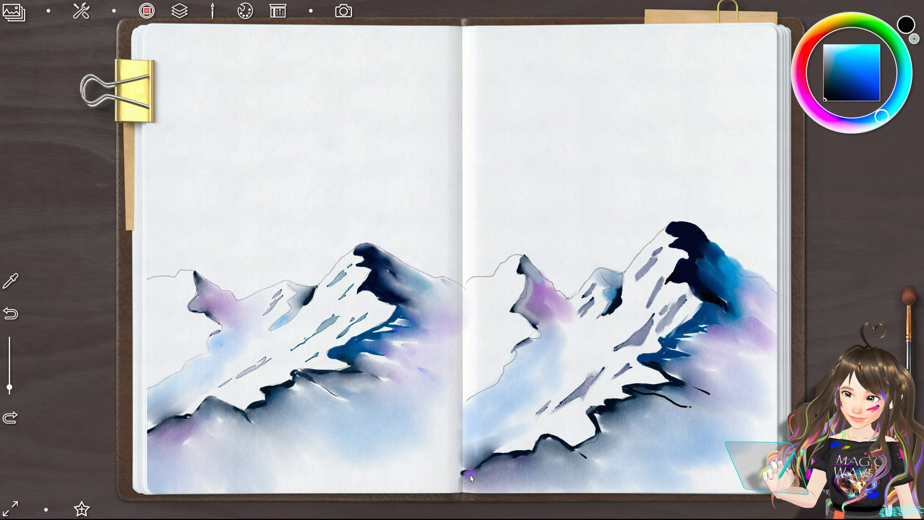
left_click(618, 302)
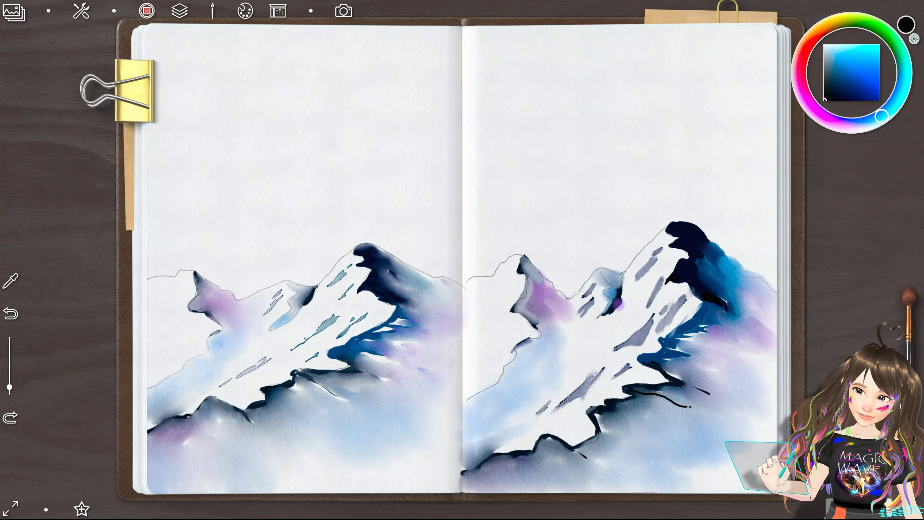
left_click_drag(619, 305, 604, 299)
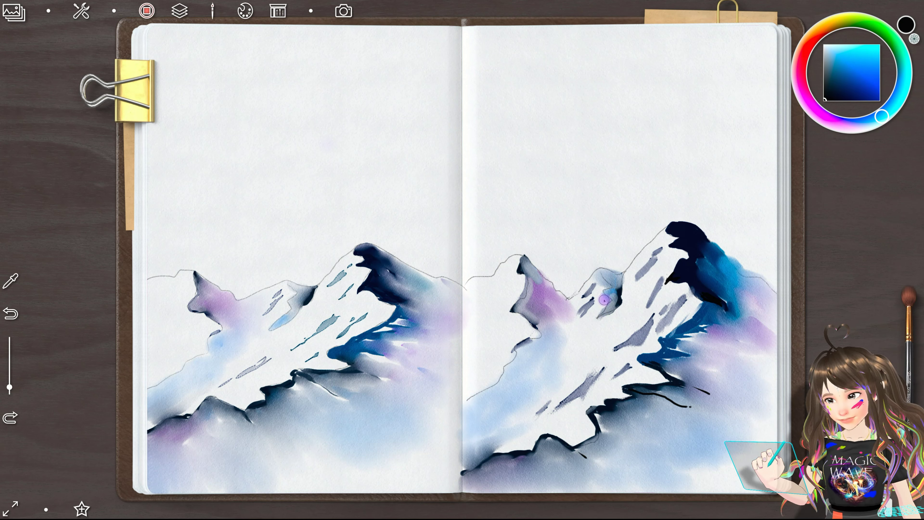
Step: Add navy streaks to the left-page peak and a short dark stroke below the lower ridge
left_click(881, 506)
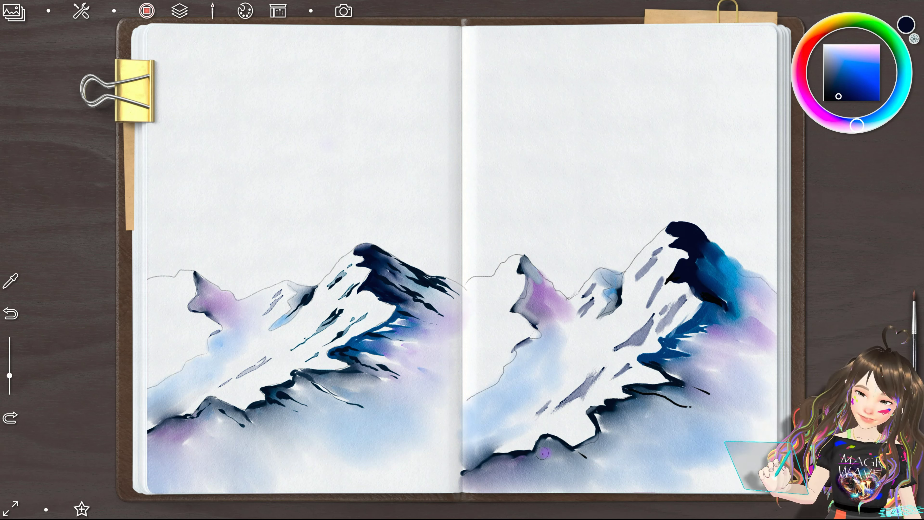
left_click_drag(546, 452, 548, 457)
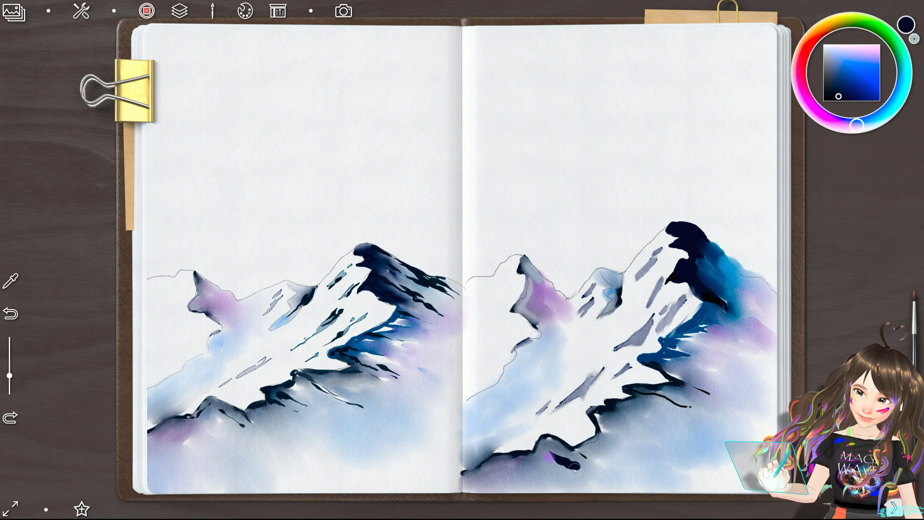
left_click(10, 313)
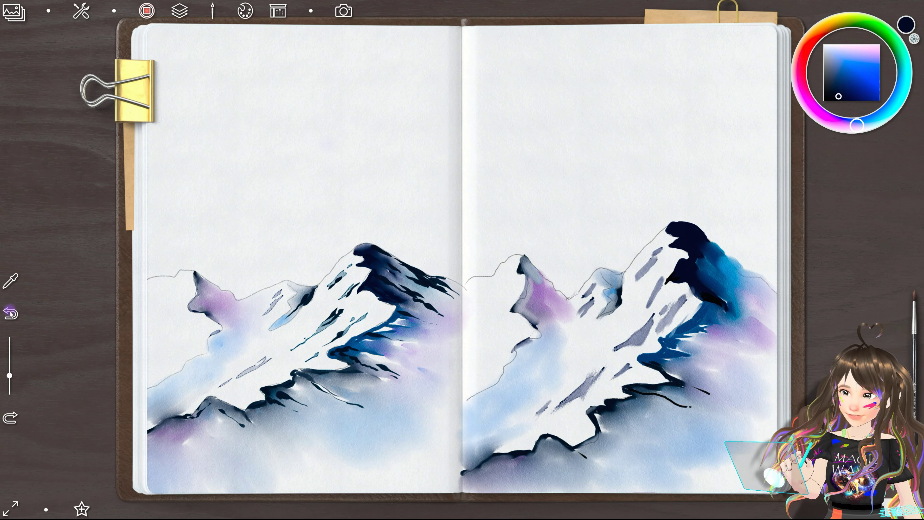
left_click_drag(10, 374, 9, 394)
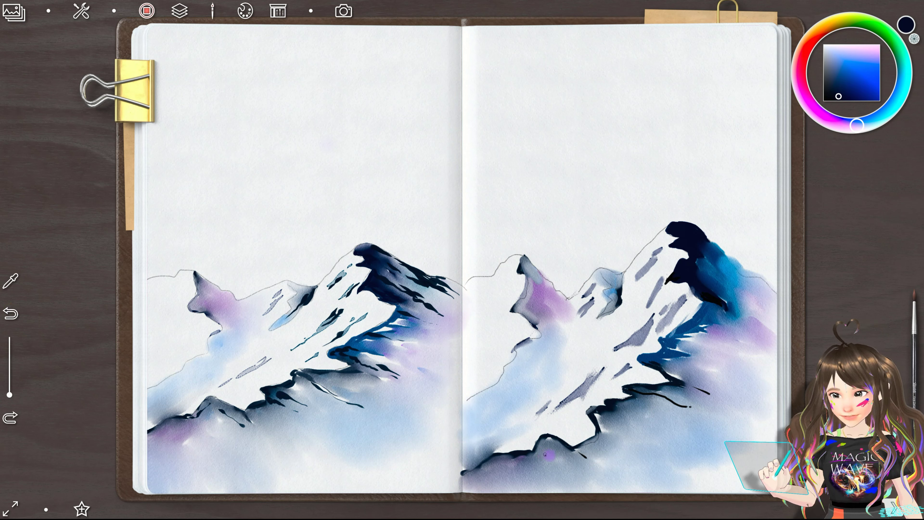
left_click_drag(575, 470, 585, 473)
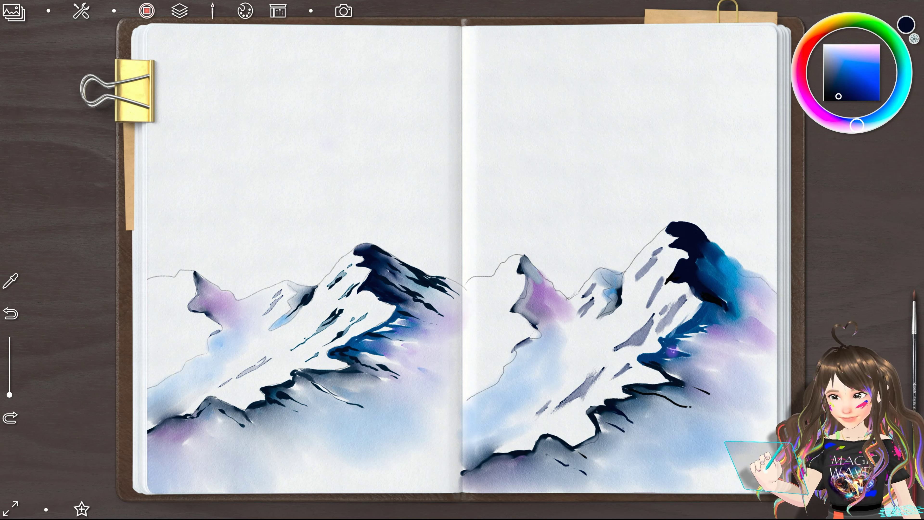
Step: Darken the right peak's ridge with deep-blue strokes after undoing a misplaced slope streak
left_click_drag(671, 351, 711, 362)
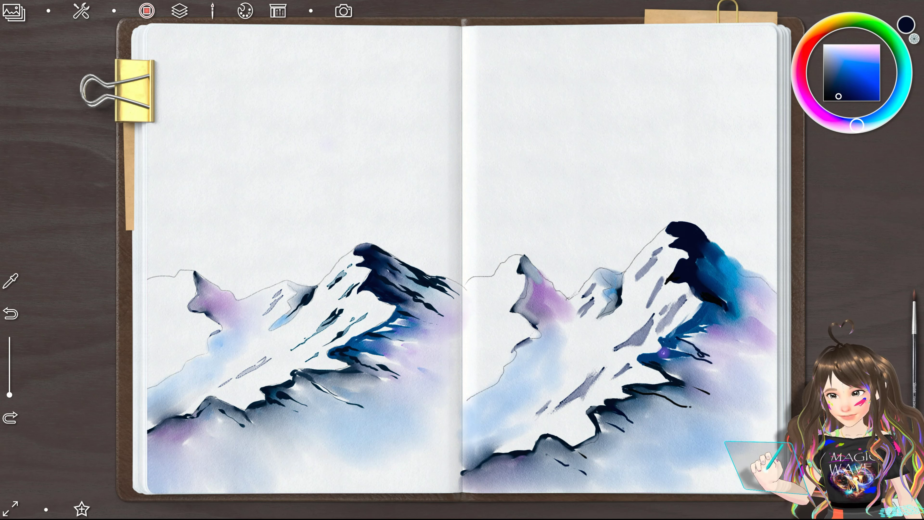
left_click(18, 312)
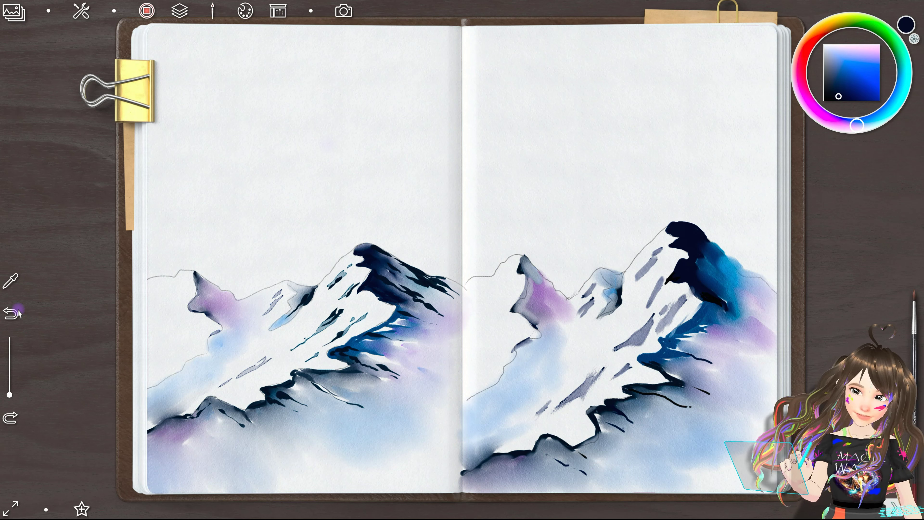
left_click_drag(729, 259, 762, 278)
mouse_move(720, 255)
left_mouse_down()
mouse_move(749, 278)
mouse_move(721, 261)
left_mouse_up()
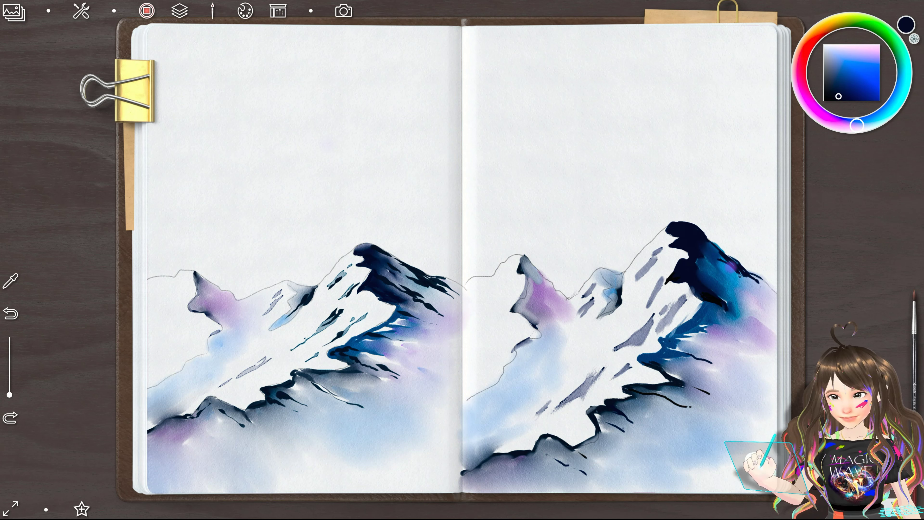
Step: Lengthen the dark navy streaks down and along the right peak's ridge
mouse_move(749, 288)
left_mouse_down()
mouse_move(737, 280)
mouse_move(703, 291)
mouse_move(773, 333)
left_mouse_up()
left_click_drag(709, 280, 738, 304)
left_click_drag(676, 257, 749, 289)
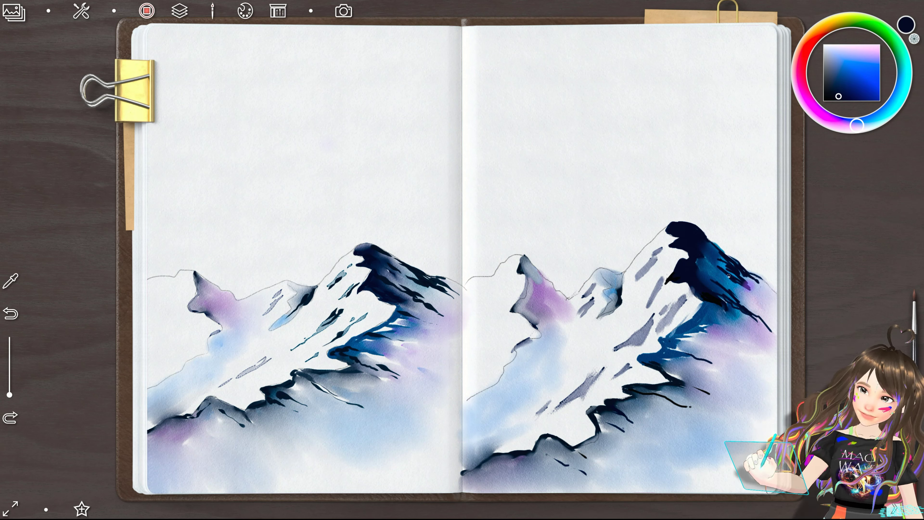
Step: Add dabs and short dark diagonal strokes across the lower slopes and lower-left ridge
left_click(622, 312)
left_click(677, 365)
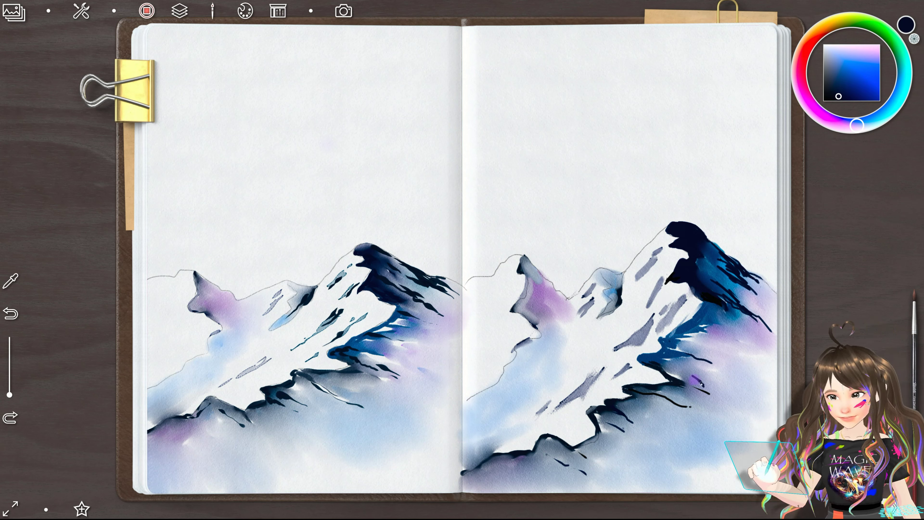
left_click_drag(695, 378, 717, 395)
left_click(564, 395)
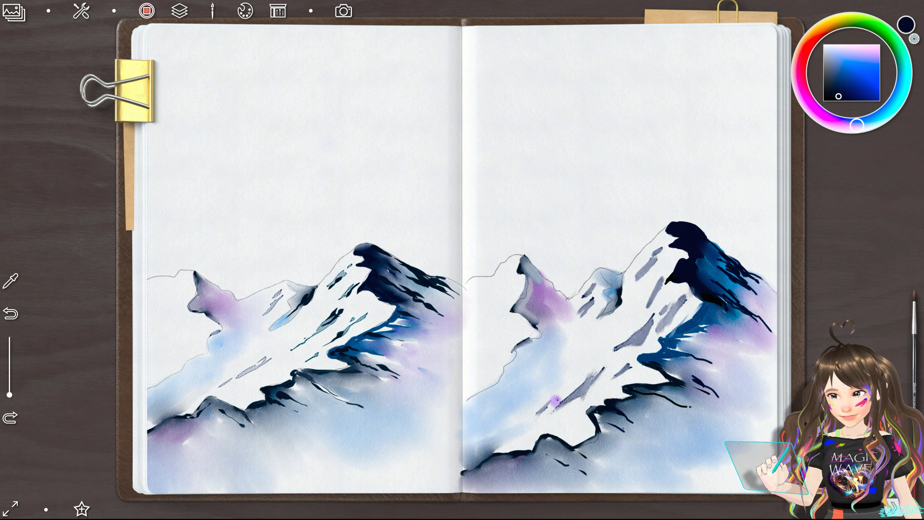
left_click(555, 460)
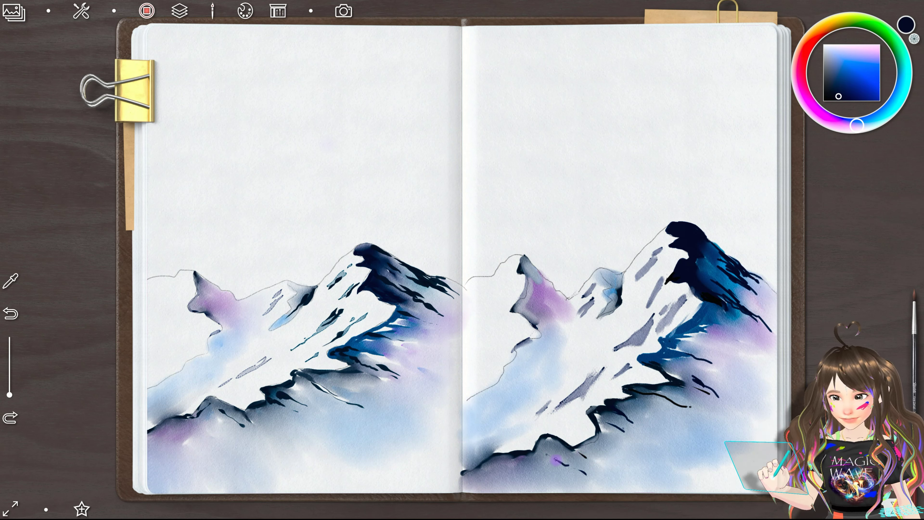
left_click_drag(553, 457, 565, 465)
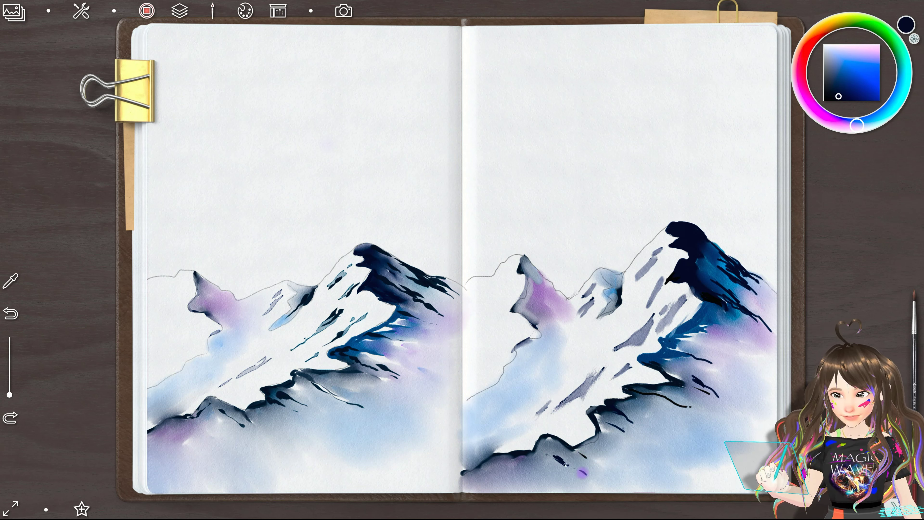
left_click(624, 388)
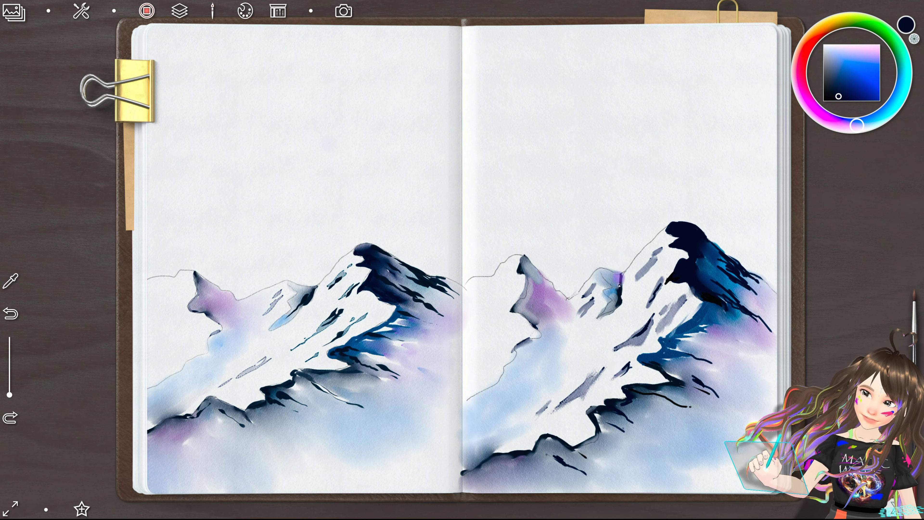
Step: Touch purple onto the small peak and left peak's edge, and soften the middle slope
left_click_drag(614, 284, 612, 277)
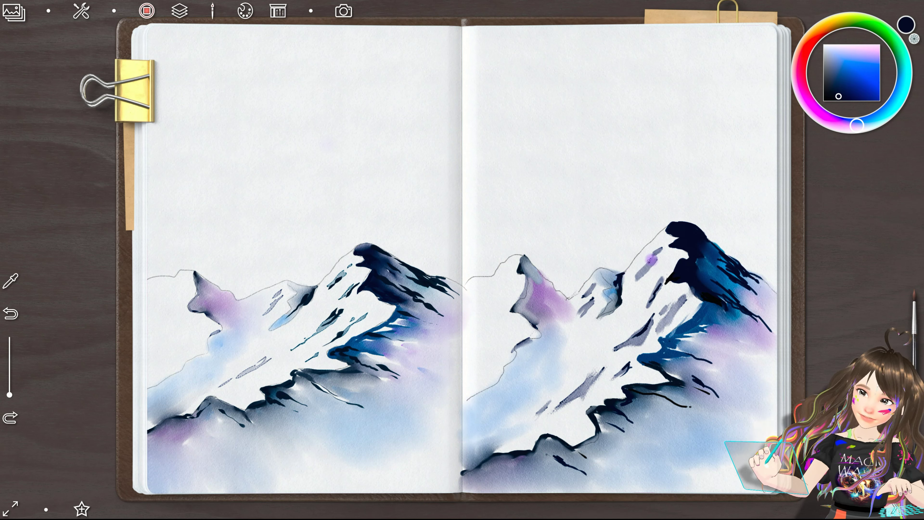
left_click_drag(653, 259, 635, 280)
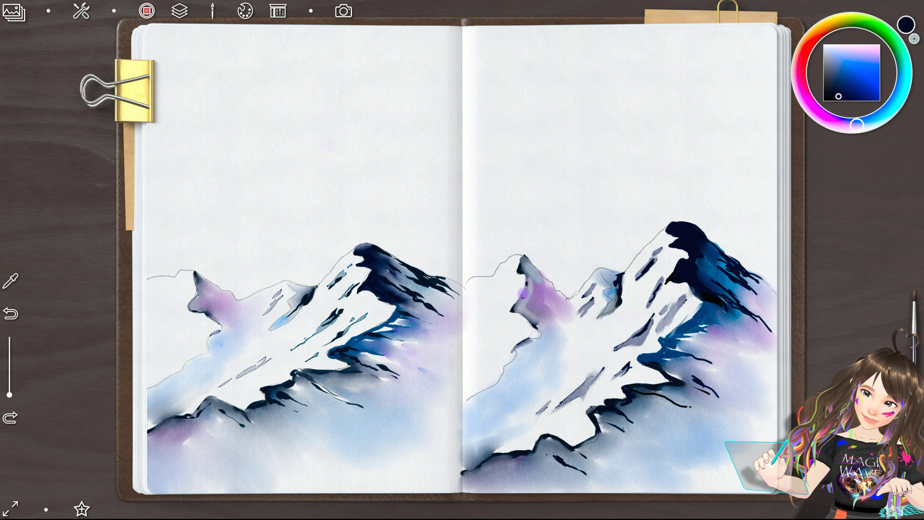
left_click_drag(521, 296, 517, 303)
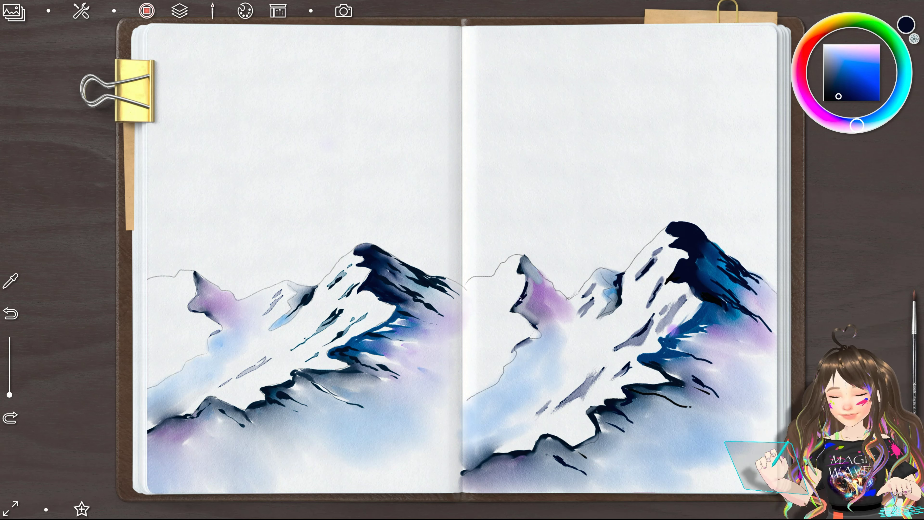
left_click_drag(673, 329, 705, 333)
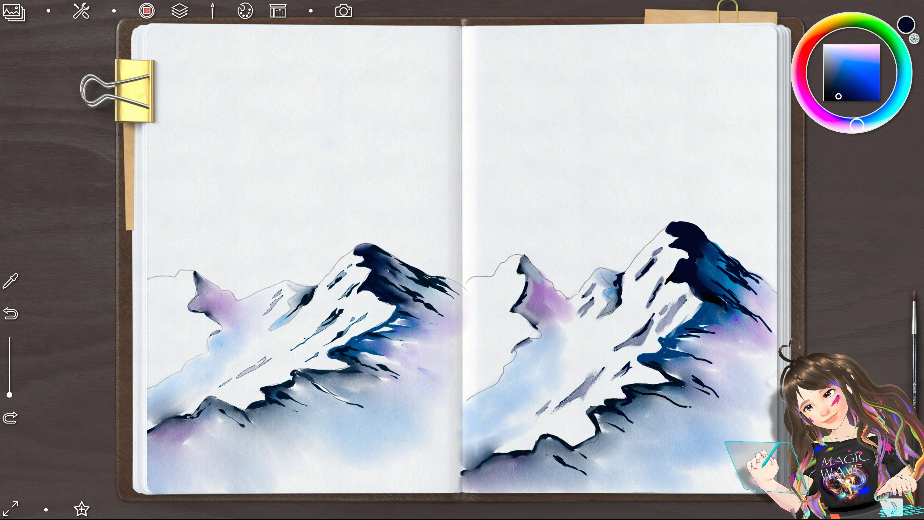
left_click(897, 508)
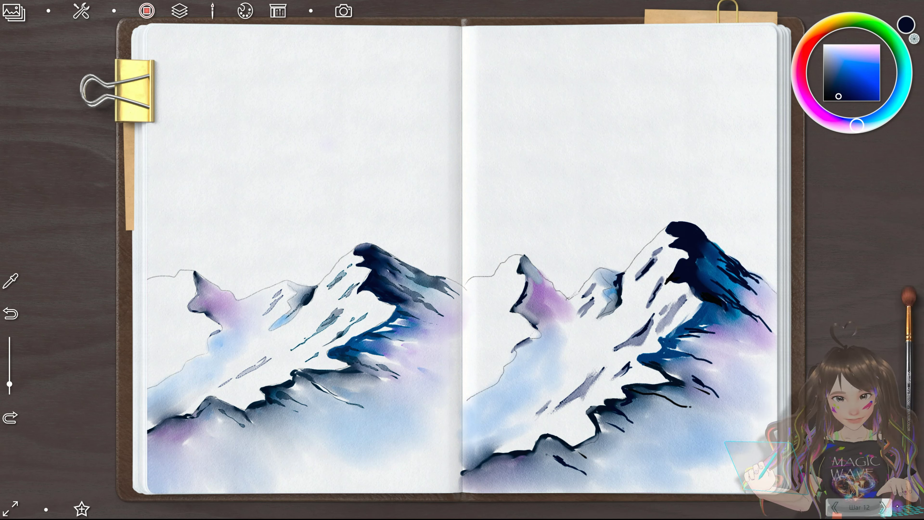
Step: Advance the lesson to add blue washes, then replay the robin sample in the brush box
left_click(892, 506)
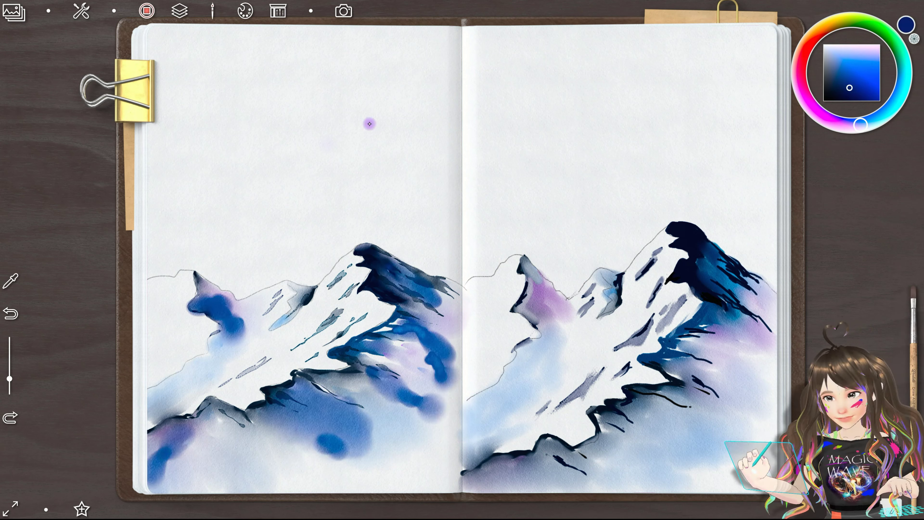
left_click(914, 346)
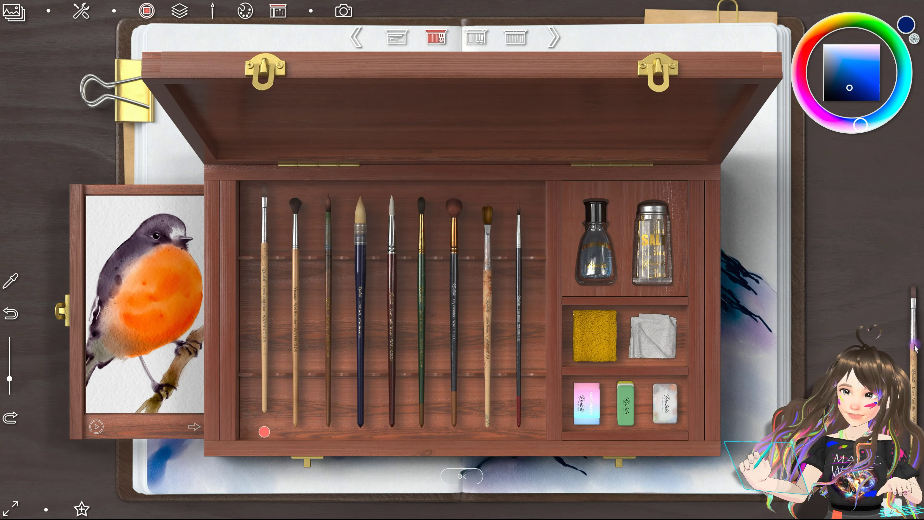
left_click(96, 427)
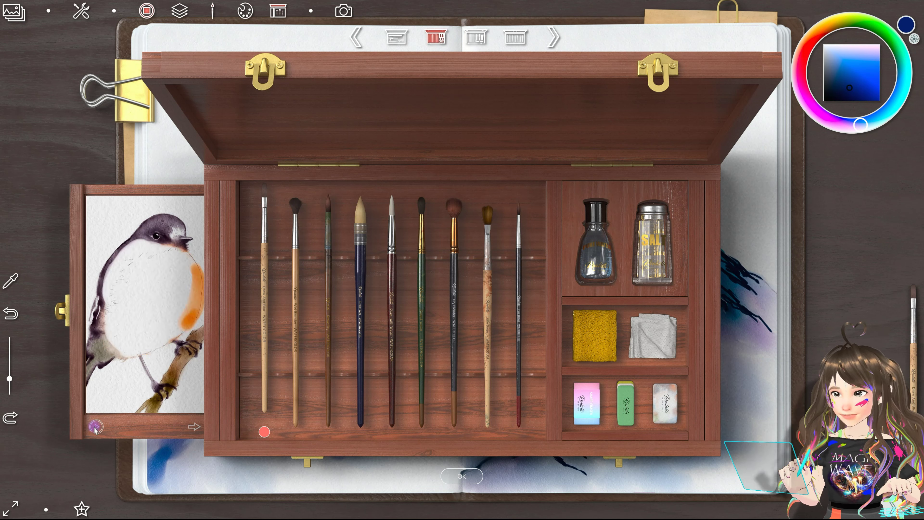
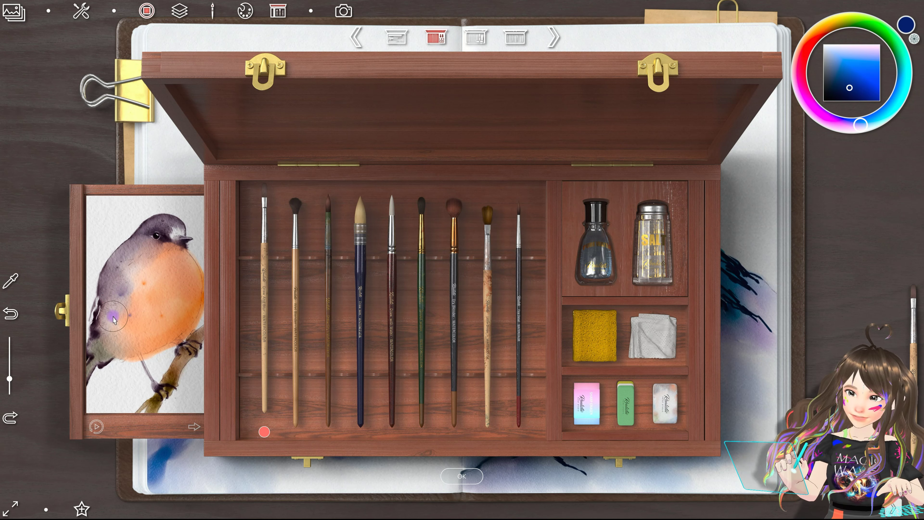
Step: Close the brush box and raise the pen pressure stiffness in general settings
left_click(457, 481)
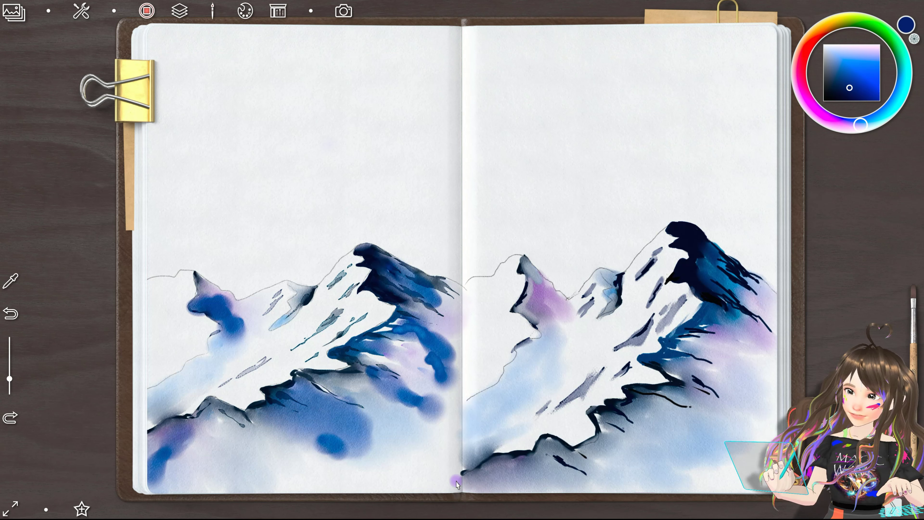
left_click(82, 22)
left_click_drag(123, 232, 158, 231)
left_click(160, 262)
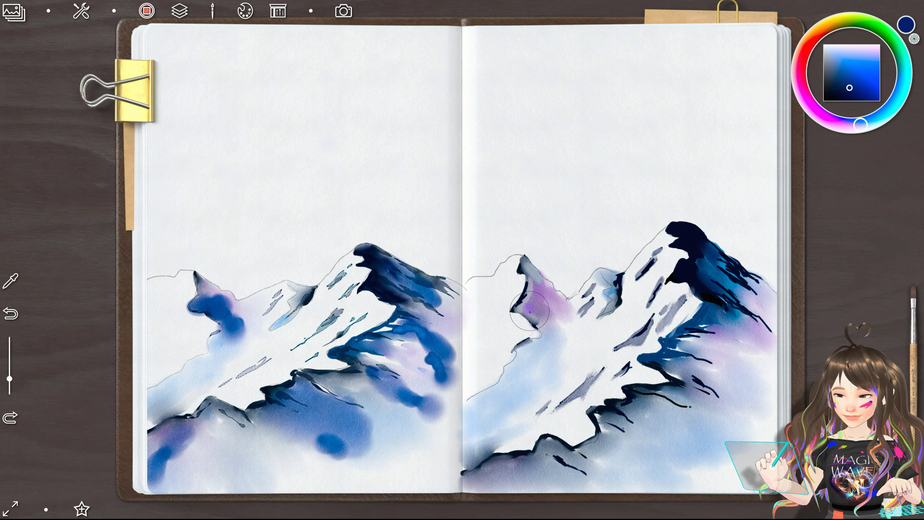
Step: Paint purple-blue washes on the shadowed faces of the small and big right-page peaks
left_click_drag(516, 291, 558, 327)
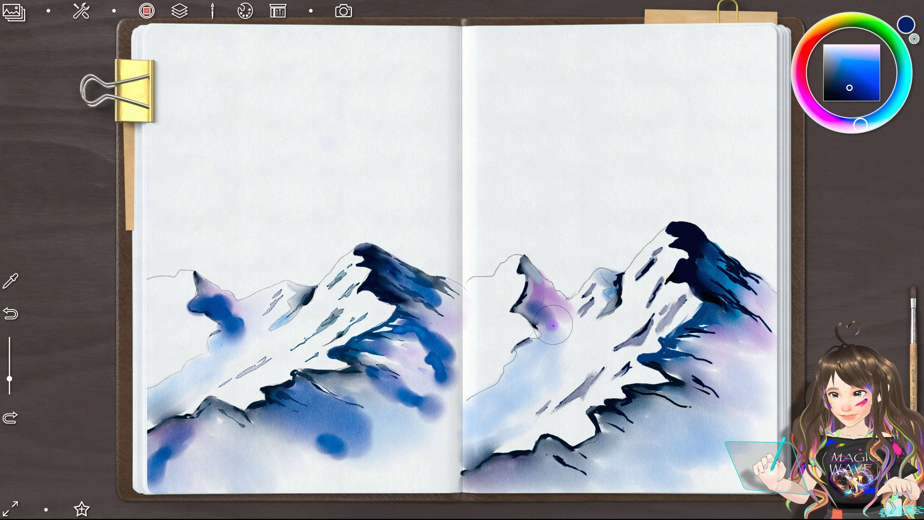
mouse_move(558, 326)
left_mouse_down()
mouse_move(560, 351)
mouse_move(537, 313)
mouse_move(572, 340)
left_mouse_up()
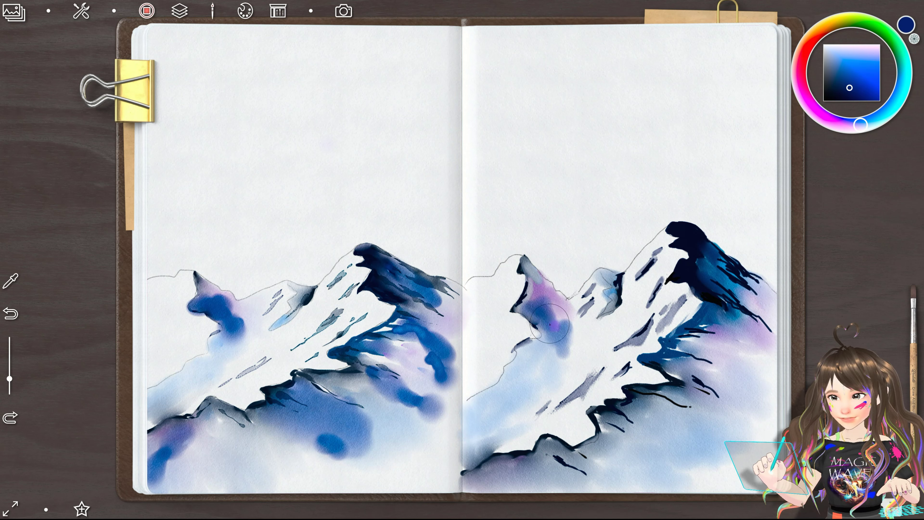
left_click(735, 297)
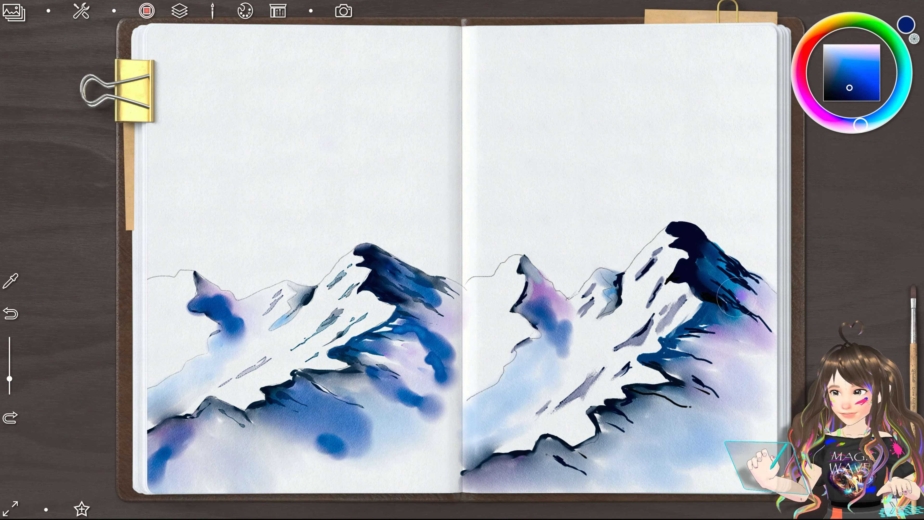
mouse_move(740, 295)
left_mouse_down()
mouse_move(760, 312)
mouse_move(686, 349)
mouse_move(731, 343)
mouse_move(753, 381)
mouse_move(719, 348)
left_mouse_up()
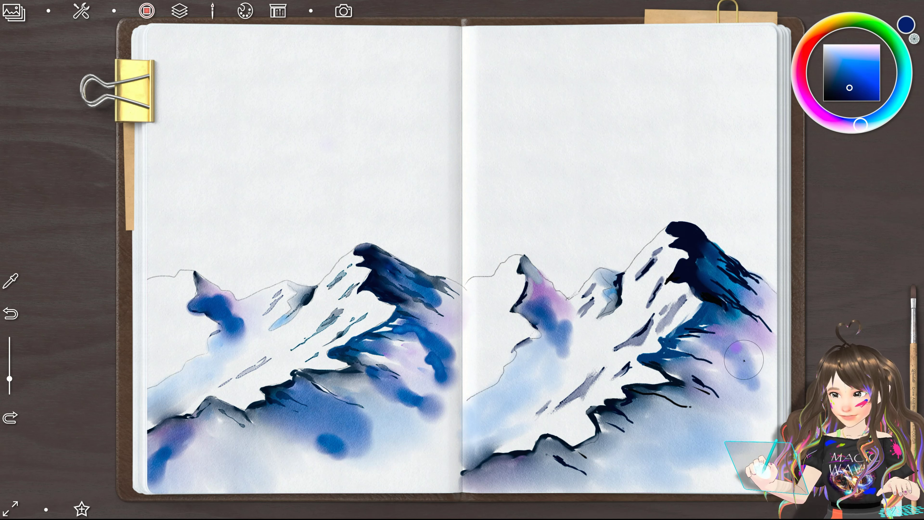
Step: Dab and spread blue-purple wash over the big peak's lower slope, using a larger brush
left_click_drag(757, 383, 740, 359)
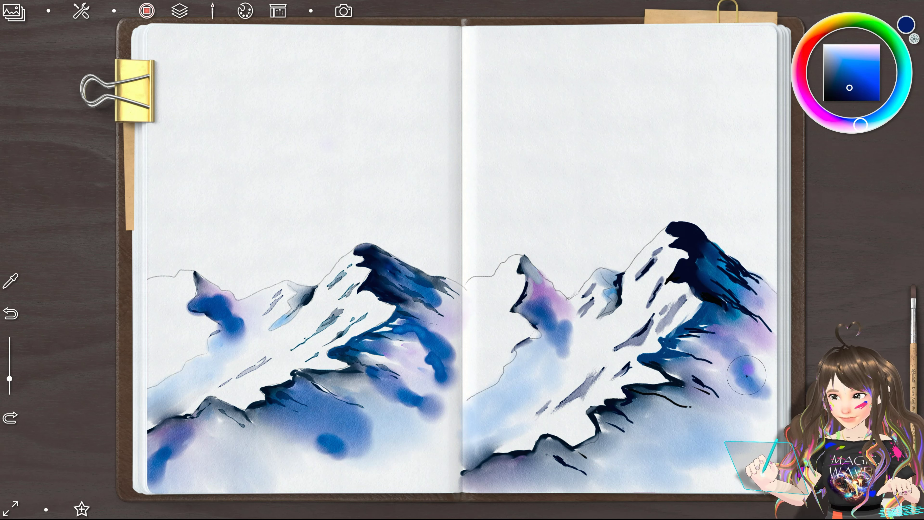
left_click_drag(738, 352, 762, 363)
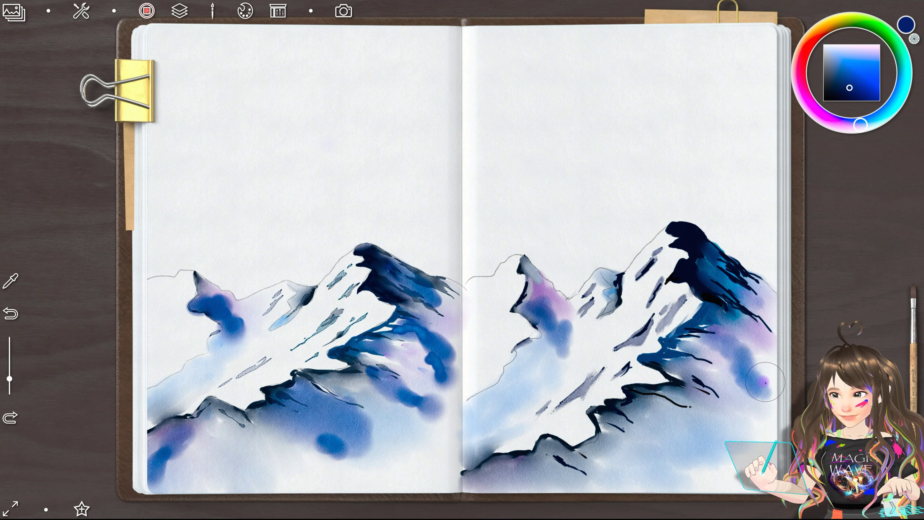
left_click_drag(762, 362, 753, 368)
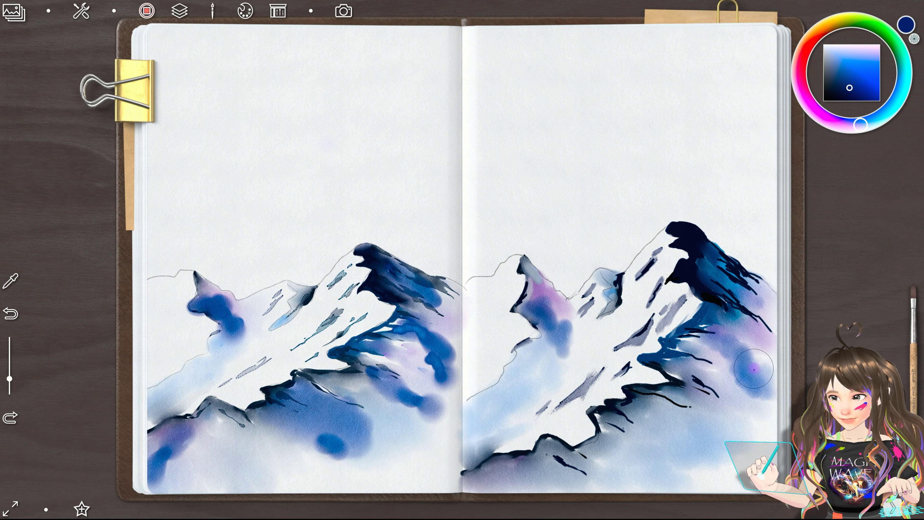
left_click_drag(9, 379, 9, 359)
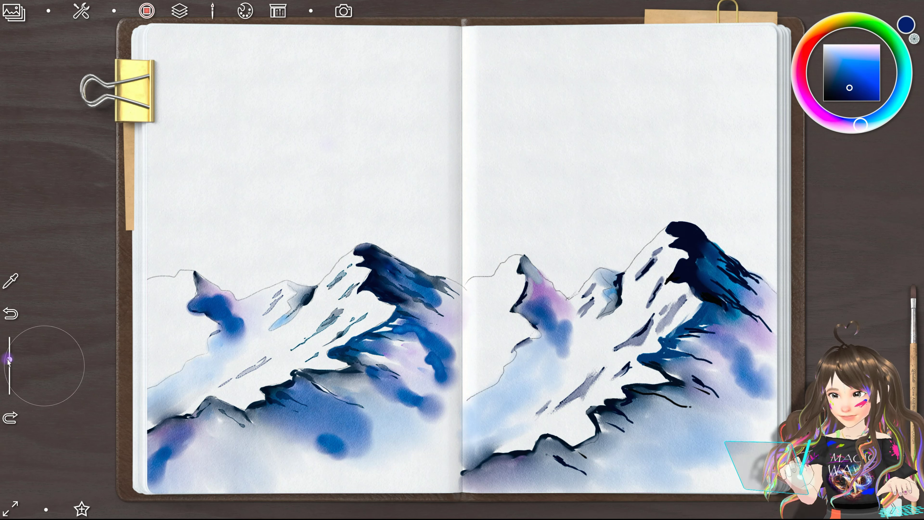
mouse_move(749, 360)
left_mouse_down()
mouse_move(764, 382)
mouse_move(742, 391)
left_mouse_up()
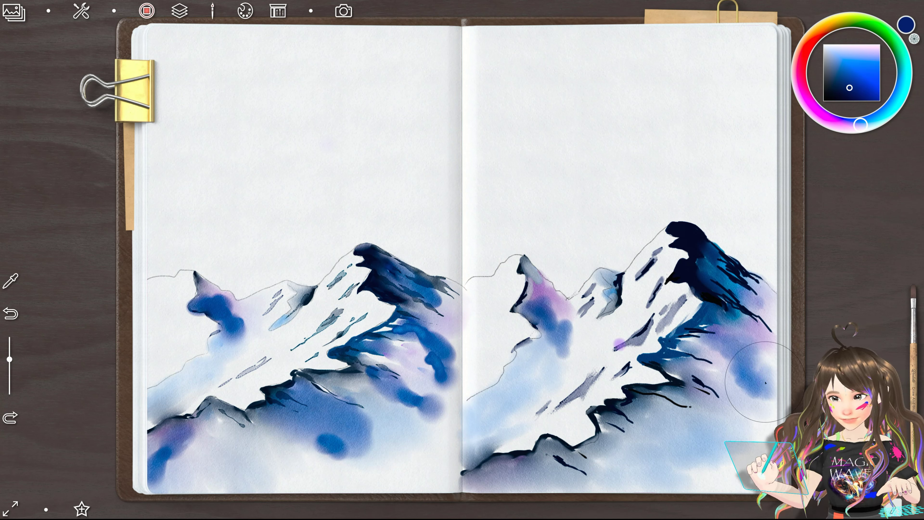
mouse_move(608, 365)
left_mouse_down()
mouse_move(692, 424)
mouse_move(687, 441)
mouse_move(649, 439)
mouse_move(665, 448)
mouse_move(706, 435)
mouse_move(666, 409)
mouse_move(625, 418)
mouse_move(625, 386)
mouse_move(637, 437)
mouse_move(608, 396)
mouse_move(573, 423)
mouse_move(472, 458)
mouse_move(523, 437)
mouse_move(512, 472)
mouse_move(484, 455)
mouse_move(503, 480)
mouse_move(480, 458)
mouse_move(499, 490)
mouse_move(516, 455)
mouse_move(488, 448)
mouse_move(480, 459)
mouse_move(509, 480)
mouse_move(480, 455)
mouse_move(511, 466)
mouse_move(498, 486)
mouse_move(517, 458)
mouse_move(510, 473)
mouse_move(509, 448)
mouse_move(484, 469)
mouse_move(517, 455)
mouse_move(498, 482)
mouse_move(537, 473)
mouse_move(509, 453)
mouse_move(473, 455)
mouse_move(487, 489)
mouse_move(499, 478)
mouse_move(485, 469)
left_mouse_up()
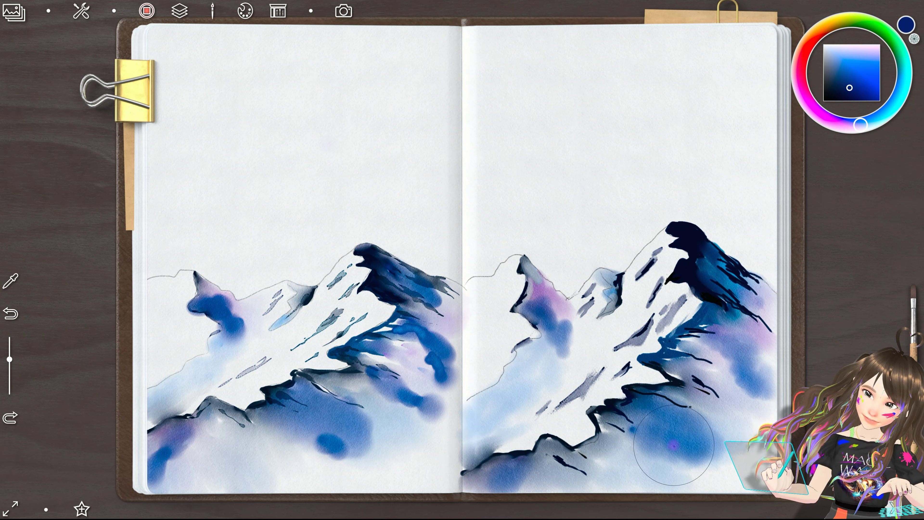
Step: With a smaller brush, paint darker blue strokes and purple dabs along the lower ridges and flank
left_click_drag(673, 445, 669, 459)
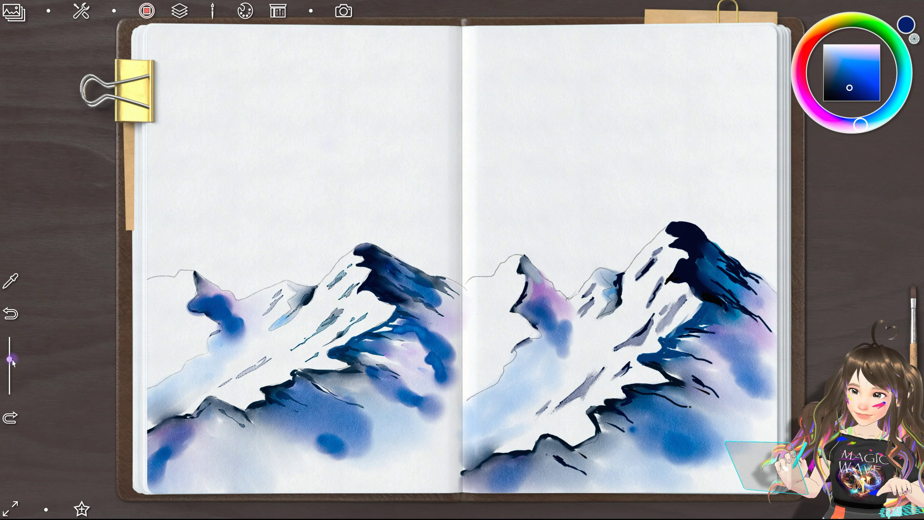
left_click_drag(10, 360, 10, 374)
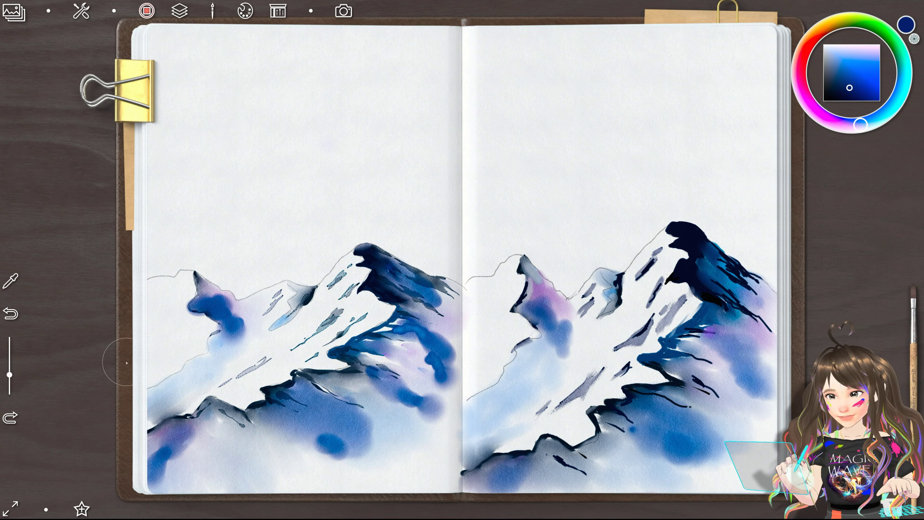
left_click_drag(707, 342, 714, 348)
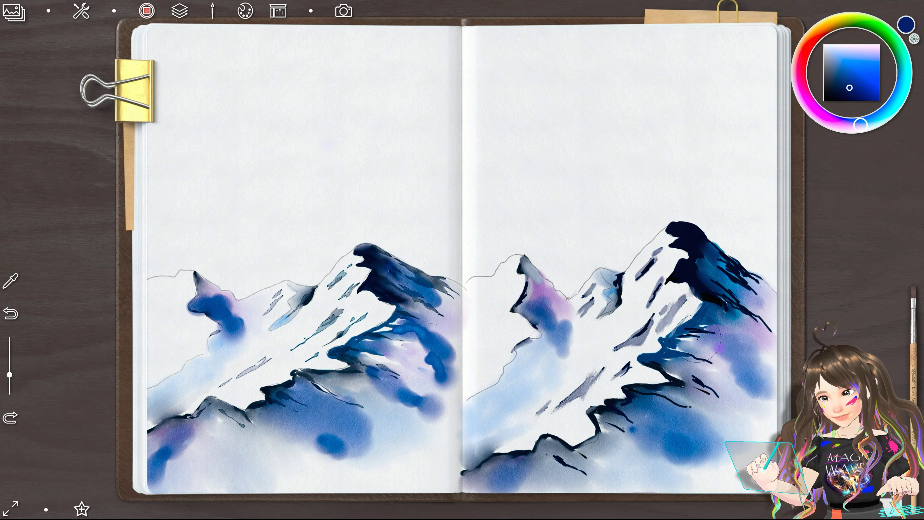
left_click(672, 393)
left_click_drag(666, 397, 685, 390)
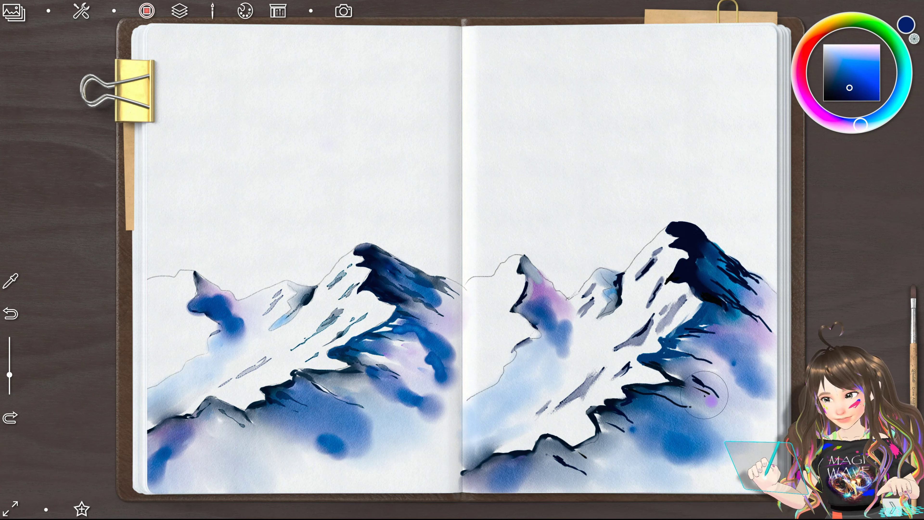
left_click_drag(689, 385, 753, 427)
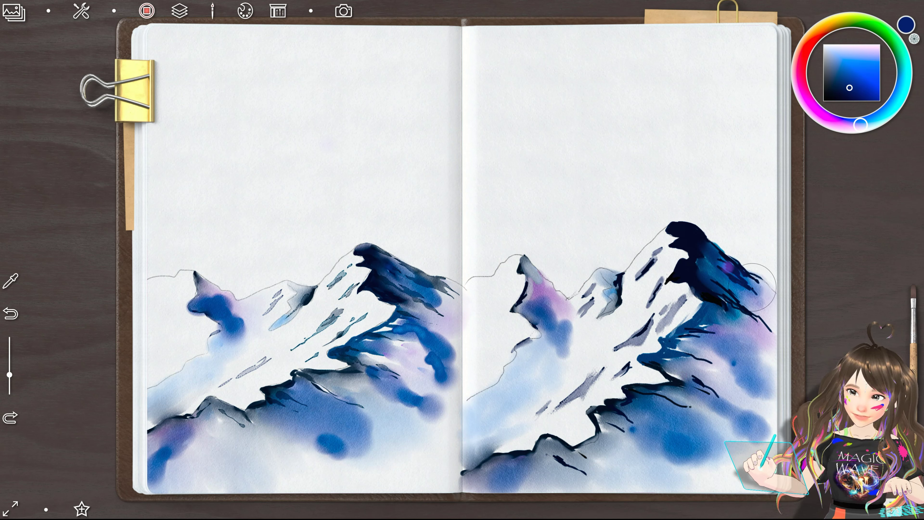
left_click_drag(744, 280, 753, 289)
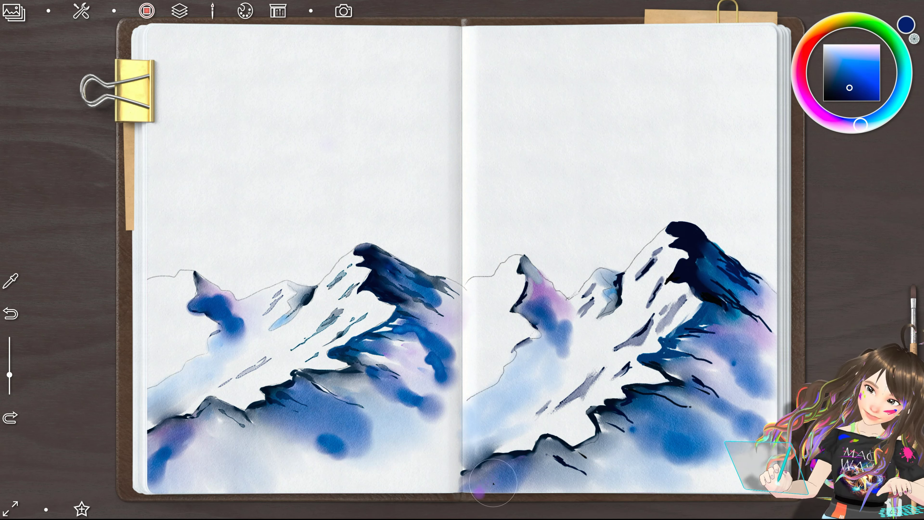
mouse_move(493, 483)
left_mouse_down()
mouse_move(503, 471)
mouse_move(510, 480)
mouse_move(475, 482)
left_mouse_up()
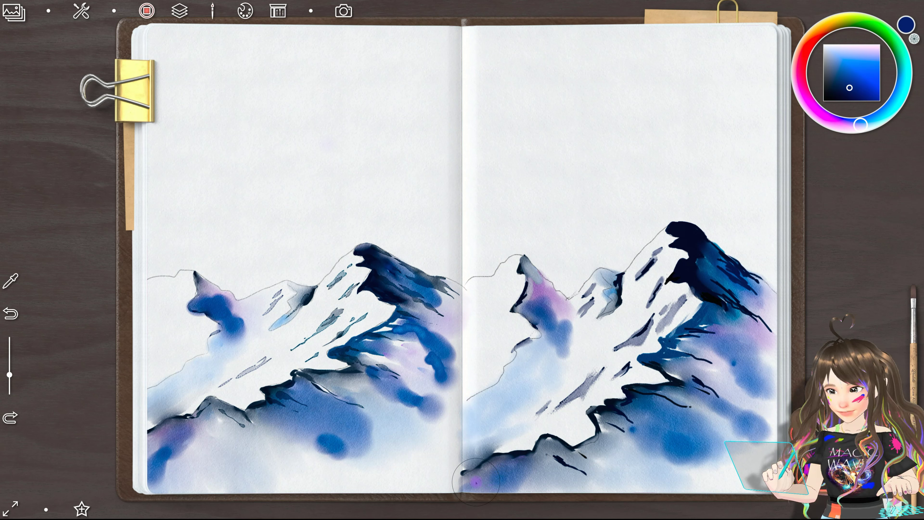
Step: Lift the dark blue blobs on the left page with the mop brush and open the brush box
key("ctrl+z")
left_click(889, 508)
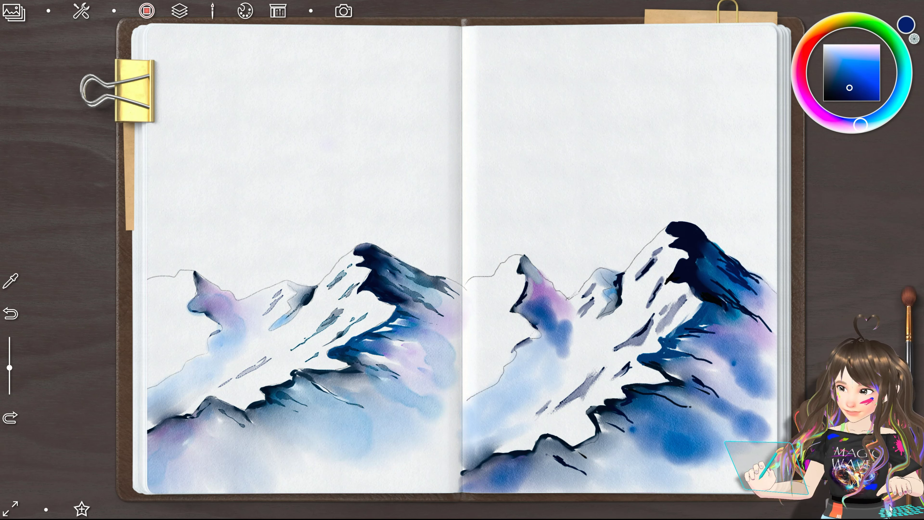
left_click(909, 306)
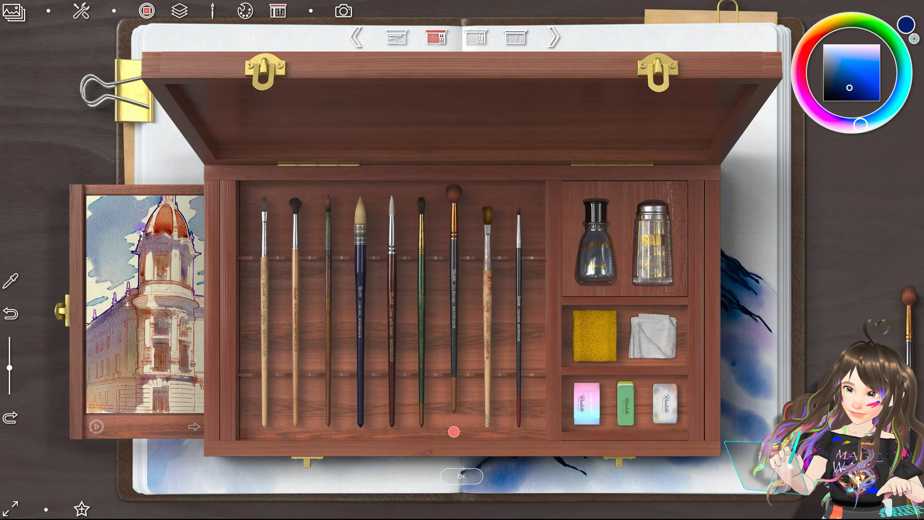
Step: Close the brush box and extend the purple-blue wash down the small right-page peak
left_click(196, 425)
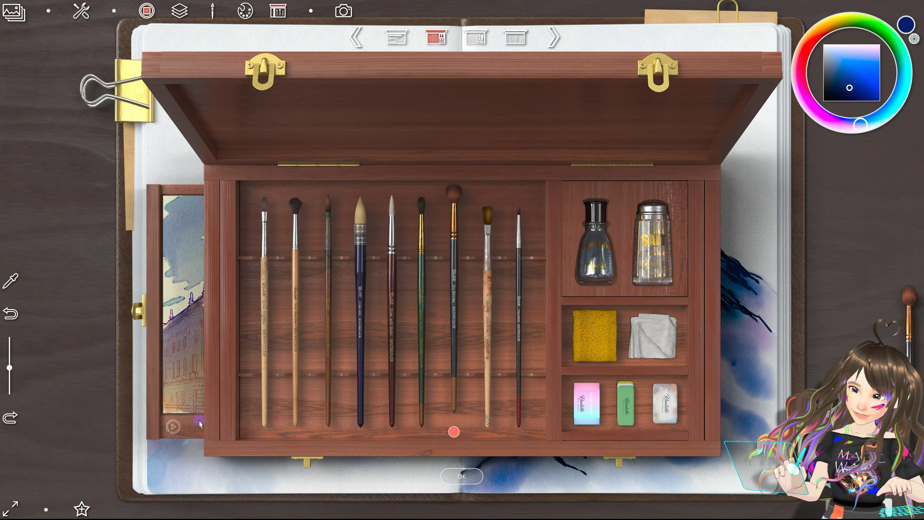
left_click(461, 475)
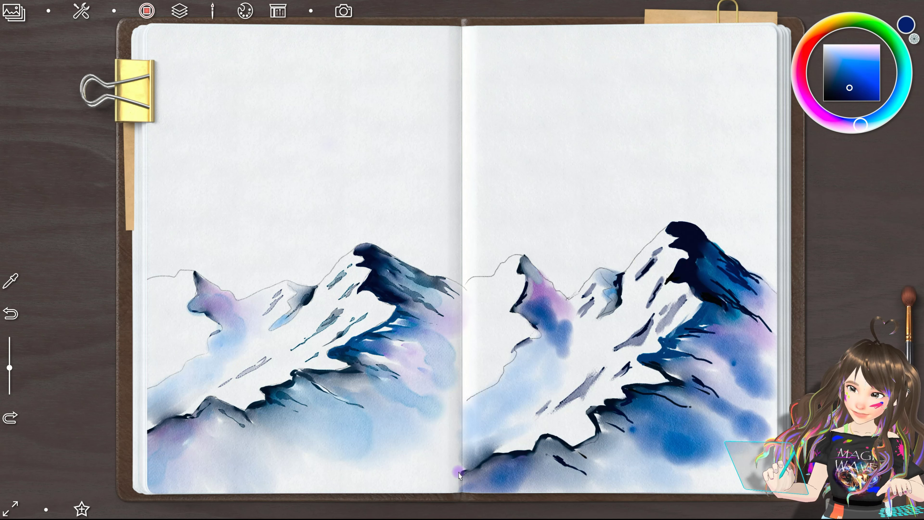
left_click_drag(564, 329, 572, 351)
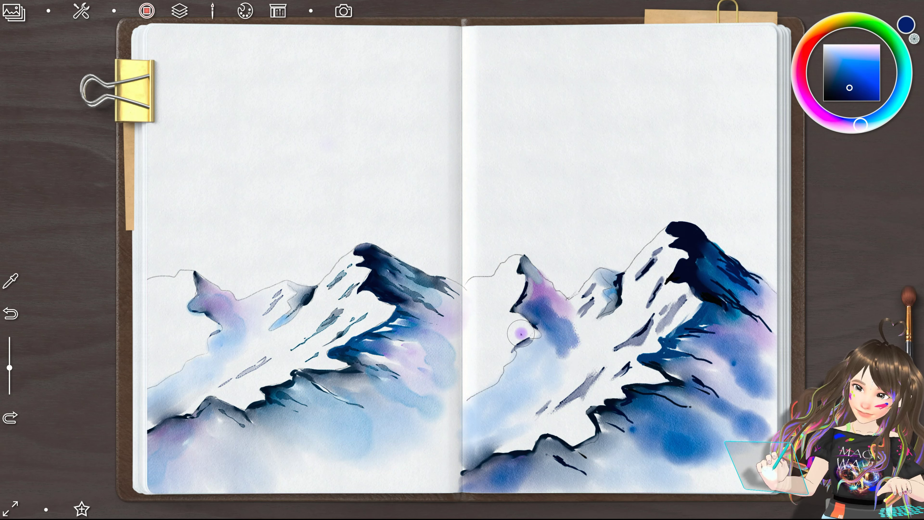
left_click(83, 17)
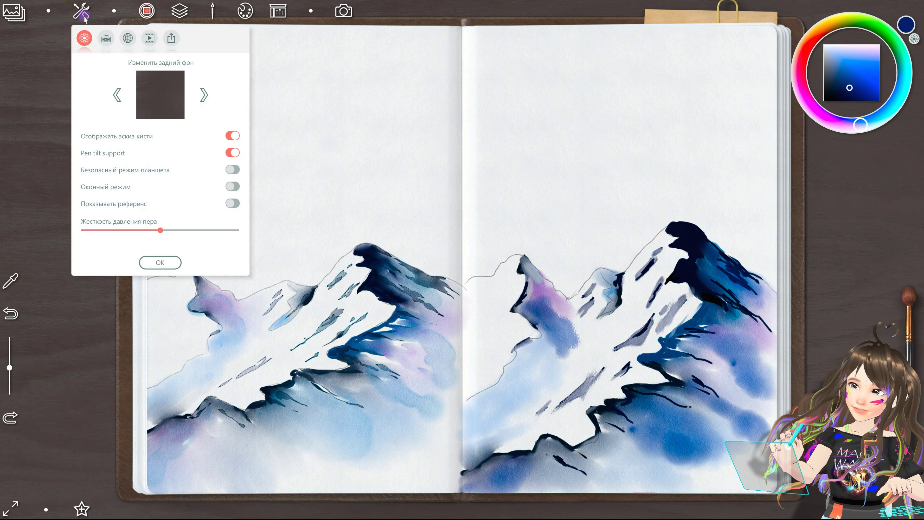
Step: Close settings, then darken and rework the purple slope below the small peak with a fresh dab
left_click(157, 267)
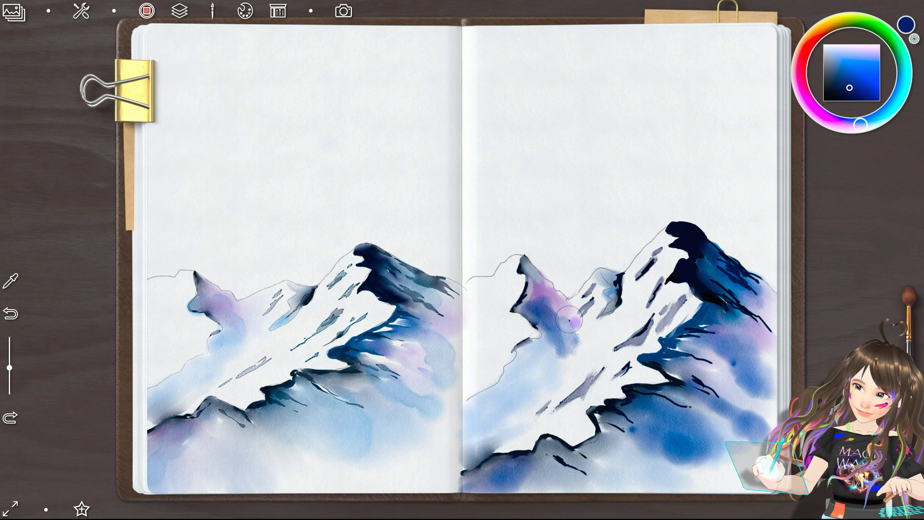
mouse_move(570, 335)
left_mouse_down()
mouse_move(557, 340)
mouse_move(564, 321)
left_mouse_up()
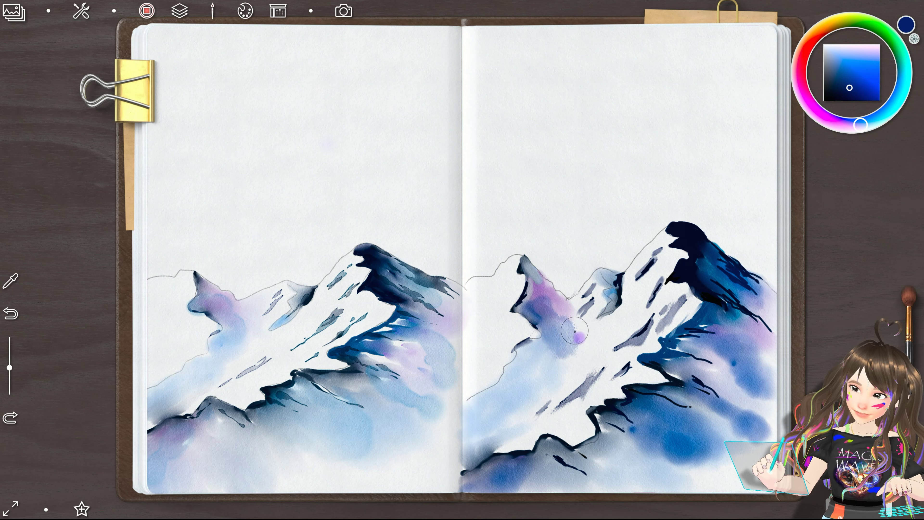
left_click_drag(564, 321, 611, 322)
left_click(637, 384)
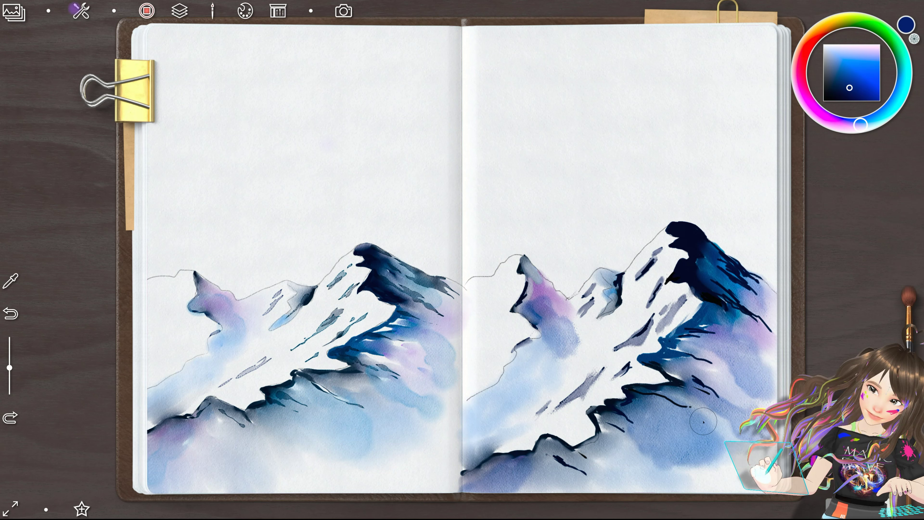
left_click(80, 11)
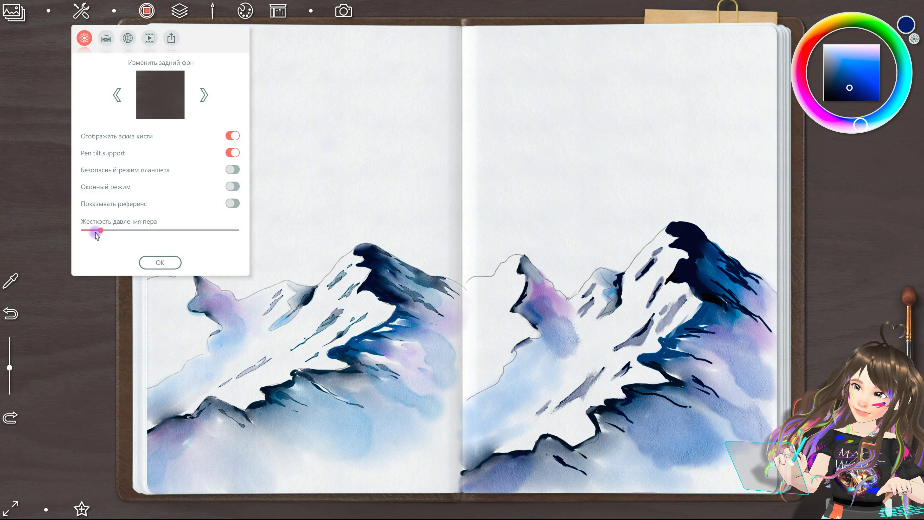
Step: Set the pen pressure stiffness to about midway in general settings and confirm
left_click(177, 262)
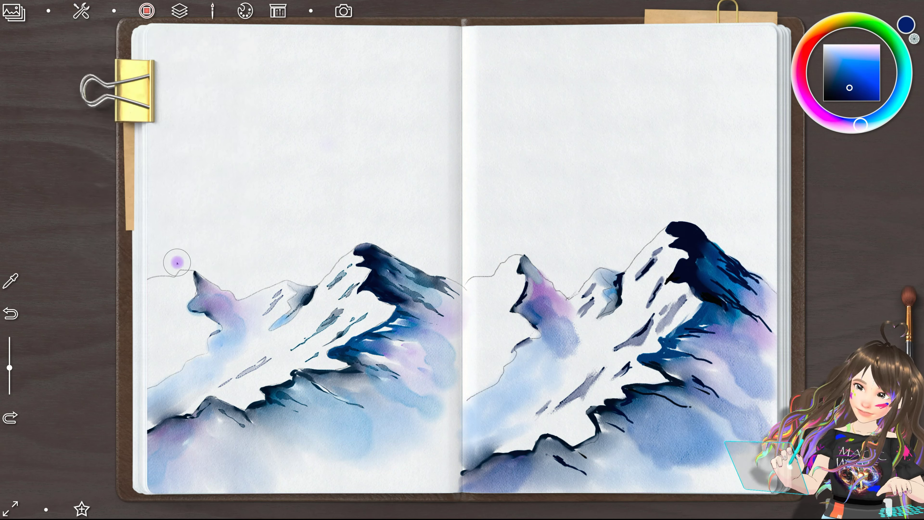
left_click(85, 13)
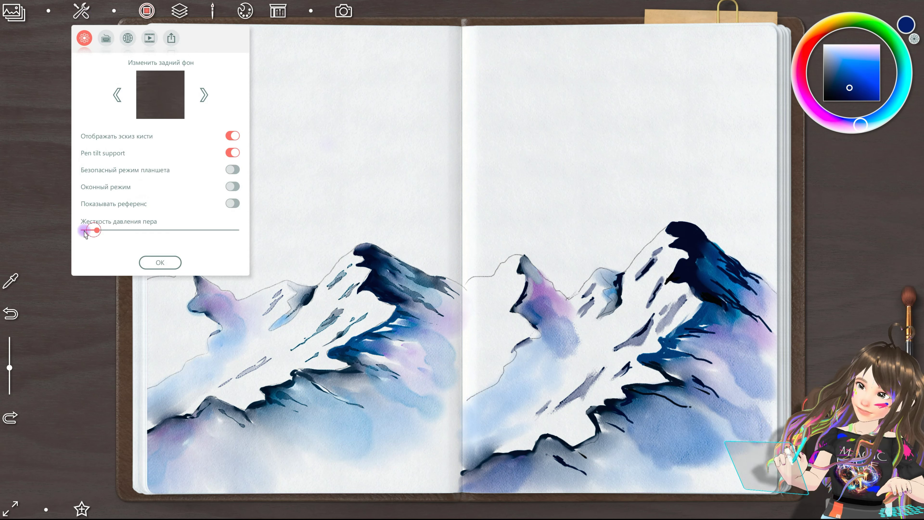
left_click(147, 262)
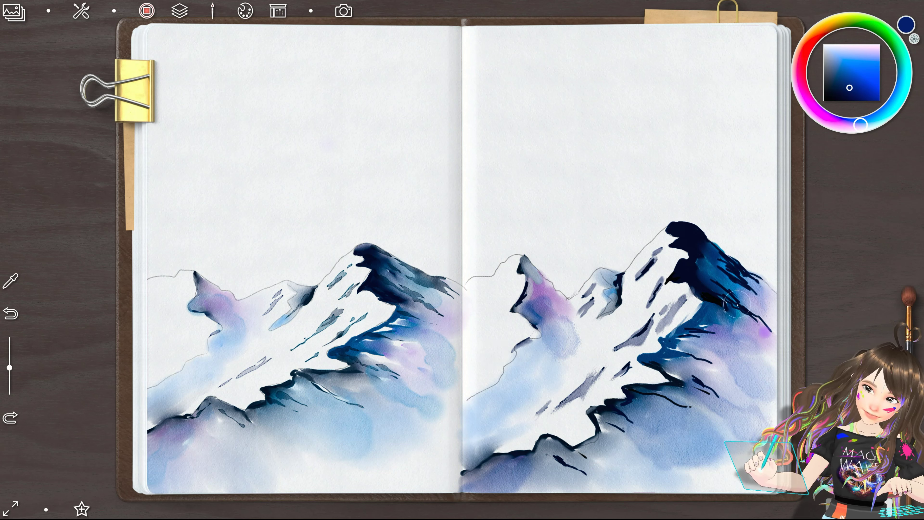
left_click(82, 10)
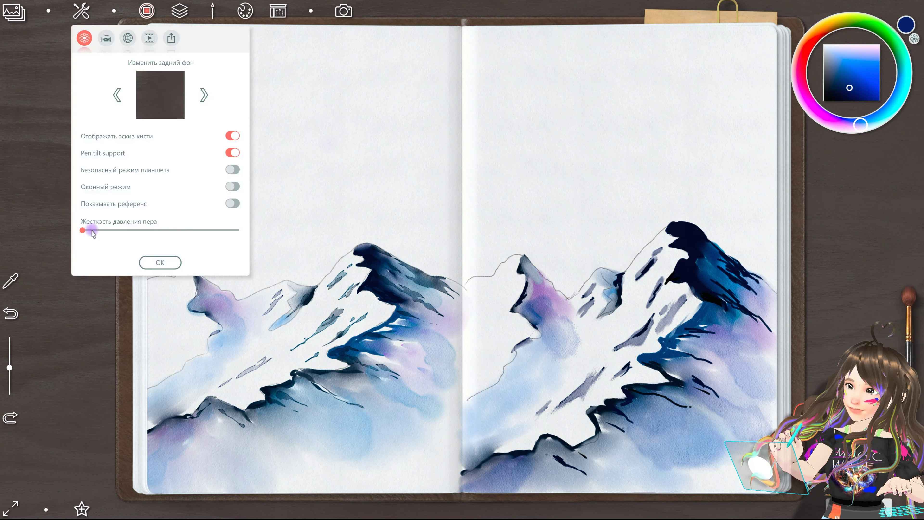
left_click_drag(85, 231, 159, 233)
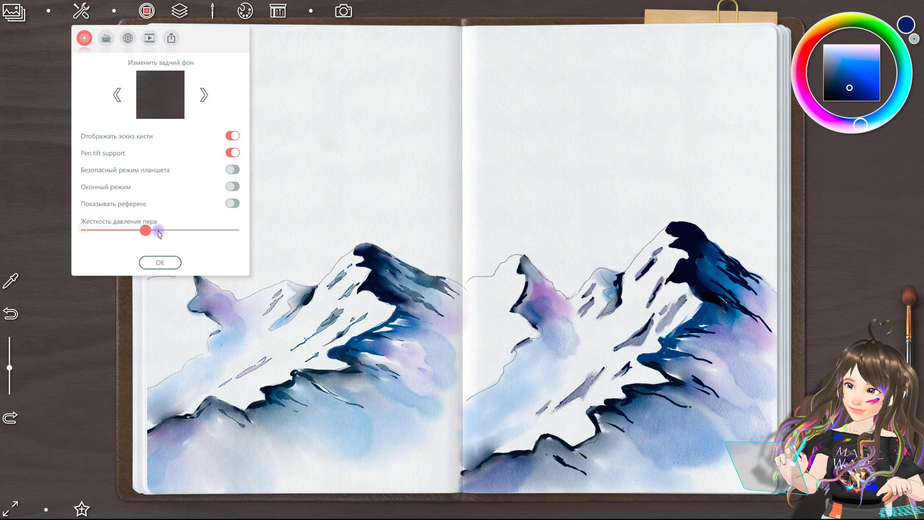
left_click(158, 260)
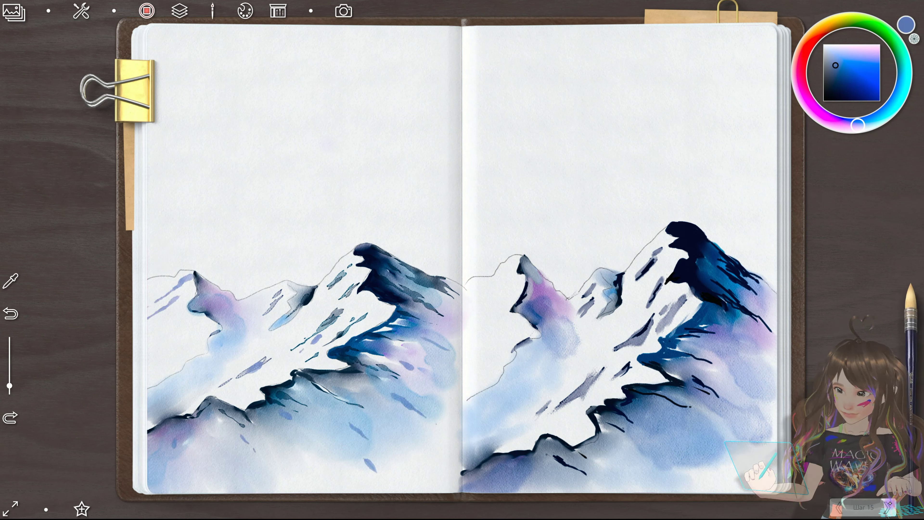
Step: Shade the right-page ridges and slopes with blue-violet and grey-blue watercolour strokes
left_click_drag(529, 314, 515, 361)
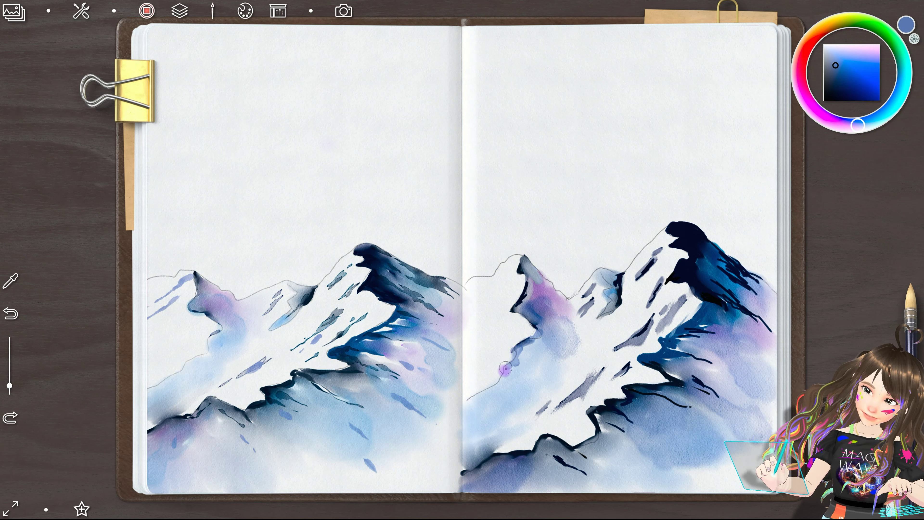
left_click_drag(506, 368, 473, 400)
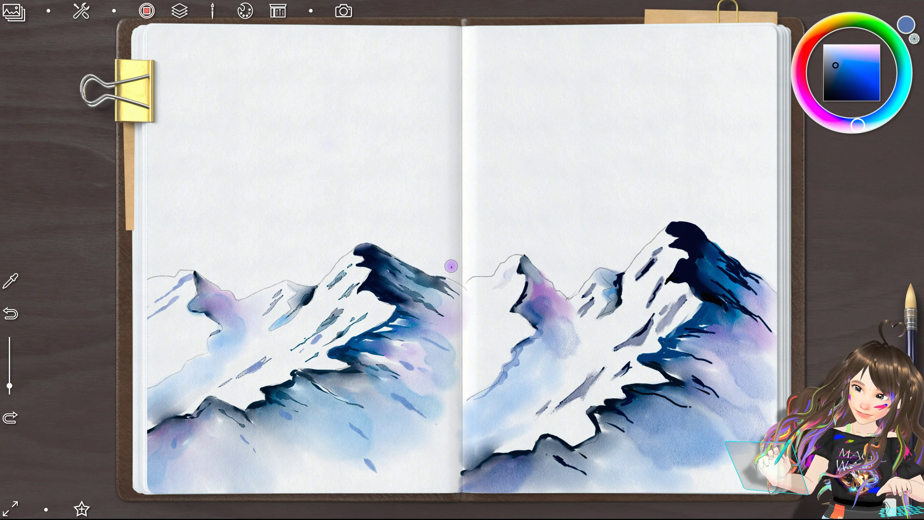
left_click(78, 8)
left_click(156, 263)
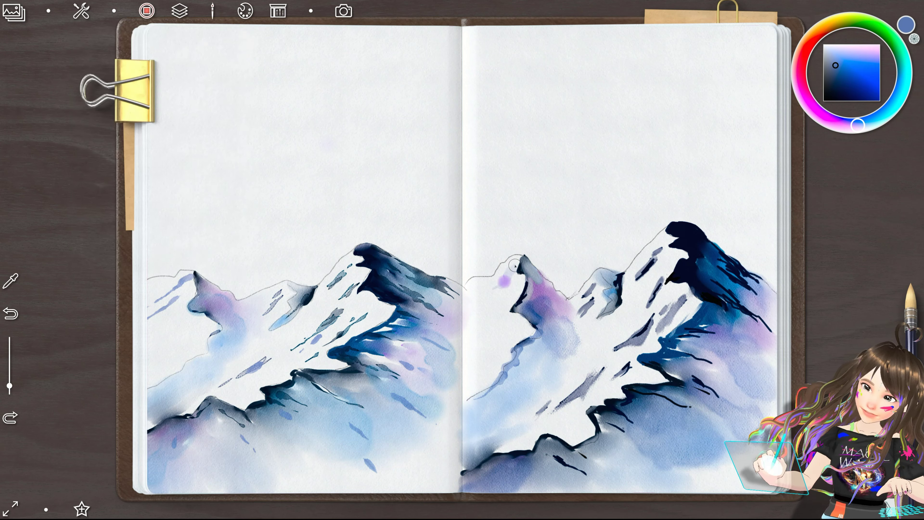
left_click_drag(495, 291, 485, 319)
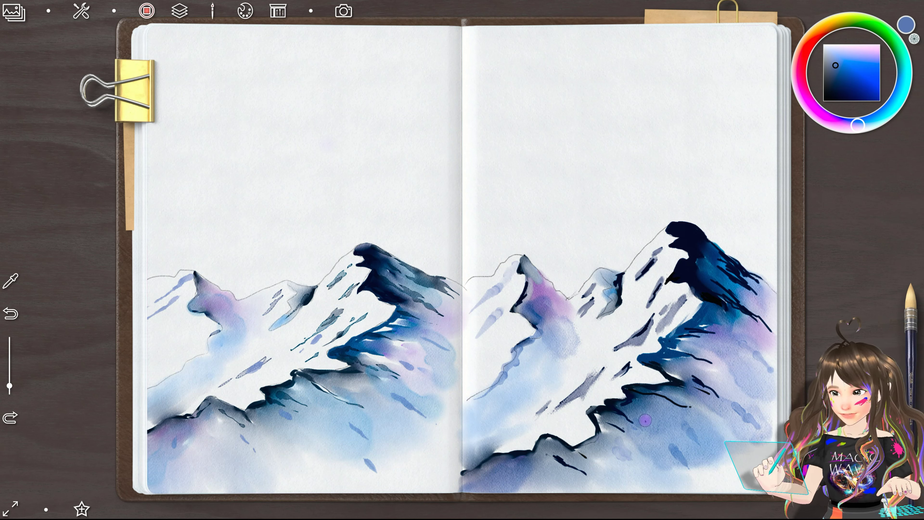
left_click_drag(677, 301, 668, 314)
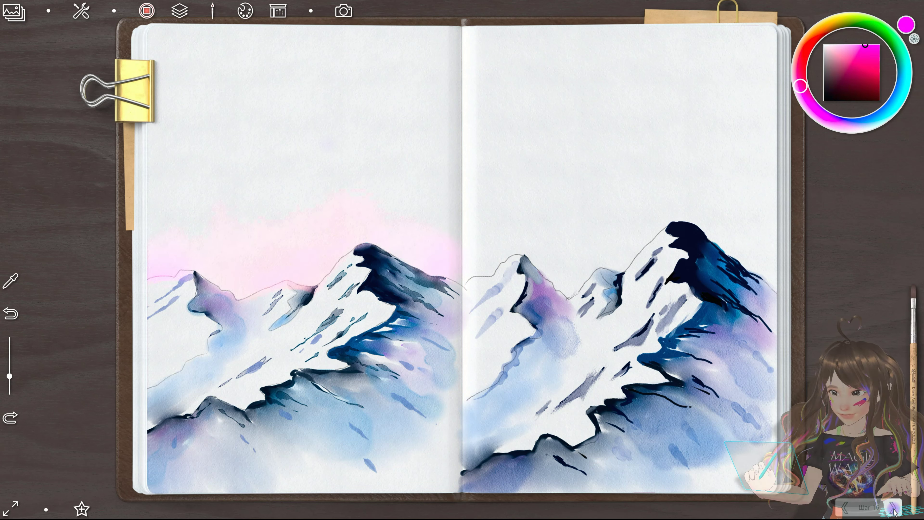
Step: View the current brush's sample painting in the brush collection, then close it
left_click(914, 324)
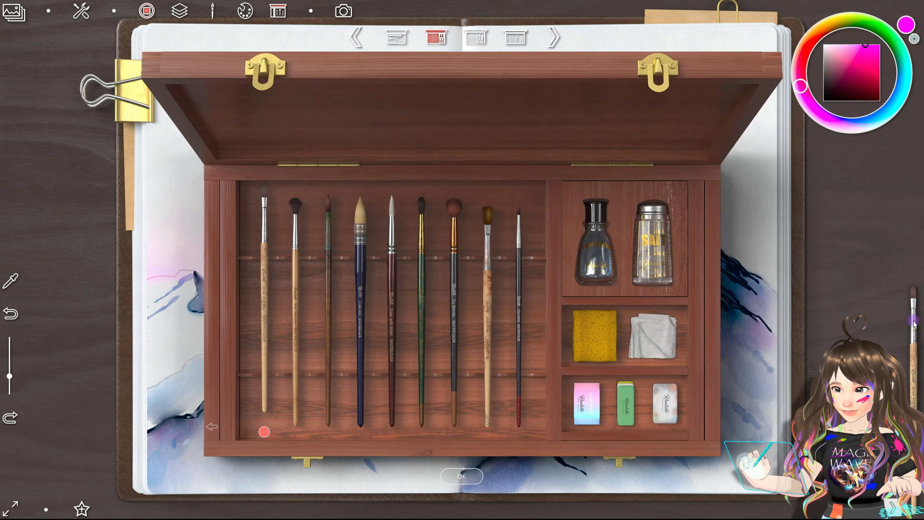
left_click(214, 428)
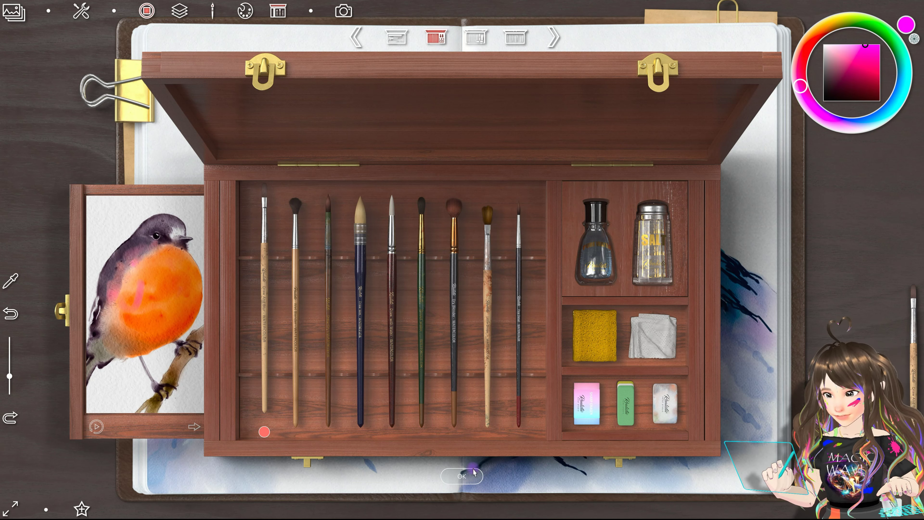
left_click(460, 480)
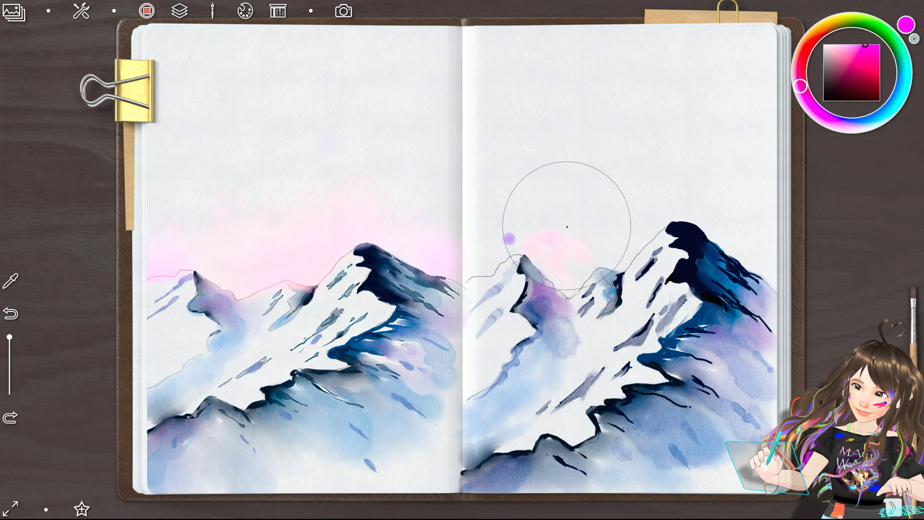
Step: Wash soft pink into the right-page sky, then undo the stroke that came out wrong
left_click_drag(564, 230, 509, 227)
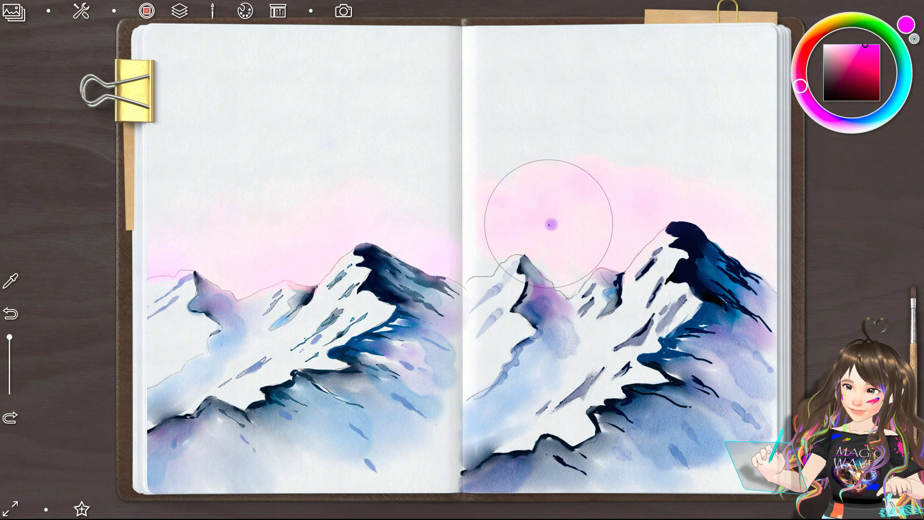
left_click(10, 313)
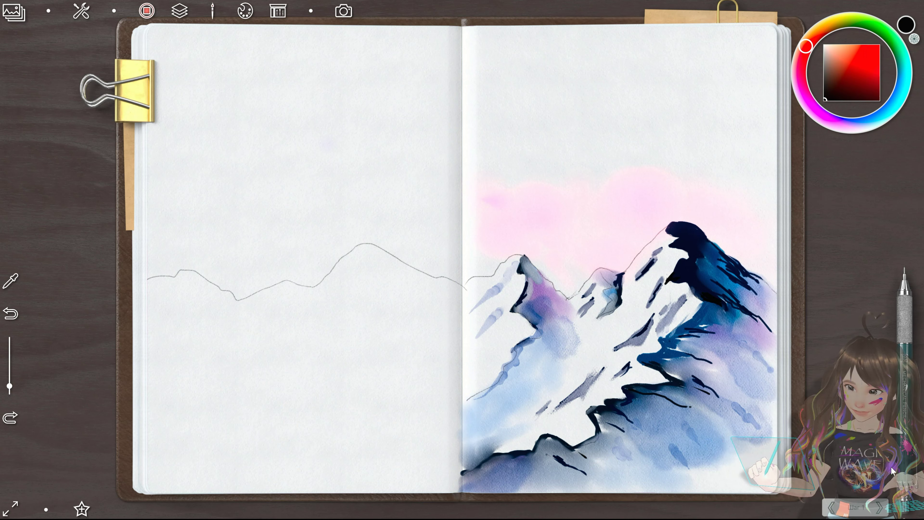
Step: Restore the latest history step and dab wispy pink clouds high in the right-page sky
left_click(831, 506)
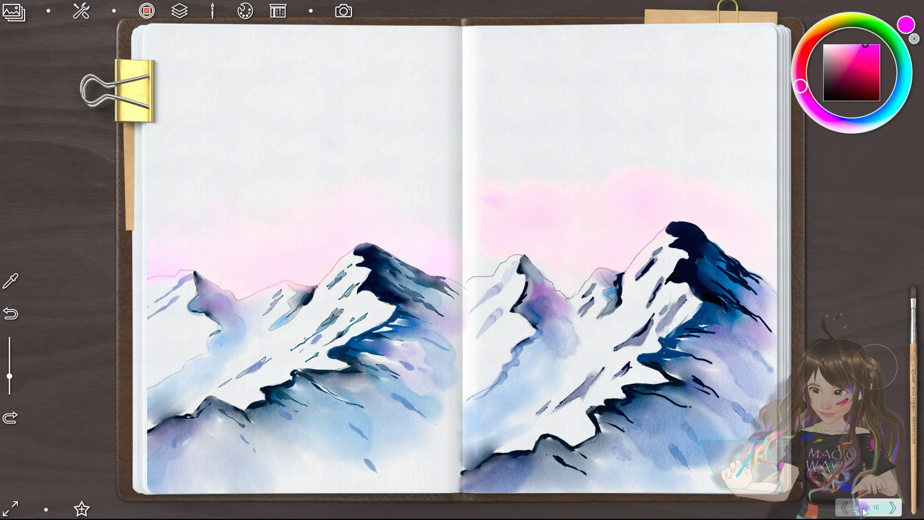
left_click(893, 505)
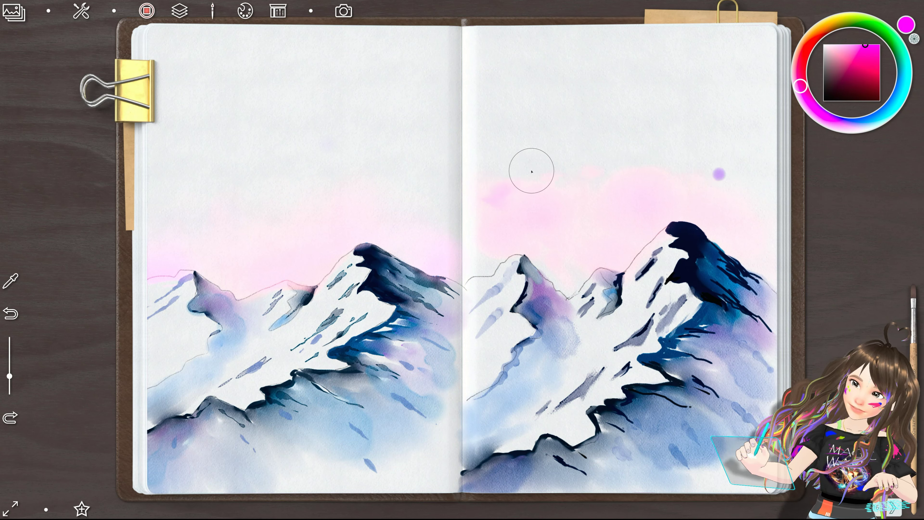
left_click_drag(483, 149, 520, 123)
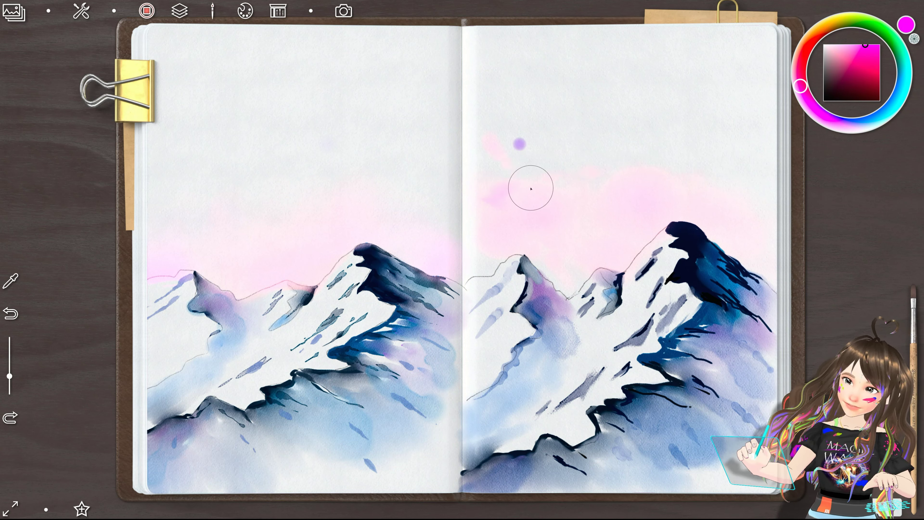
left_click_drag(668, 156, 677, 134)
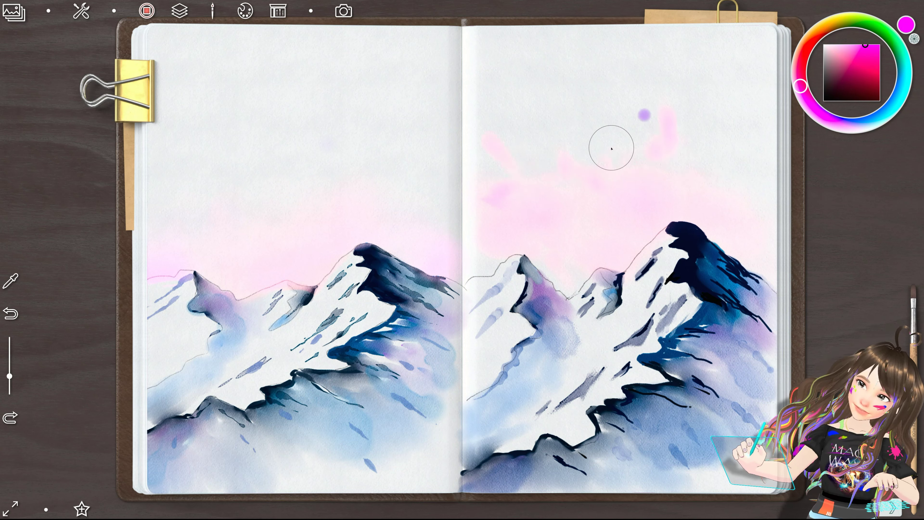
mouse_move(666, 146)
left_mouse_down()
mouse_move(604, 140)
mouse_move(598, 161)
left_mouse_up()
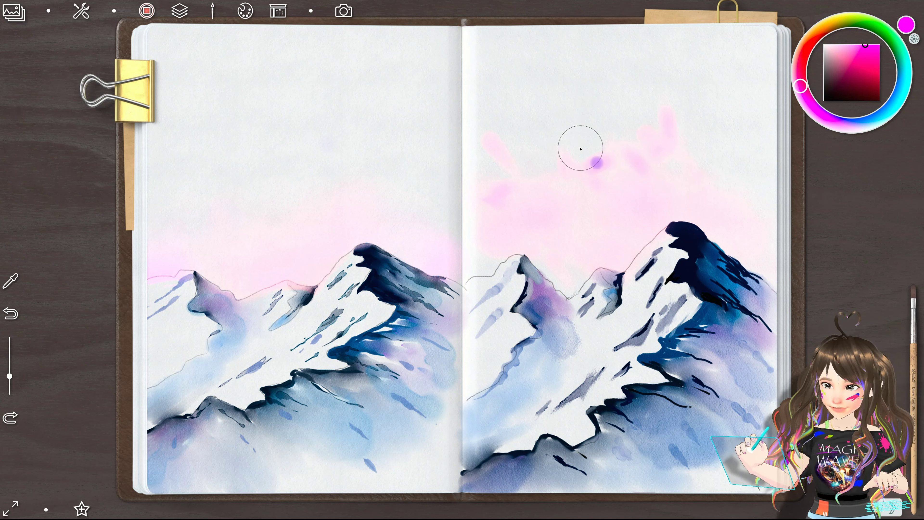
left_click(915, 325)
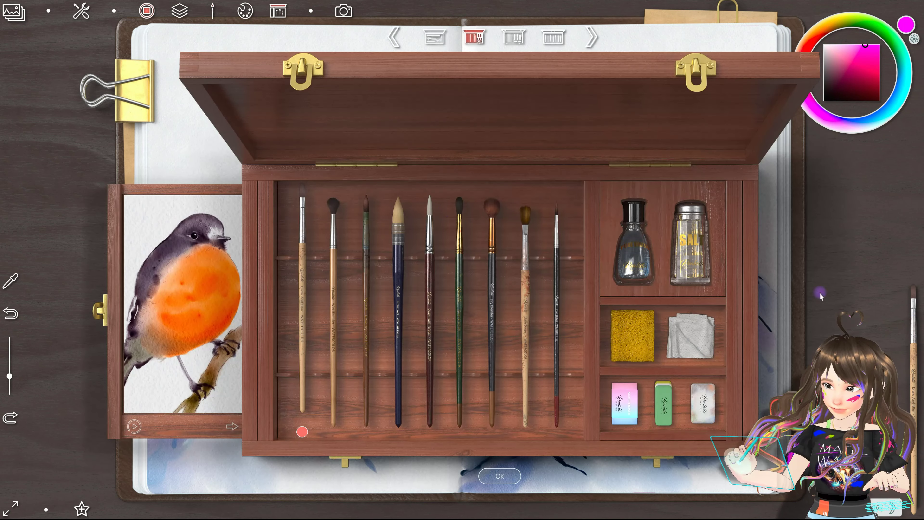
Step: Try the wet and draw-with-water brushes, then paint and undo a magenta sky streak
left_click(444, 439)
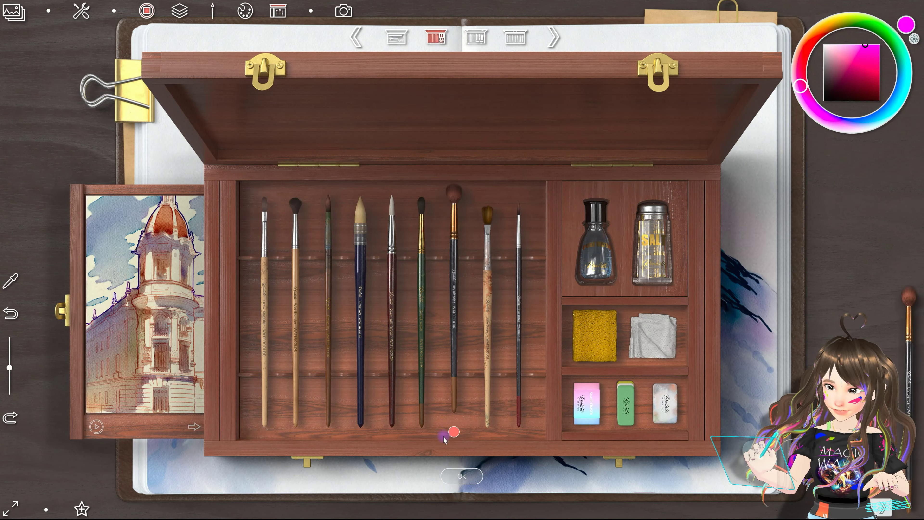
left_click(362, 258)
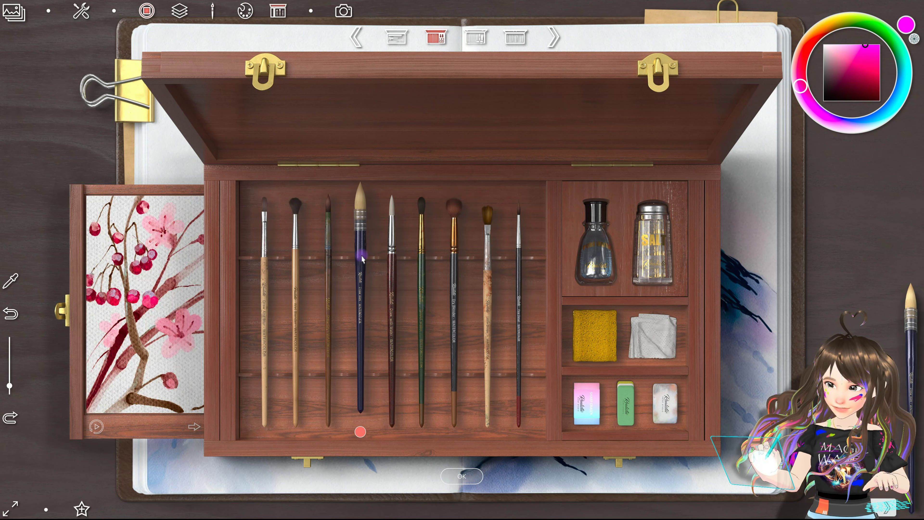
left_click(395, 278)
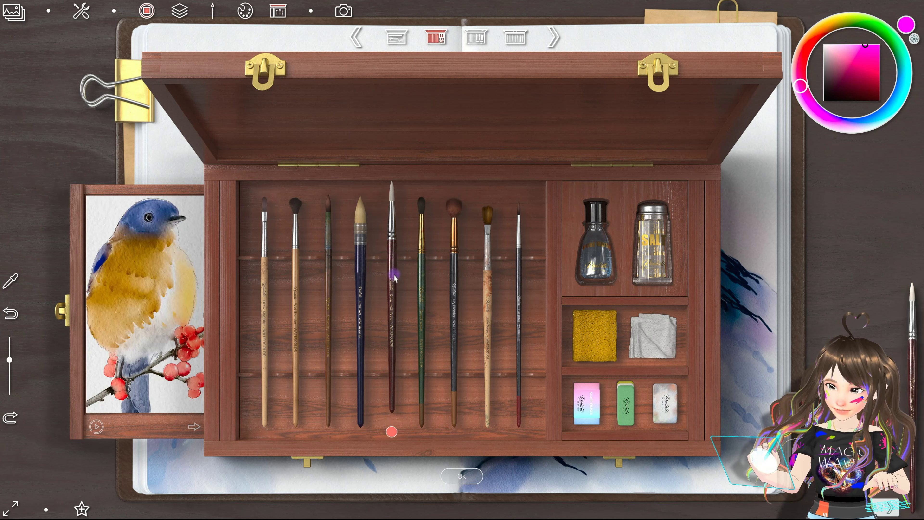
left_click(459, 476)
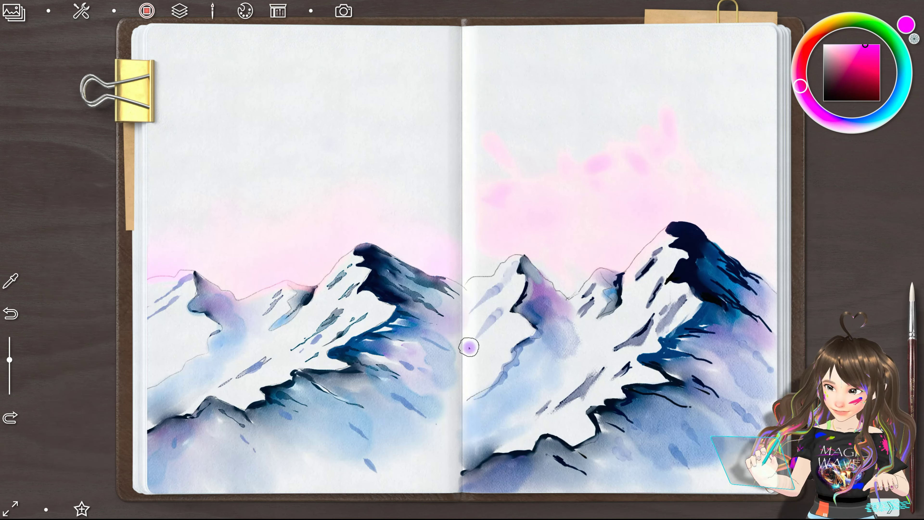
mouse_move(638, 165)
left_mouse_down()
mouse_move(612, 149)
mouse_move(600, 157)
mouse_move(538, 150)
left_mouse_up()
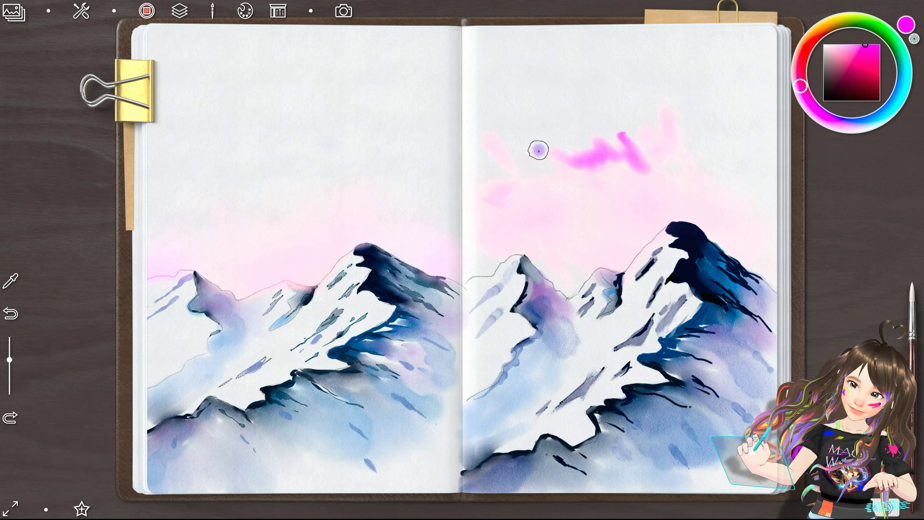
left_click(12, 313)
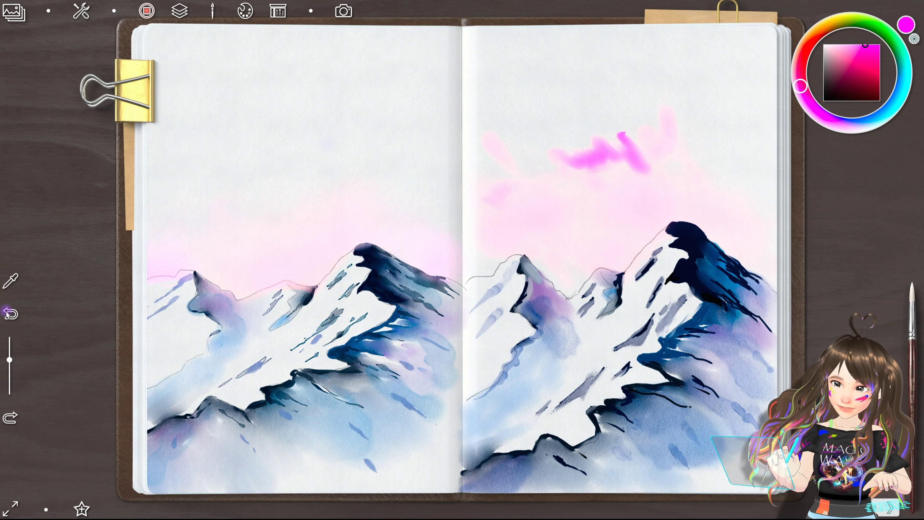
left_click(11, 309)
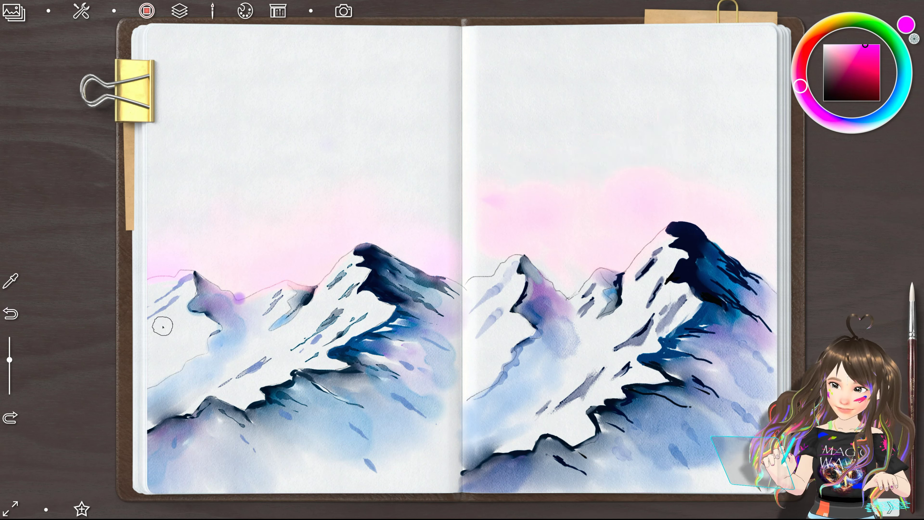
left_click(558, 349)
Step: Switch to the Dry Blender watercolour brush
left_click(910, 317)
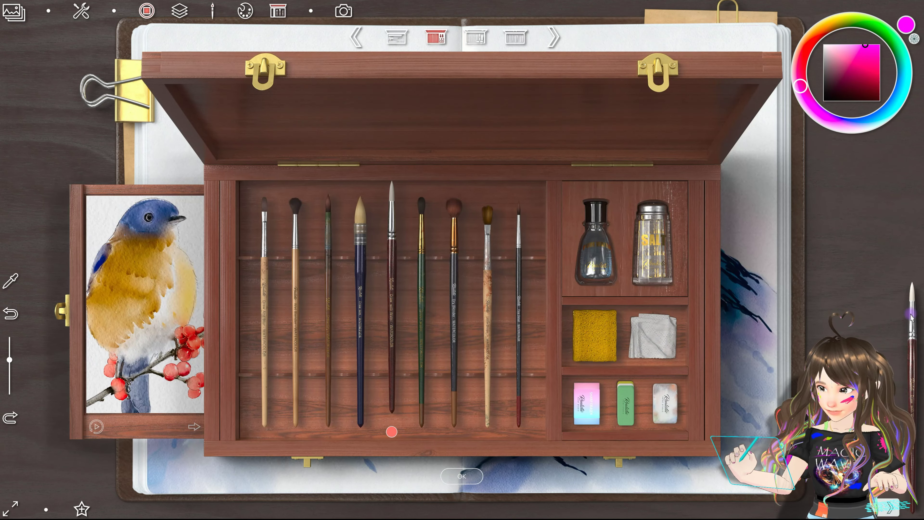
left_click(425, 311)
left_click(461, 320)
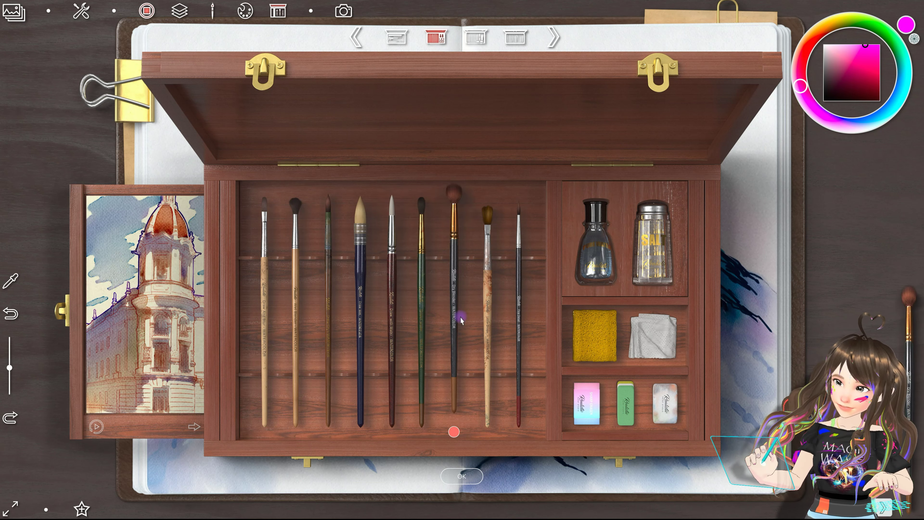
left_click(460, 479)
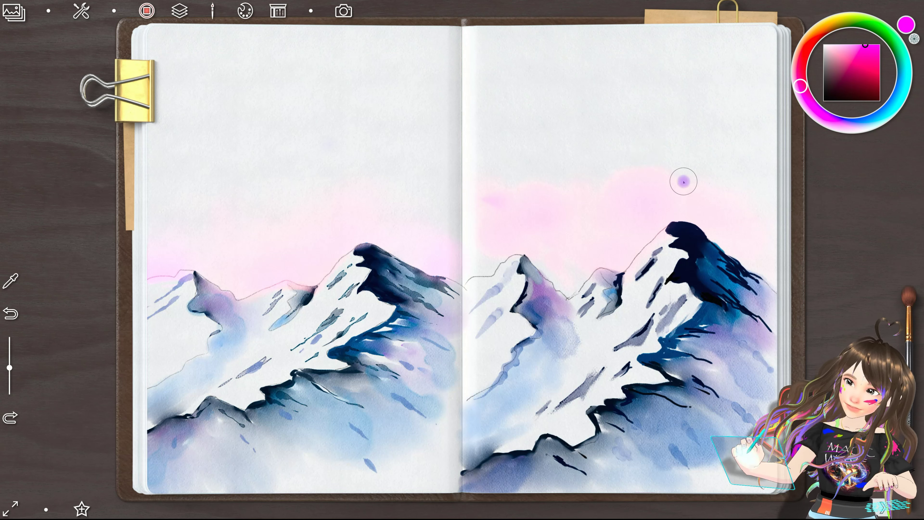
Step: Lower the pen-pressure stiffness in the general settings and confirm it
left_click(81, 11)
left_click_drag(144, 230, 111, 230)
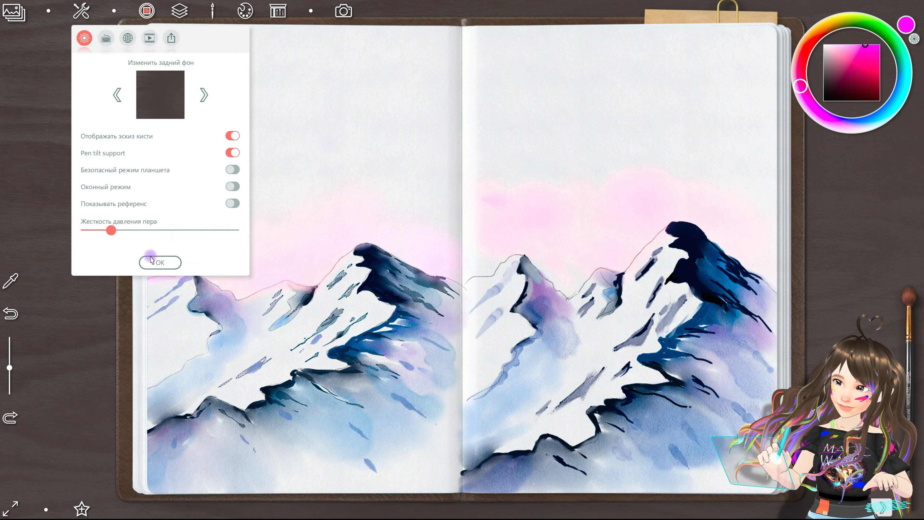
left_click(152, 260)
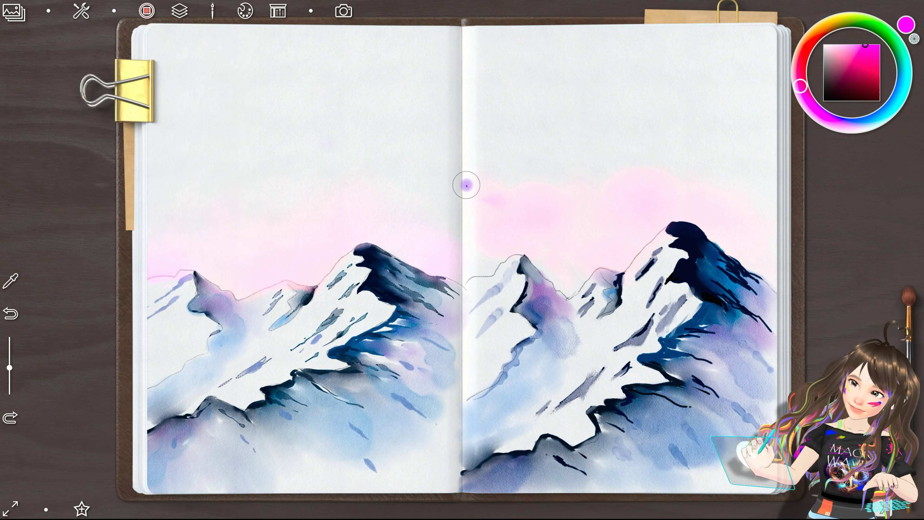
left_click(81, 11)
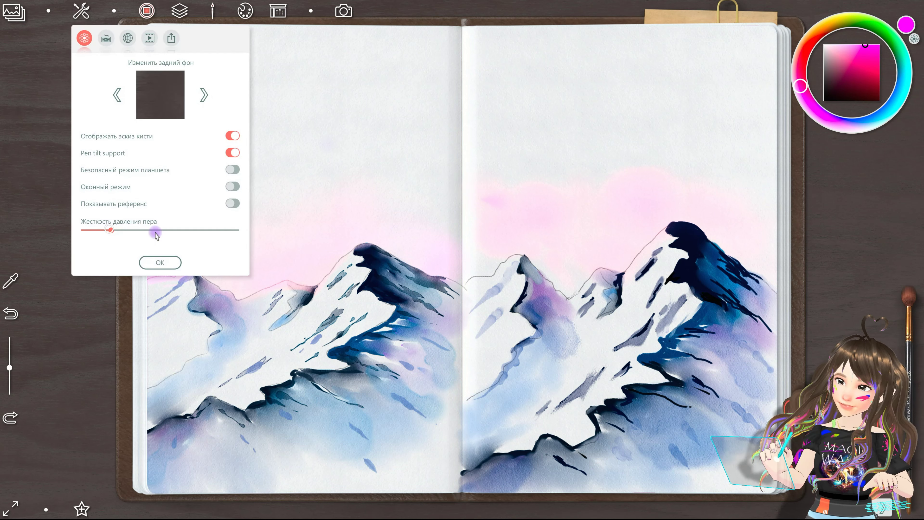
left_click(155, 262)
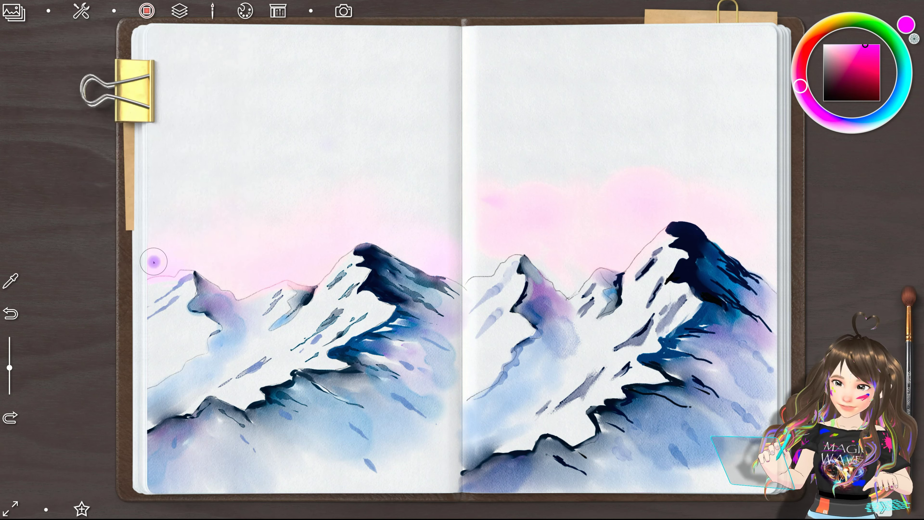
Step: Load the Little Drops watercolor brush
left_click(910, 327)
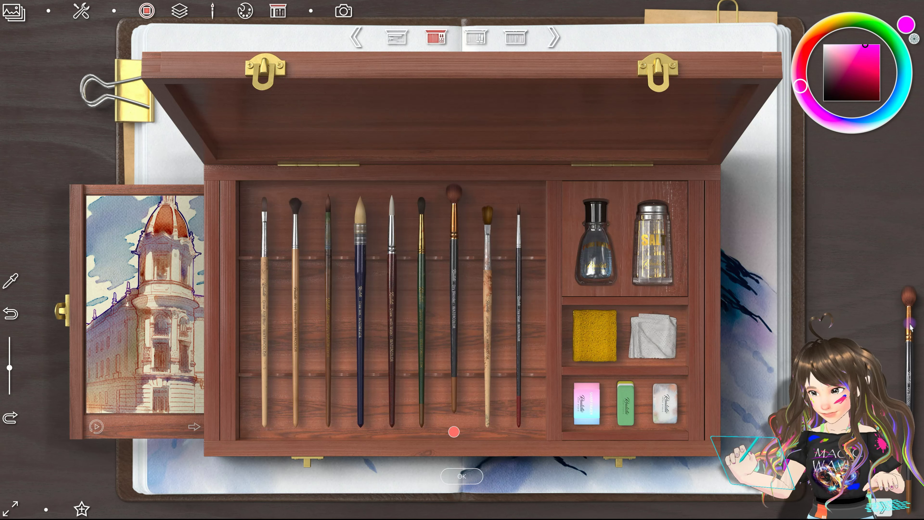
left_click(491, 318)
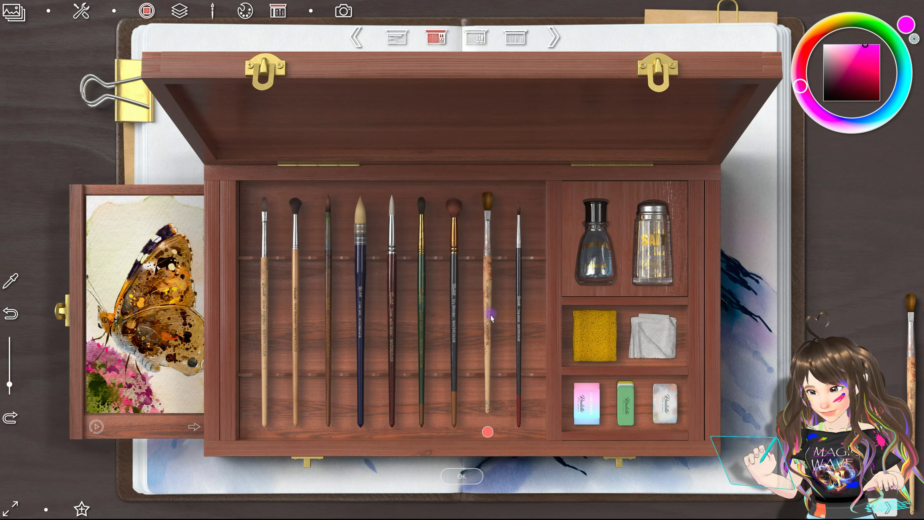
left_click(467, 480)
mouse_move(684, 178)
left_mouse_down()
mouse_move(651, 162)
mouse_move(629, 175)
mouse_move(651, 218)
mouse_move(629, 255)
mouse_move(655, 226)
mouse_move(709, 218)
mouse_move(665, 165)
mouse_move(712, 190)
mouse_move(672, 139)
mouse_move(702, 117)
mouse_move(714, 89)
mouse_move(709, 161)
mouse_move(728, 161)
mouse_move(729, 145)
mouse_move(759, 185)
mouse_move(767, 146)
mouse_move(766, 229)
mouse_move(742, 203)
mouse_move(724, 222)
mouse_move(755, 252)
mouse_move(733, 246)
left_mouse_up()
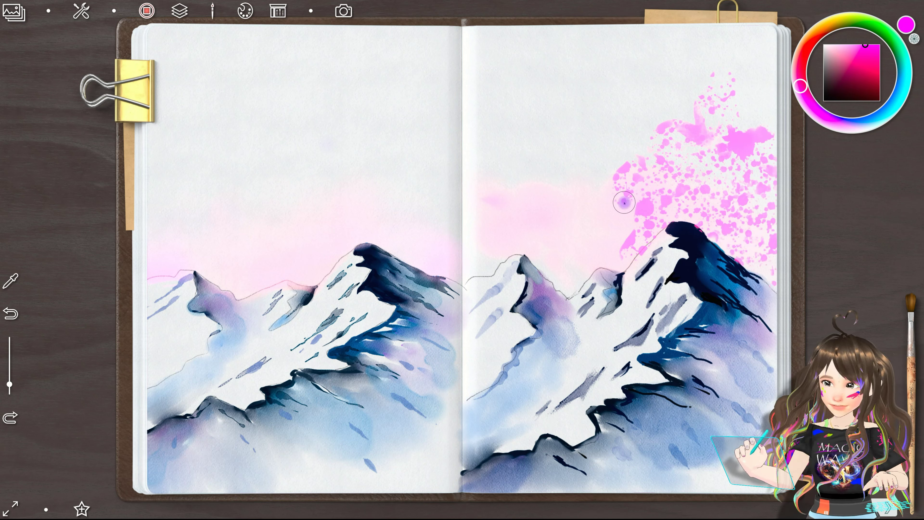
mouse_move(619, 242)
left_mouse_down()
mouse_move(569, 283)
mouse_move(532, 182)
mouse_move(612, 204)
mouse_move(567, 166)
mouse_move(549, 171)
mouse_move(596, 151)
mouse_move(592, 171)
mouse_move(567, 131)
mouse_move(549, 149)
mouse_move(542, 116)
mouse_move(528, 150)
mouse_move(567, 113)
mouse_move(534, 124)
mouse_move(510, 172)
mouse_move(491, 149)
mouse_move(484, 171)
mouse_move(480, 160)
mouse_move(473, 233)
left_mouse_up()
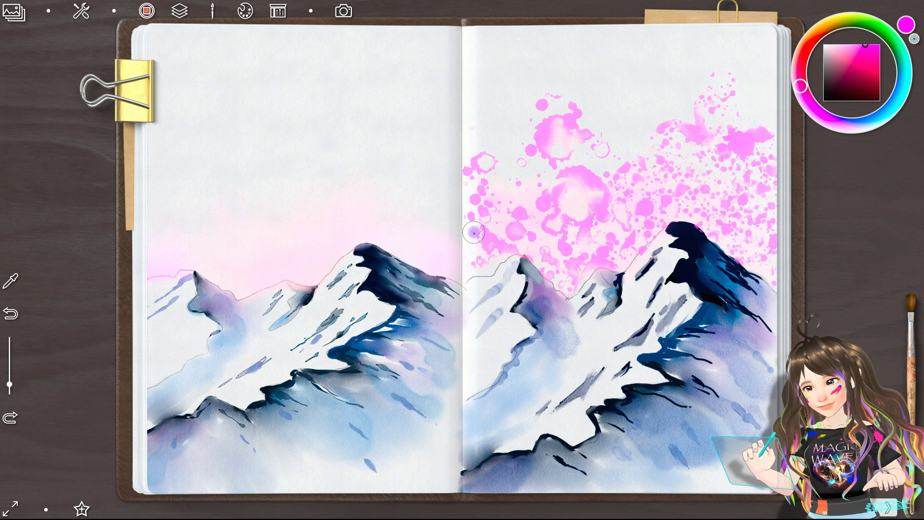
left_click(8, 311)
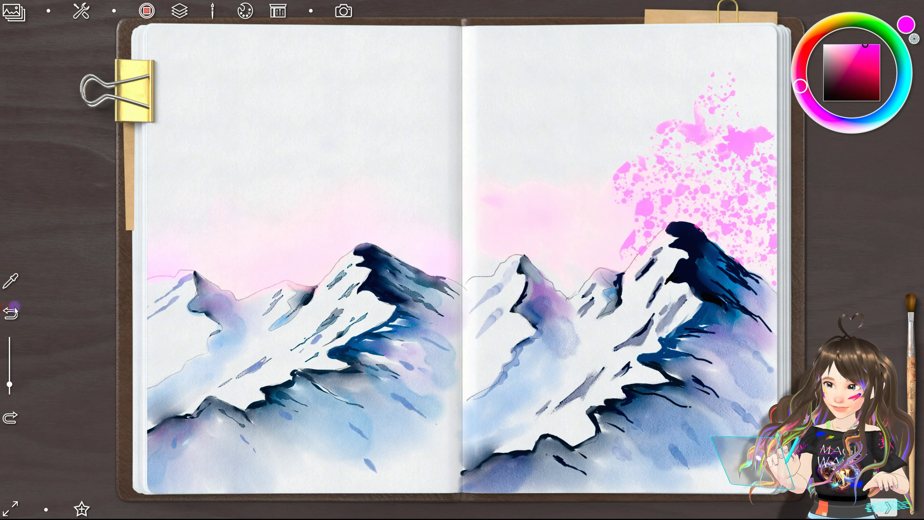
left_click(13, 311)
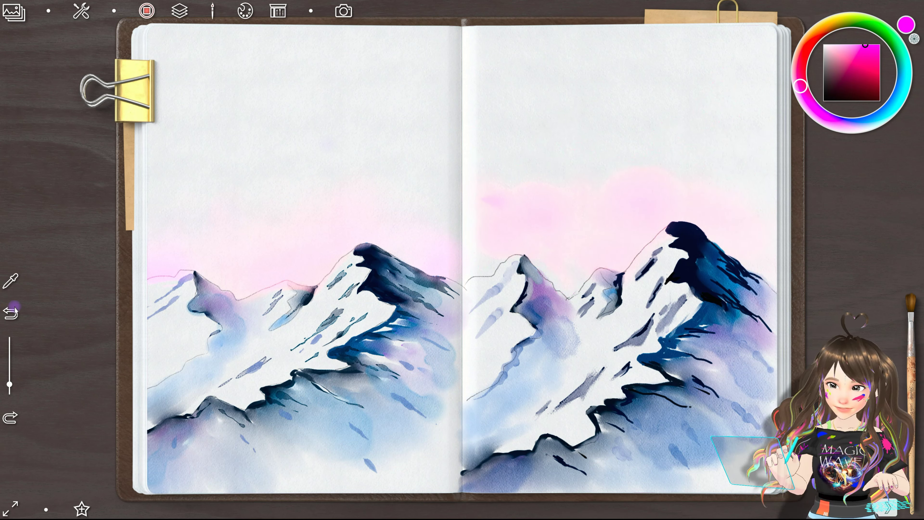
Step: Set the paint colour to a very pale cyan
left_click_drag(802, 90, 866, 121)
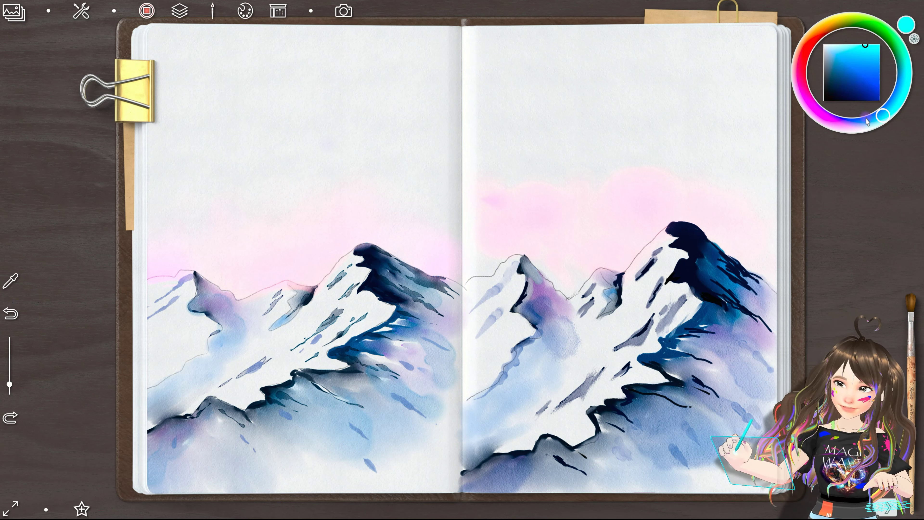
left_click_drag(867, 121, 870, 124)
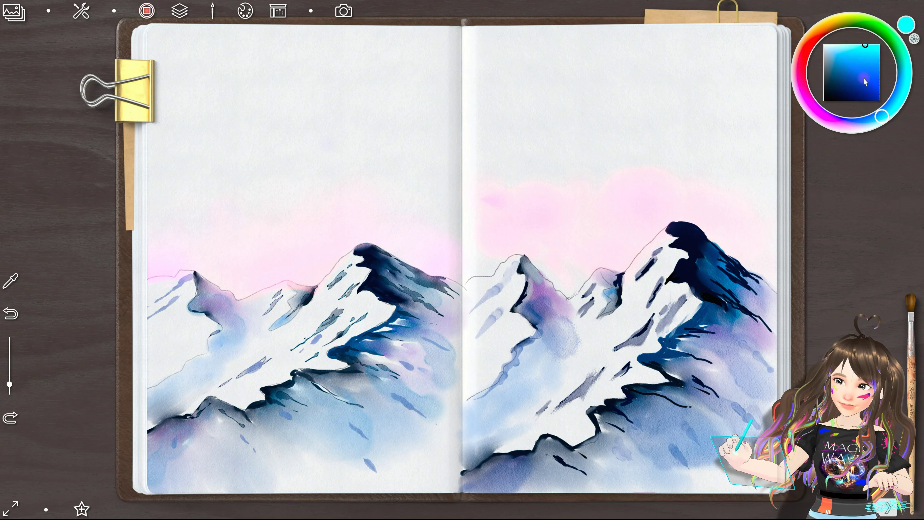
left_click(836, 47)
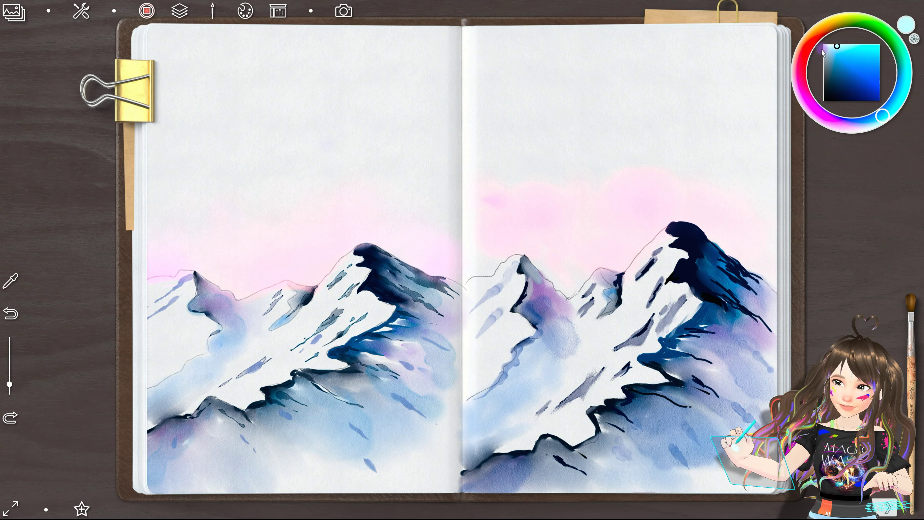
Step: Paint pale cyan highlights on the snowy slopes of both right-page peaks
mouse_move(645, 266)
left_mouse_down()
mouse_move(635, 297)
mouse_move(664, 247)
mouse_move(640, 313)
mouse_move(672, 249)
mouse_move(677, 315)
mouse_move(620, 327)
mouse_move(571, 349)
mouse_move(567, 371)
mouse_move(549, 371)
mouse_move(540, 369)
mouse_move(560, 305)
mouse_move(545, 342)
mouse_move(544, 299)
mouse_move(524, 386)
mouse_move(487, 415)
mouse_move(480, 436)
mouse_move(527, 412)
mouse_move(496, 440)
mouse_move(560, 415)
mouse_move(575, 427)
mouse_move(596, 385)
mouse_move(565, 402)
mouse_move(633, 349)
mouse_move(563, 394)
mouse_move(688, 302)
mouse_move(671, 293)
left_mouse_up()
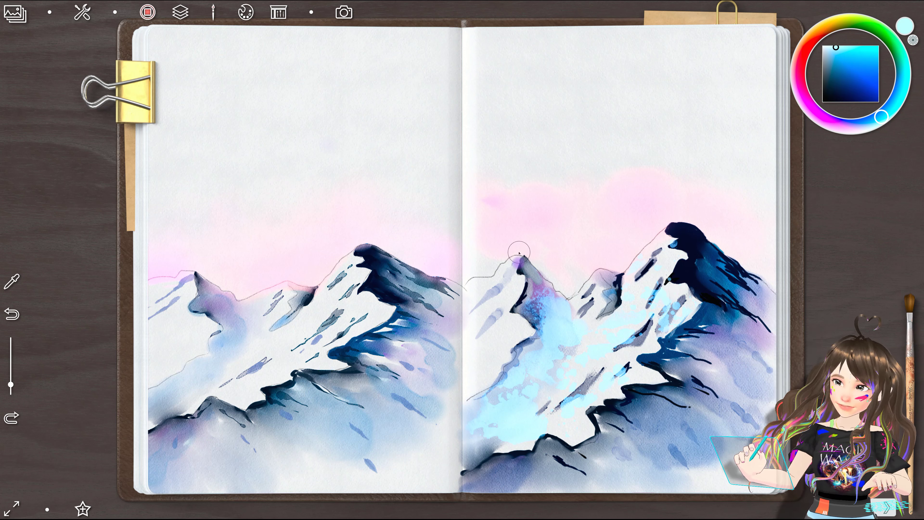
left_click_drag(518, 262, 467, 329)
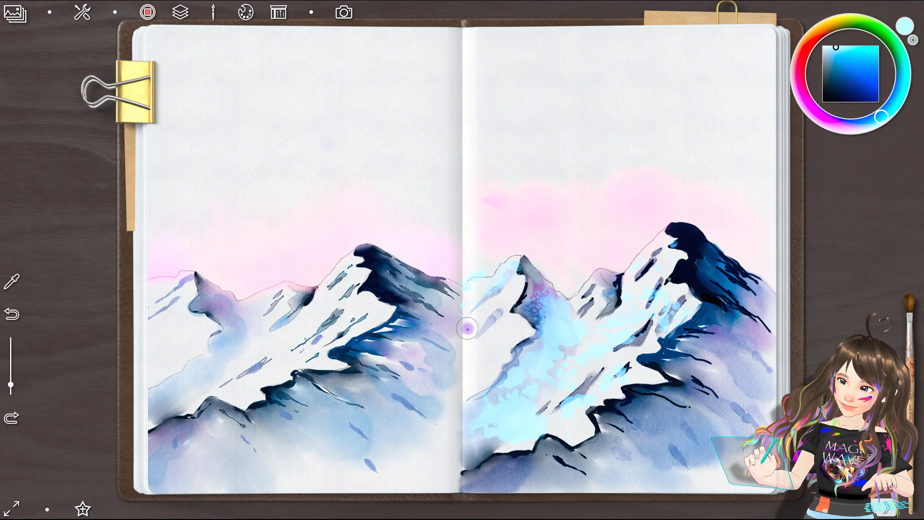
left_click(912, 330)
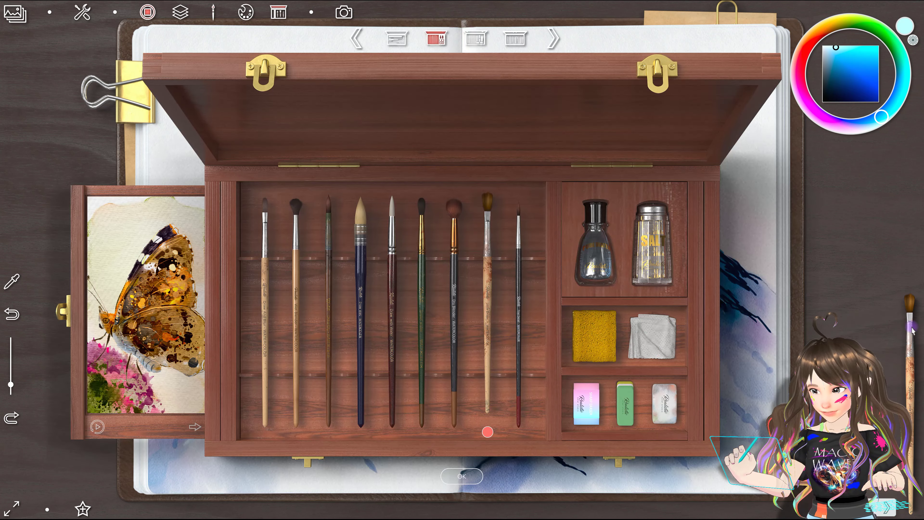
Step: Try the Fine Detail, Dry Blender and Draw with Water brushes, then close the set
left_click(518, 255)
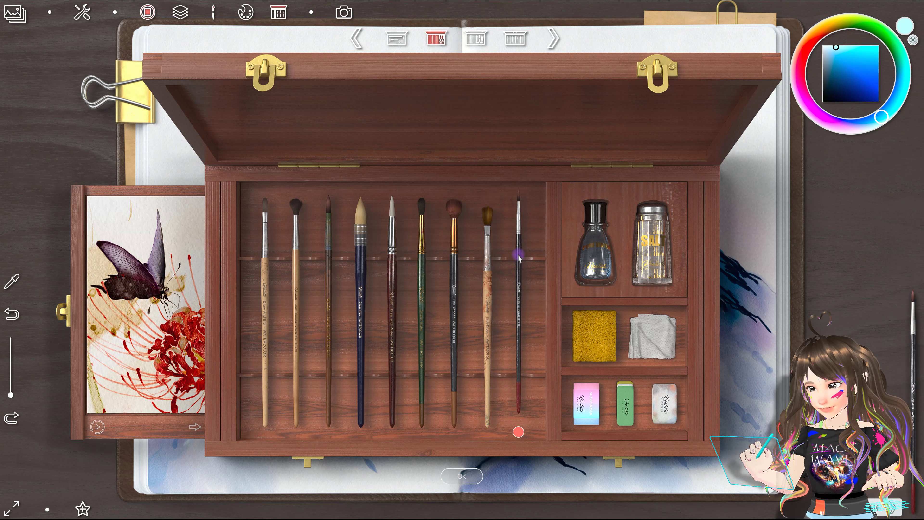
left_click(449, 261)
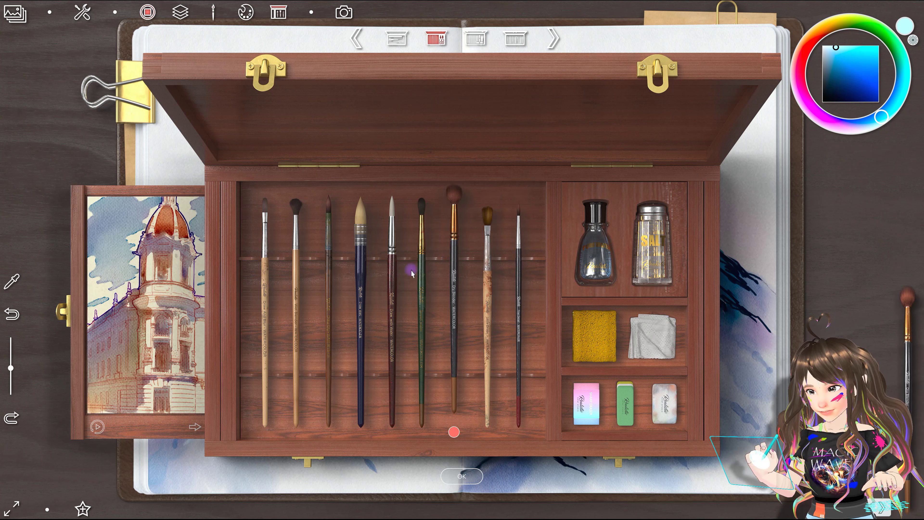
left_click(422, 282)
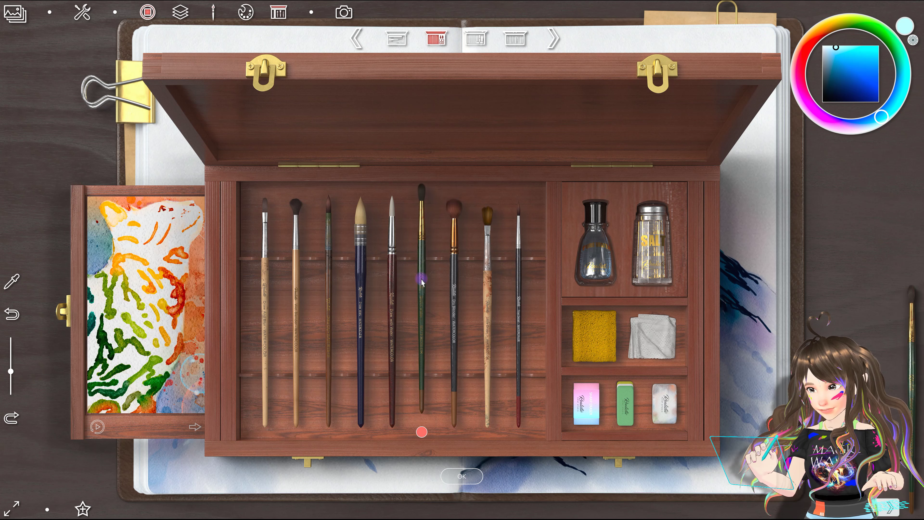
left_click(391, 284)
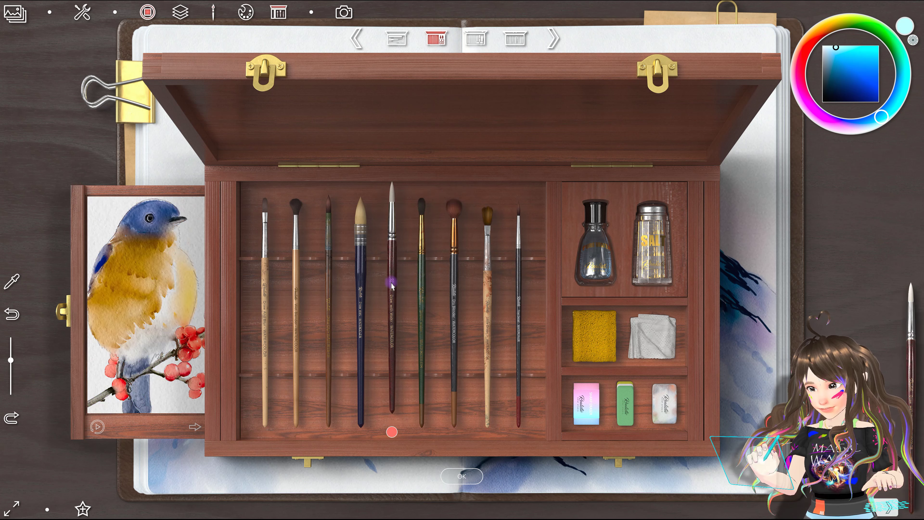
left_click(328, 283)
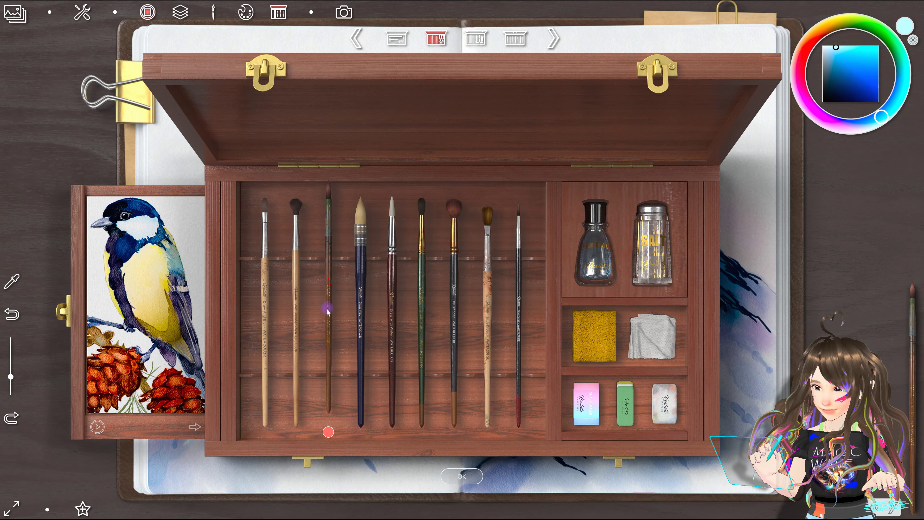
left_click(328, 284)
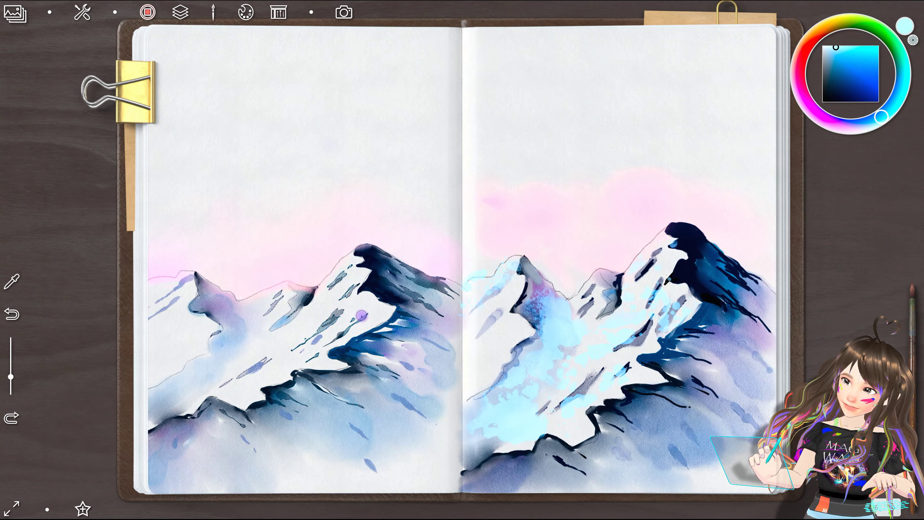
Step: Select the Wet Blender brush after previewing Draw And Blur, then move to the pencil set
left_click(909, 328)
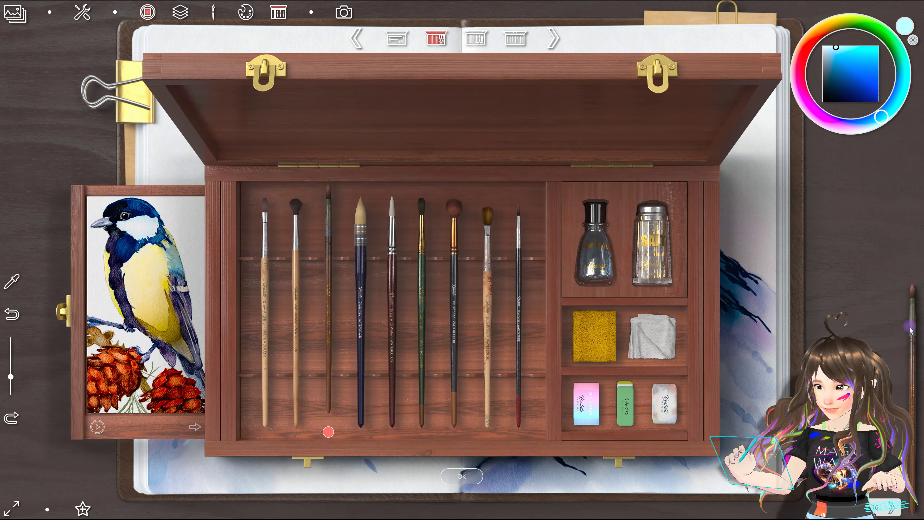
left_click(365, 305)
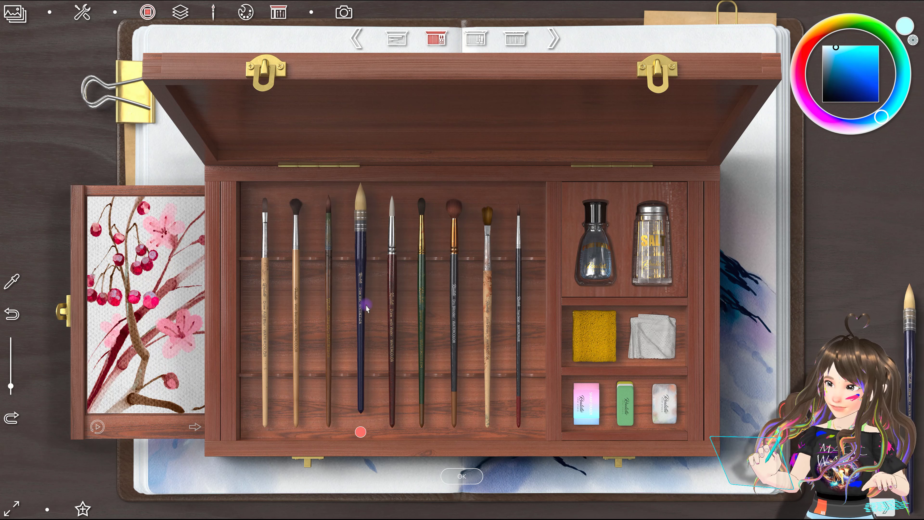
left_click(269, 273)
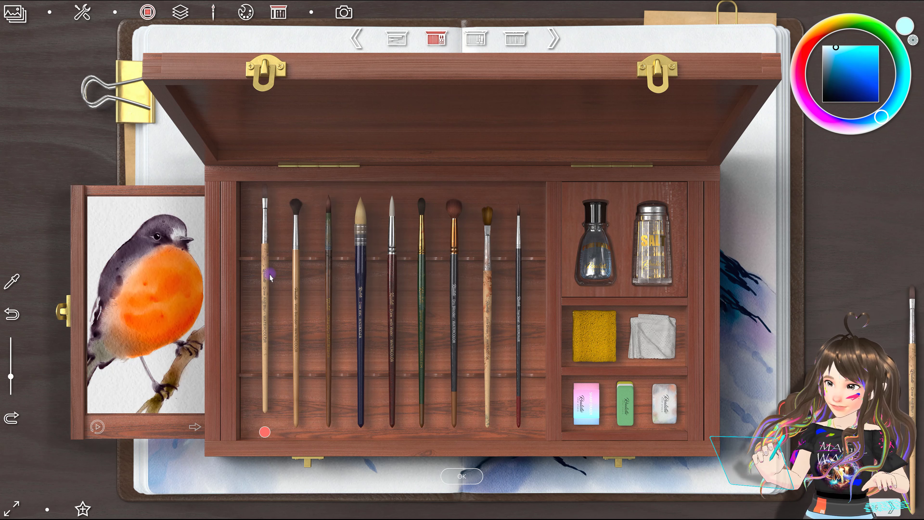
left_click(296, 287)
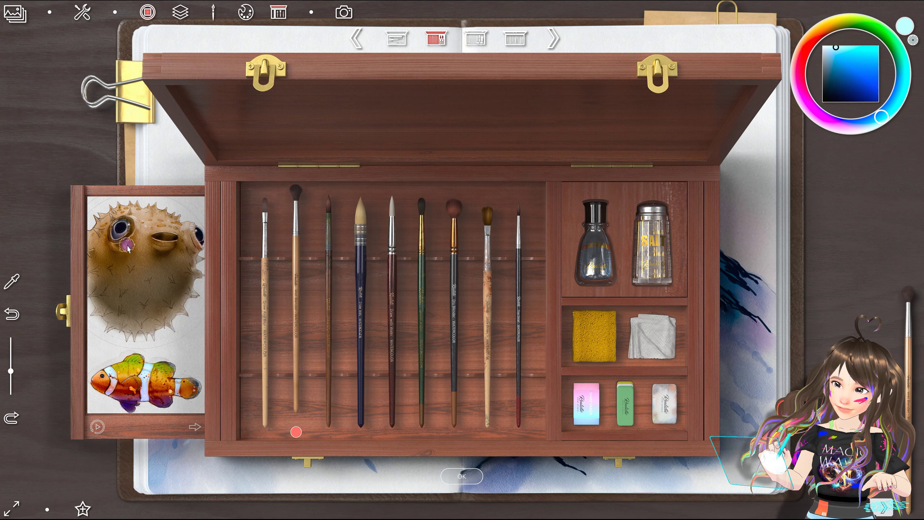
key("Escape")
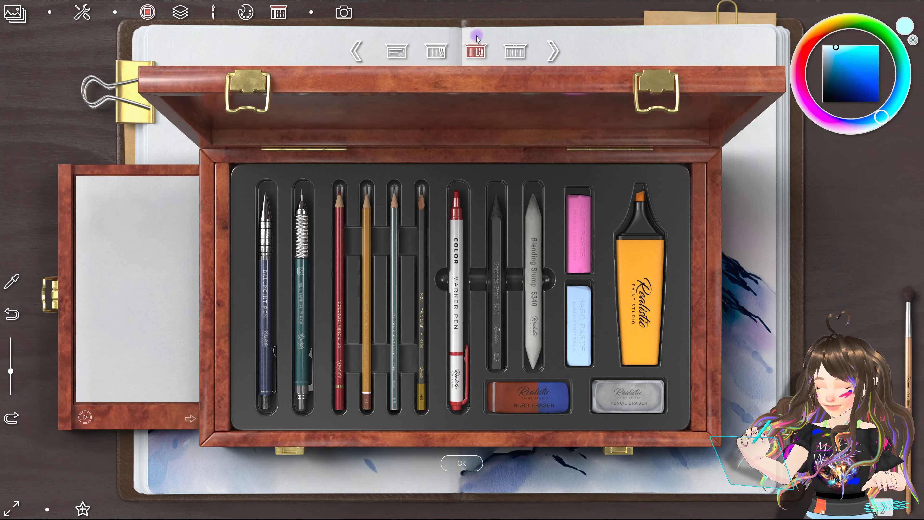
Step: Open the pens and ink set and test an ink brush with light blue strokes
left_click(514, 51)
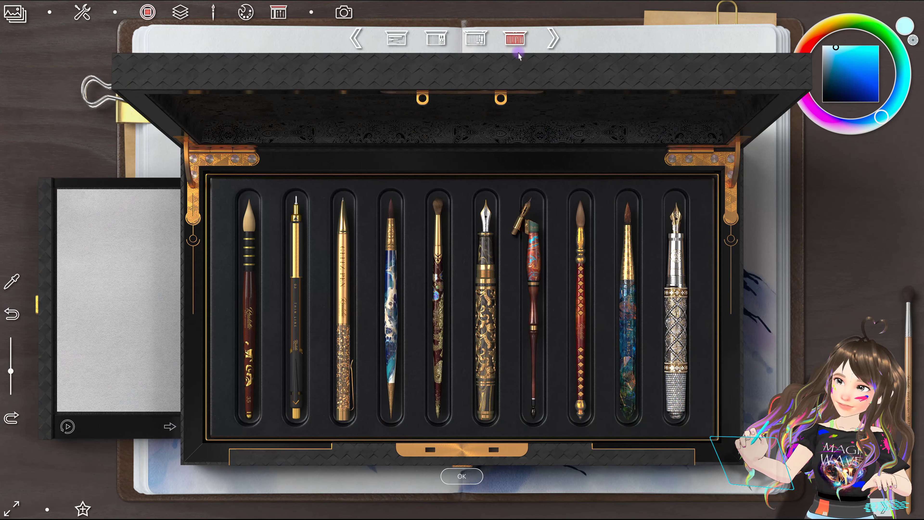
left_click(249, 292)
left_click_drag(134, 288, 110, 302)
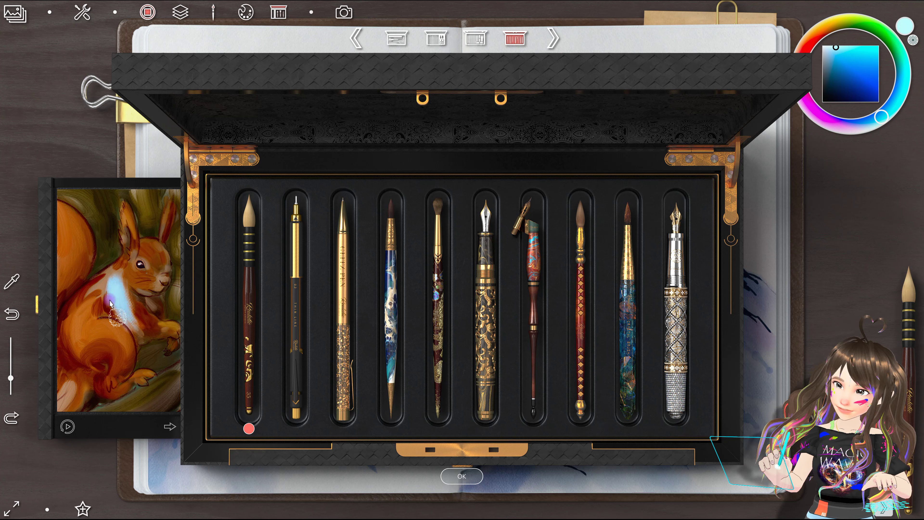
left_click_drag(110, 302, 134, 327)
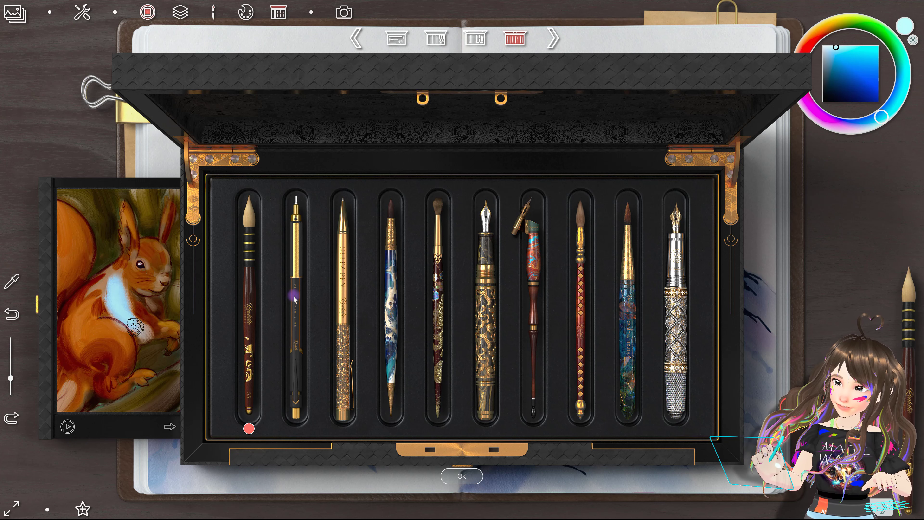
Step: Preview the fine ink pen and the next pen, then pick and test the koi-sample watercolour brush
left_click(294, 300)
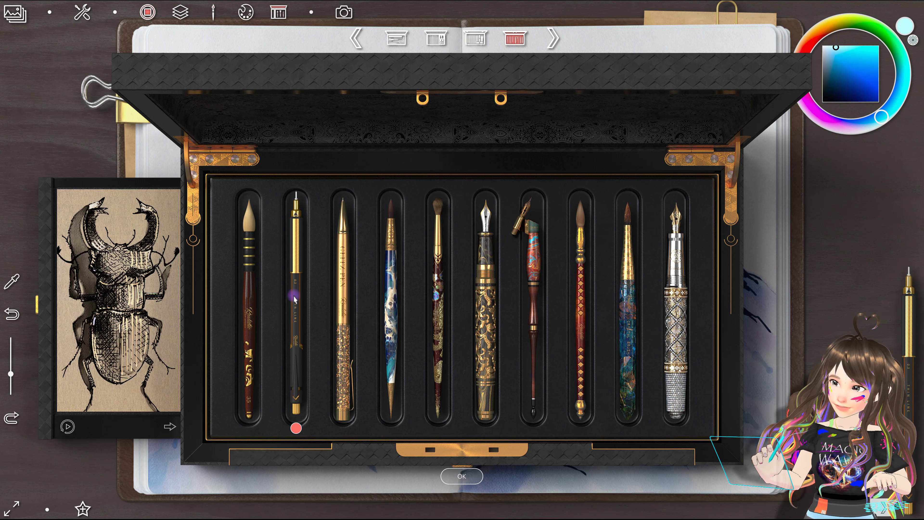
left_click(344, 305)
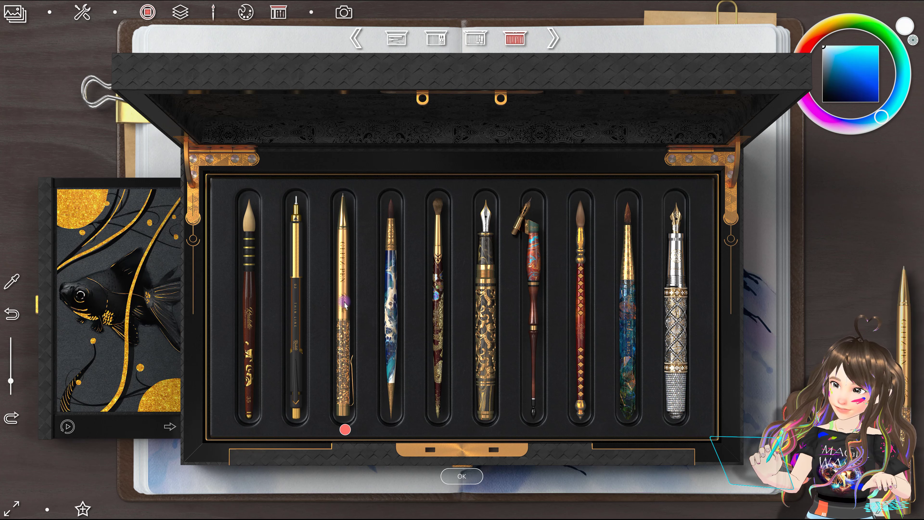
left_click(391, 290)
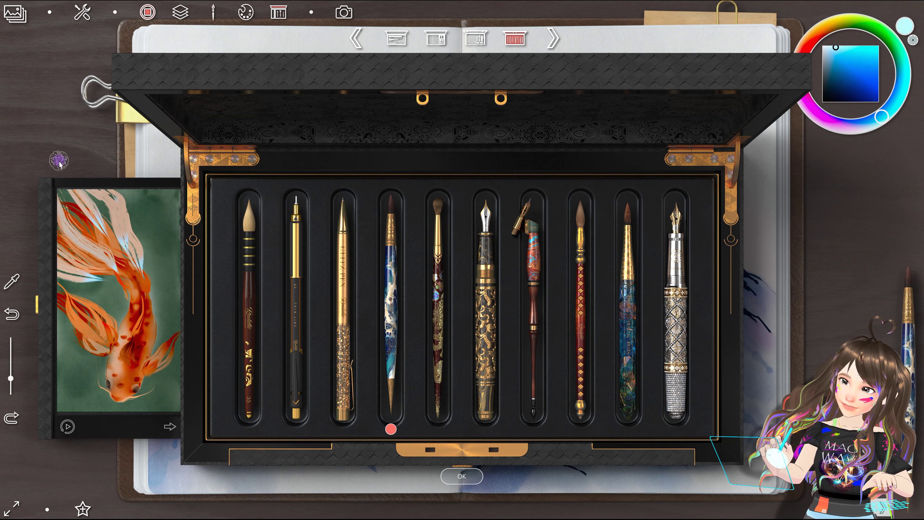
left_click_drag(106, 345, 73, 291)
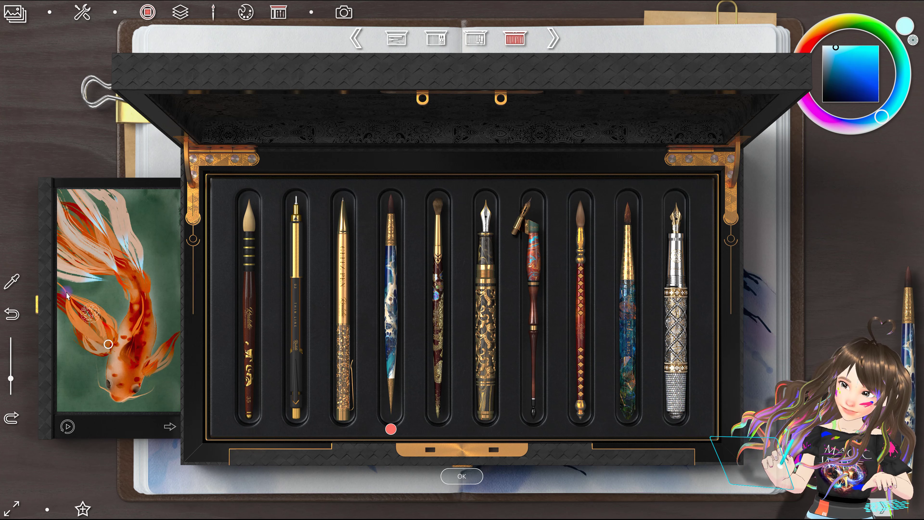
Step: Preview the ornament, signature, dip-pen and Chinese calligraphy brushes, test-stroking the calligraphy brush
left_click_drag(151, 364, 176, 322)
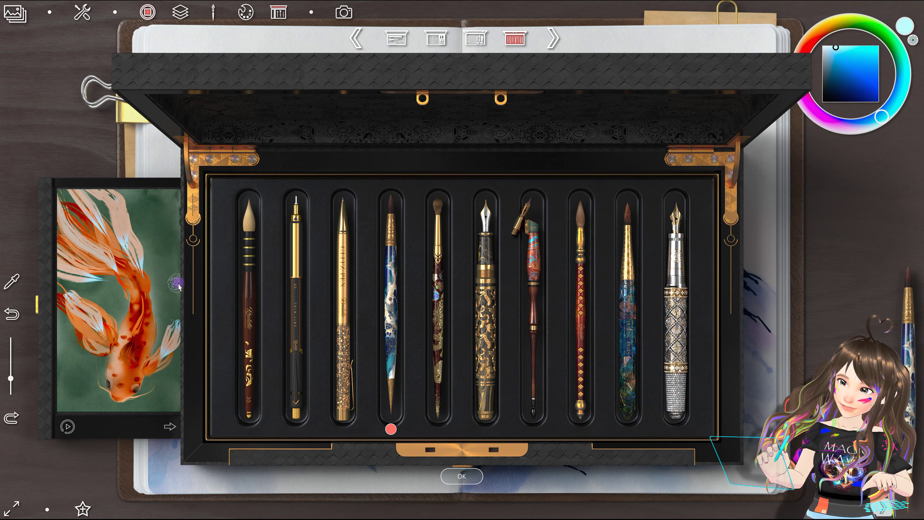
left_click(440, 313)
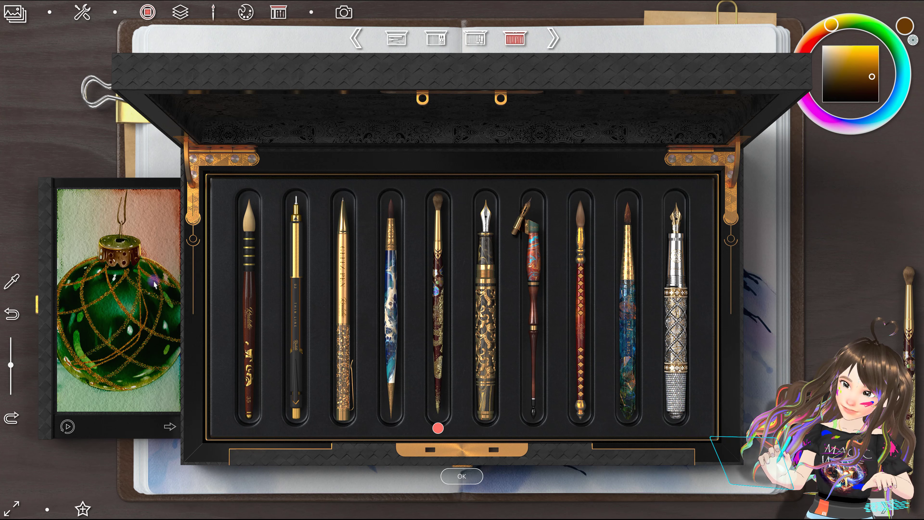
left_click(491, 287)
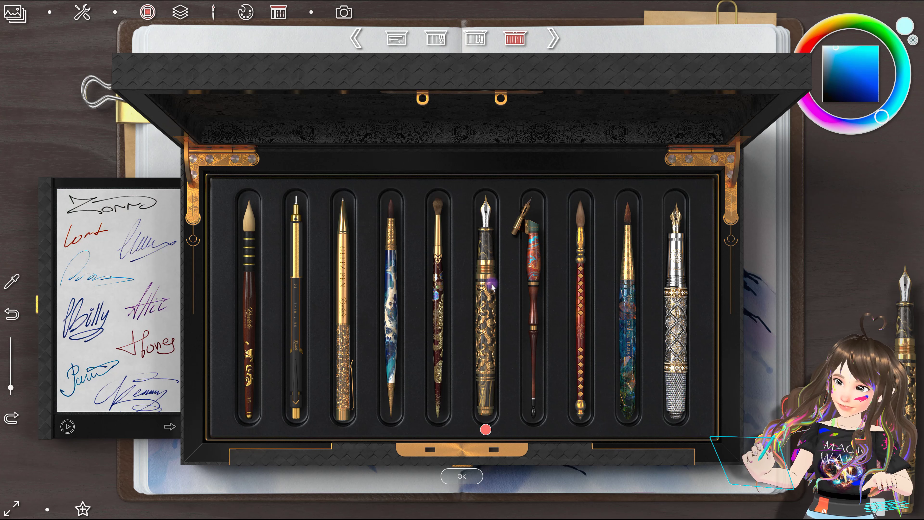
left_click(538, 295)
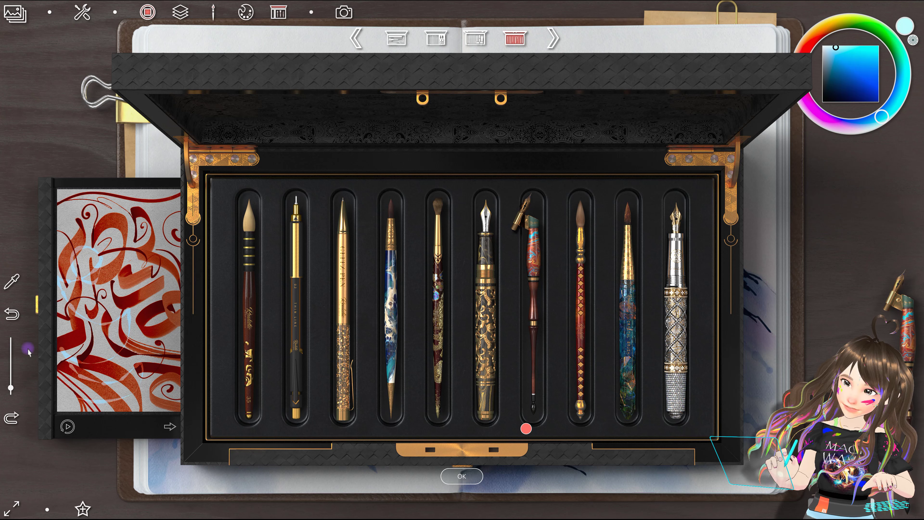
left_click(582, 250)
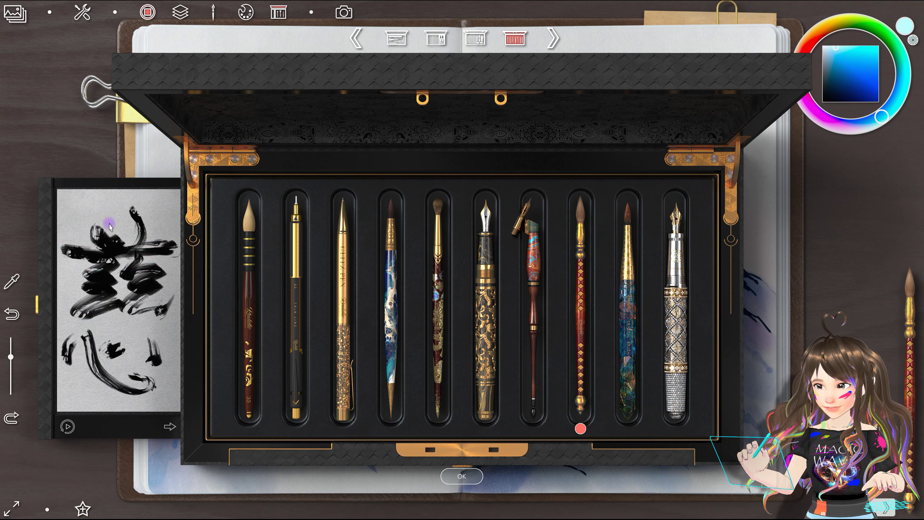
left_click_drag(140, 226, 131, 238)
left_click_drag(102, 233, 95, 243)
left_click_drag(102, 205, 99, 218)
mouse_move(76, 230)
left_mouse_down()
mouse_move(89, 249)
mouse_move(149, 284)
mouse_move(107, 239)
mouse_move(153, 269)
mouse_move(132, 286)
mouse_move(90, 269)
mouse_move(143, 286)
mouse_move(111, 286)
mouse_move(89, 266)
mouse_move(122, 319)
mouse_move(122, 333)
mouse_move(91, 344)
mouse_move(104, 377)
left_mouse_up()
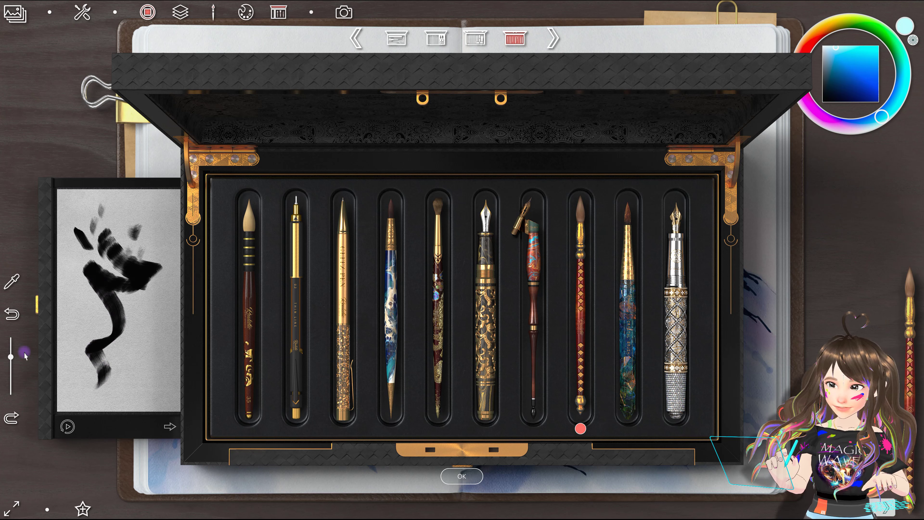
Step: Preview the patterned and silver jewelled pens, then confirm the koi watercolour brush
left_click(631, 289)
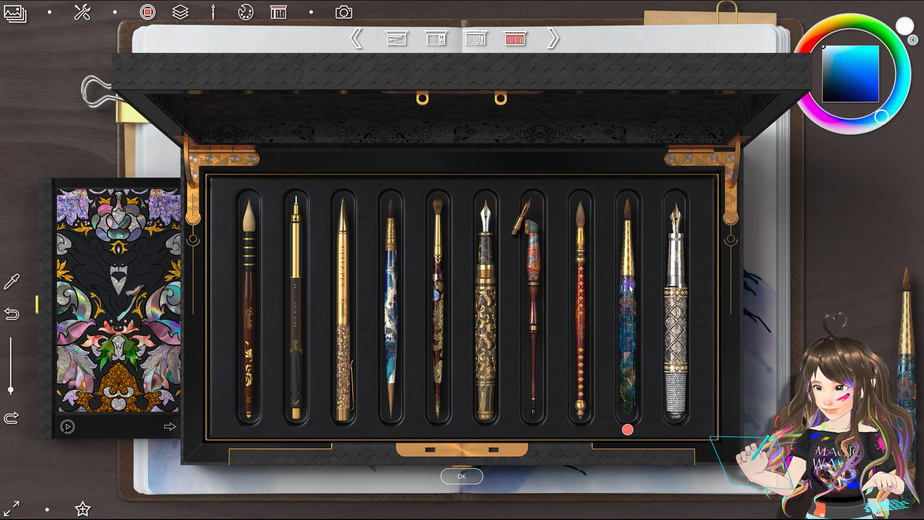
left_click(676, 268)
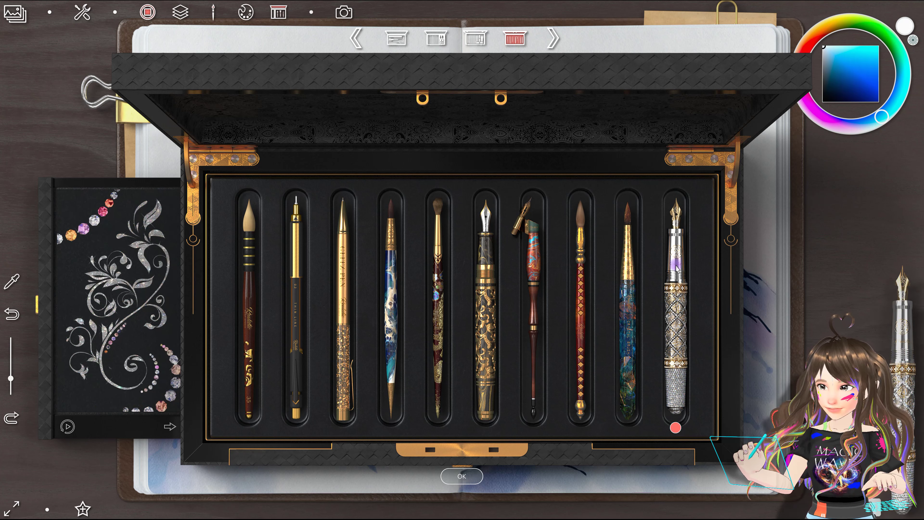
left_click(387, 257)
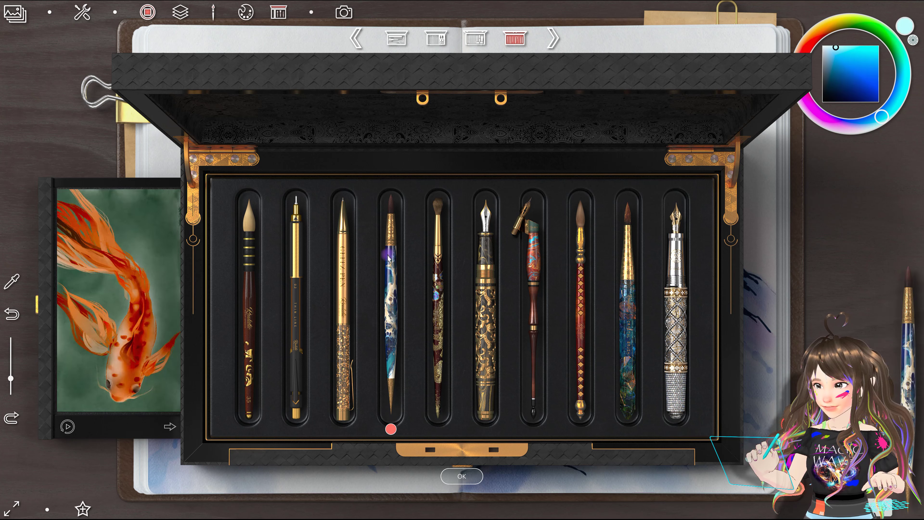
left_click(462, 476)
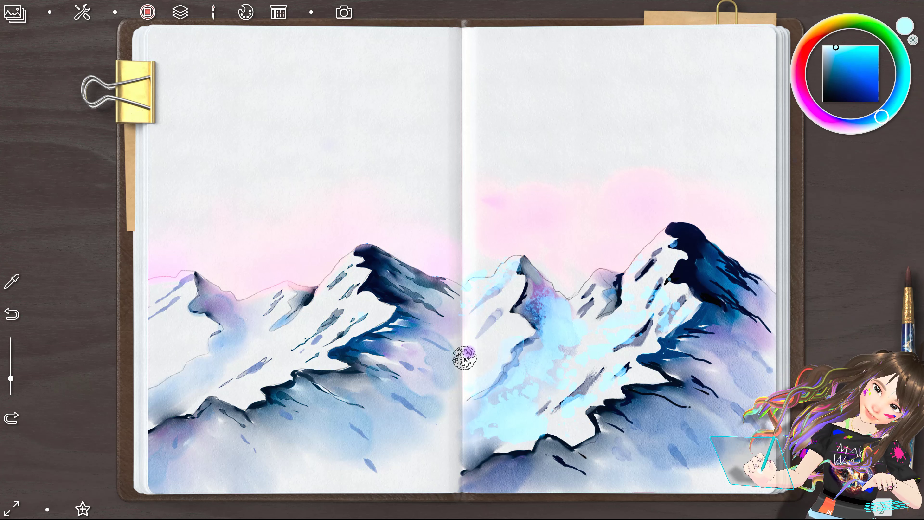
Step: Paint saturated blue down the lower mountain, tall peak's right flank and smaller right-page peak
left_click(876, 81)
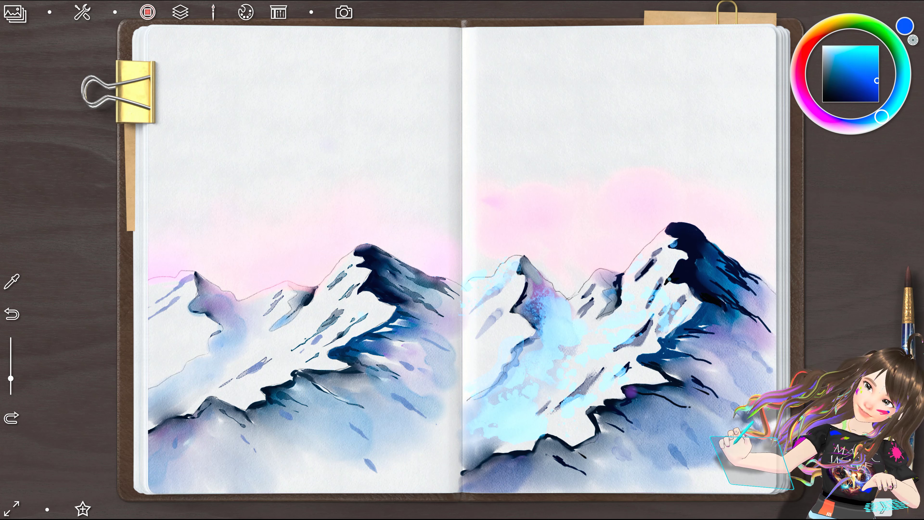
left_click_drag(649, 398, 686, 425)
left_click_drag(633, 391, 702, 443)
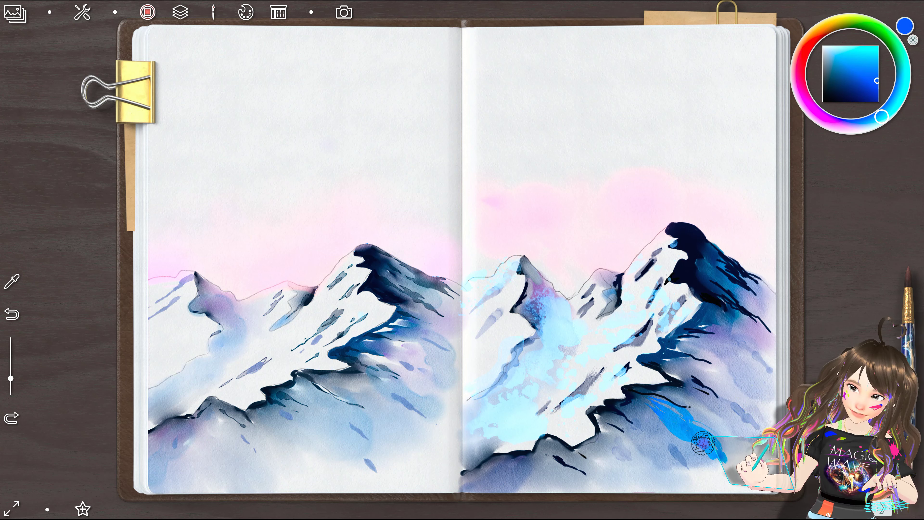
left_click_drag(685, 335, 767, 360)
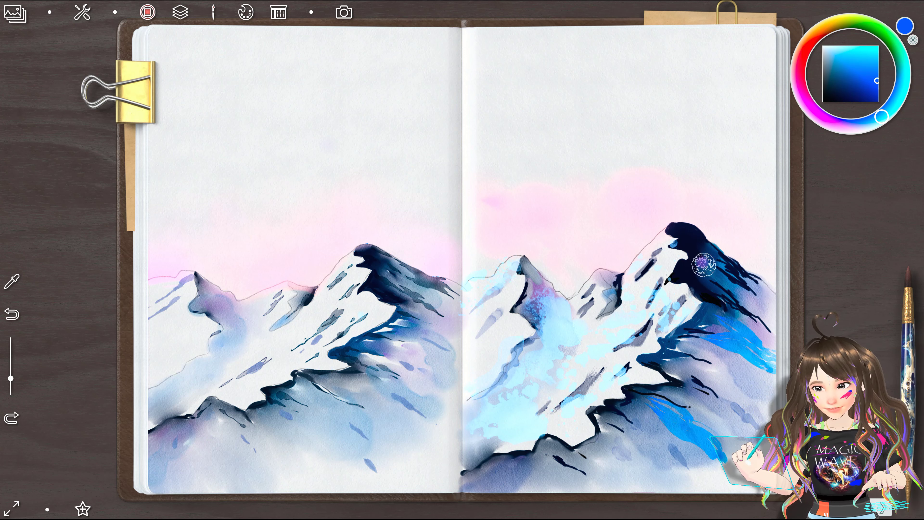
left_click_drag(702, 258, 761, 298)
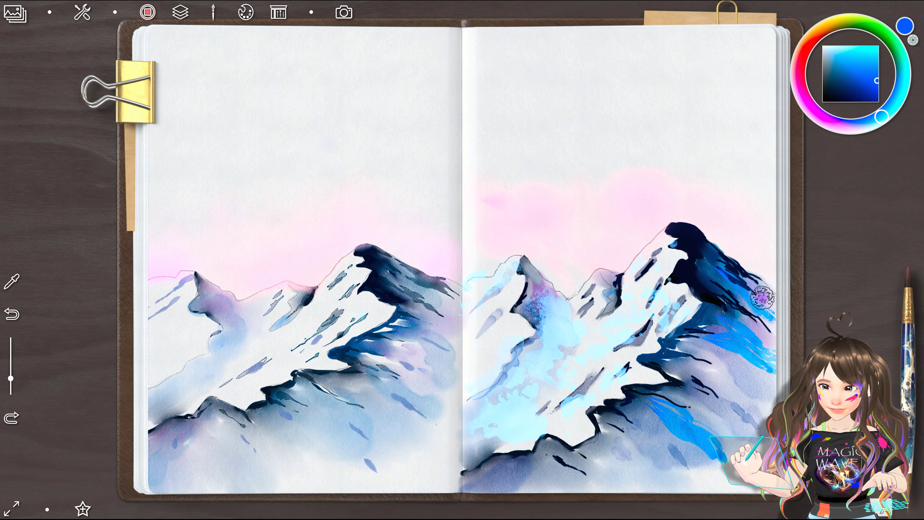
mouse_move(537, 331)
left_mouse_down()
mouse_move(529, 289)
mouse_move(532, 326)
mouse_move(520, 314)
mouse_move(534, 346)
mouse_move(493, 336)
mouse_move(489, 320)
mouse_move(509, 355)
mouse_move(459, 354)
left_mouse_up()
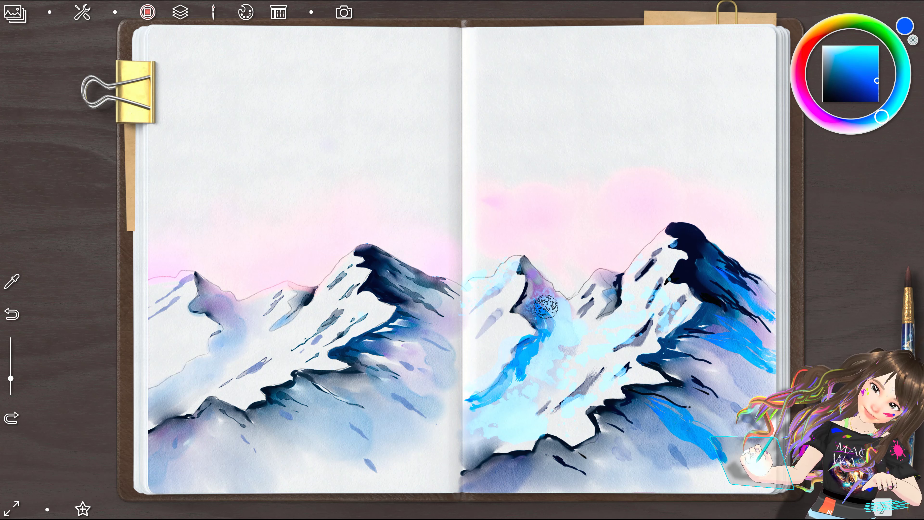
mouse_move(531, 273)
left_mouse_down()
mouse_move(565, 318)
mouse_move(553, 307)
left_mouse_up()
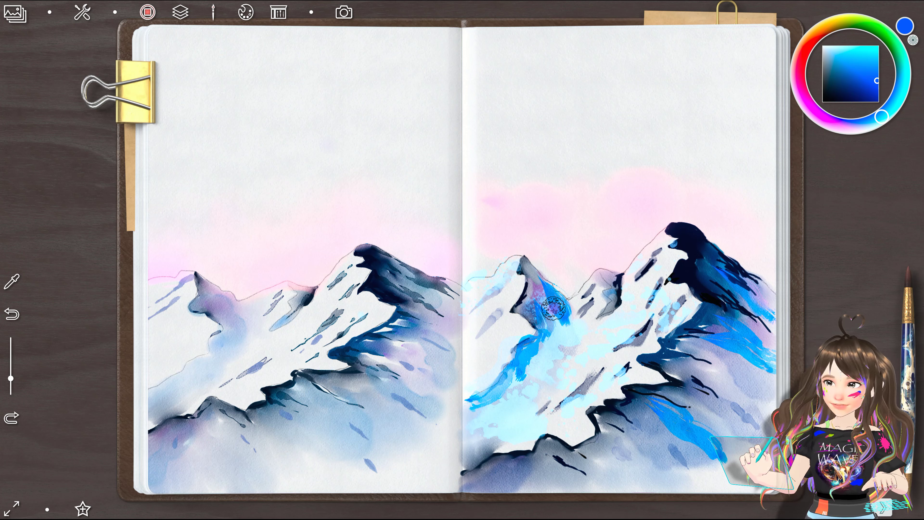
left_click(908, 329)
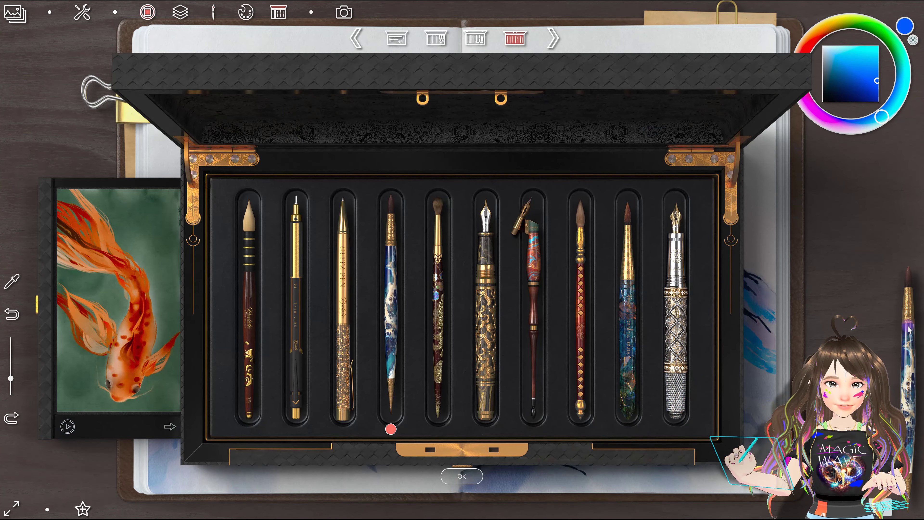
Step: Load the glittering silver jewelled pen, after comparing it with the ninth patterned brush
left_click(402, 45)
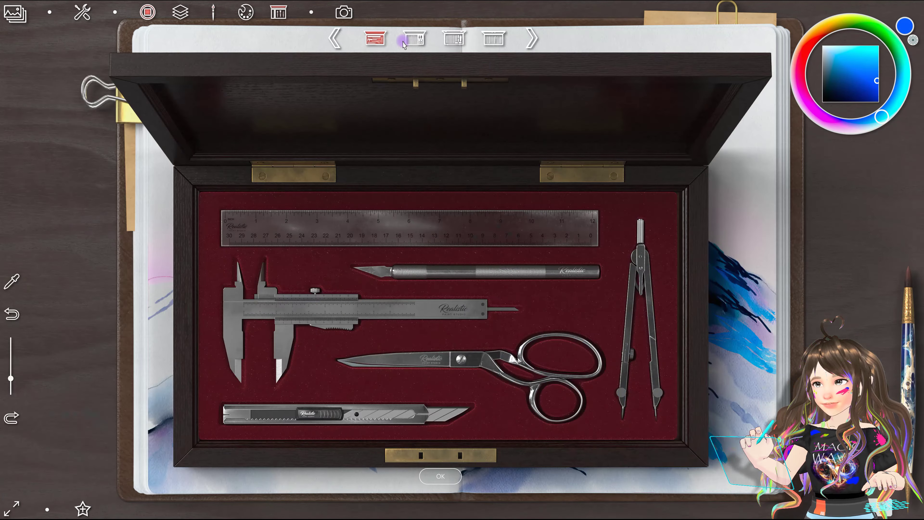
left_click(493, 38)
left_click(673, 279)
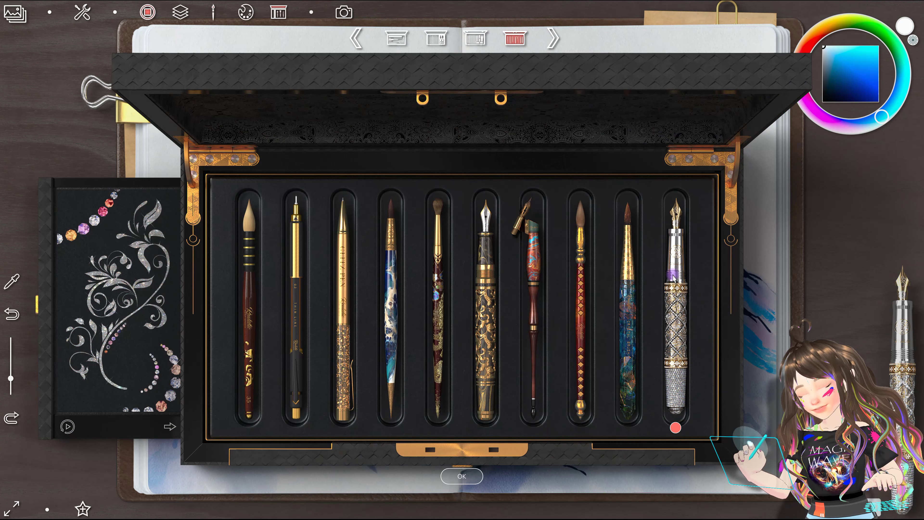
left_click(630, 317)
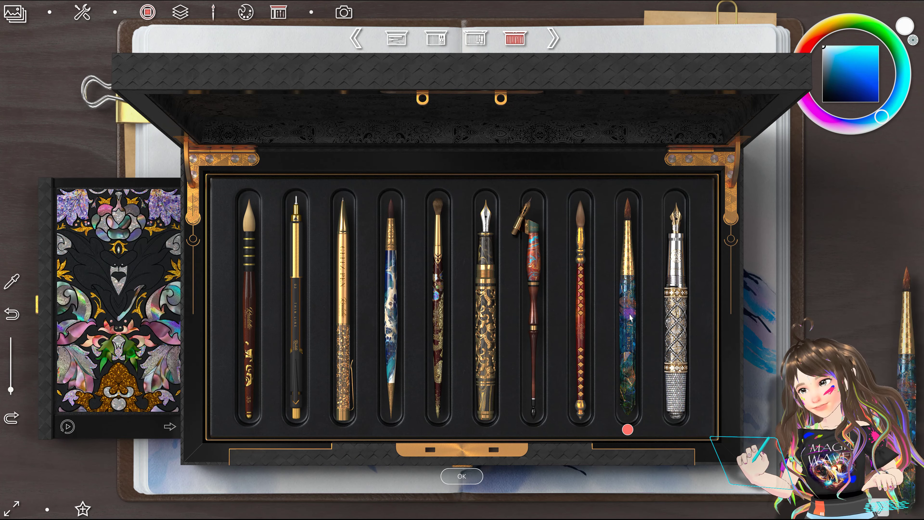
left_click(675, 309)
left_click(461, 475)
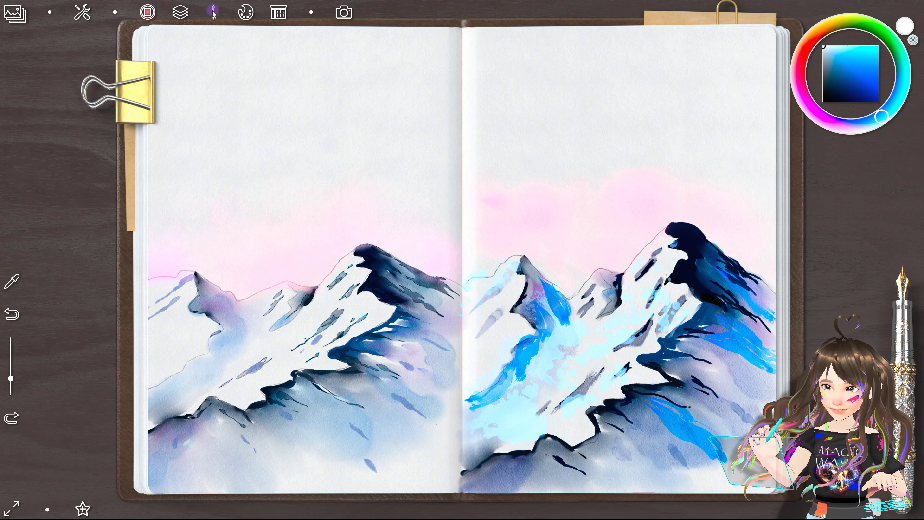
Step: Streak glittery silver down the smaller right-page peak, then choose the blue crystal brush
left_click_drag(534, 319, 511, 364)
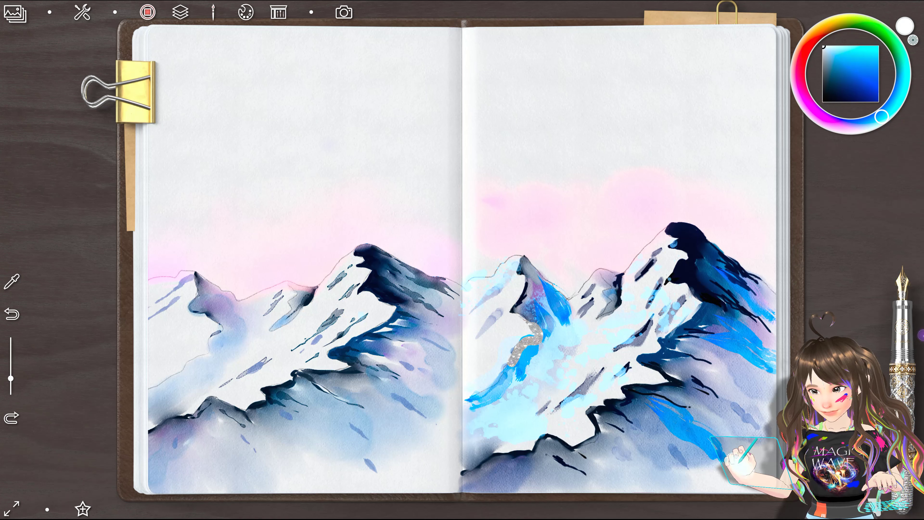
key("super+a")
key("super+a")
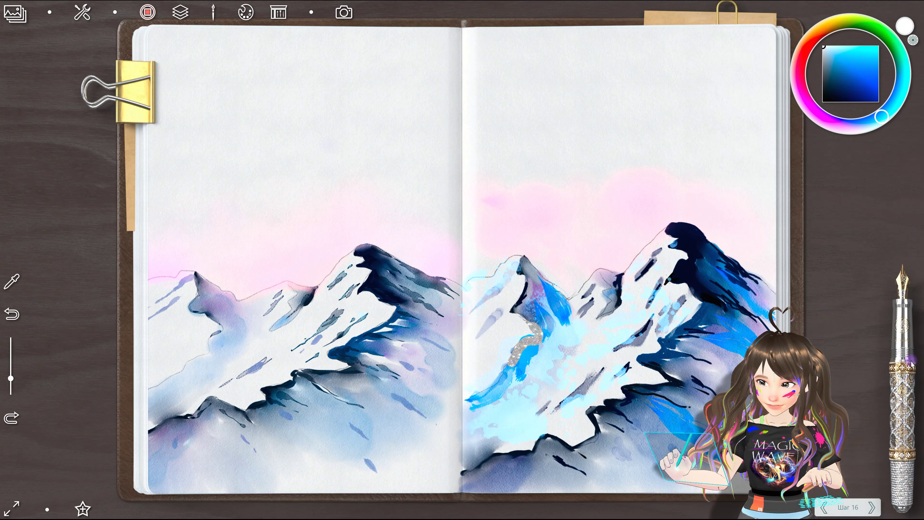
left_click(904, 349)
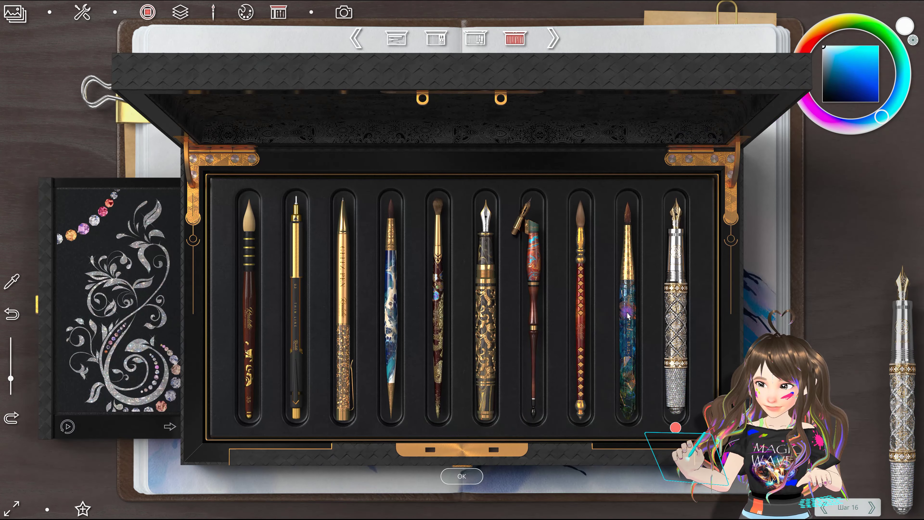
left_click(631, 317)
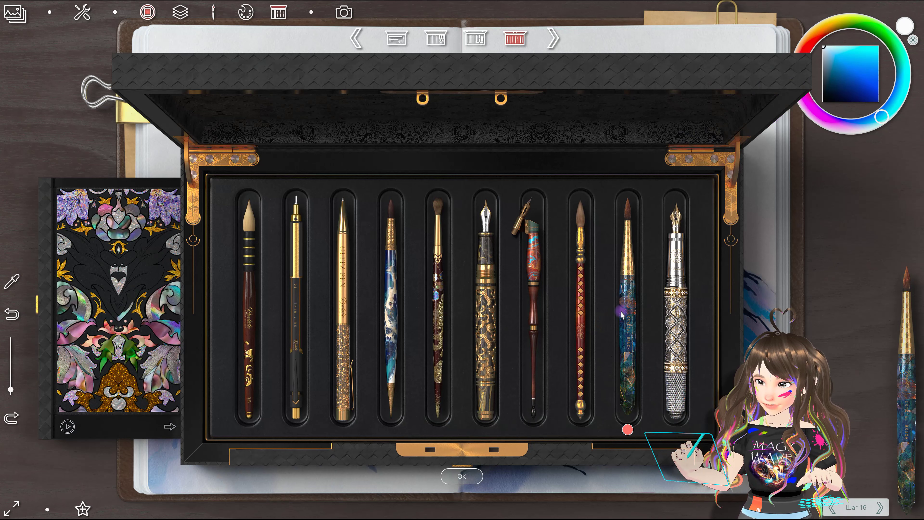
Step: Keep the blue crystal brush over the silver pen and close the brush collection
left_click(677, 306)
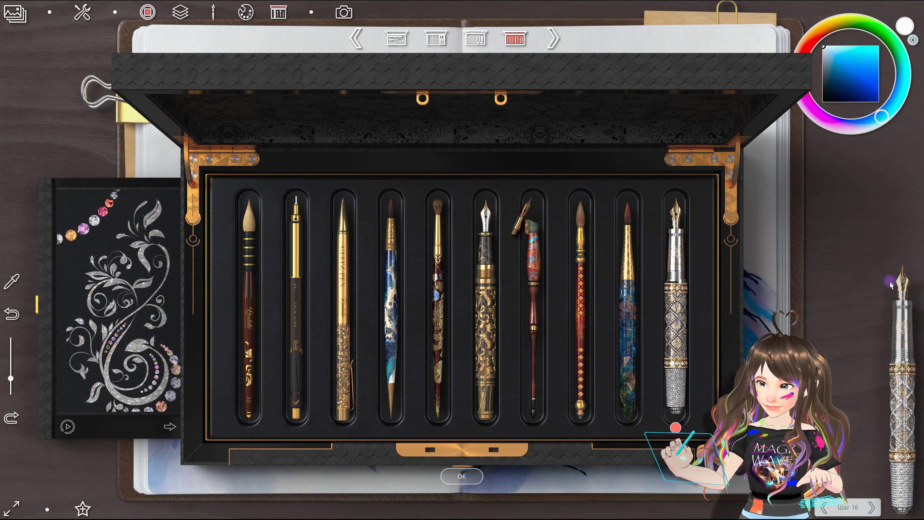
left_click(630, 271)
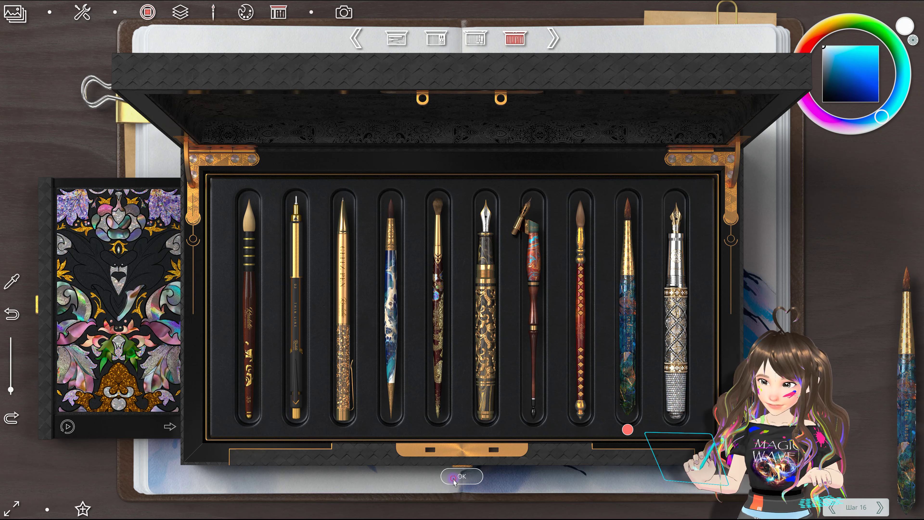
left_click(461, 476)
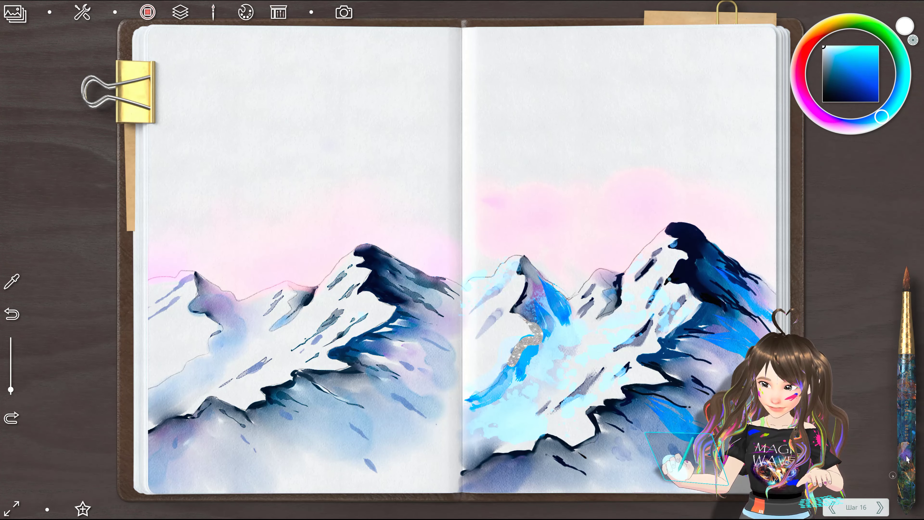
left_click(922, 467)
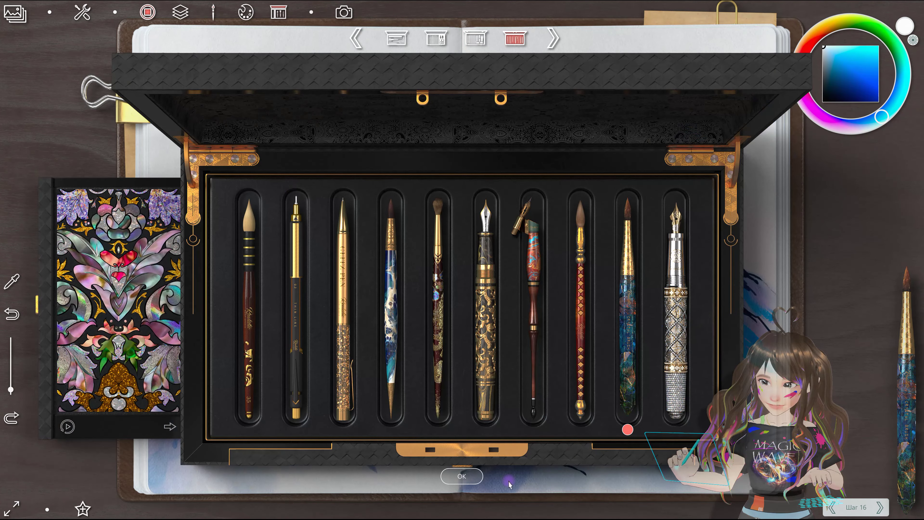
left_click(466, 477)
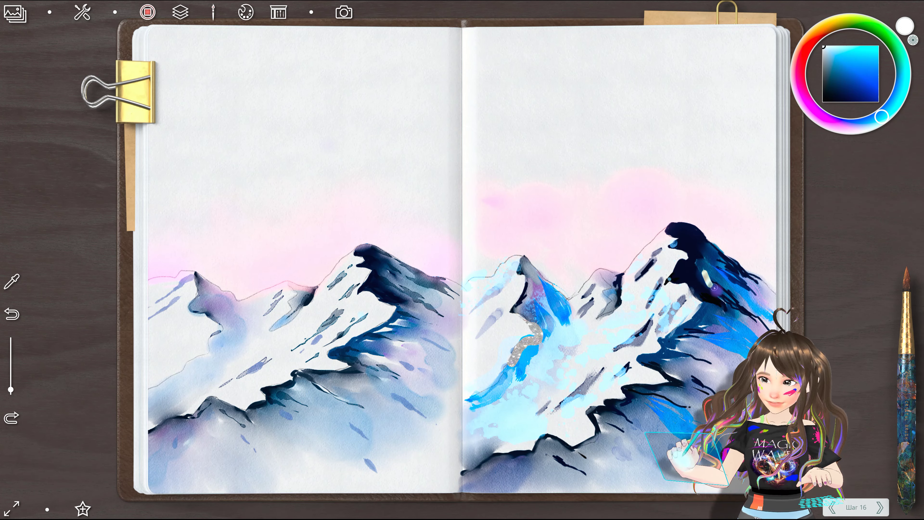
Step: Undo the silver glitter stroke on the right mountain and bring out the crystal brush tray
left_click(14, 313)
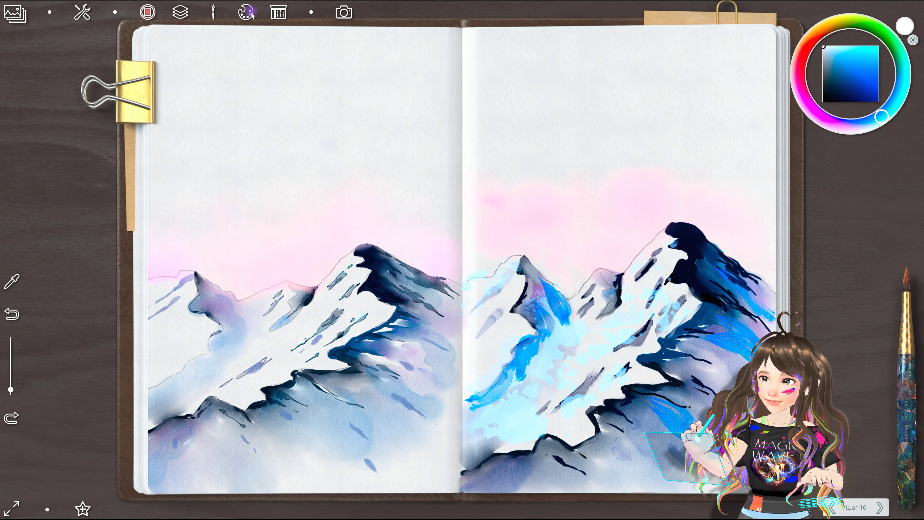
left_click(905, 298)
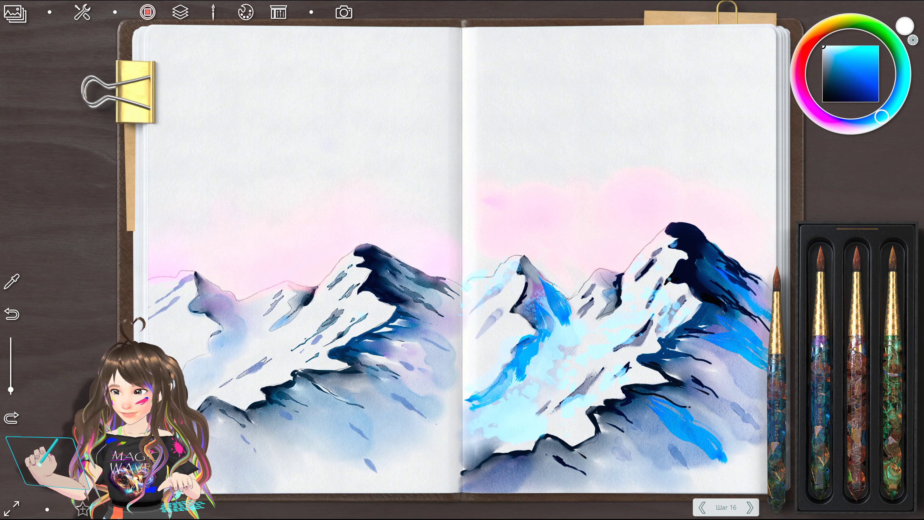
Step: Use the green crystal brush to sprinkle glitter dots across the right page's pink sky
left_click(897, 380)
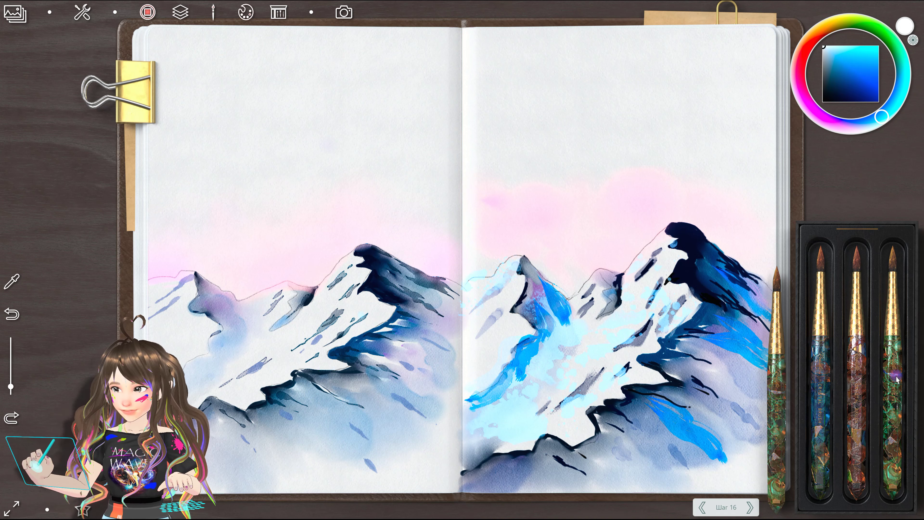
left_click(829, 408)
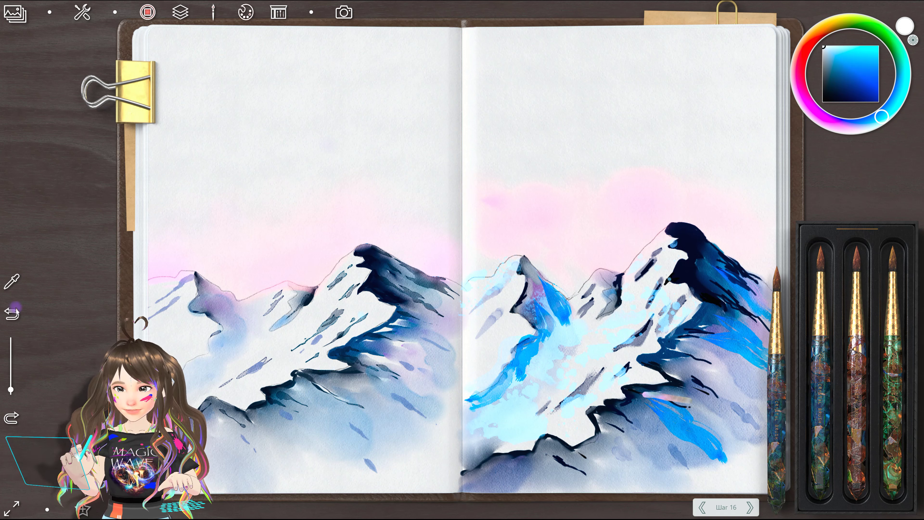
left_click(894, 367)
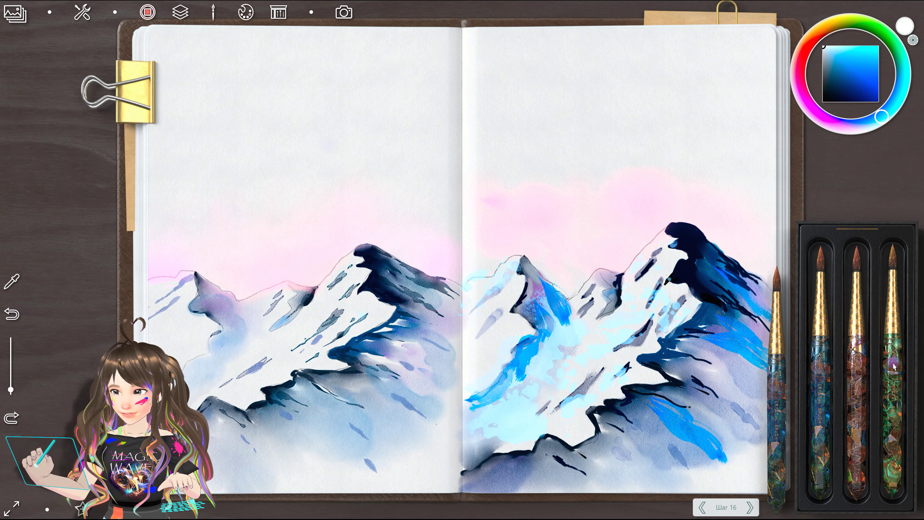
left_click_drag(676, 397, 658, 393)
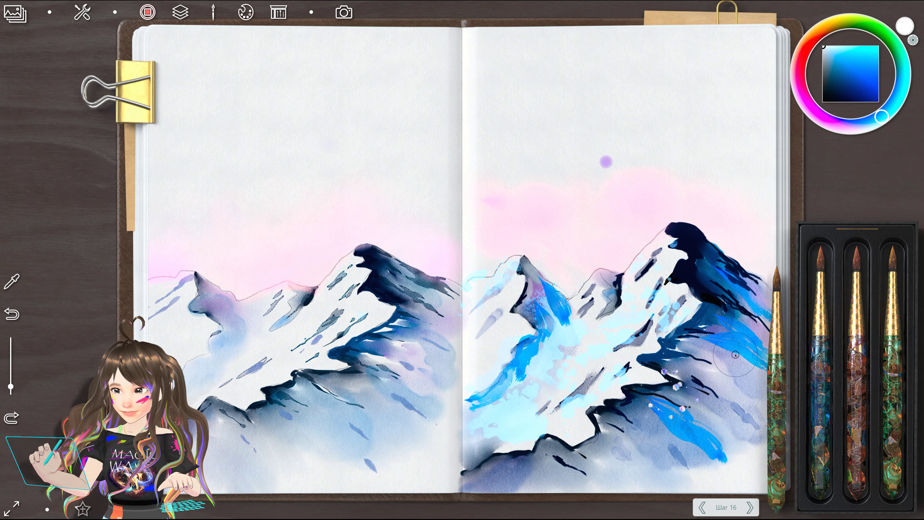
left_click_drag(563, 229, 696, 150)
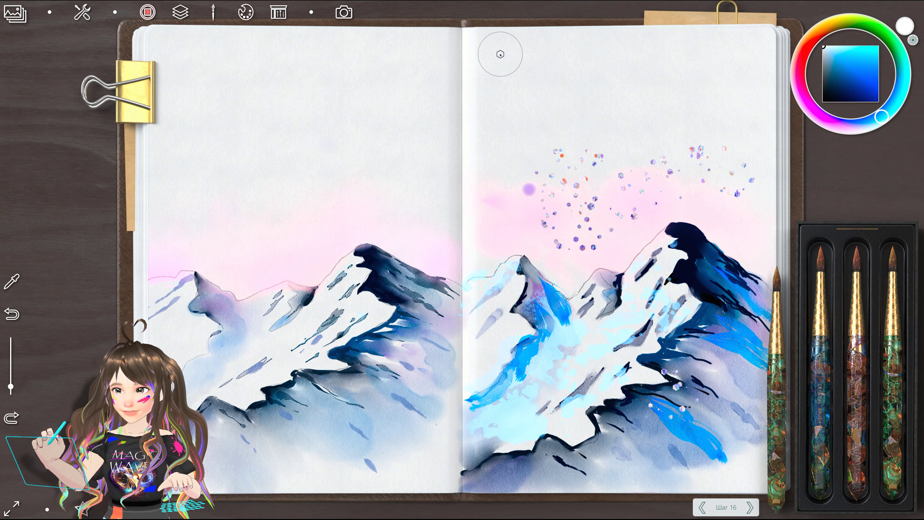
left_click_drag(521, 186, 480, 200)
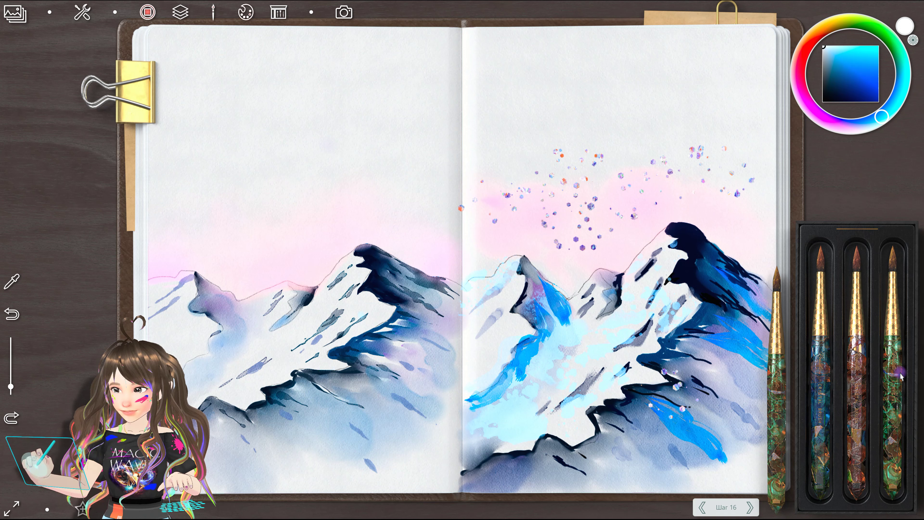
left_click(860, 381)
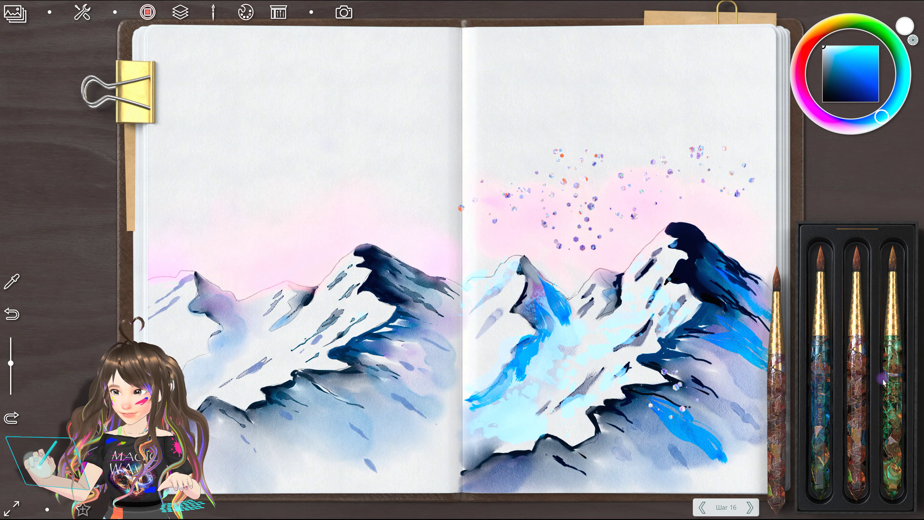
left_click(909, 383)
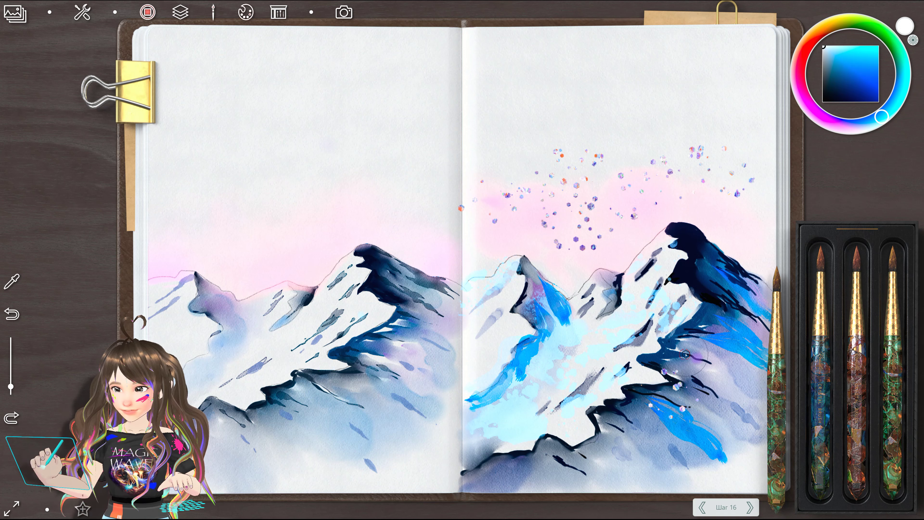
Step: Add gold and green shimmer patches to the right mountain's lower right slope
left_click_drag(685, 354, 724, 362)
left_click(859, 395)
left_click(741, 374)
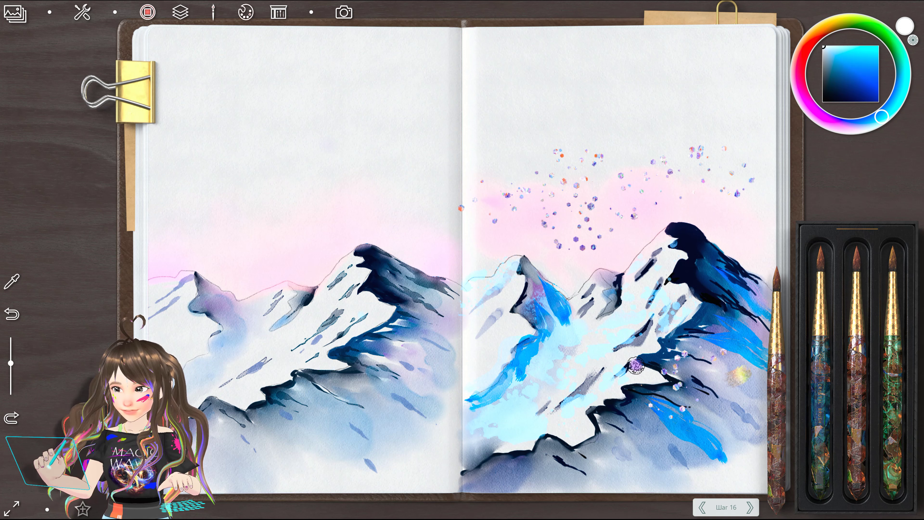
mouse_move(743, 368)
left_mouse_down()
mouse_move(742, 332)
mouse_move(761, 393)
left_mouse_up()
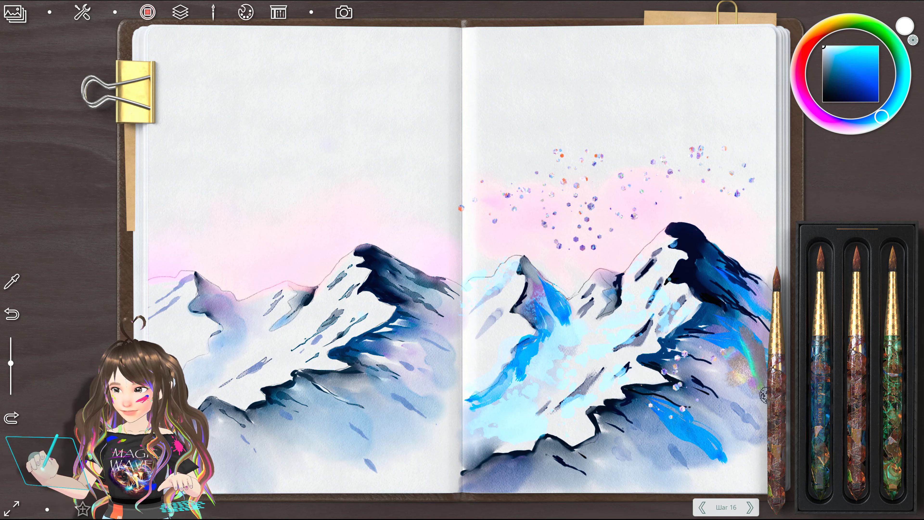
left_click_drag(742, 323, 769, 320)
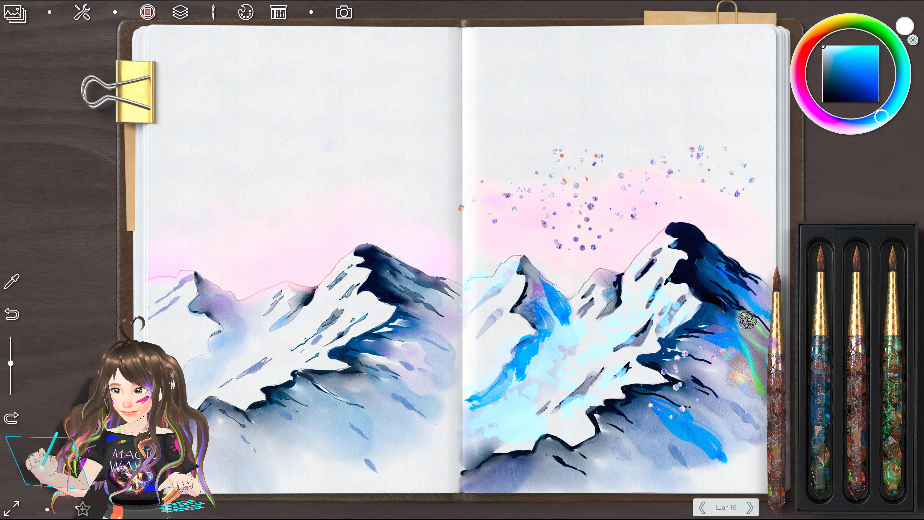
mouse_move(731, 378)
left_mouse_down()
mouse_move(733, 406)
mouse_move(755, 431)
left_mouse_up()
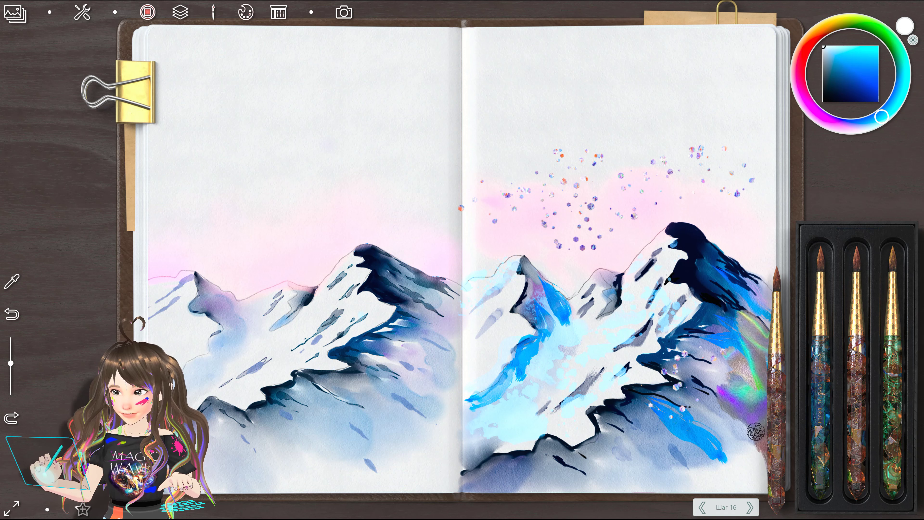
Step: Paint rainbow and purple iridescent shimmer down the blue slope, plus a small pink touch
left_click_drag(751, 418, 709, 401)
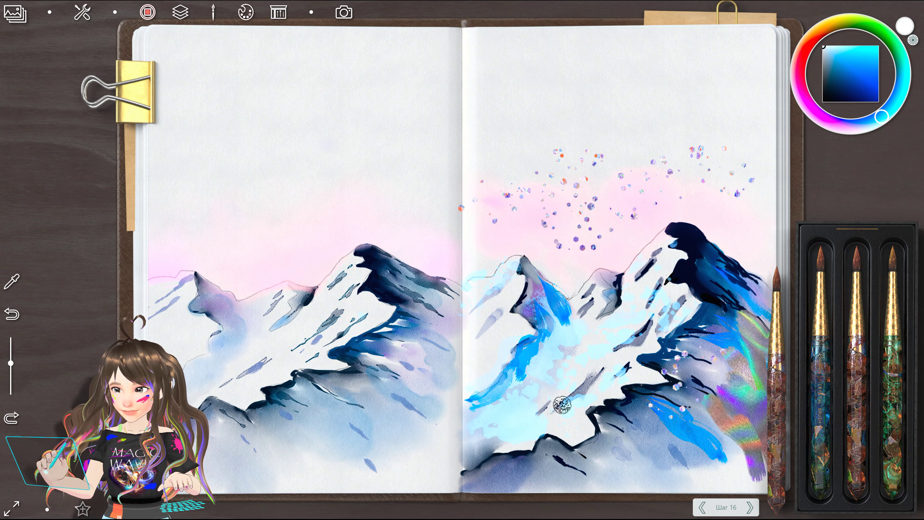
left_click_drag(546, 311, 527, 361)
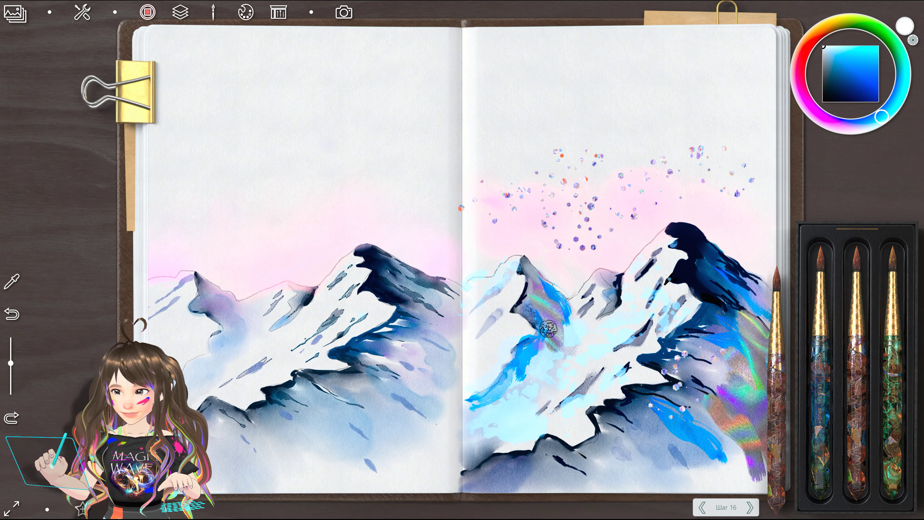
mouse_move(542, 327)
left_mouse_down()
mouse_move(563, 318)
mouse_move(484, 411)
left_mouse_up()
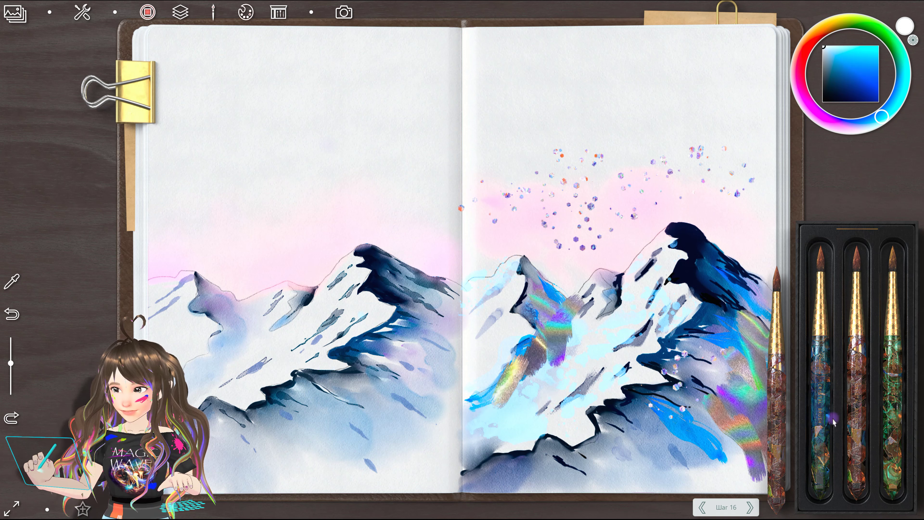
left_click(820, 420)
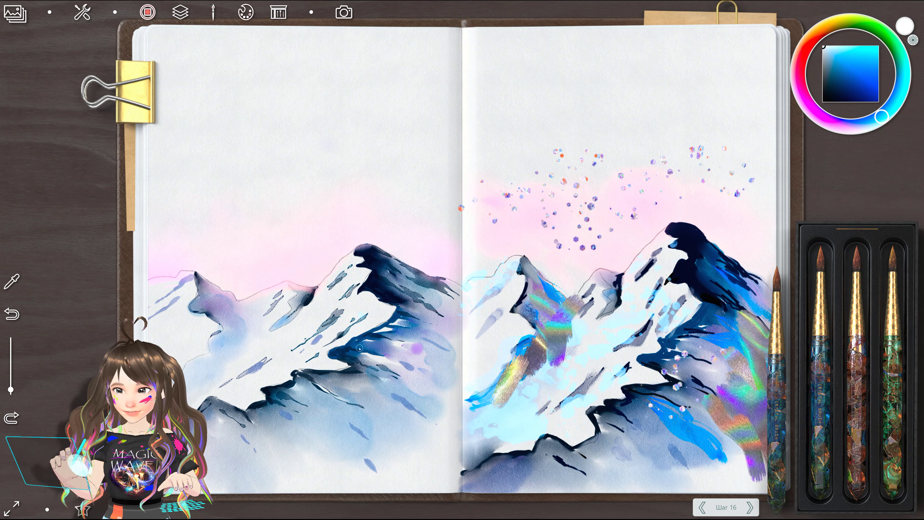
left_click_drag(514, 384, 507, 393)
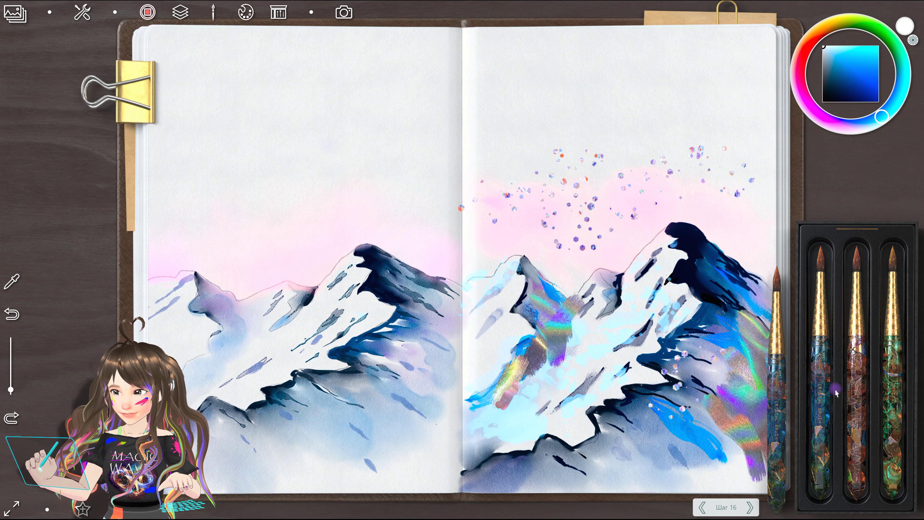
left_click(887, 369)
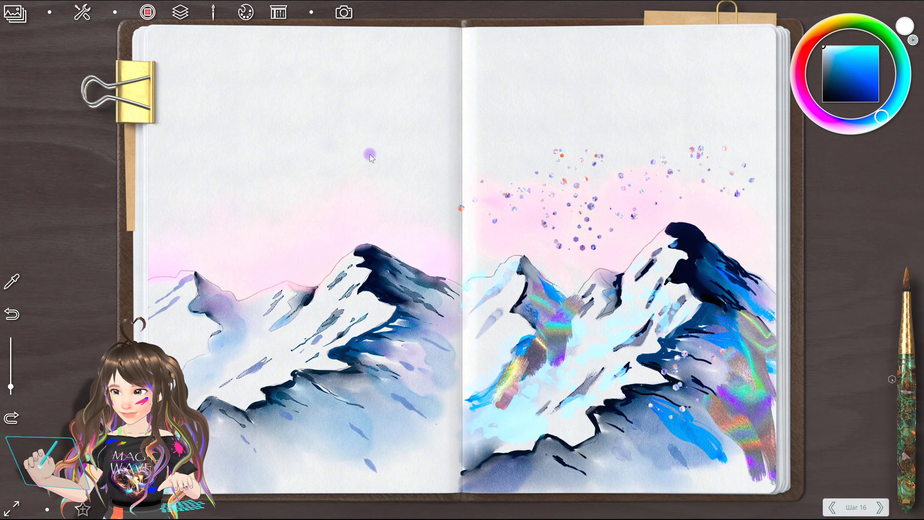
Step: Preview the pens in the brush collection and confirm the silver fountain pen as the tool
left_click(907, 385)
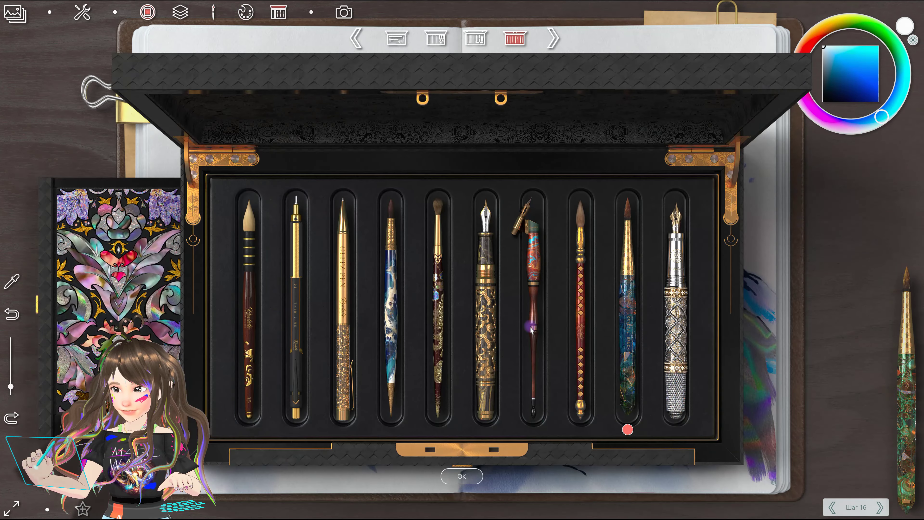
left_click(487, 325)
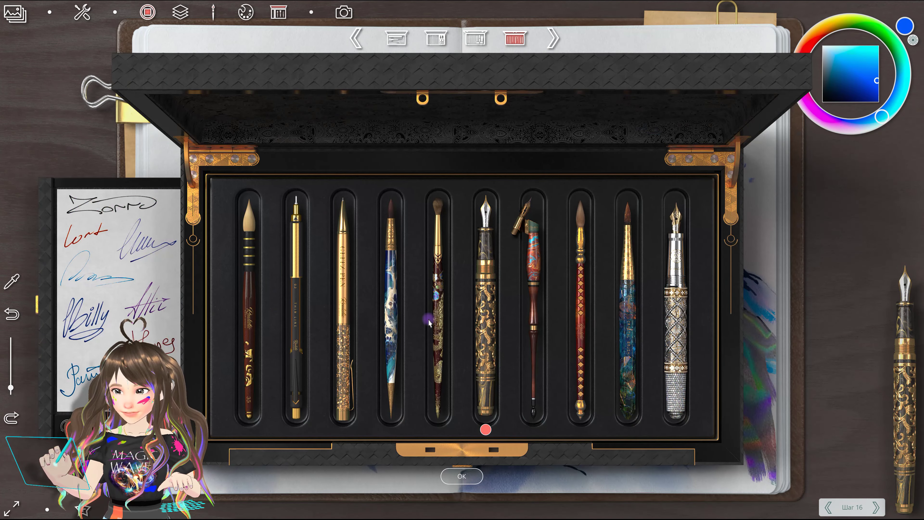
left_click(436, 331)
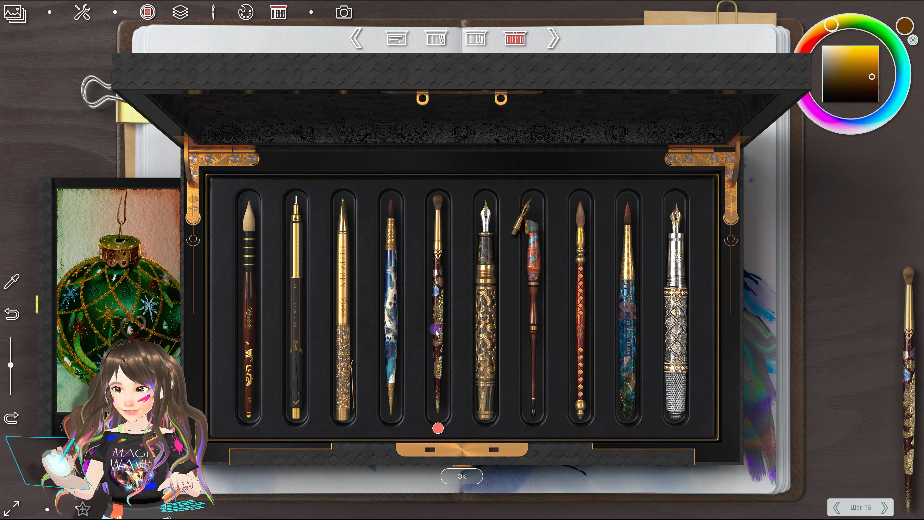
left_click(392, 331)
left_click(349, 332)
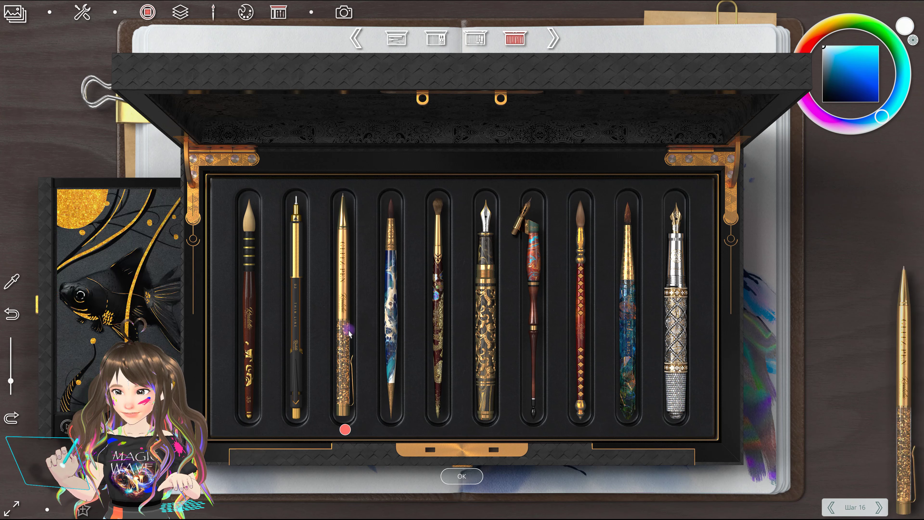
left_click(293, 323)
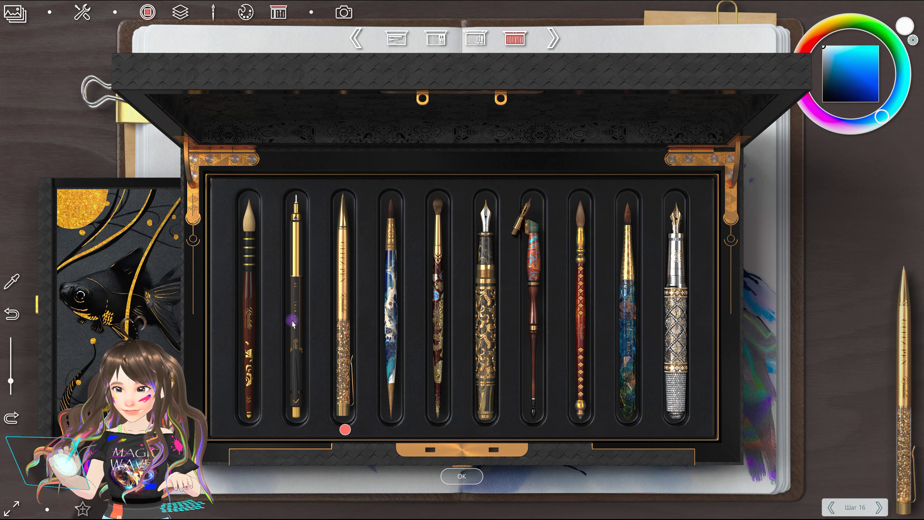
left_click(257, 320)
left_click(625, 331)
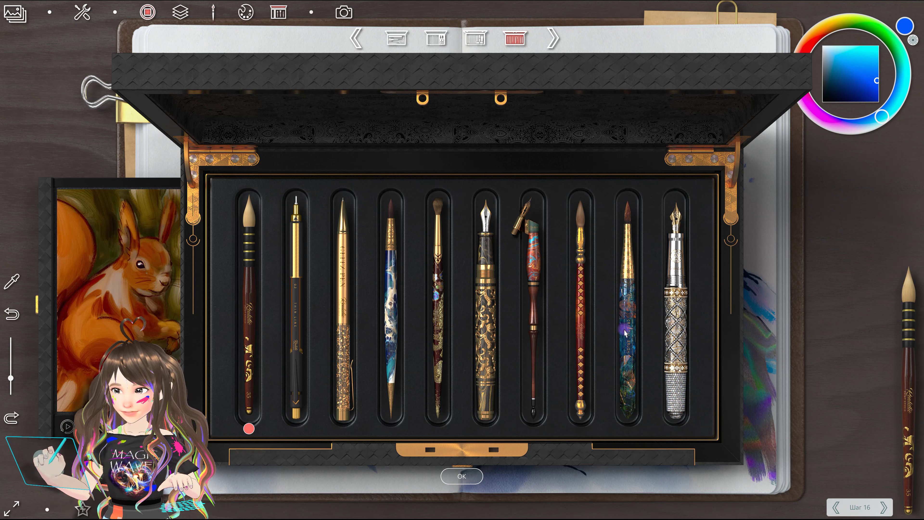
left_click(681, 332)
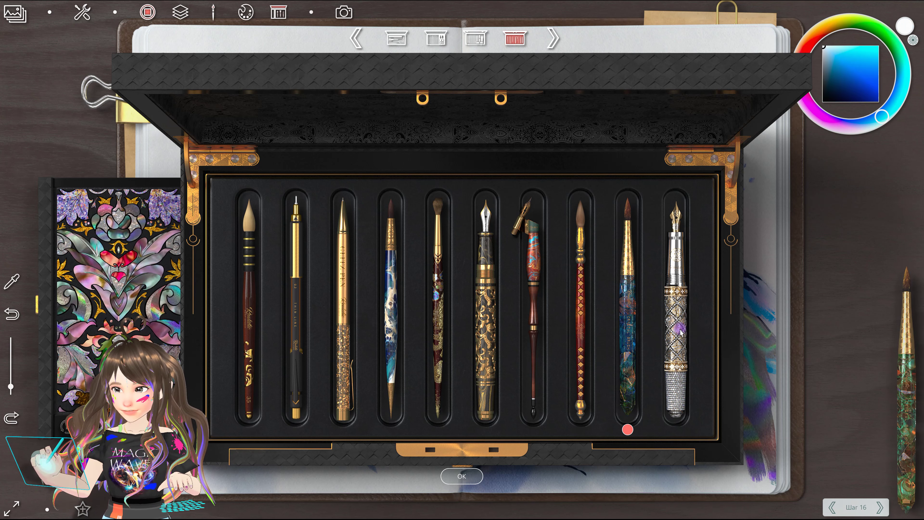
left_click(473, 476)
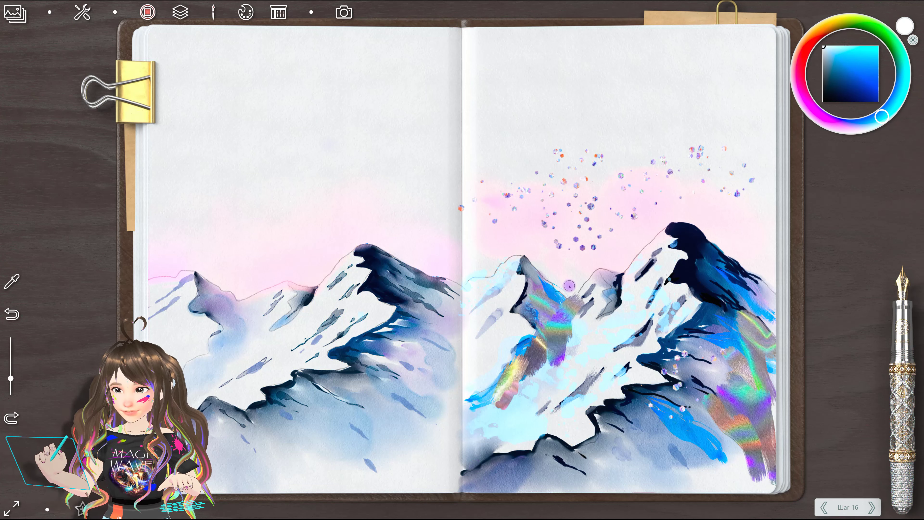
left_click(244, 9)
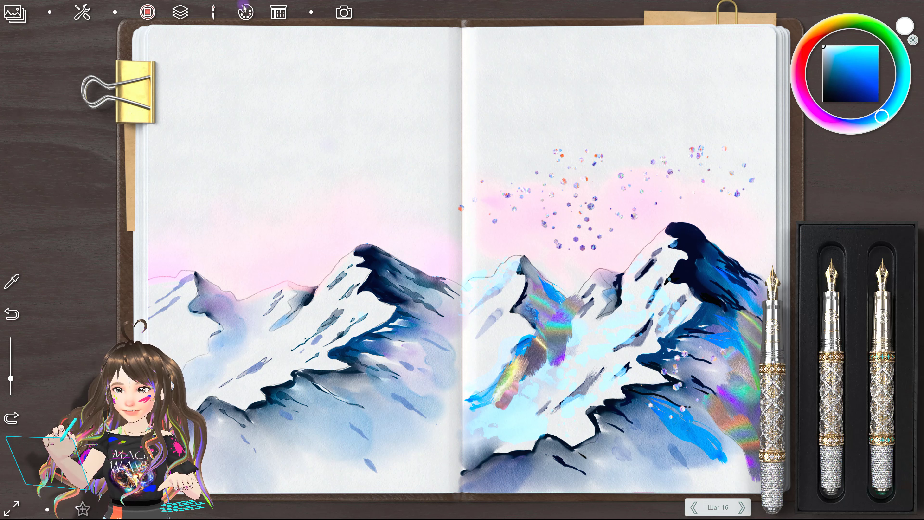
Step: With the sequin-dab pen variant, trail multicoloured sequins along the right-page ridges and left slope
left_click(880, 375)
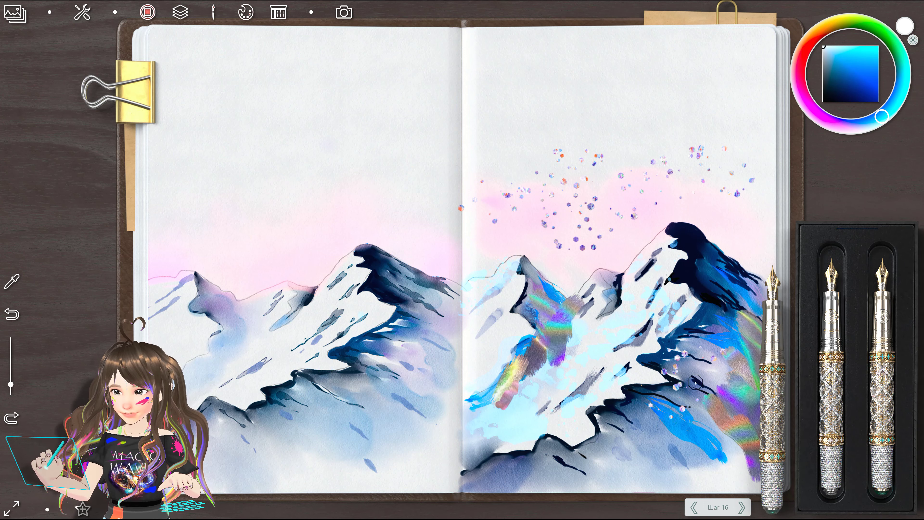
left_click_drag(544, 340, 496, 413)
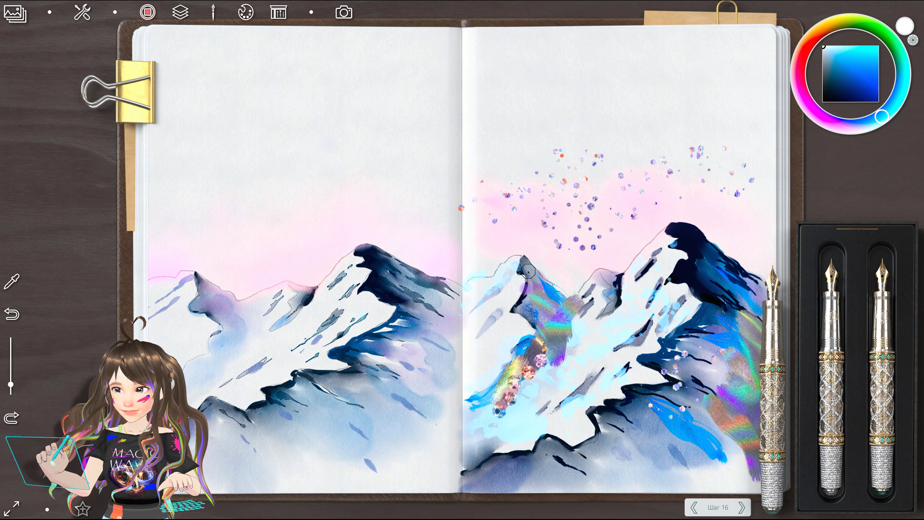
mouse_move(520, 256)
left_mouse_down()
mouse_move(558, 290)
mouse_move(628, 279)
left_mouse_up()
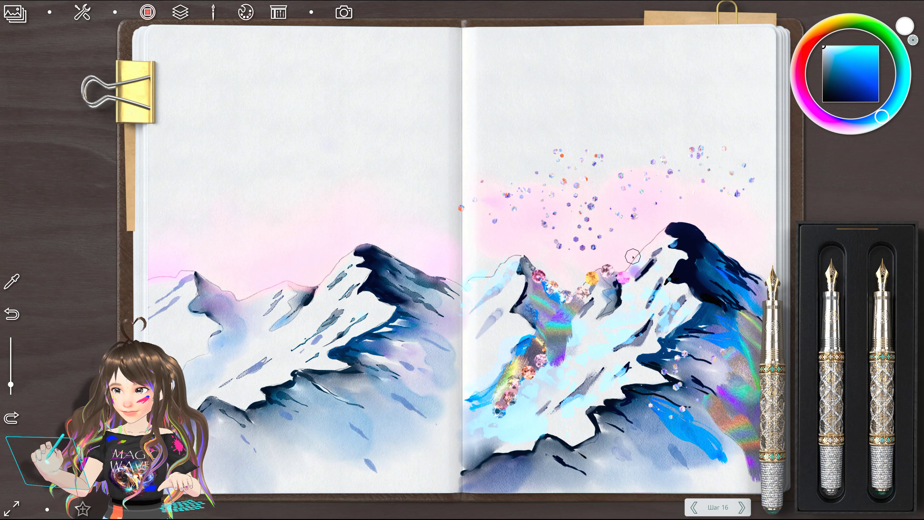
mouse_move(632, 276)
left_mouse_down()
mouse_move(675, 230)
mouse_move(764, 289)
left_mouse_up()
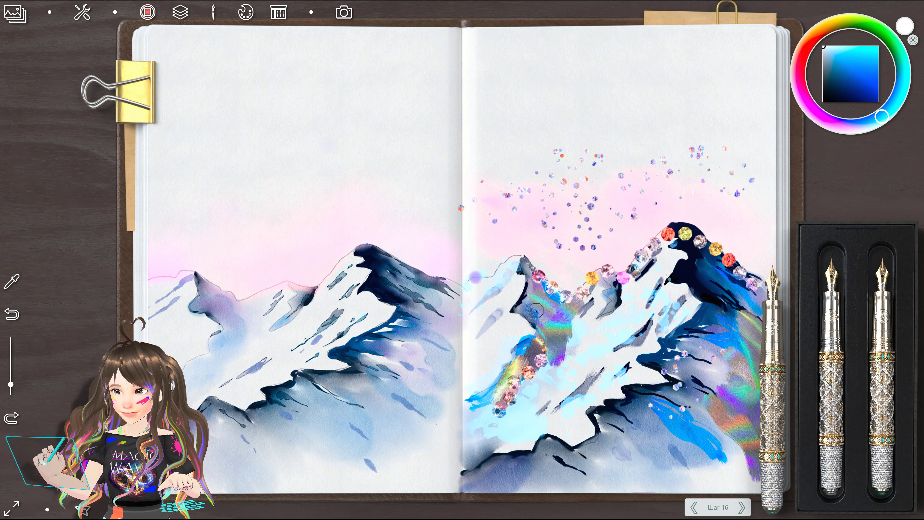
left_click_drag(513, 260, 472, 286)
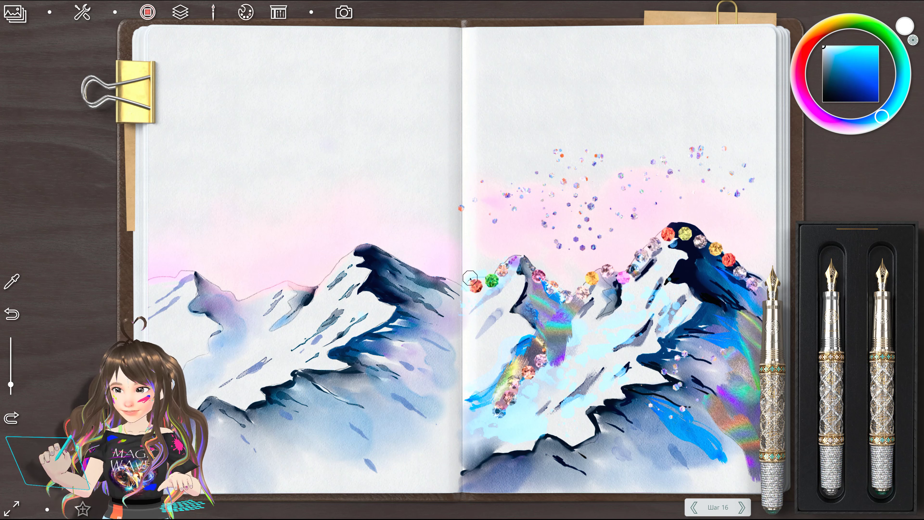
mouse_move(515, 259)
left_mouse_down()
mouse_move(509, 309)
mouse_move(526, 328)
mouse_move(520, 359)
mouse_move(481, 429)
left_mouse_up()
Step: Undo the latest sequin strokes twice and brush silver glitter over the left and right peaks
mouse_move(683, 281)
left_mouse_down()
mouse_move(614, 411)
mouse_move(530, 468)
mouse_move(469, 452)
left_mouse_up()
left_click(12, 314)
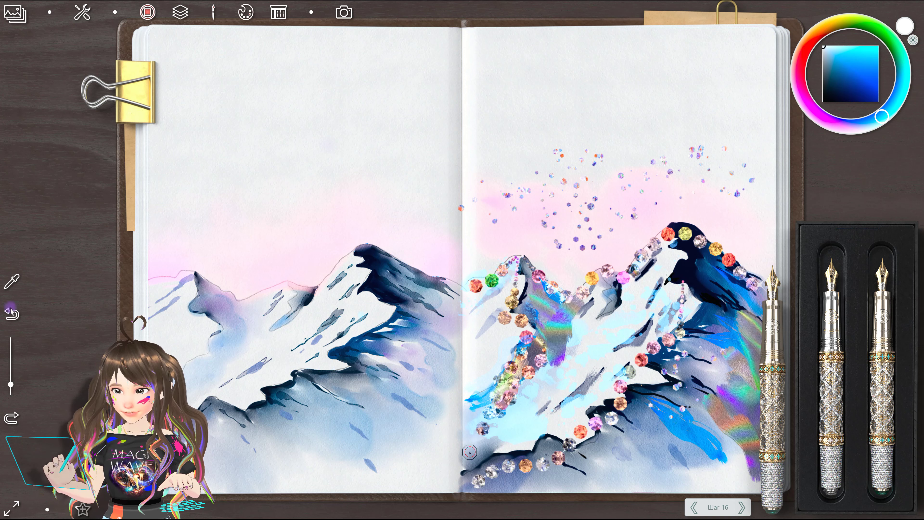
left_click(12, 313)
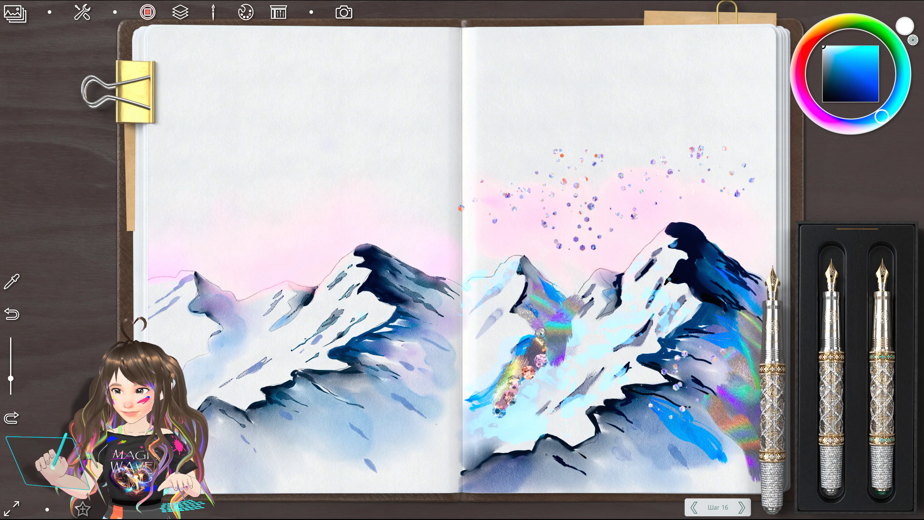
left_click_drag(540, 333, 520, 291)
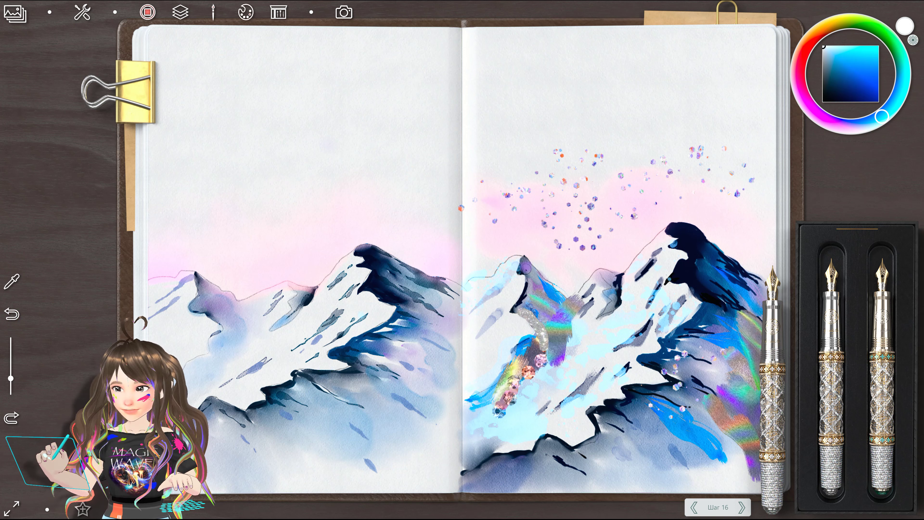
mouse_move(526, 267)
left_mouse_down()
mouse_move(528, 275)
mouse_move(477, 287)
left_mouse_up()
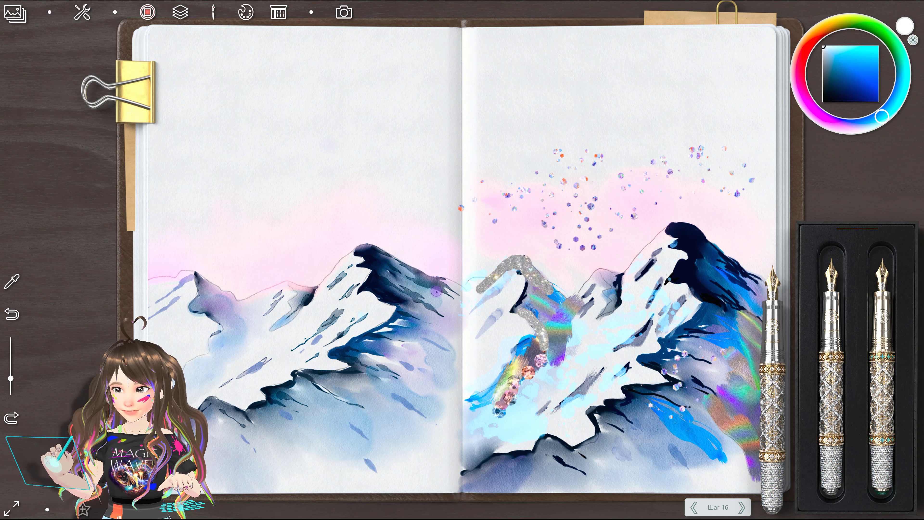
mouse_move(671, 230)
left_mouse_down()
mouse_move(683, 231)
mouse_move(625, 273)
left_mouse_up()
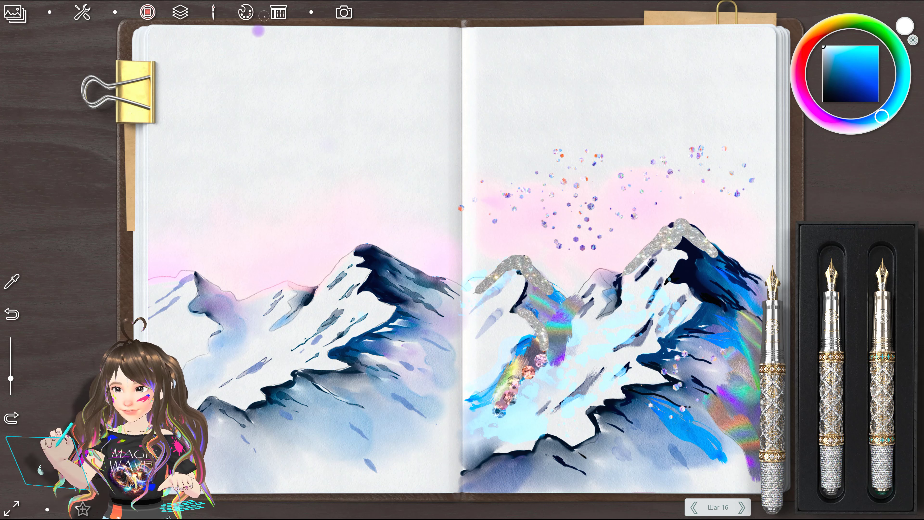
left_click(838, 227)
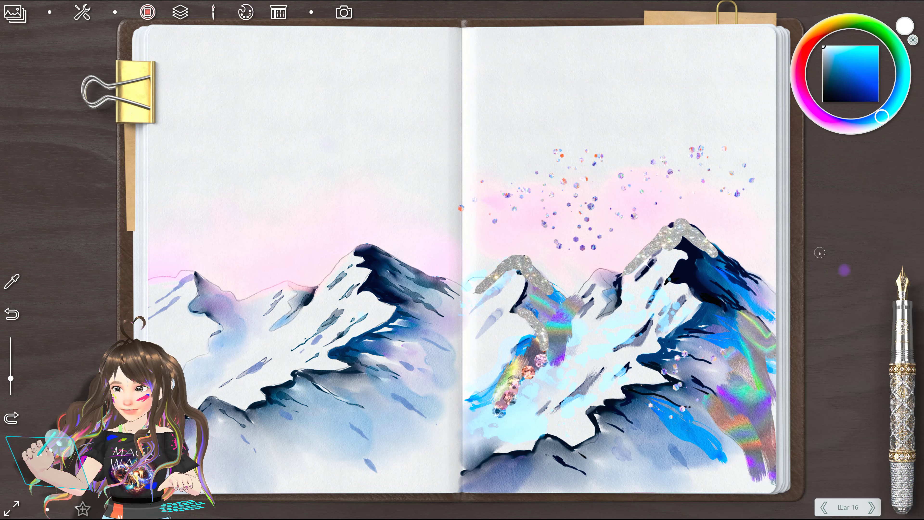
Step: Choose the fine ornate fifth paintbrush from the collection with its green variant
left_click(905, 348)
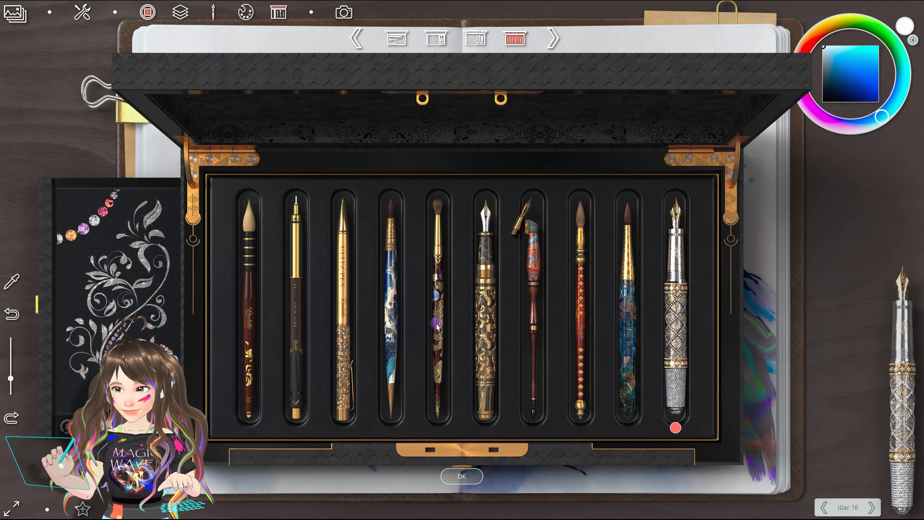
left_click(438, 327)
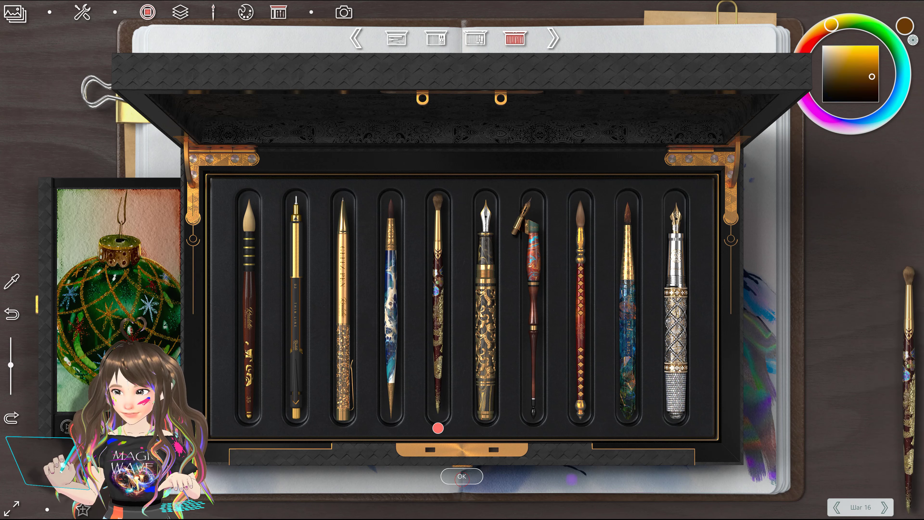
left_click(461, 477)
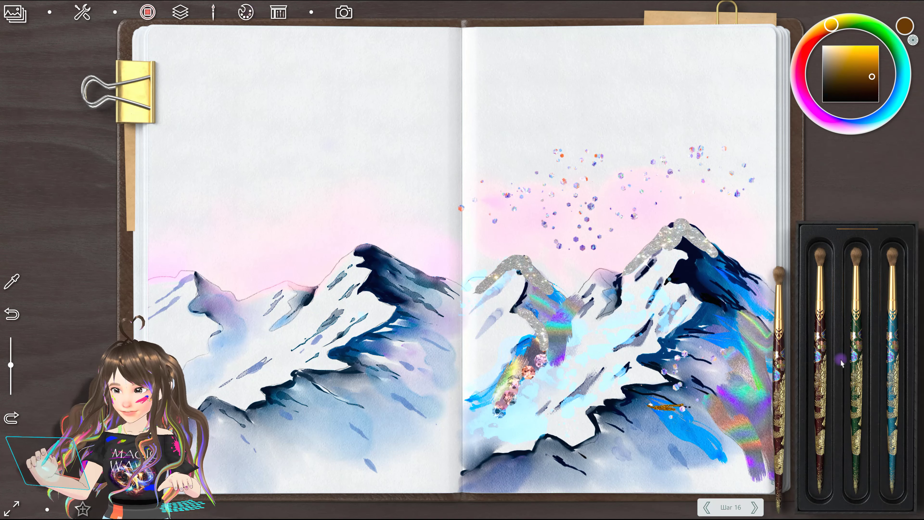
left_click(854, 362)
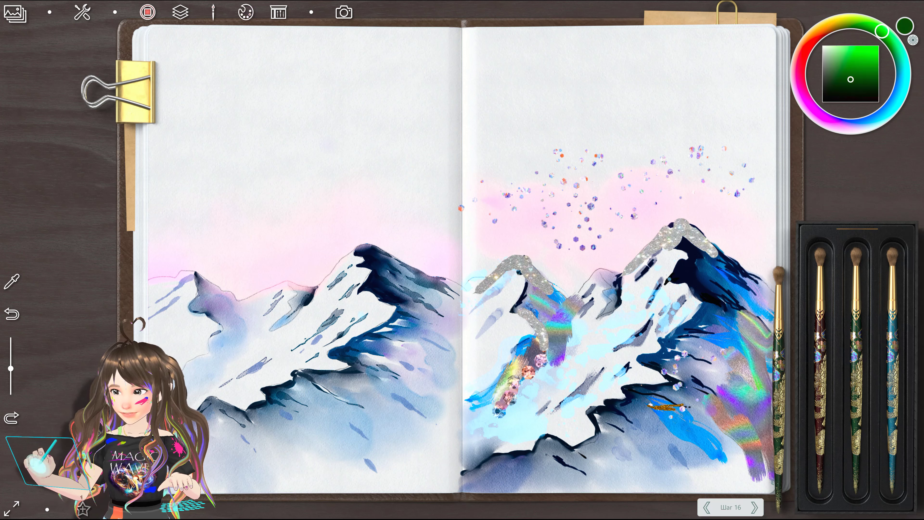
Step: Paint faint and dark green marks on the right mountain's lower slope, then select blue paint
left_click_drag(702, 410, 626, 401)
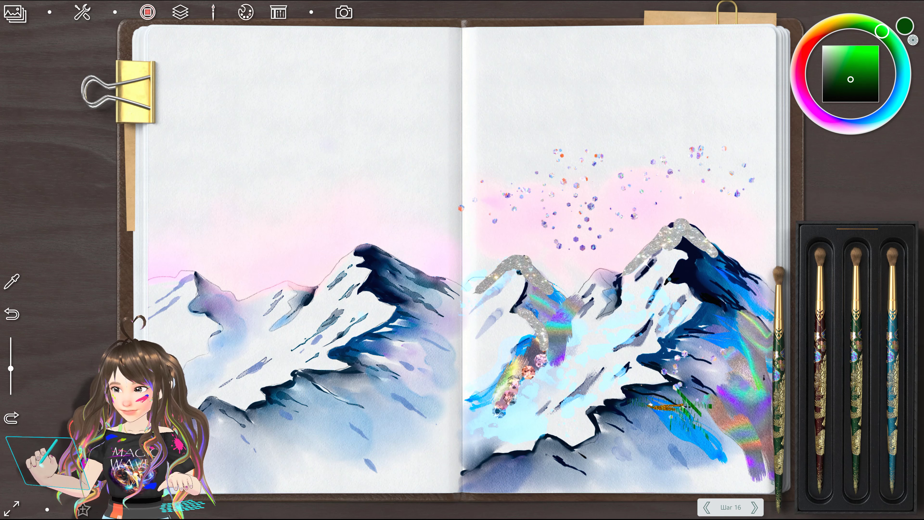
left_click_drag(676, 397, 697, 404)
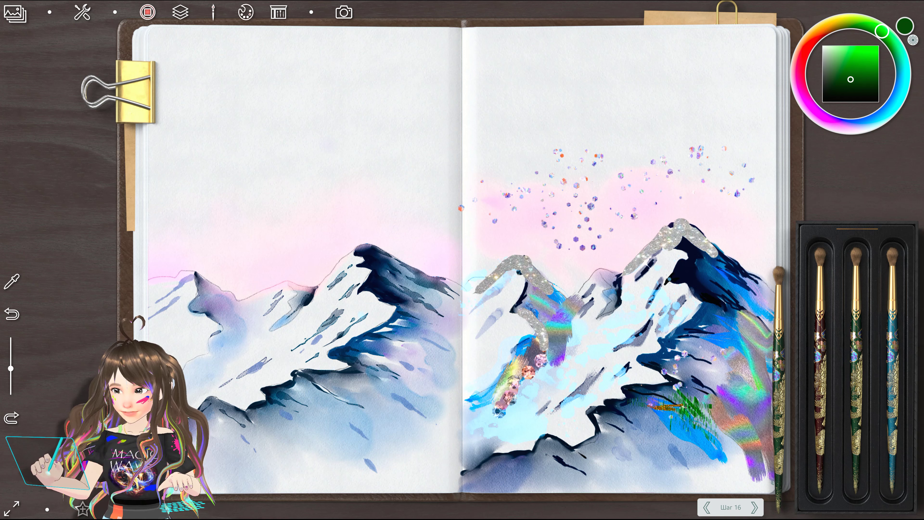
left_click(894, 356)
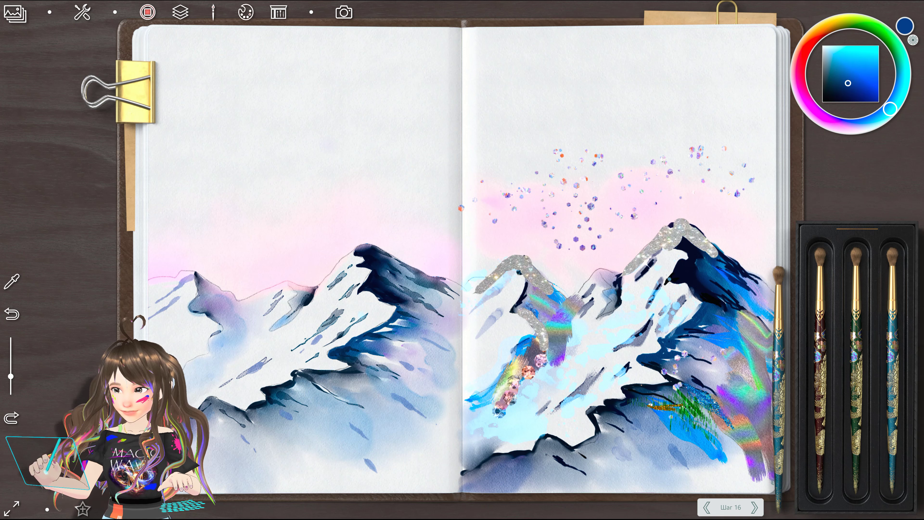
Step: Brush blue glitter over the right peak's ridge and along the left peak's slopes
left_click_drag(733, 413, 749, 452)
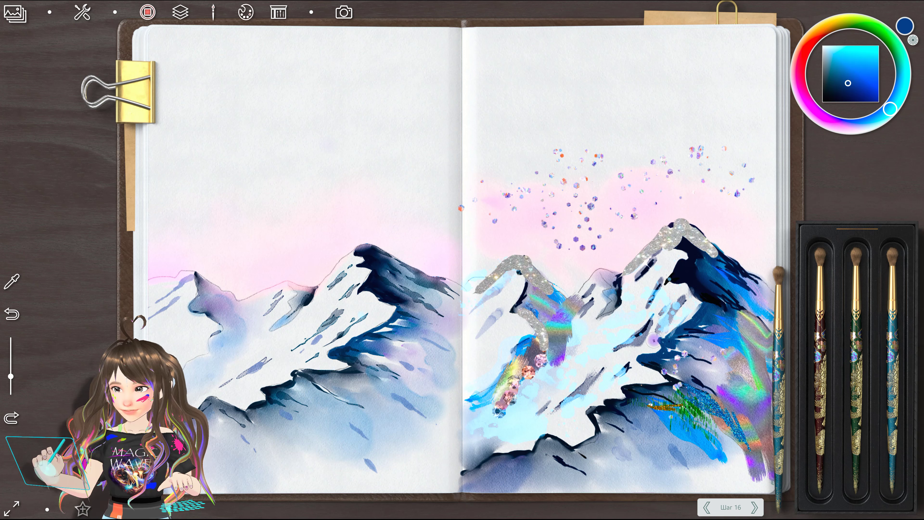
left_click_drag(696, 242, 722, 264)
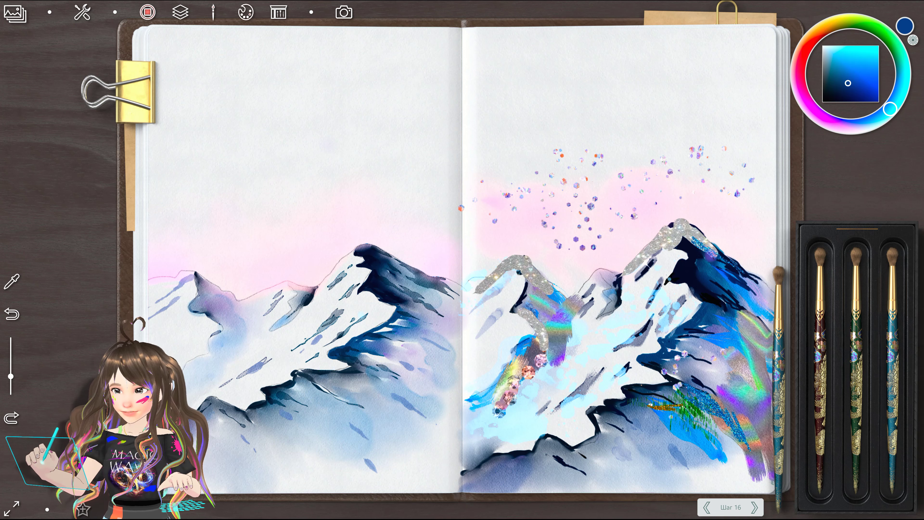
mouse_move(682, 233)
left_mouse_down()
mouse_move(695, 243)
mouse_move(696, 229)
mouse_move(705, 235)
mouse_move(660, 229)
mouse_move(625, 277)
mouse_move(660, 257)
mouse_move(647, 277)
left_mouse_up()
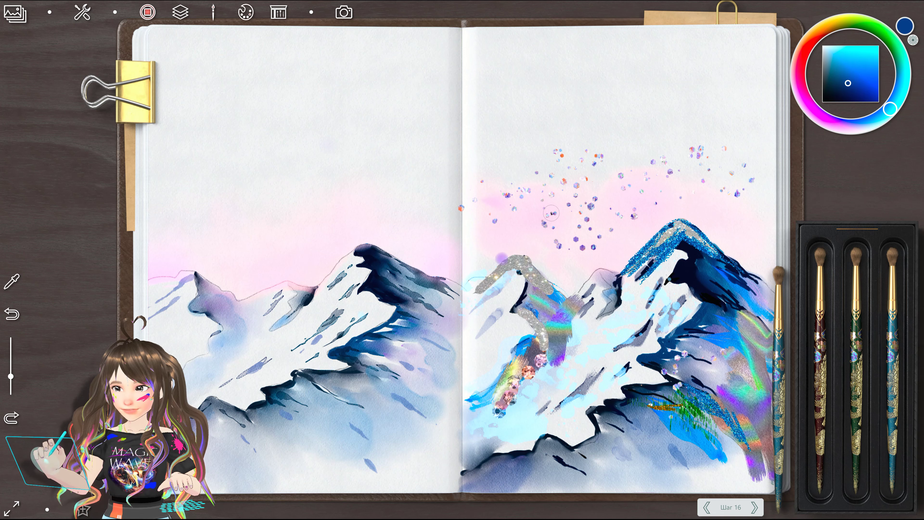
mouse_move(499, 269)
left_mouse_down()
mouse_move(471, 295)
mouse_move(504, 271)
left_mouse_up()
mouse_move(469, 295)
left_mouse_down()
mouse_move(522, 261)
mouse_move(549, 295)
left_mouse_up()
left_click_drag(528, 258, 566, 300)
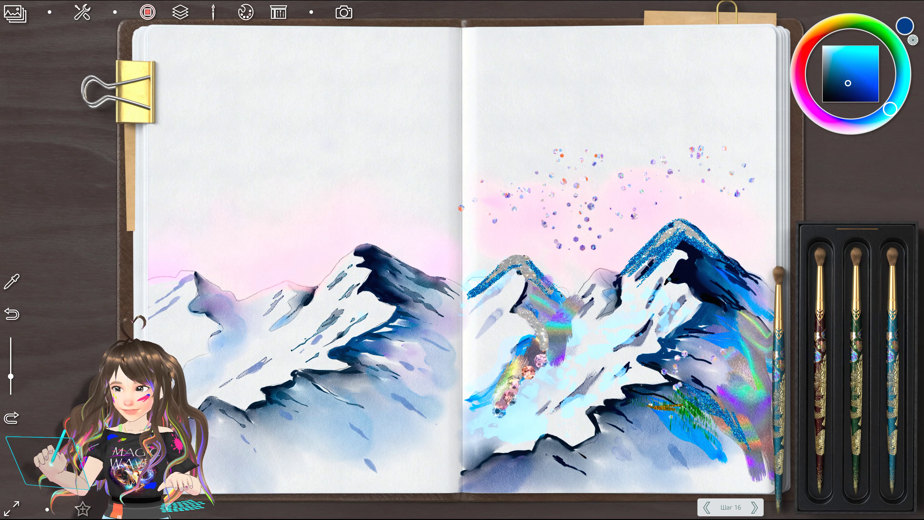
left_click_drag(531, 262, 564, 302)
Step: Add blue glitter to the lower left and right mountain slopes, then select green paint
left_click_drag(533, 358, 478, 411)
mouse_move(515, 343)
left_mouse_down()
mouse_move(499, 375)
mouse_move(505, 370)
mouse_move(460, 404)
left_mouse_up()
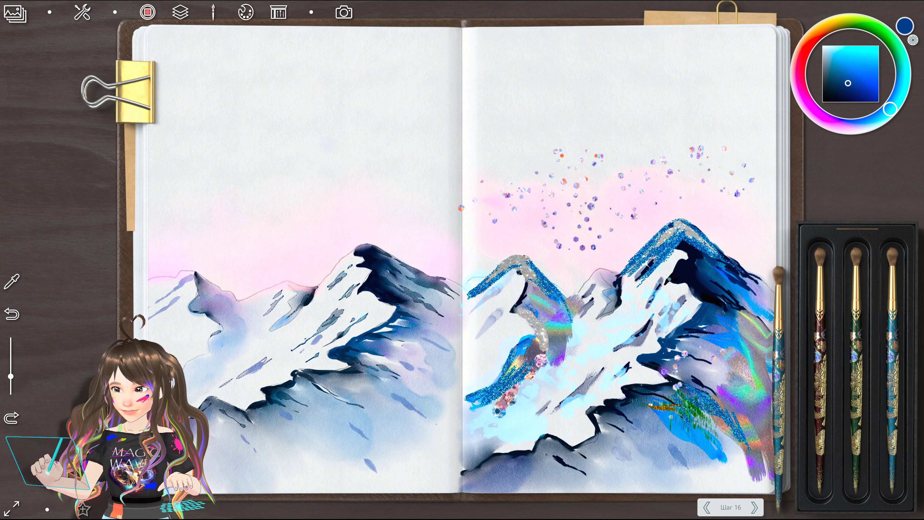
left_click_drag(656, 364, 682, 393)
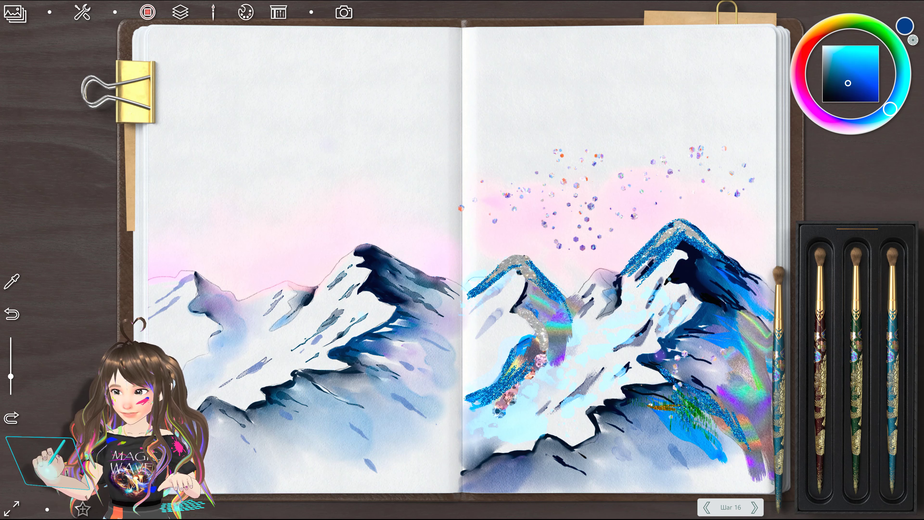
left_click(856, 309)
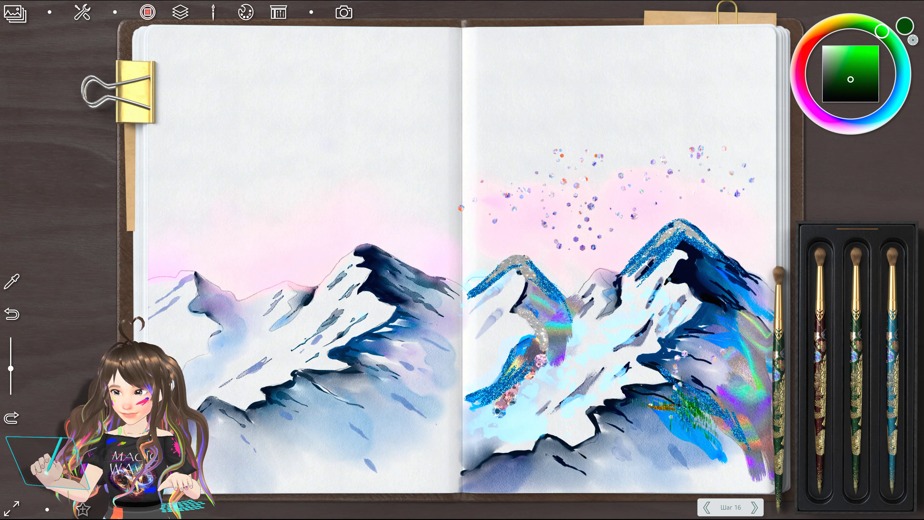
Step: With the red brush variant, build up and extend the orange glitter streak on the right mountain
left_click(817, 339)
mouse_move(670, 357)
left_mouse_down()
mouse_move(719, 358)
mouse_move(700, 364)
mouse_move(714, 371)
mouse_move(673, 350)
mouse_move(693, 360)
mouse_move(672, 340)
mouse_move(738, 394)
mouse_move(666, 358)
left_mouse_up()
left_click_drag(671, 347, 702, 371)
left_click_drag(676, 337, 694, 354)
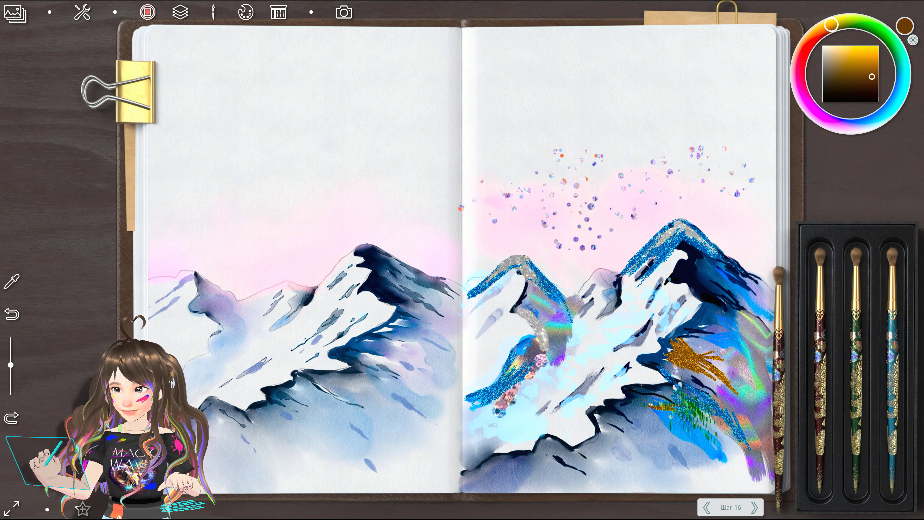
left_click_drag(677, 339, 693, 350)
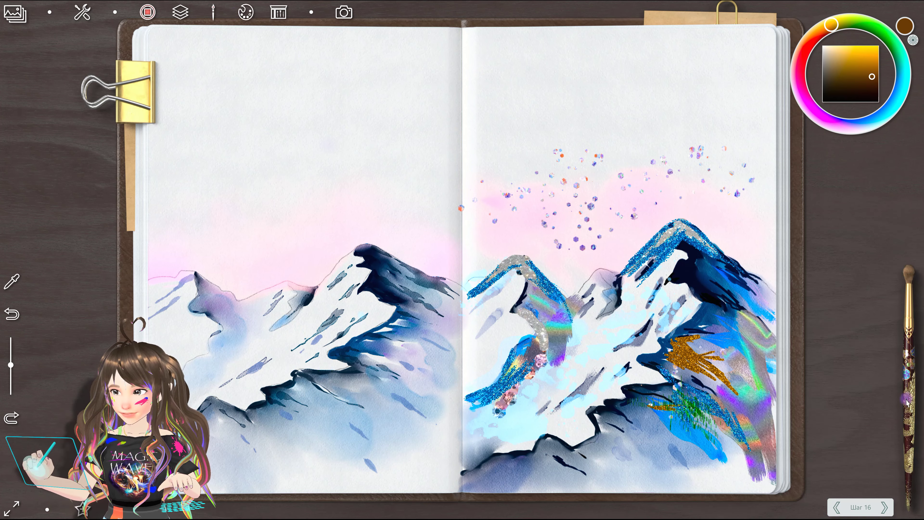
Step: Preview several pens in the pen case and choose the third, gold glitter pen set
left_click(906, 402)
left_click(672, 318)
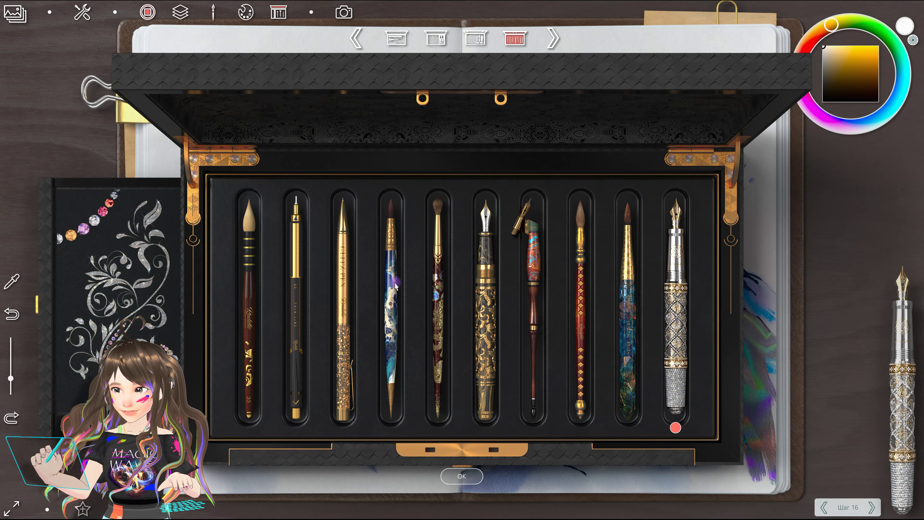
left_click(253, 297)
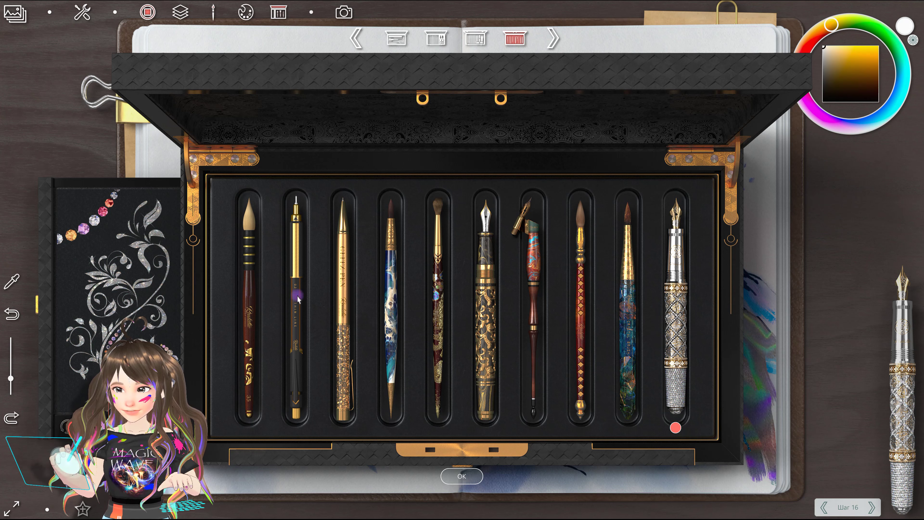
left_click(296, 300)
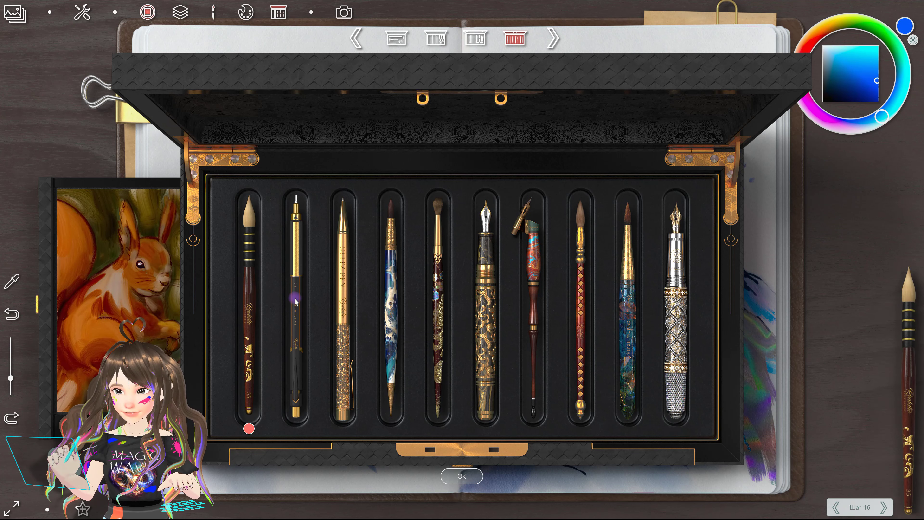
left_click(340, 307)
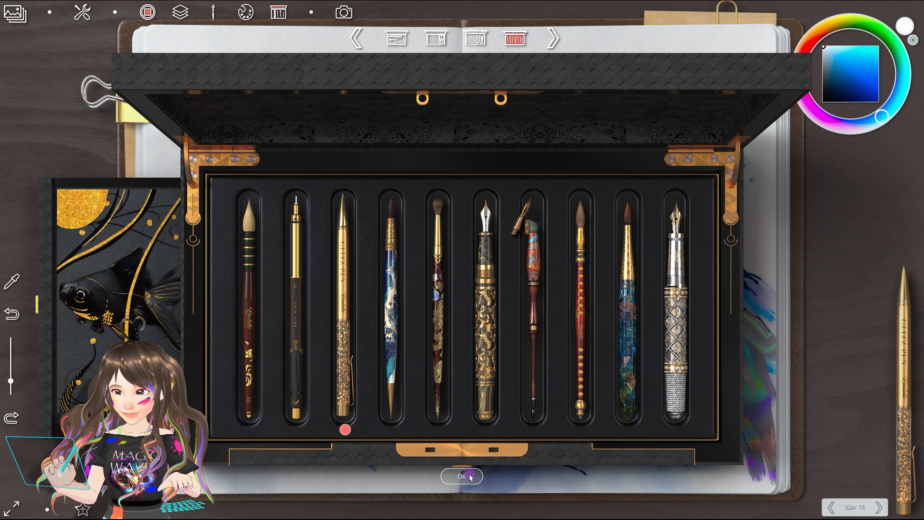
left_click(469, 475)
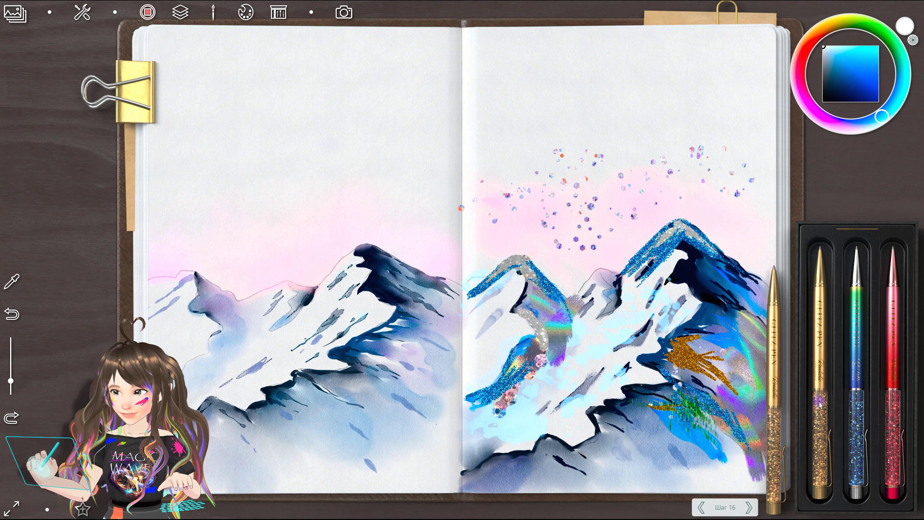
Step: Trace the right-page peaks' ridgelines and lower foothill edge with thin gold glitter lines
mouse_move(521, 271)
left_mouse_down()
mouse_move(507, 310)
mouse_move(533, 333)
mouse_move(468, 397)
left_mouse_up()
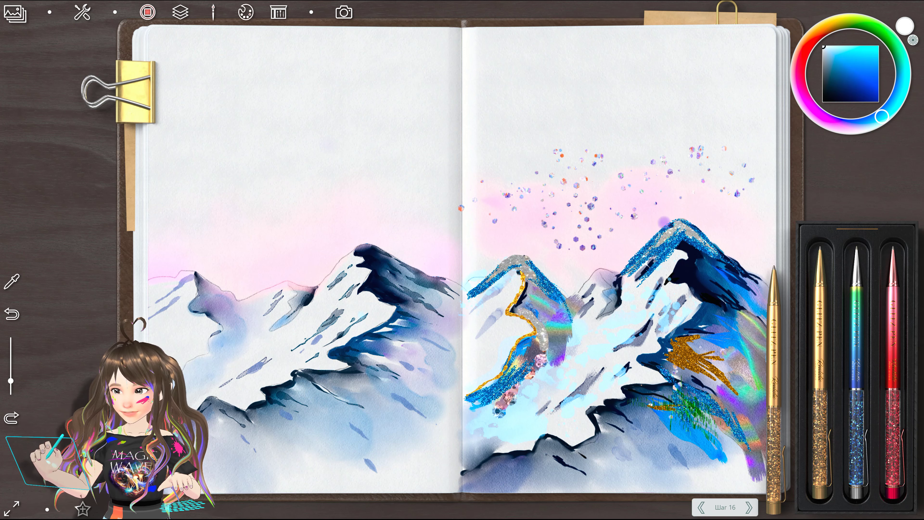
mouse_move(622, 268)
left_mouse_down()
mouse_move(678, 216)
mouse_move(760, 273)
left_mouse_up()
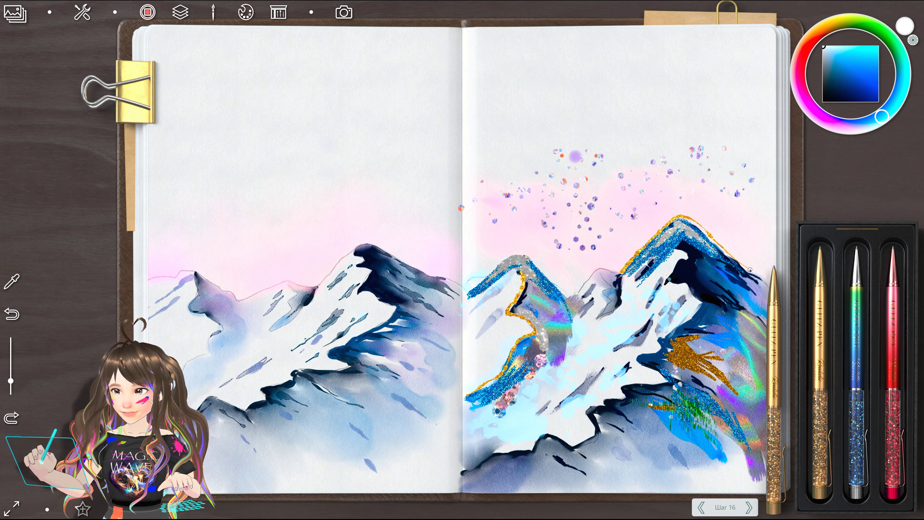
mouse_move(571, 294)
left_mouse_down()
mouse_move(519, 255)
mouse_move(480, 269)
mouse_move(468, 291)
left_mouse_up()
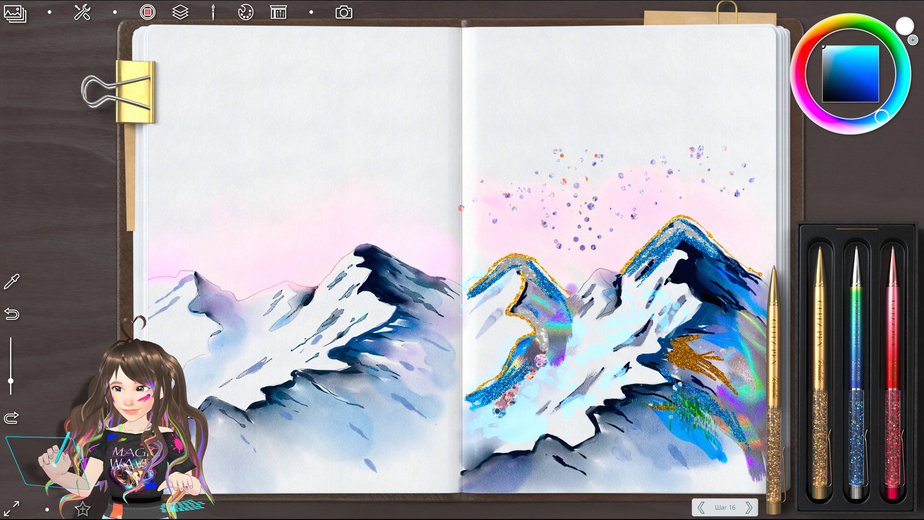
mouse_move(571, 291)
left_mouse_down()
mouse_move(596, 268)
mouse_move(622, 270)
left_mouse_up()
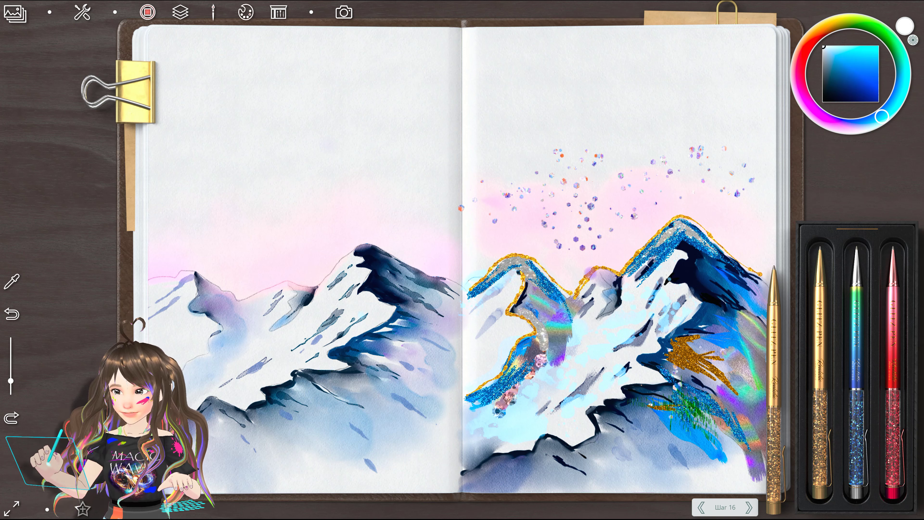
mouse_move(696, 296)
left_mouse_down()
mouse_move(640, 355)
mouse_move(666, 384)
mouse_move(605, 398)
mouse_move(587, 433)
mouse_move(568, 446)
mouse_move(549, 433)
mouse_move(452, 475)
left_mouse_up()
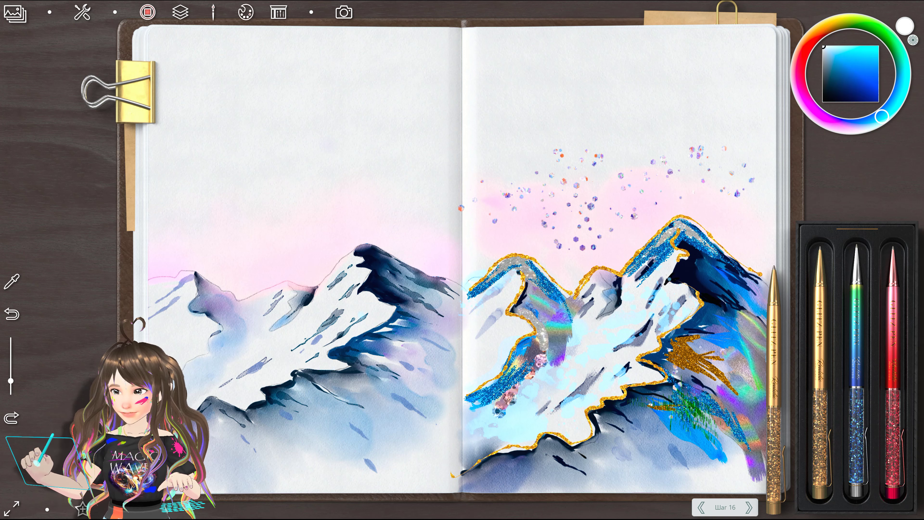
Step: Switch to the blue glitter pen and add sparkle strokes on the right slope and lower edge
left_click(857, 419)
mouse_move(680, 327)
left_mouse_down()
mouse_move(653, 356)
mouse_move(671, 388)
mouse_move(619, 411)
left_mouse_up()
left_click_drag(589, 453, 535, 457)
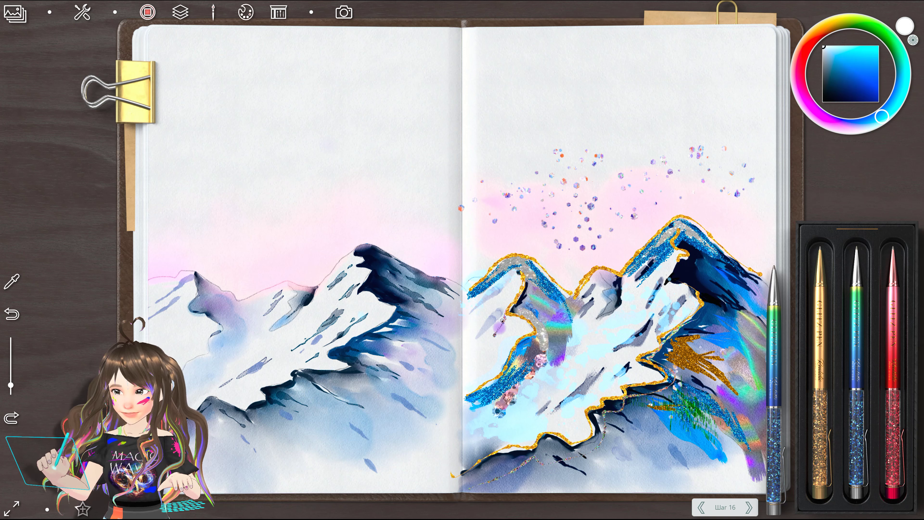
Step: Add blue glitter sparkle along the mountain edges, middle peak, dark slope and lower right mountain
mouse_move(502, 321)
left_mouse_down()
mouse_move(502, 349)
mouse_move(487, 375)
mouse_move(509, 348)
mouse_move(490, 377)
left_mouse_up()
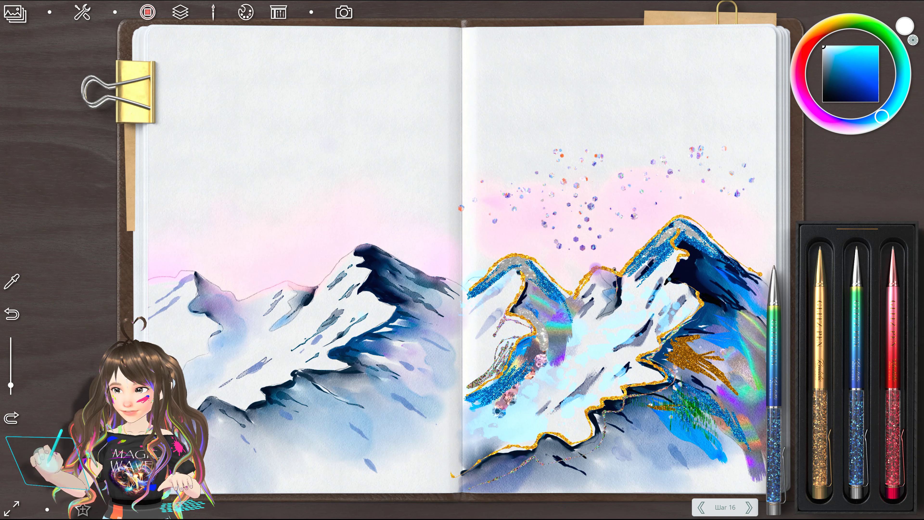
left_click_drag(614, 268, 571, 293)
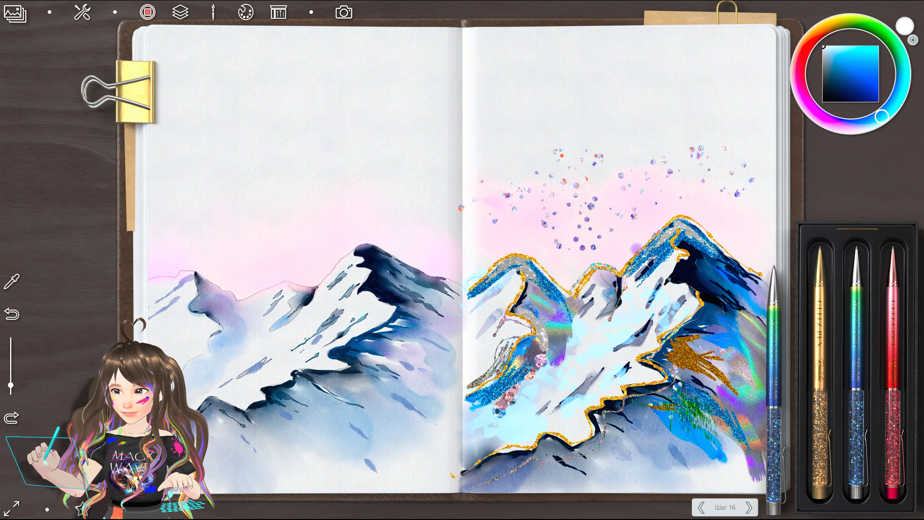
left_click_drag(669, 215, 676, 217)
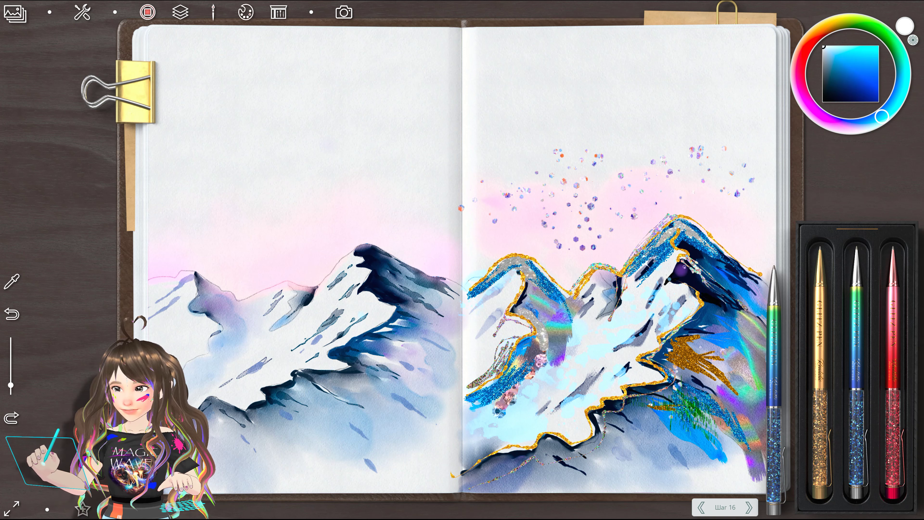
left_click_drag(700, 282, 707, 299)
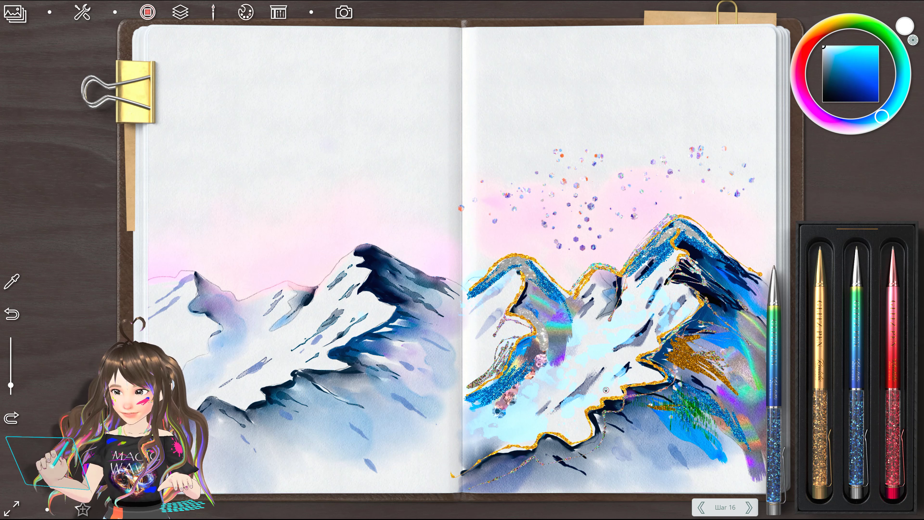
mouse_move(595, 403)
left_mouse_down()
mouse_move(615, 452)
mouse_move(582, 433)
mouse_move(600, 473)
left_mouse_up()
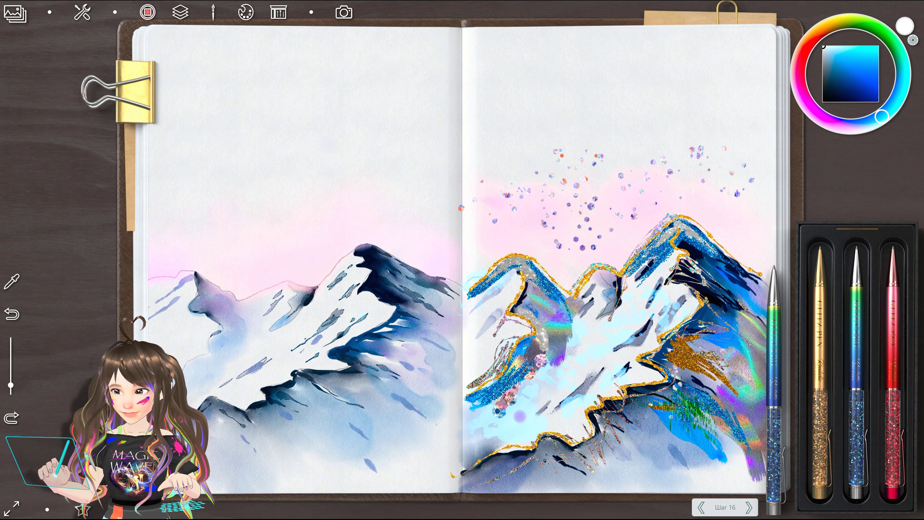
Step: Hatch pink-red glitter streaks down the small right-page peak's face, then put the glitter set away
left_click(895, 339)
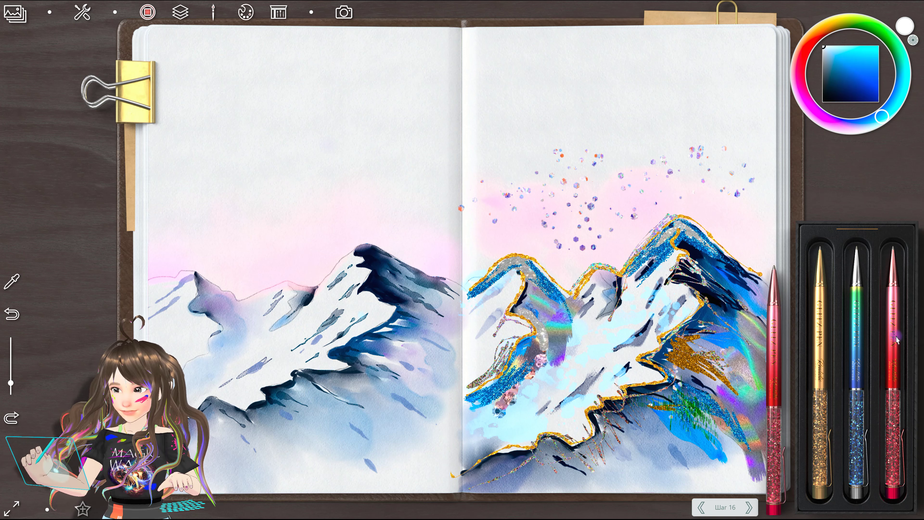
mouse_move(604, 273)
left_mouse_down()
mouse_move(624, 297)
mouse_move(618, 308)
mouse_move(604, 282)
left_mouse_up()
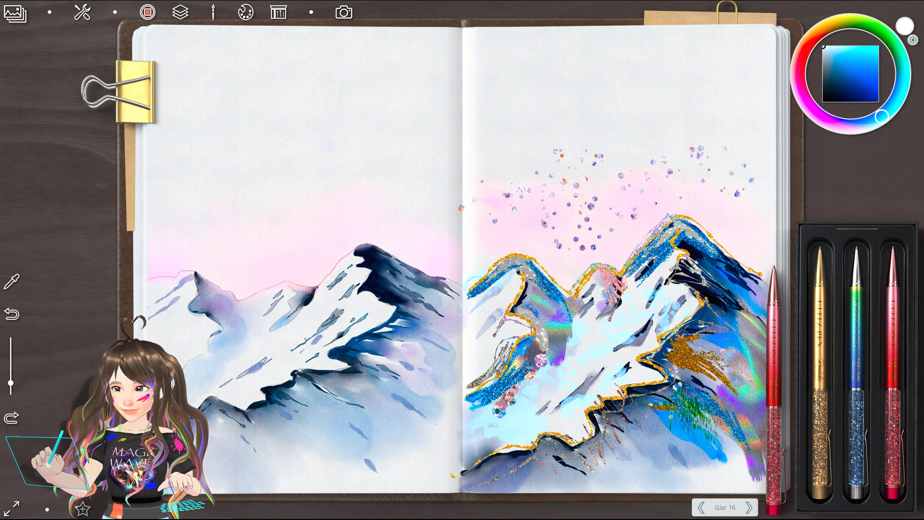
left_click_drag(584, 333, 589, 321)
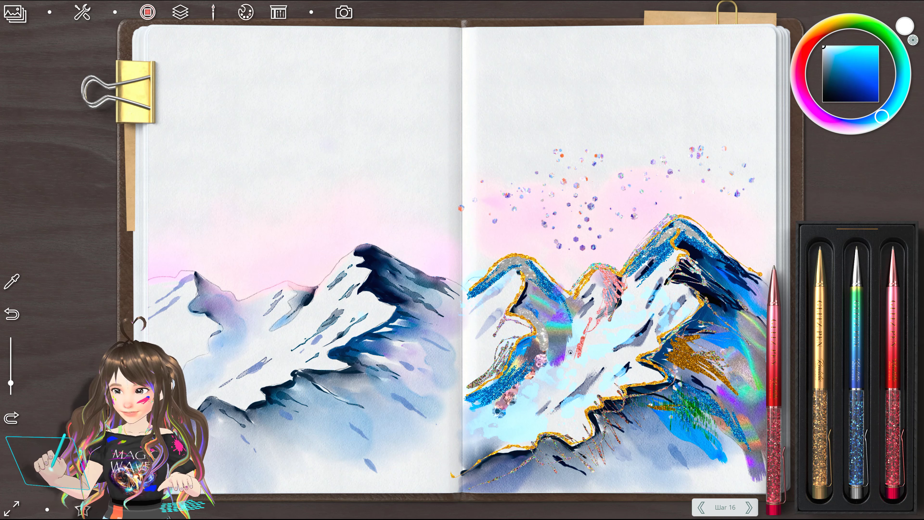
mouse_move(585, 333)
left_mouse_down()
mouse_move(576, 359)
mouse_move(530, 394)
left_mouse_up()
mouse_move(545, 361)
left_mouse_down()
mouse_move(472, 437)
mouse_move(466, 427)
left_mouse_up()
mouse_move(469, 386)
left_mouse_down()
mouse_move(462, 418)
mouse_move(465, 393)
left_mouse_up()
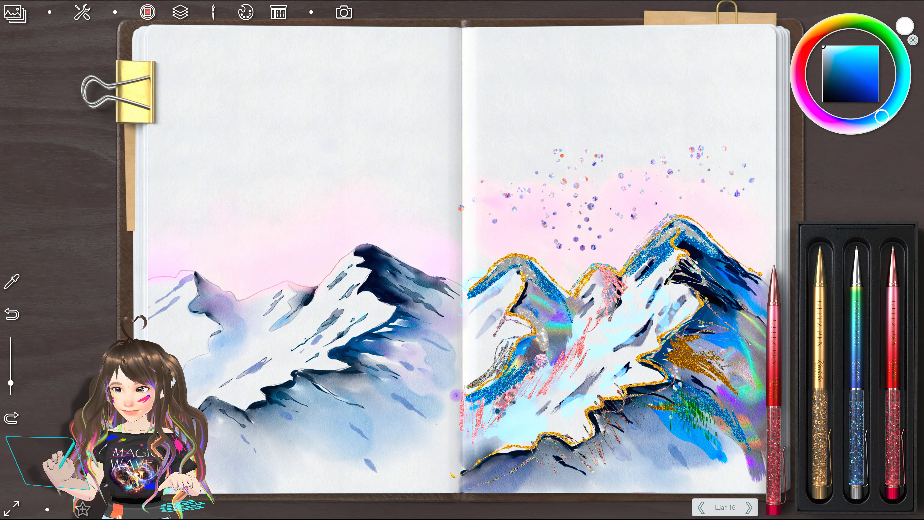
left_click(246, 12)
left_click(911, 366)
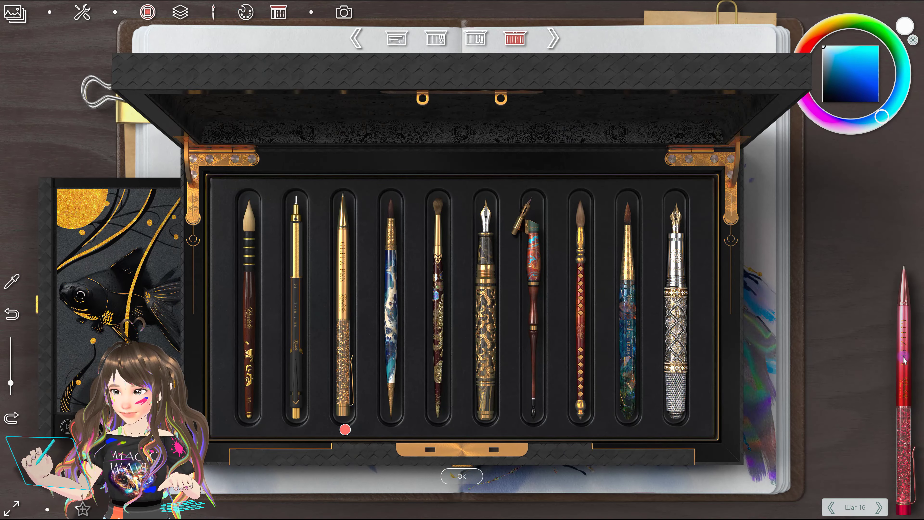
Step: Choose the watercolour brush set from the pen case and bring it out
left_click(296, 300)
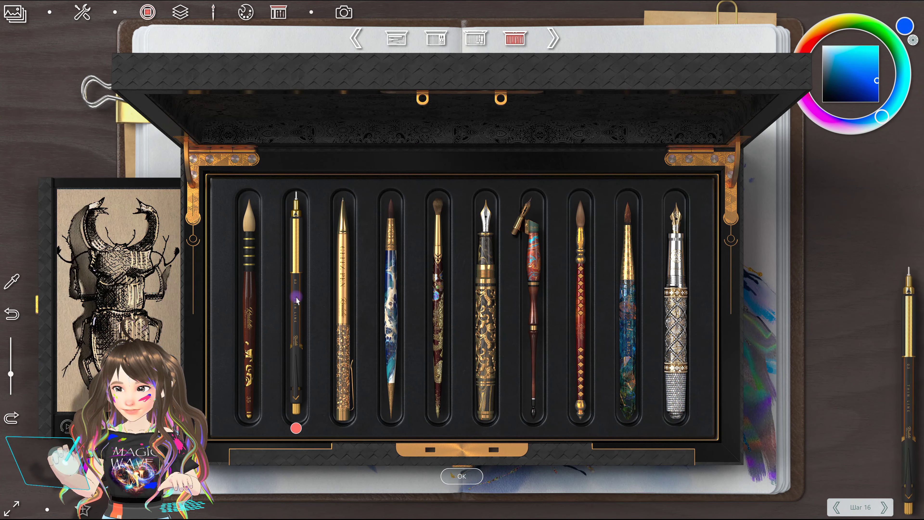
left_click(246, 304)
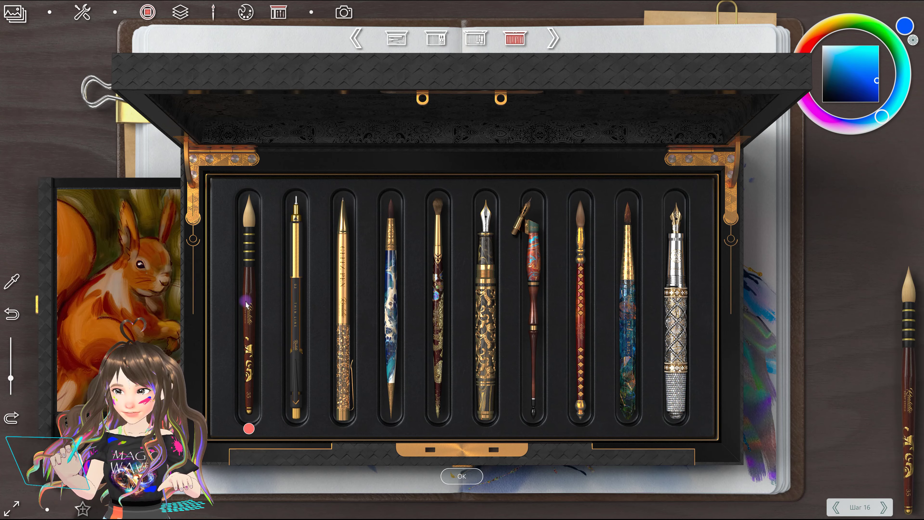
left_click(459, 476)
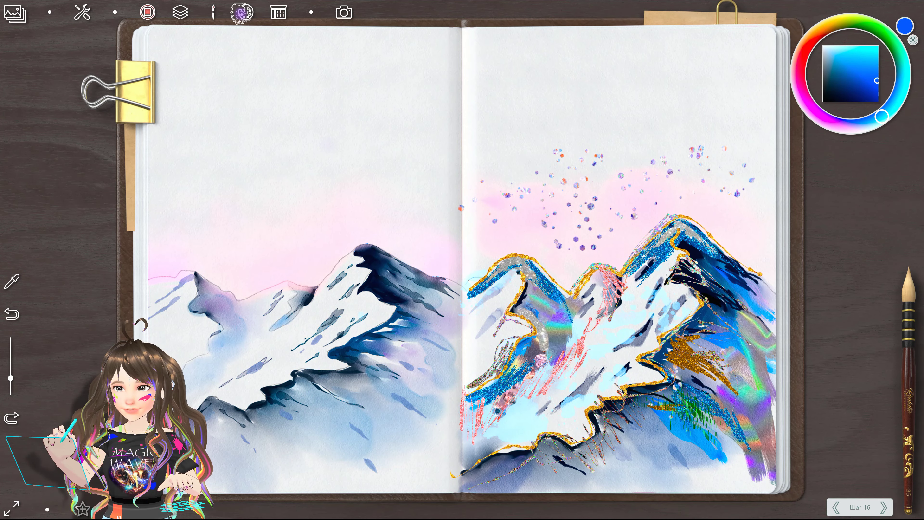
left_click(243, 13)
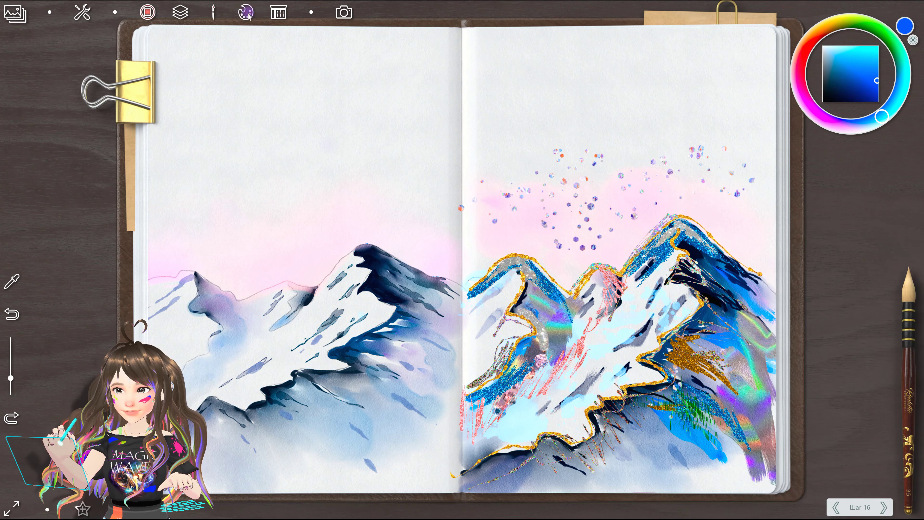
mouse_move(907, 390)
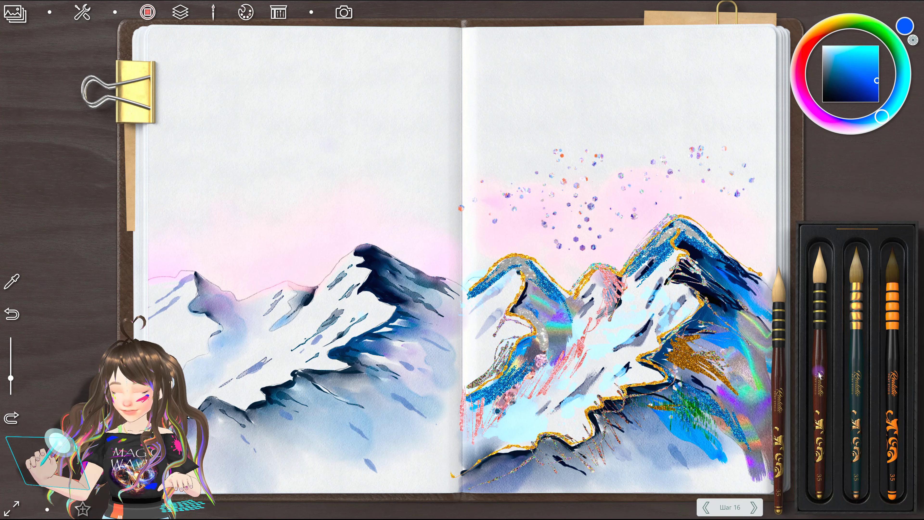
Step: Paint a blue wash down the right mountain and deepen it near the peak
mouse_move(598, 329)
left_mouse_down()
mouse_move(567, 369)
mouse_move(630, 291)
left_mouse_up()
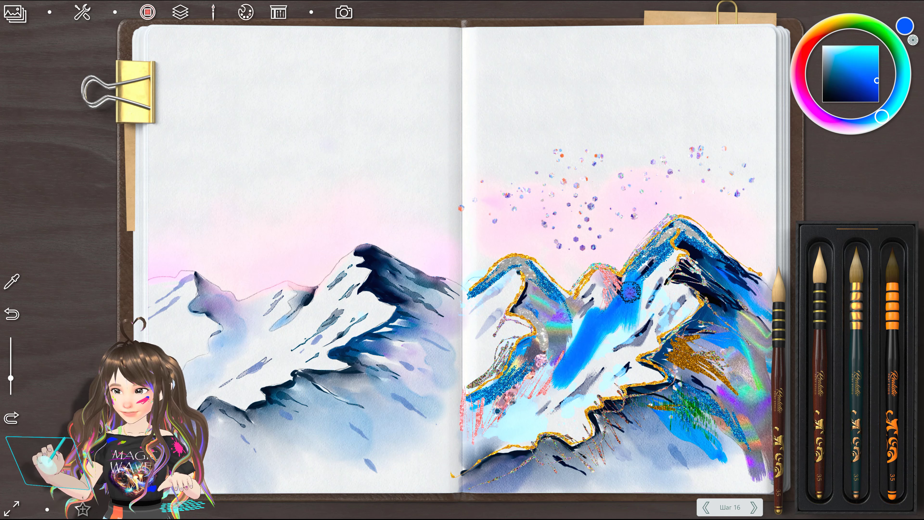
left_click(856, 335)
mouse_move(649, 285)
left_mouse_down()
mouse_move(609, 347)
mouse_move(529, 391)
mouse_move(550, 316)
left_mouse_up()
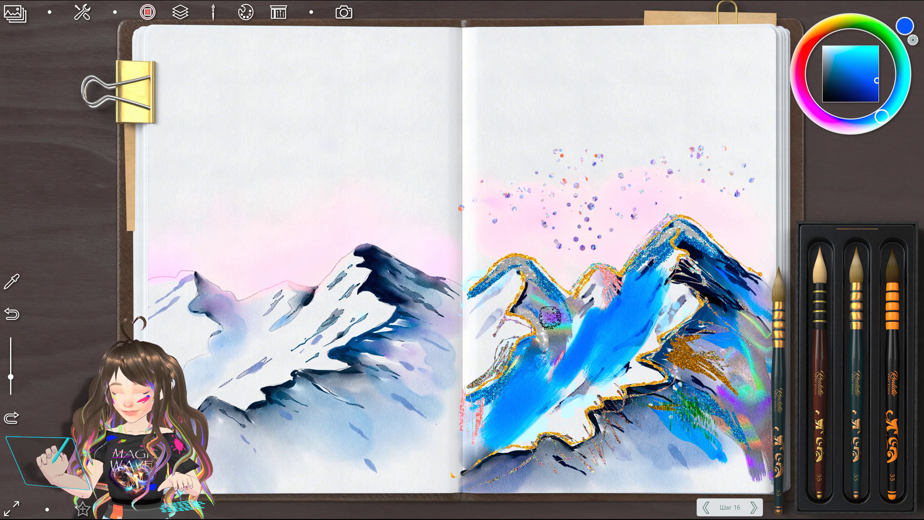
left_click(898, 330)
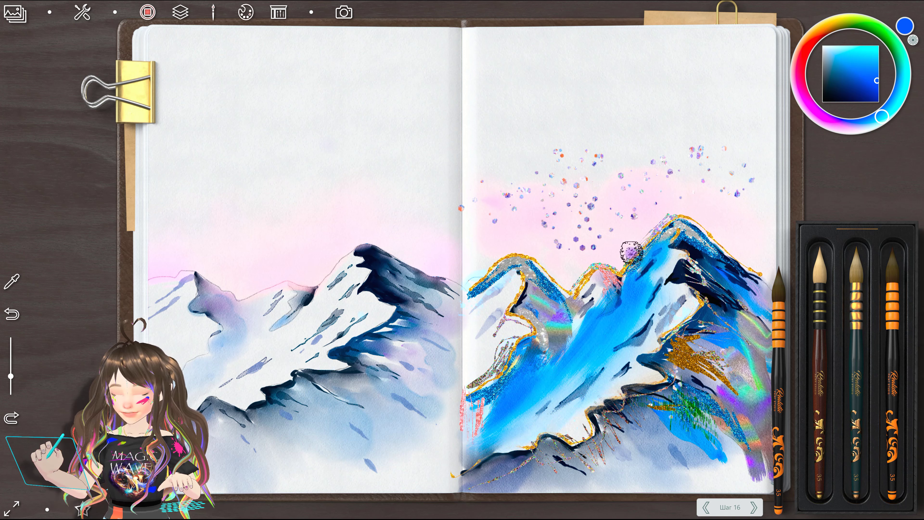
left_click(181, 14)
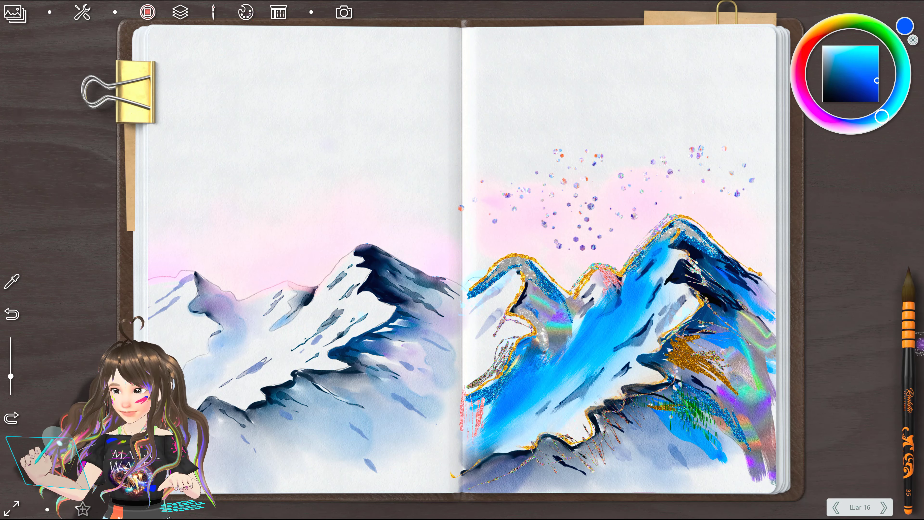
left_click(911, 342)
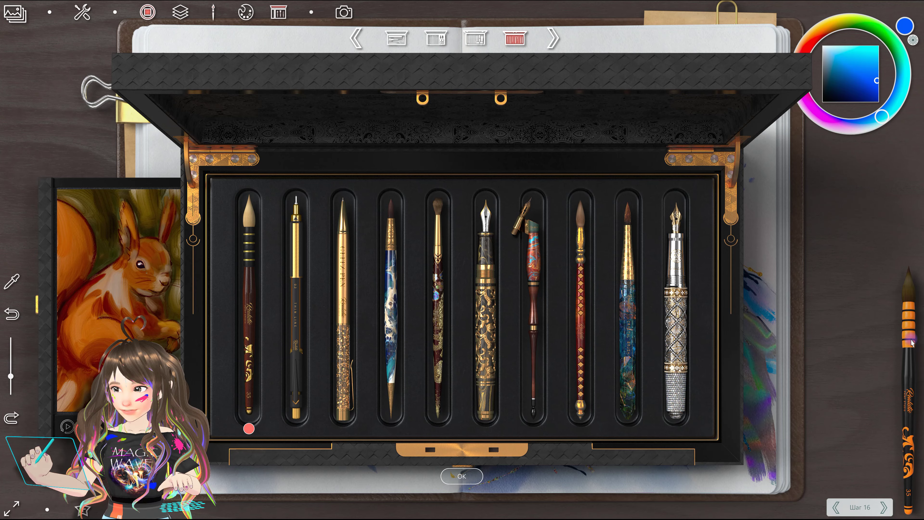
Step: Select the Wet Blender brush from the wooden brush case
left_click(435, 39)
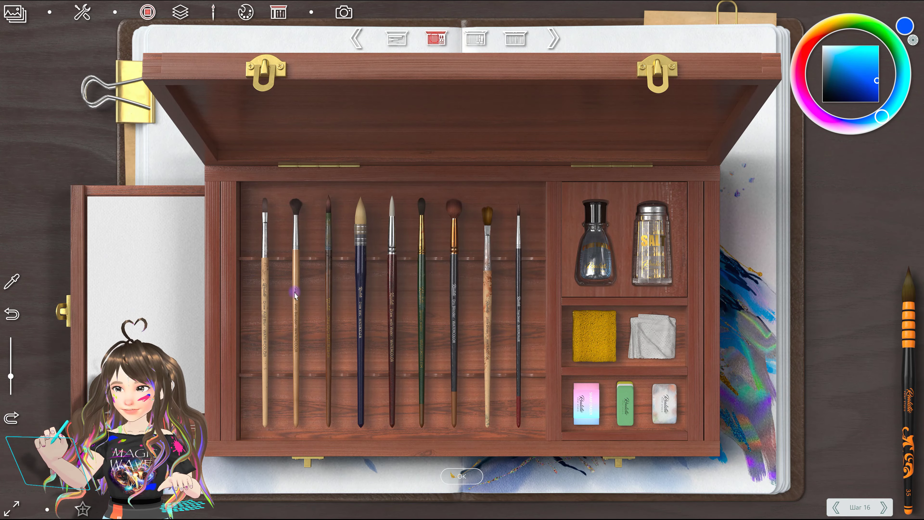
left_click(295, 294)
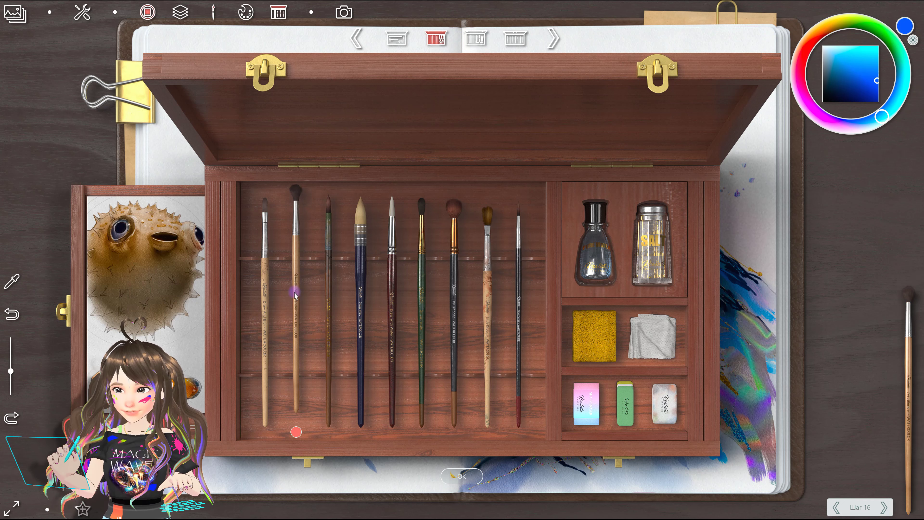
left_click(468, 481)
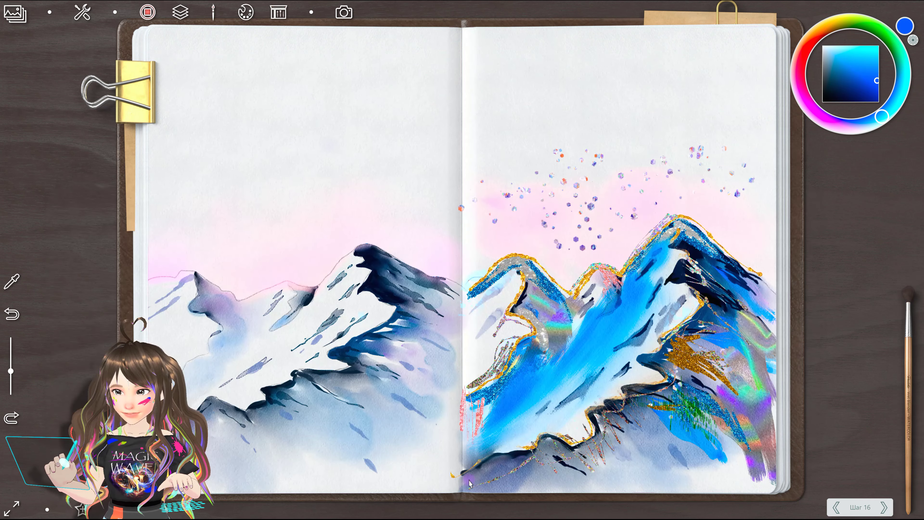
left_click(909, 346)
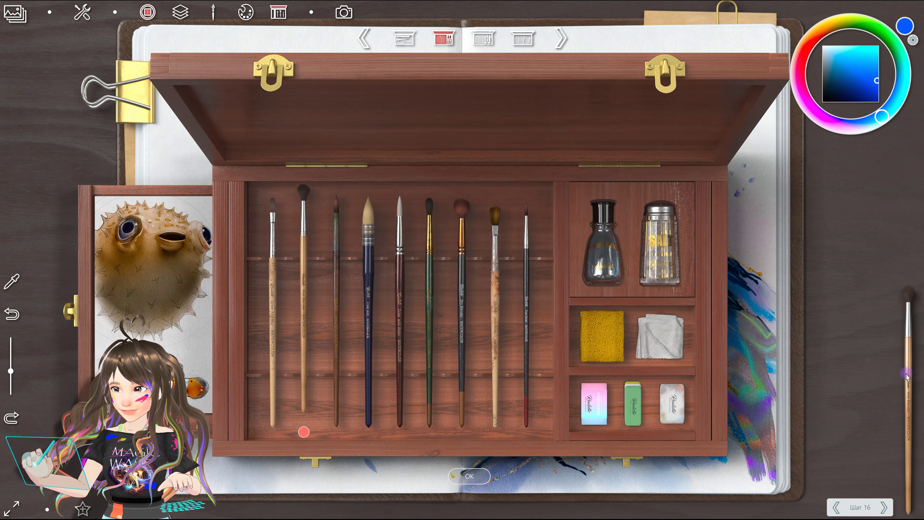
left_click(246, 12)
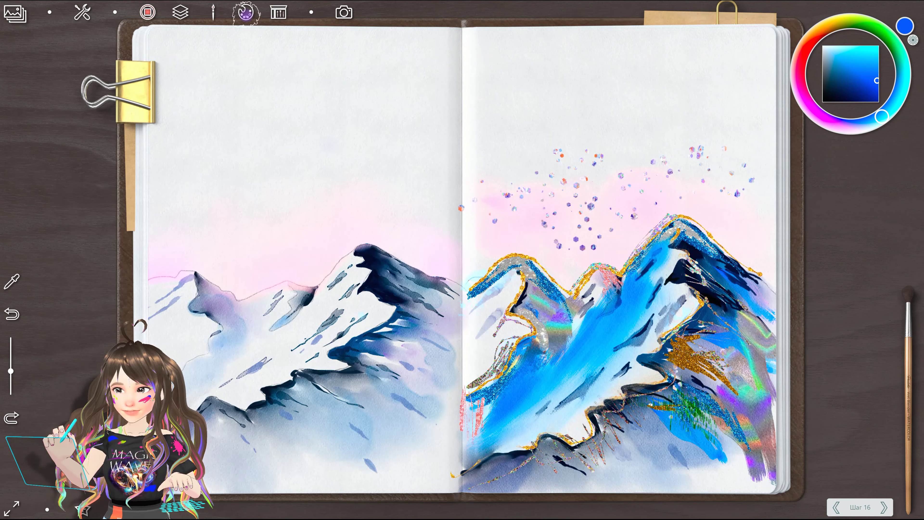
Step: Load the brush with bright green paint, then undo the large blue stroke on the right mountain
left_click(246, 12)
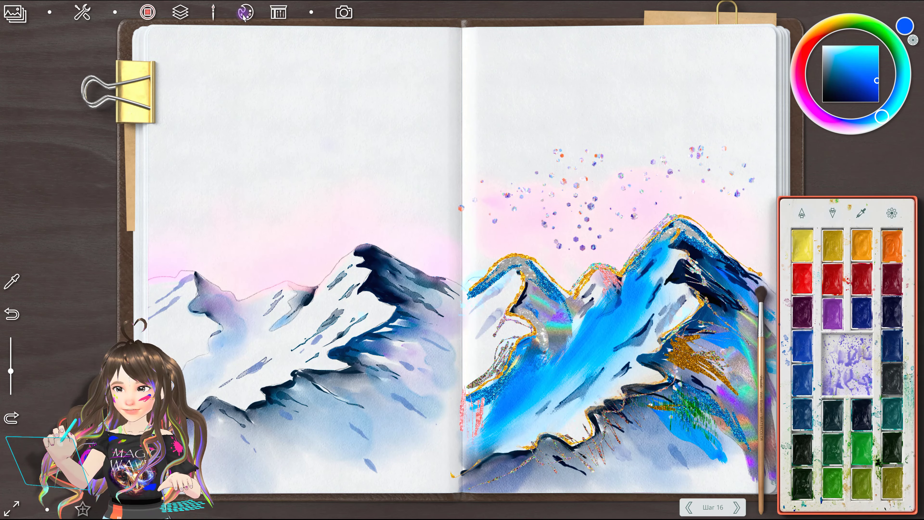
left_click(802, 277)
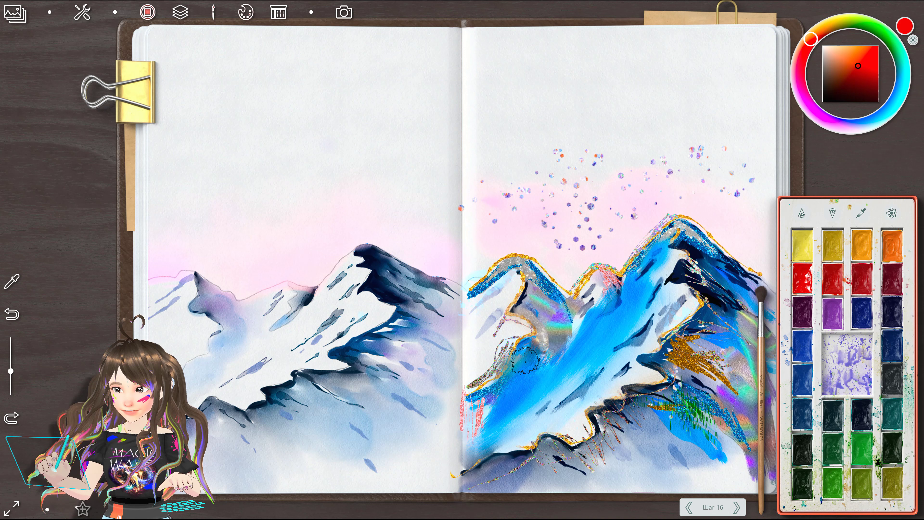
left_click(799, 312)
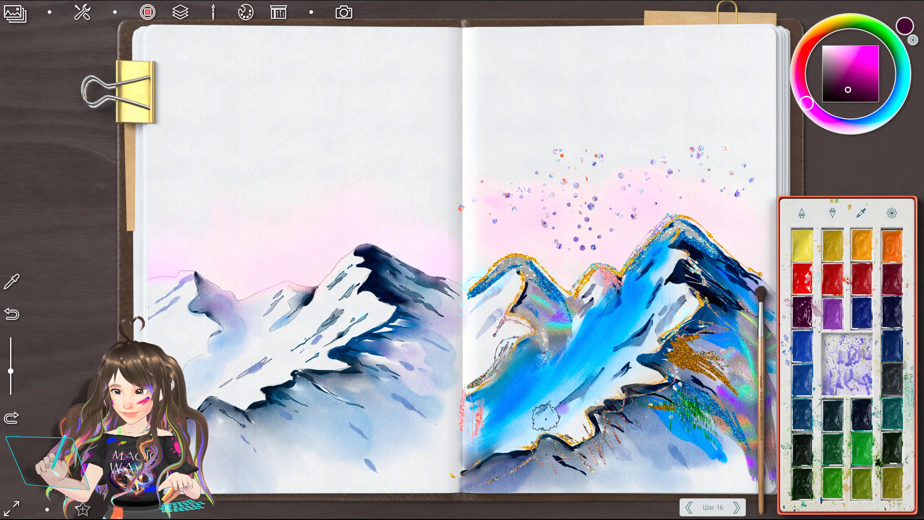
left_click(797, 352)
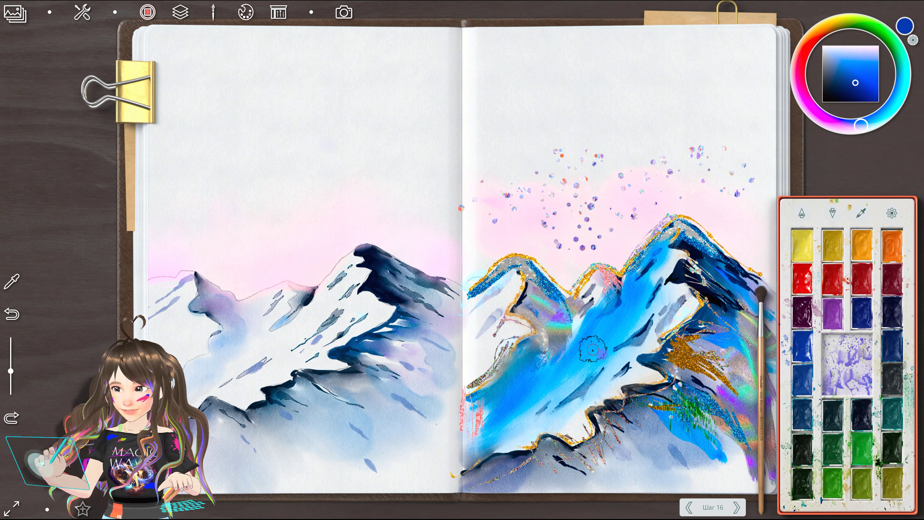
left_click(863, 452)
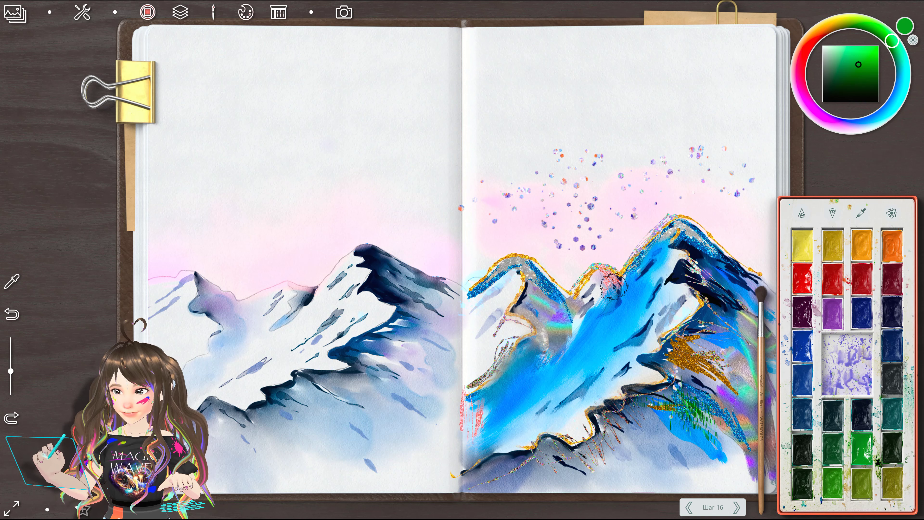
left_click(246, 12)
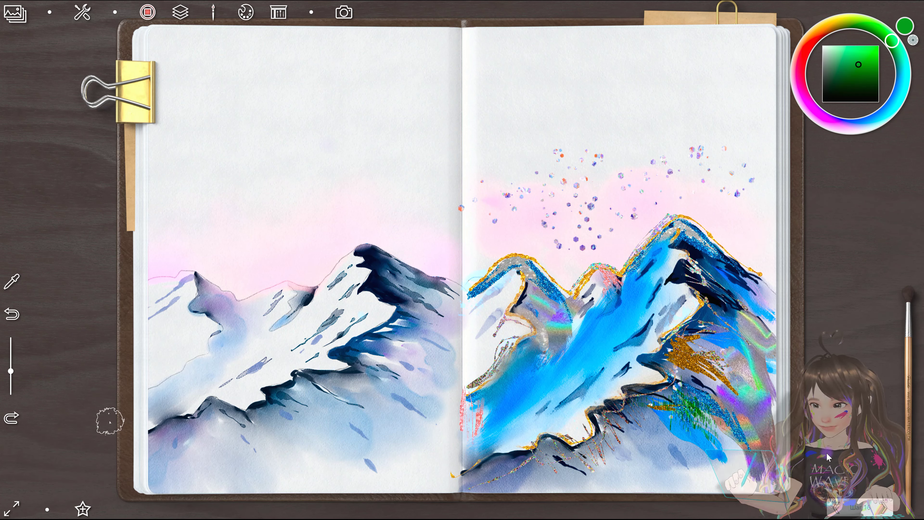
left_click(15, 320)
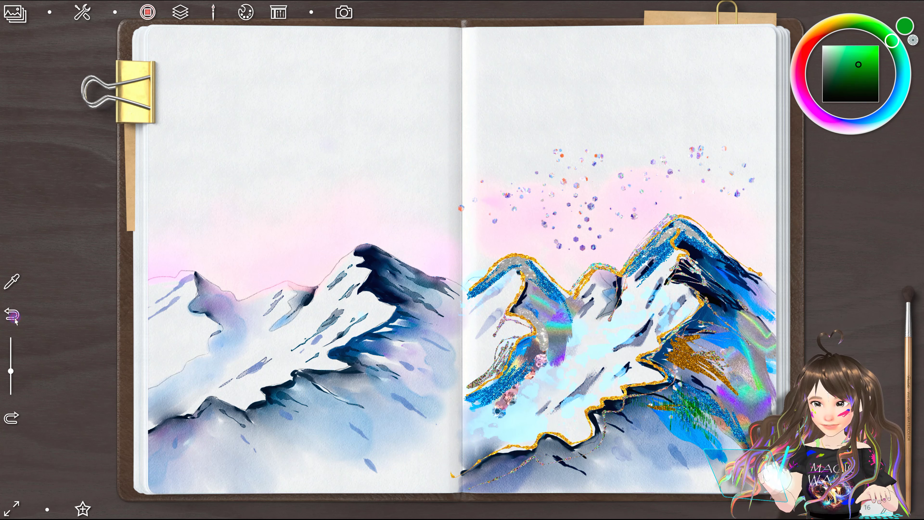
Step: Undo the pink, gold, blue, silver and sky glitter strokes and the bright blue right-page strokes
left_click(15, 320)
left_click(15, 320)
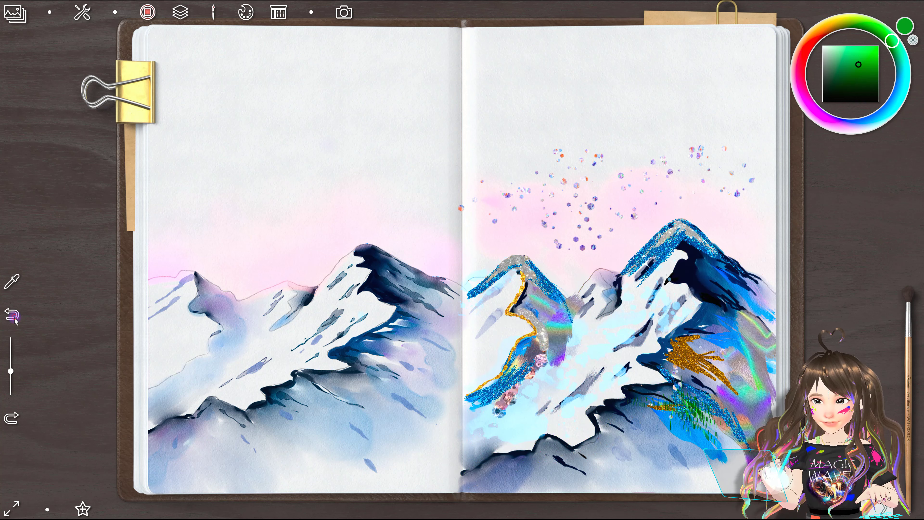
left_click(14, 320)
left_click(15, 320)
left_click(15, 320)
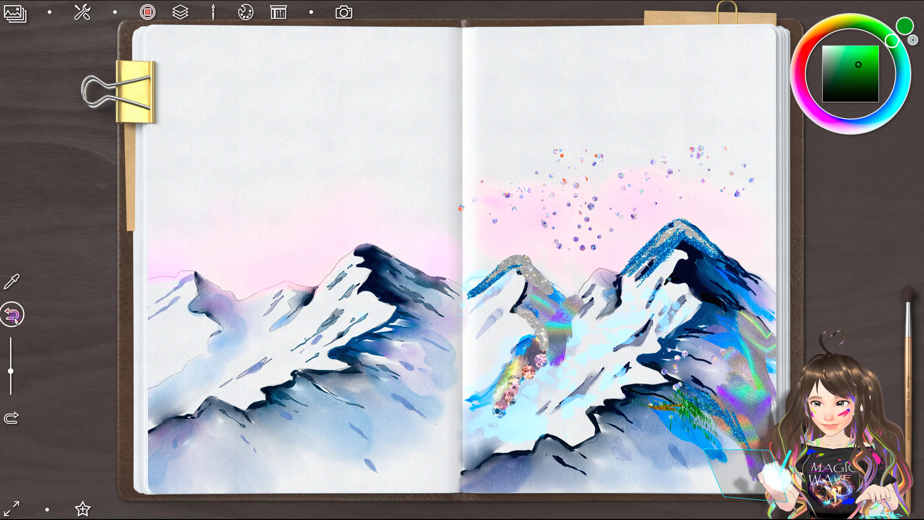
left_click(15, 321)
left_click(15, 320)
left_click(15, 320)
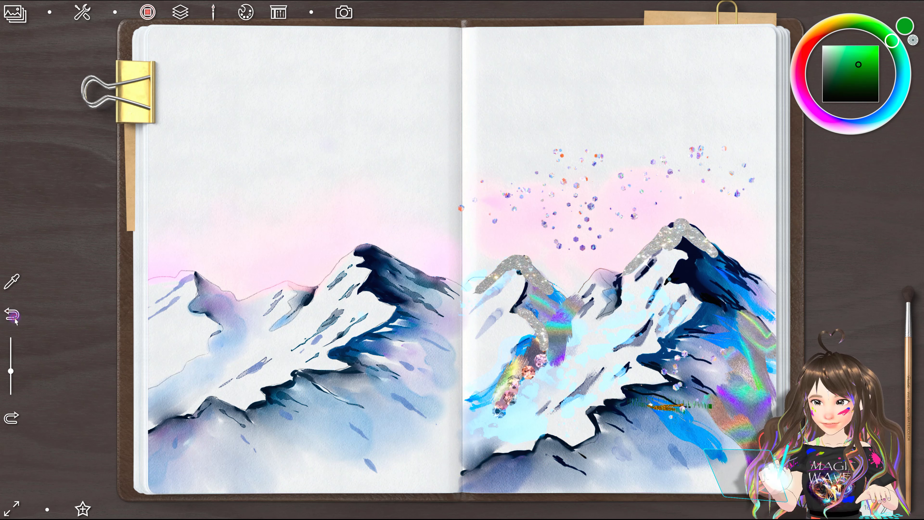
left_click(15, 320)
left_click(15, 320)
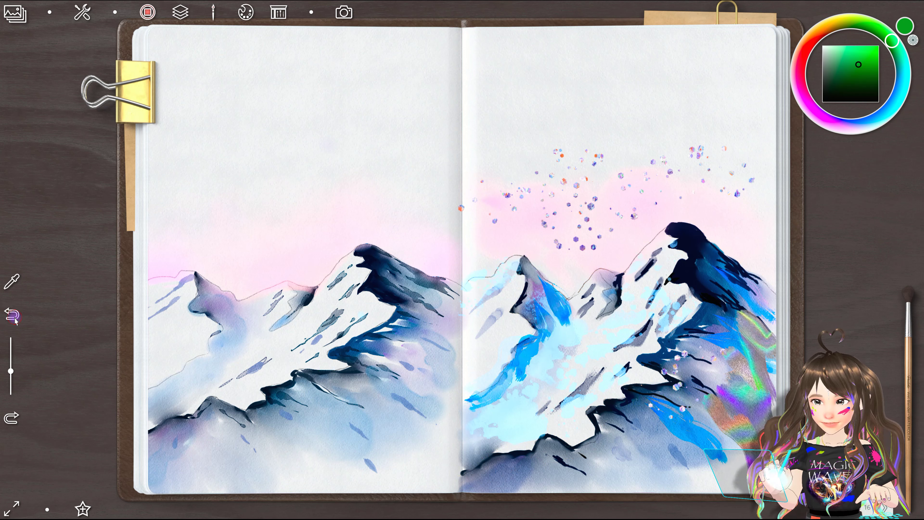
left_click(15, 320)
left_click(14, 320)
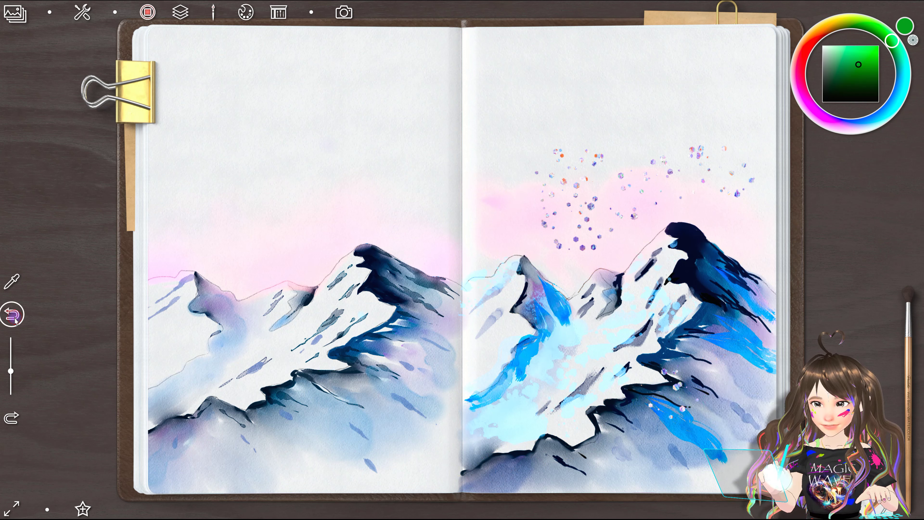
left_click(14, 320)
left_click(15, 320)
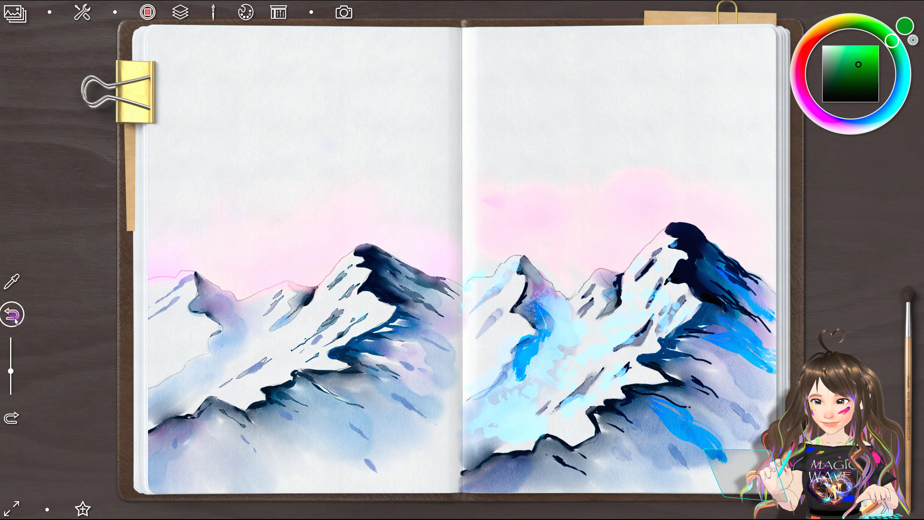
left_click(15, 320)
left_click(15, 320)
left_click(15, 321)
left_click(15, 320)
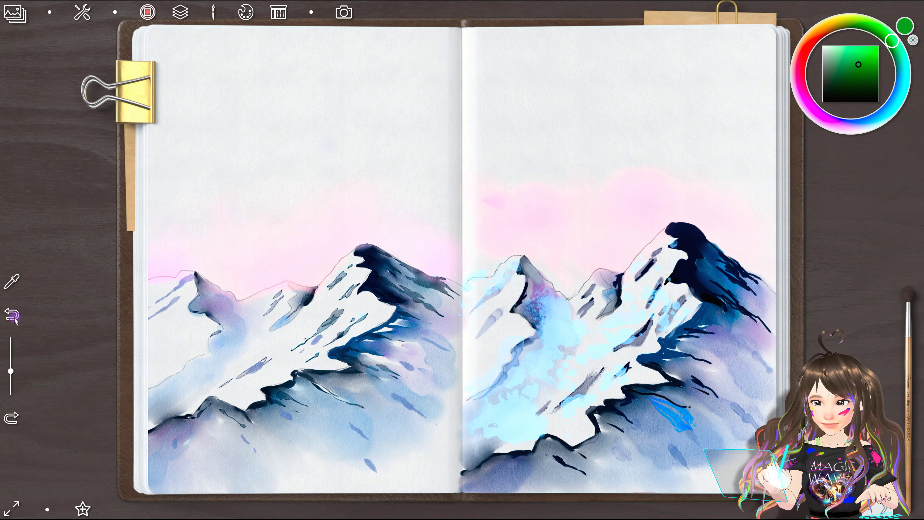
Step: Redo and undo the bright blue strokes, keeping only a lower blue patch on the big peak
left_click(15, 416)
left_click(15, 415)
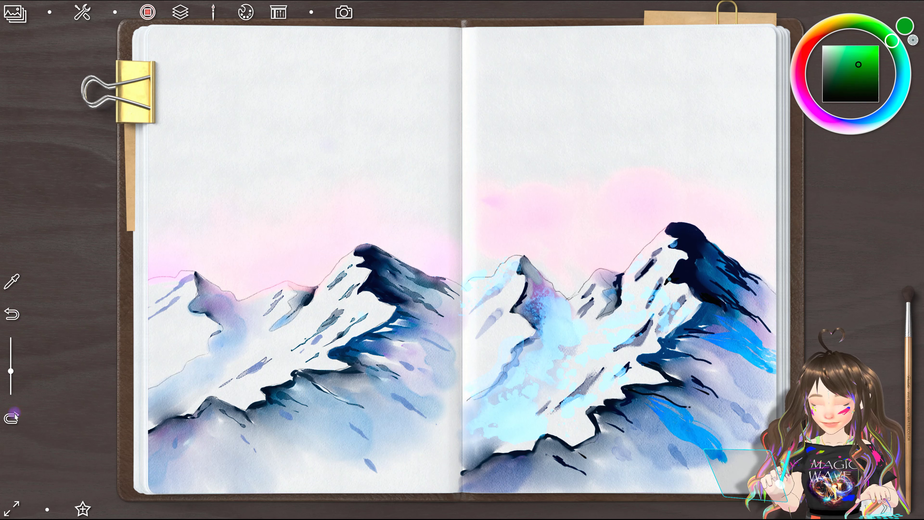
left_click(14, 415)
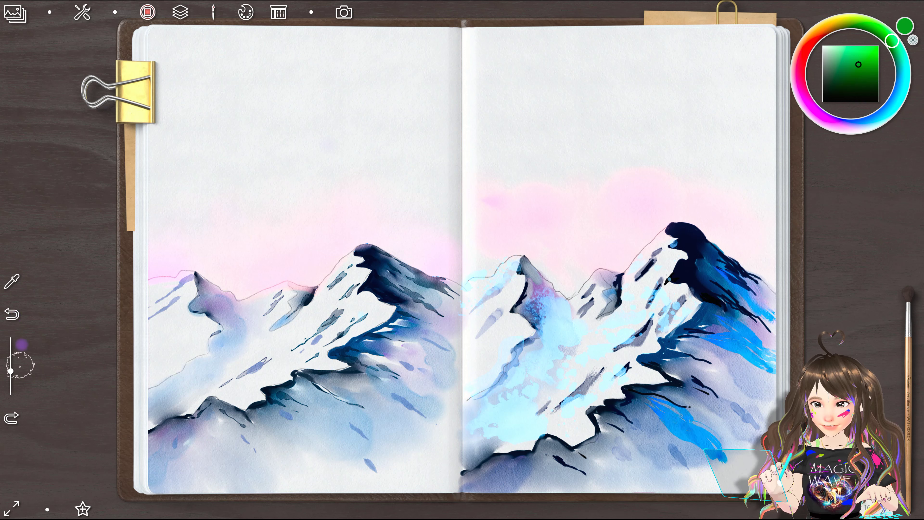
left_click(13, 317)
left_click(13, 316)
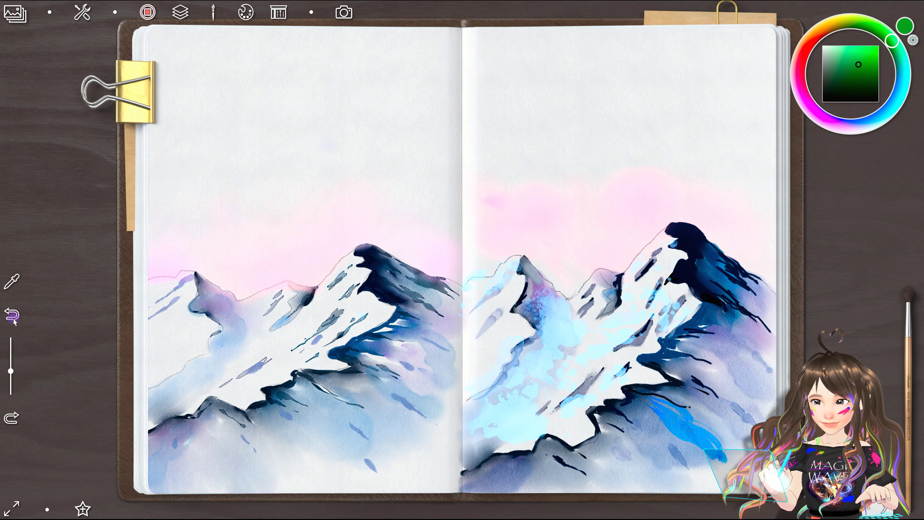
left_click(13, 424)
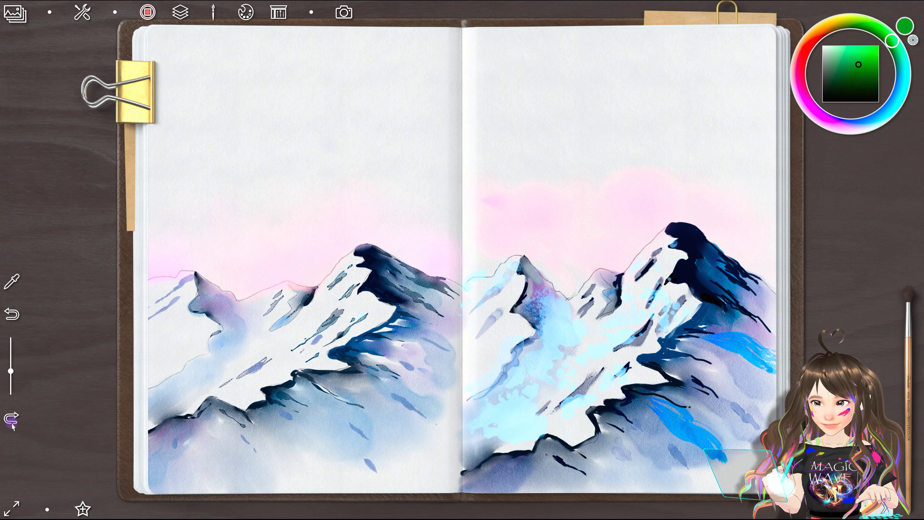
left_click(14, 316)
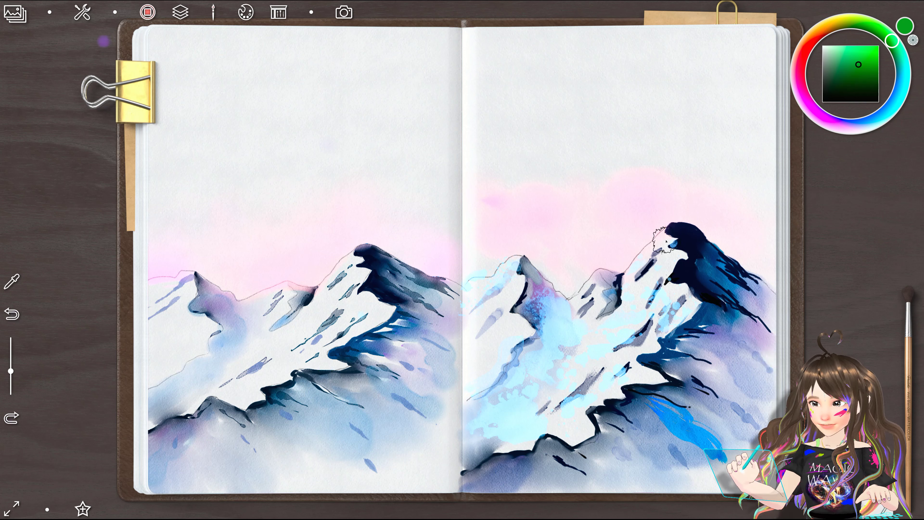
Step: Export the two-page mountain spread as an image using the camera icon
left_click(344, 16)
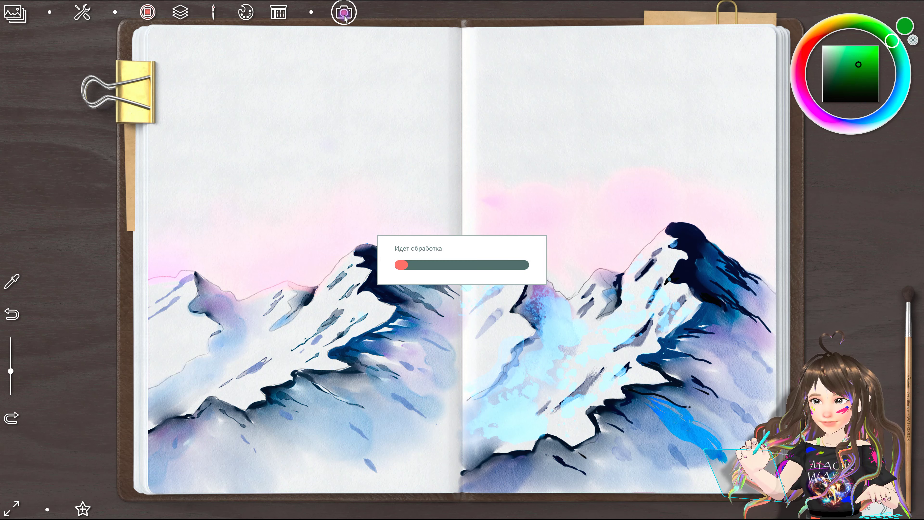